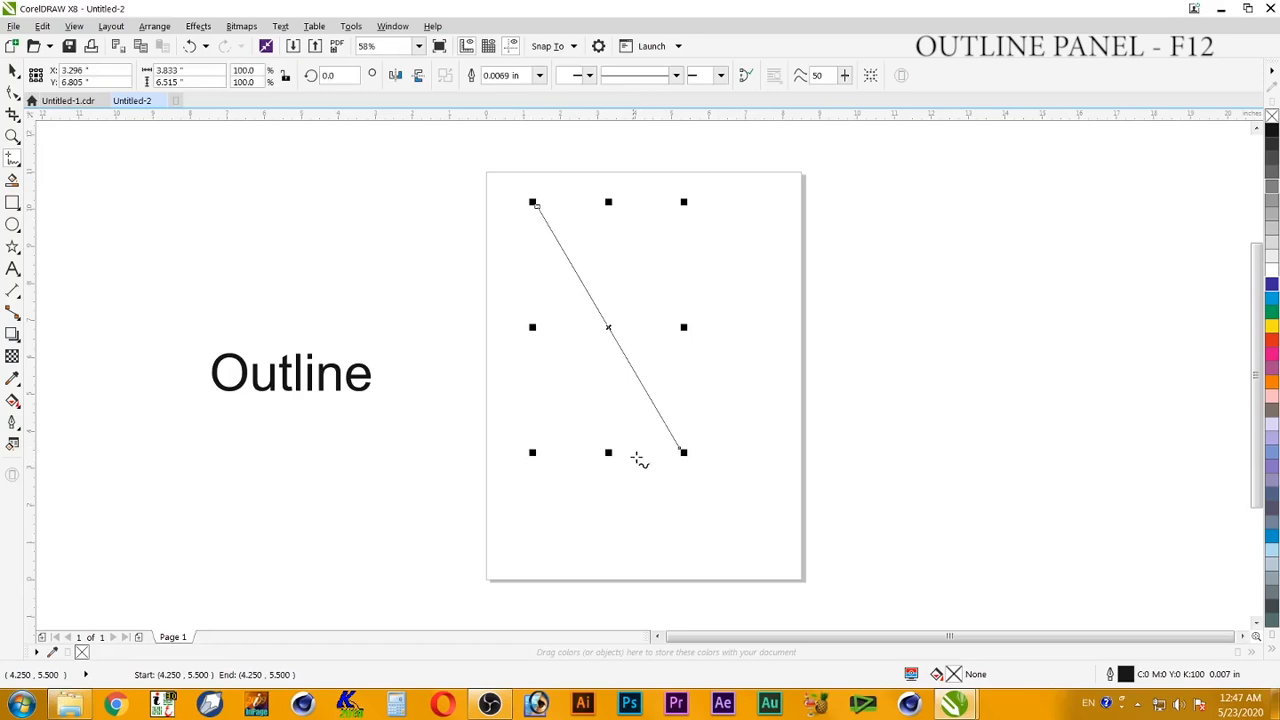
Draw a wavy freehand curve about 5.9 in wide and 8.5 in tall beside the diagonal line.
click(10, 160)
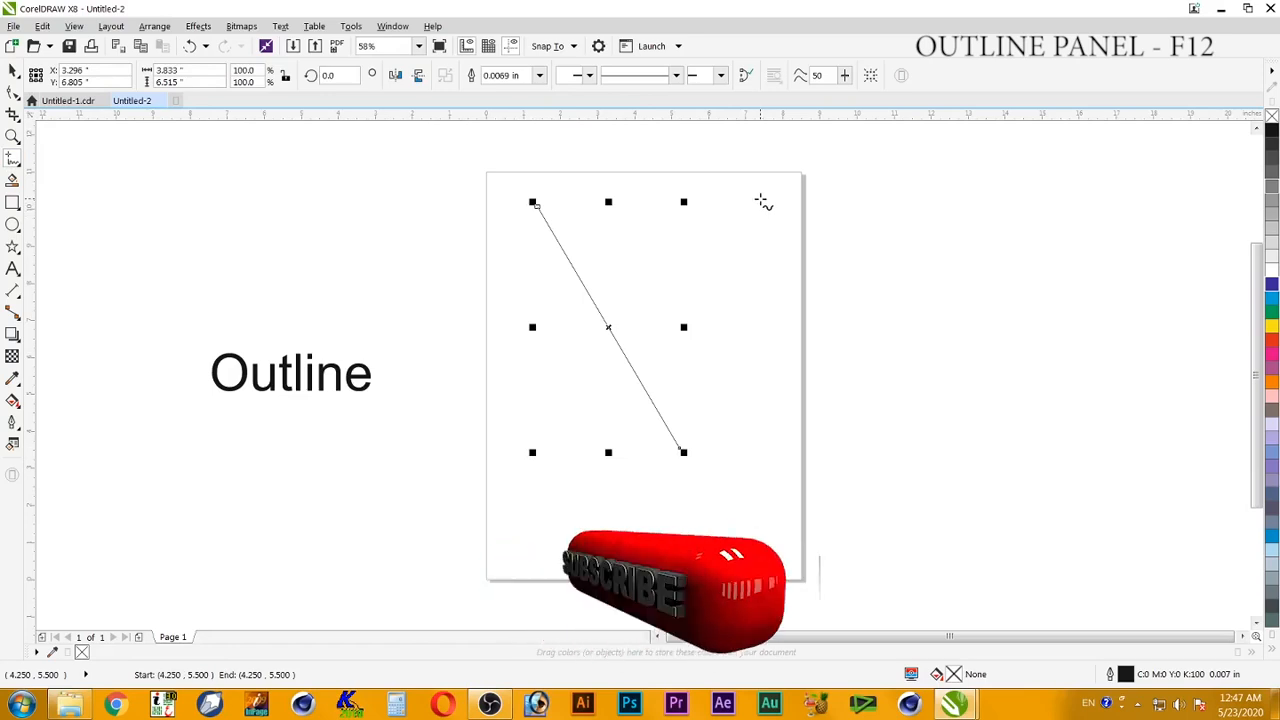
key(Escape)
mouse_move(760, 201)
mouse_down()
mouse_move(730, 212)
mouse_move(759, 222)
mouse_move(719, 260)
mouse_move(753, 279)
mouse_move(733, 292)
mouse_move(736, 327)
mouse_move(718, 355)
mouse_move(748, 398)
mouse_move(736, 434)
mouse_move(780, 440)
mouse_move(748, 483)
mouse_move(665, 317)
mouse_move(688, 241)
mouse_move(736, 176)
mouse_move(782, 174)
mouse_move(785, 198)
mouse_move(774, 198)
mouse_move(796, 248)
mouse_move(879, 312)
mouse_move(881, 347)
mouse_up()
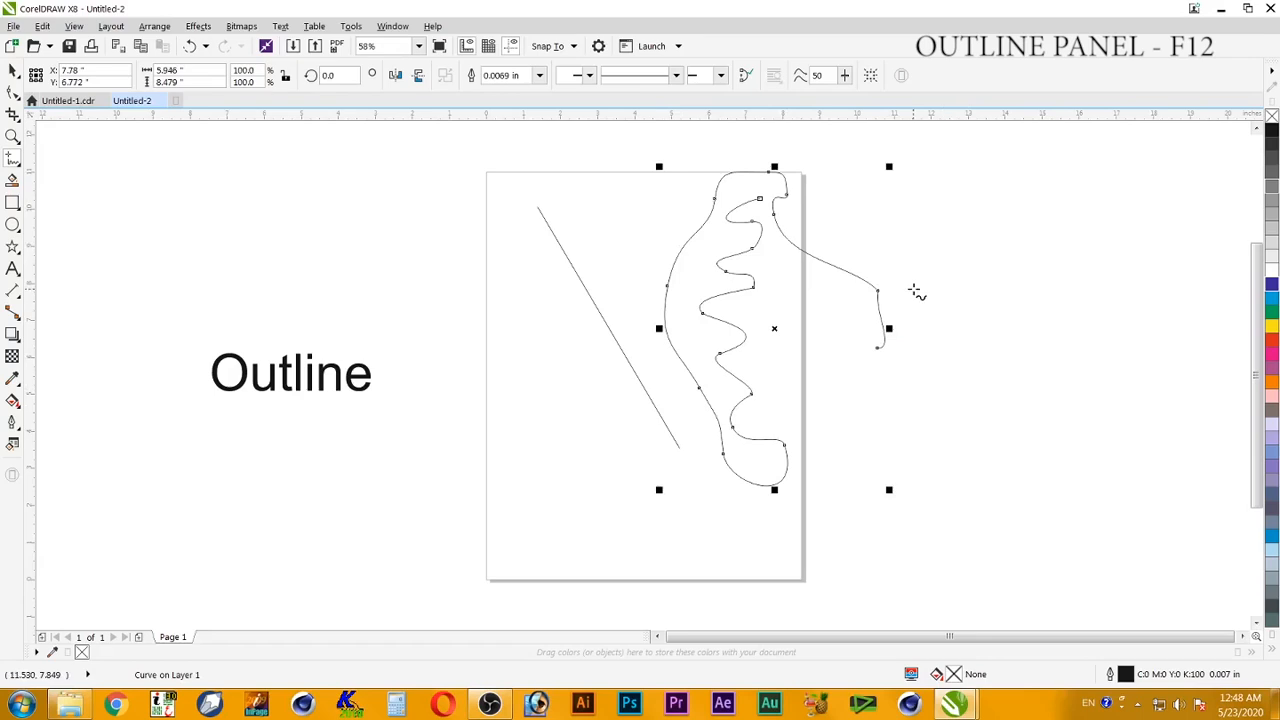
Undo the wavy curve and the diagonal line, and draw a freehand zigzag about 6.4 in wide and 8.7 in tall.
key(ctrl+z)
key(ctrl+z)
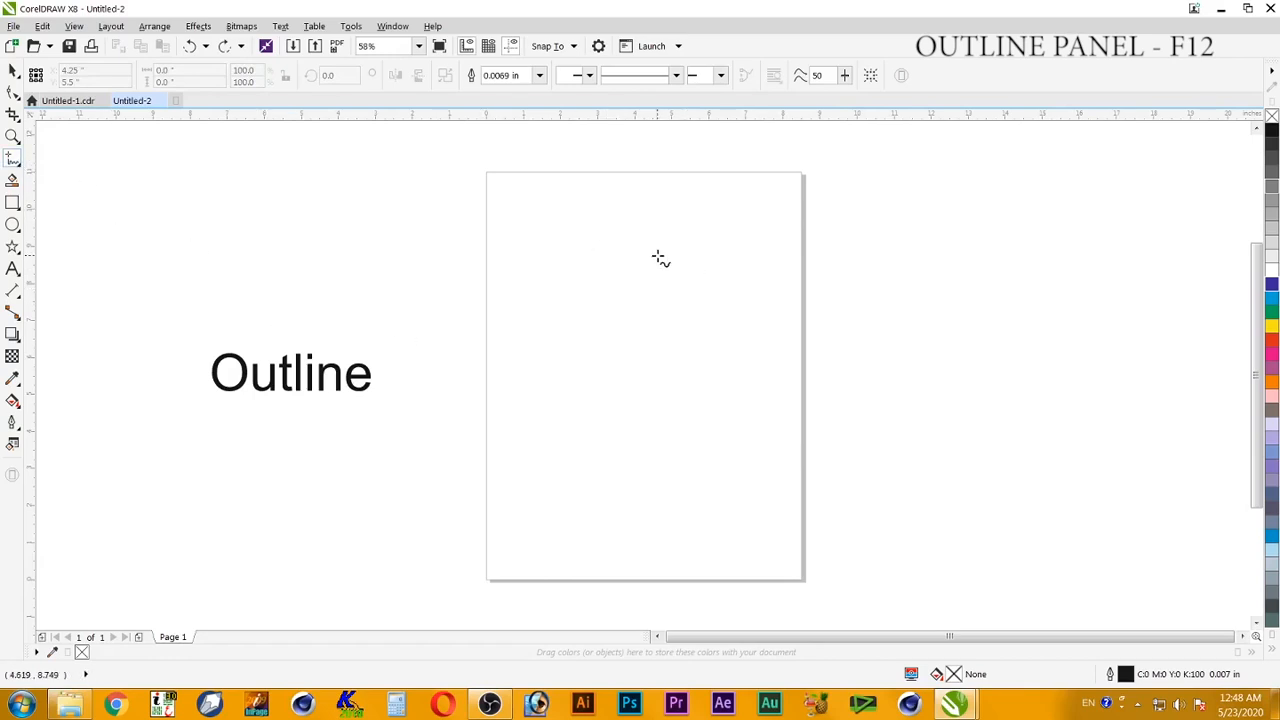
click(506, 193)
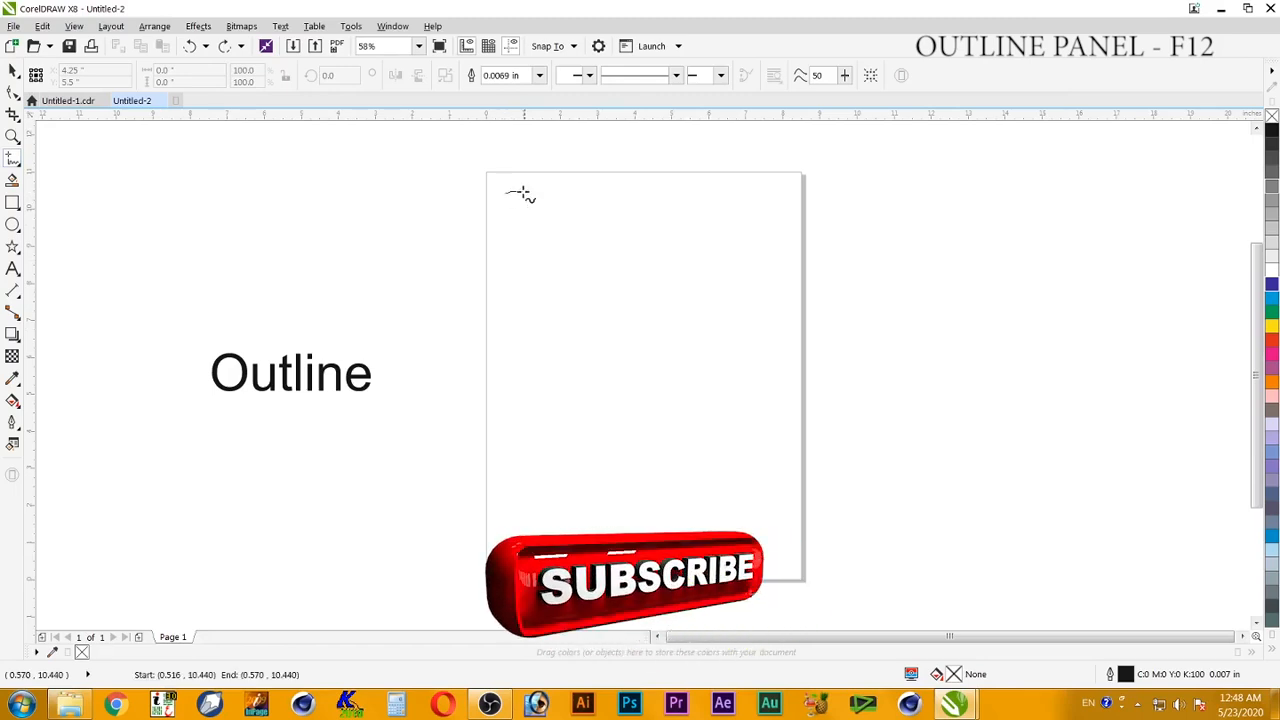
mouse_move(548, 193)
mouse_down()
mouse_move(500, 215)
mouse_move(500, 240)
mouse_move(575, 511)
mouse_up()
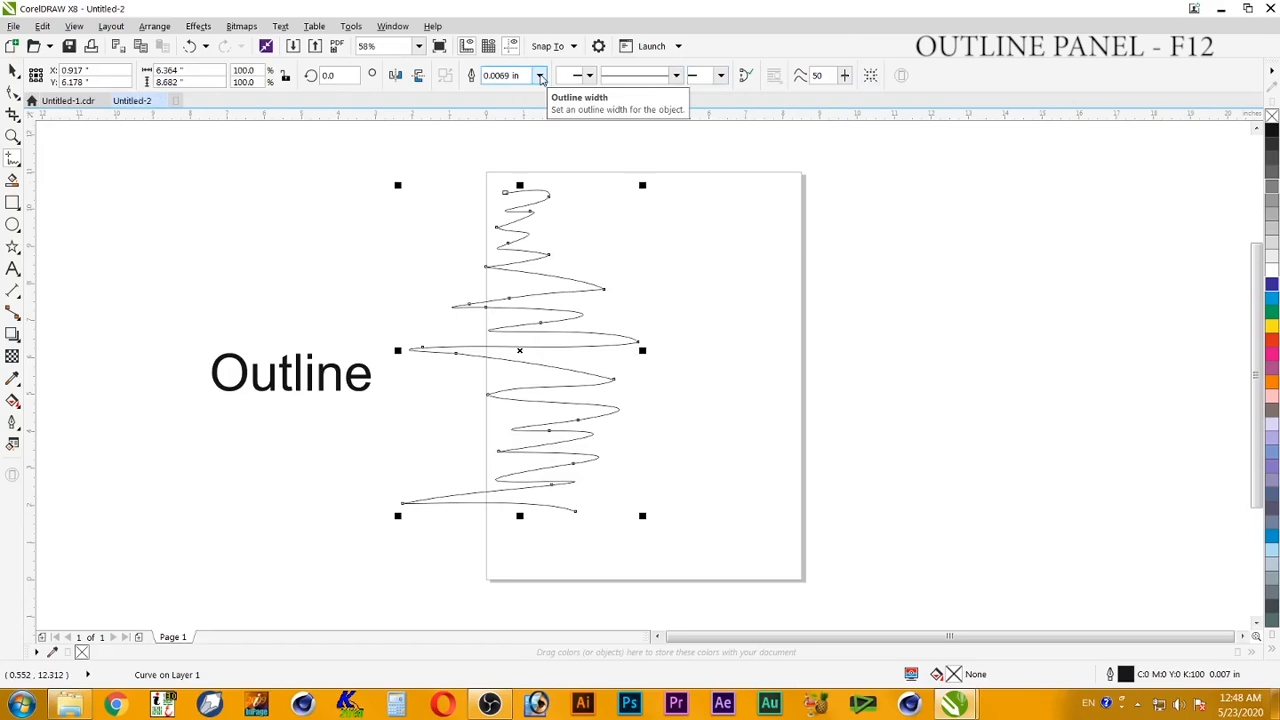
click(539, 76)
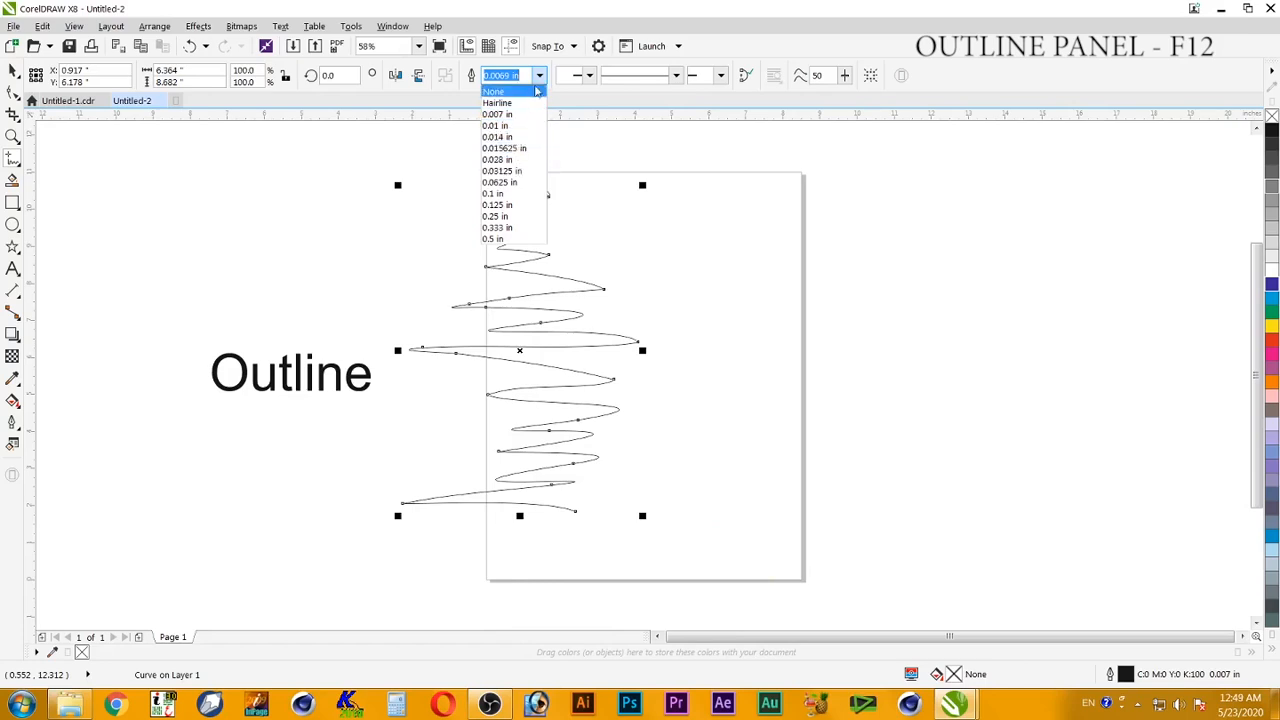
click(540, 77)
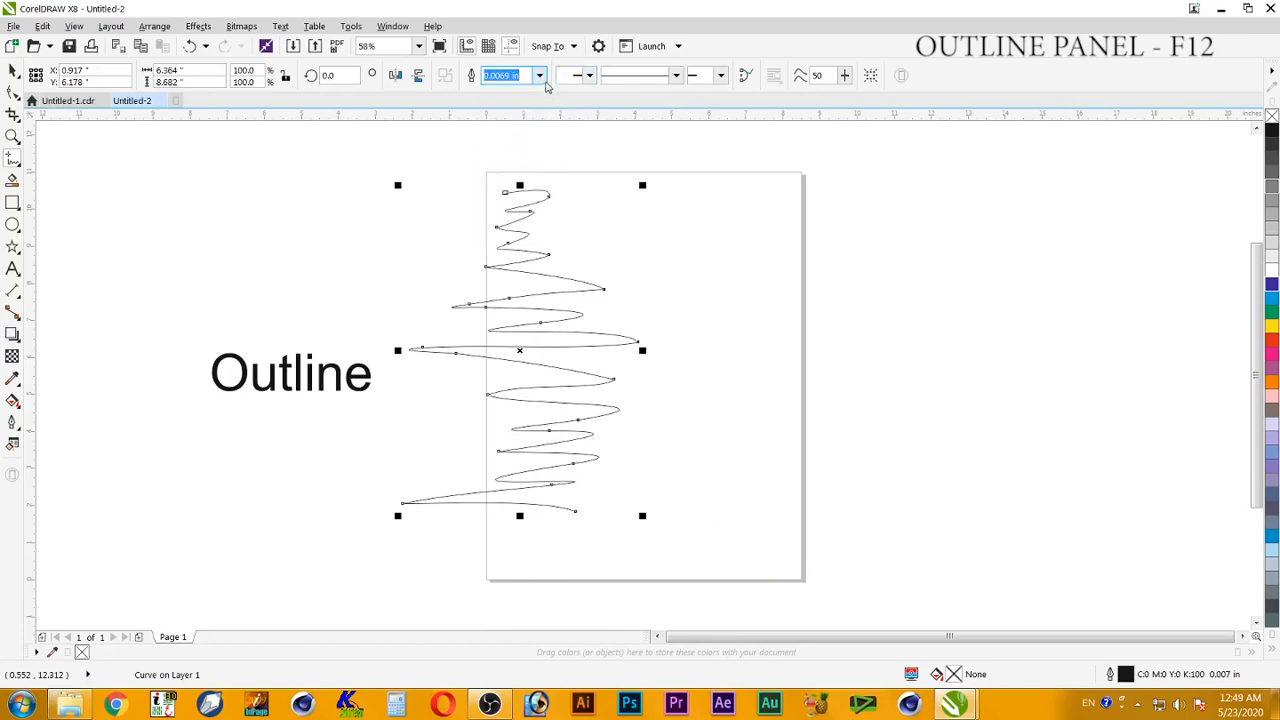
Set the zigzag curve's outline color to blue-violet, CMYK 98, 100, 0, 0, using the Outline Pen settings.
click(12, 70)
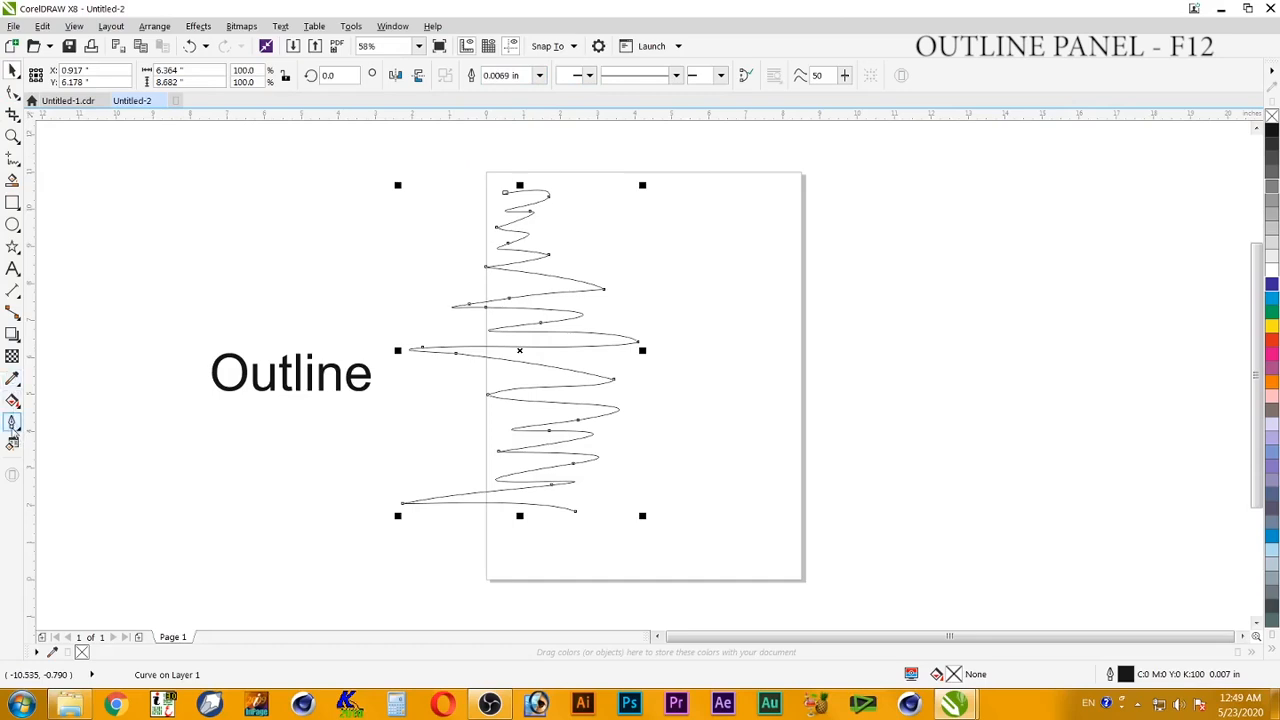
click(13, 424)
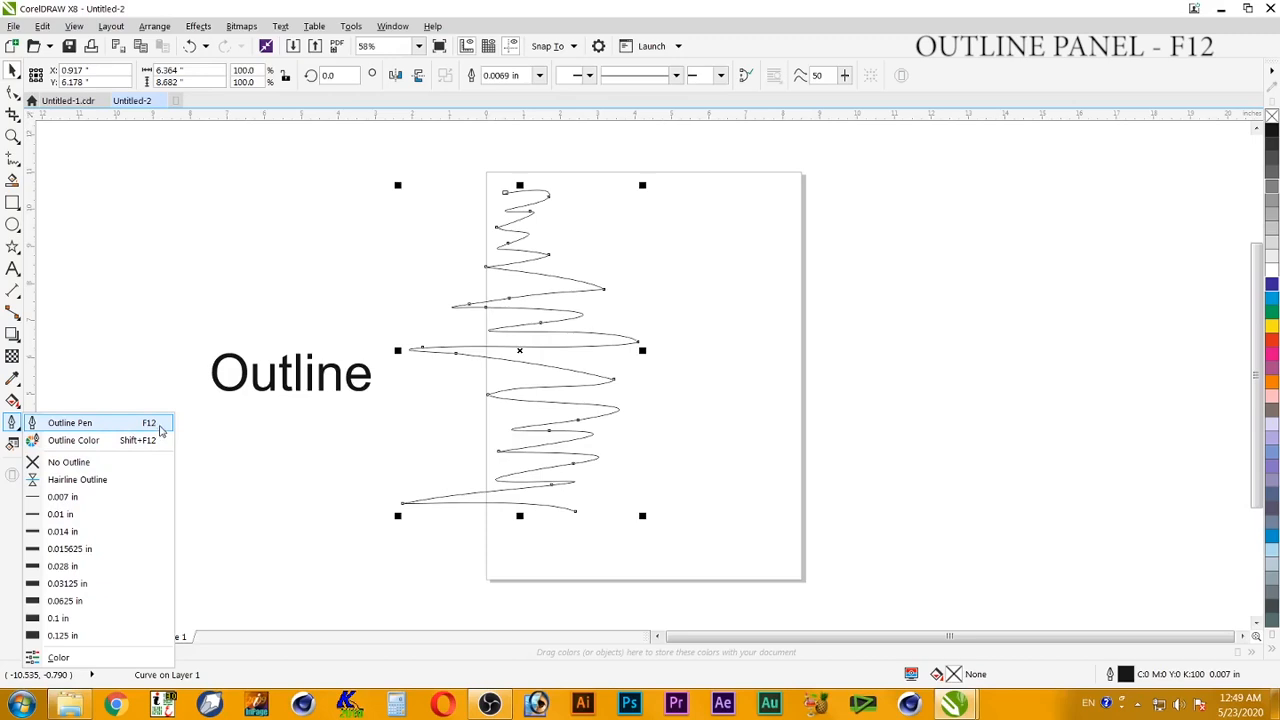
click(158, 424)
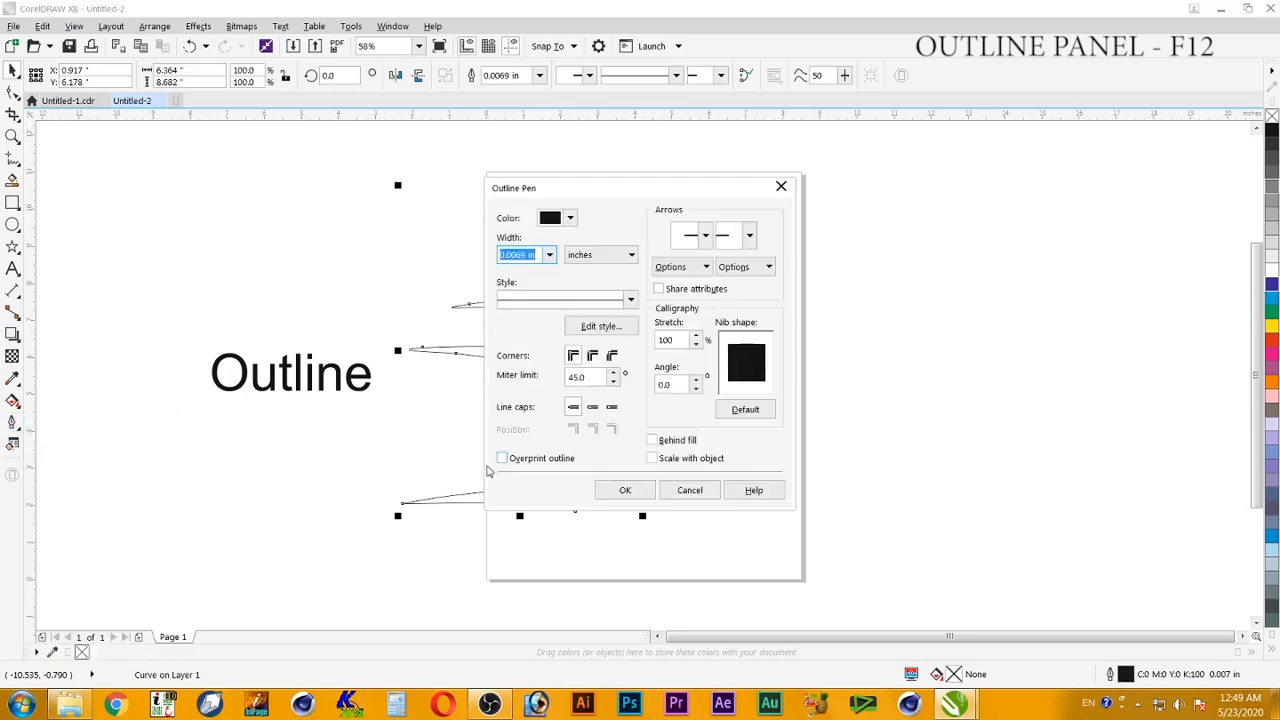
drag(568, 190, 897, 196)
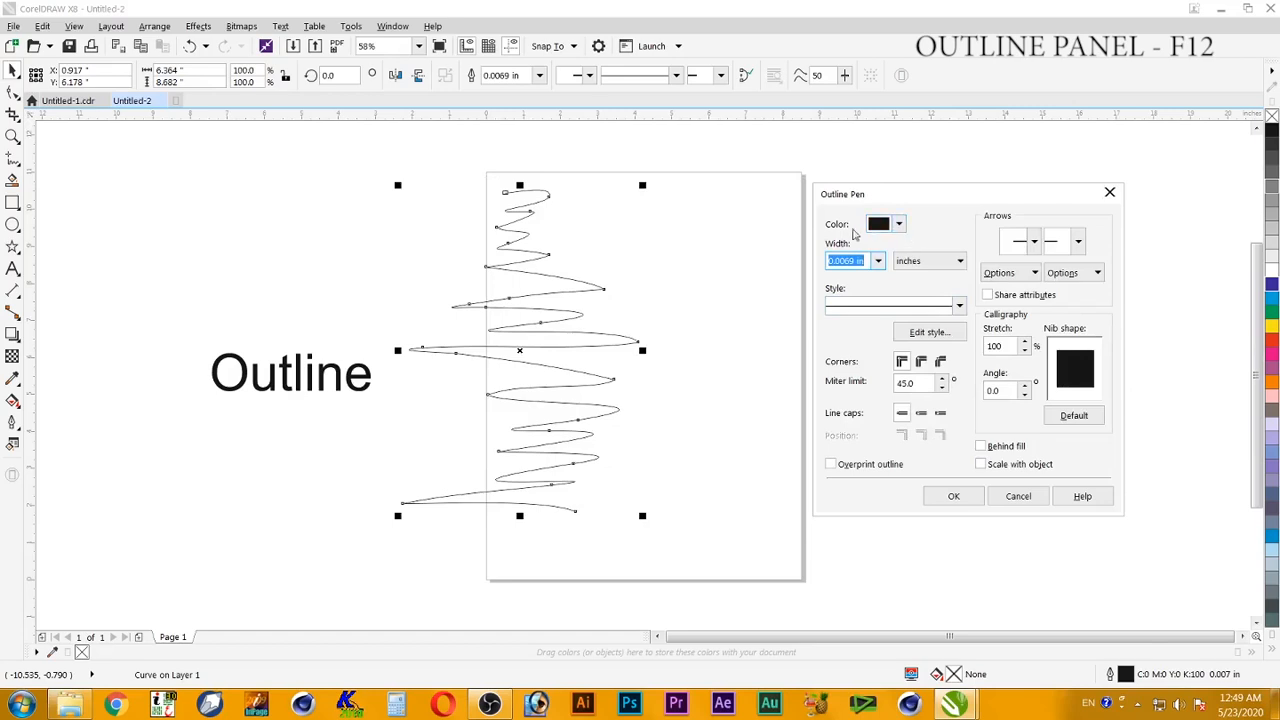
click(898, 224)
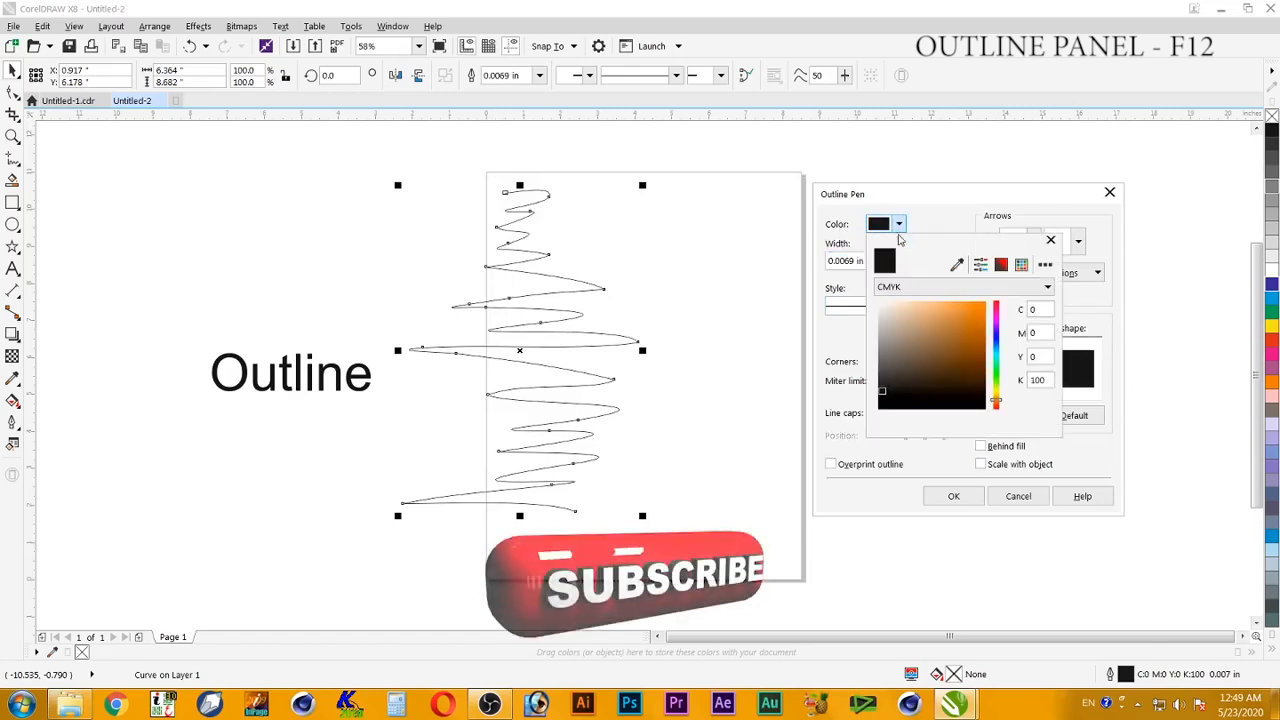
click(996, 340)
click(972, 337)
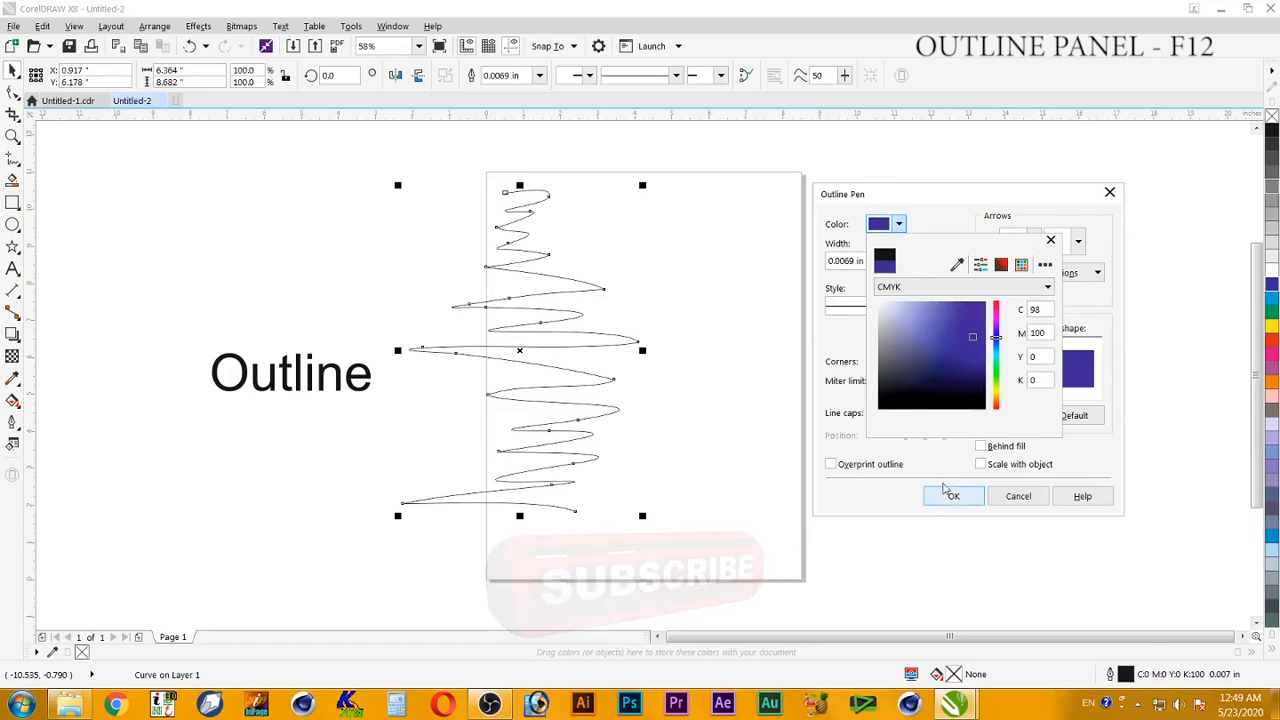
click(958, 502)
click(955, 497)
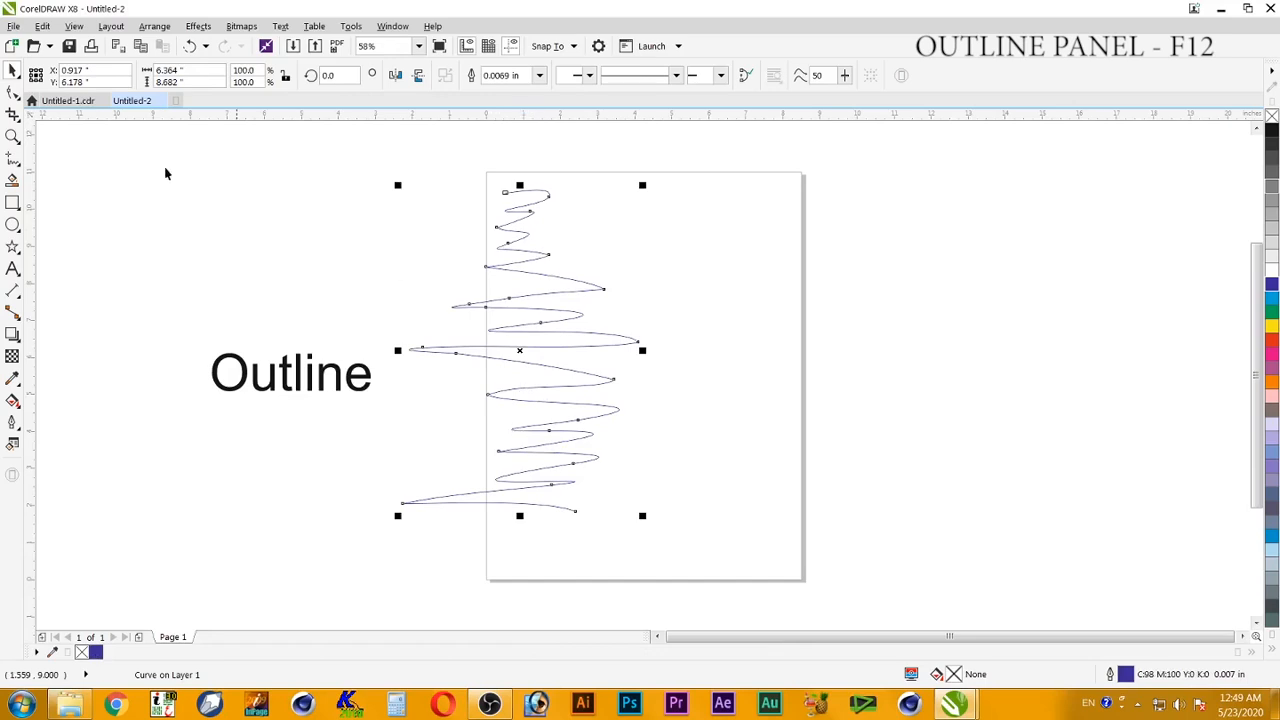
Set the zigzag curve's outline width to 0.014 in with the Outline Pen settings.
click(13, 422)
click(72, 426)
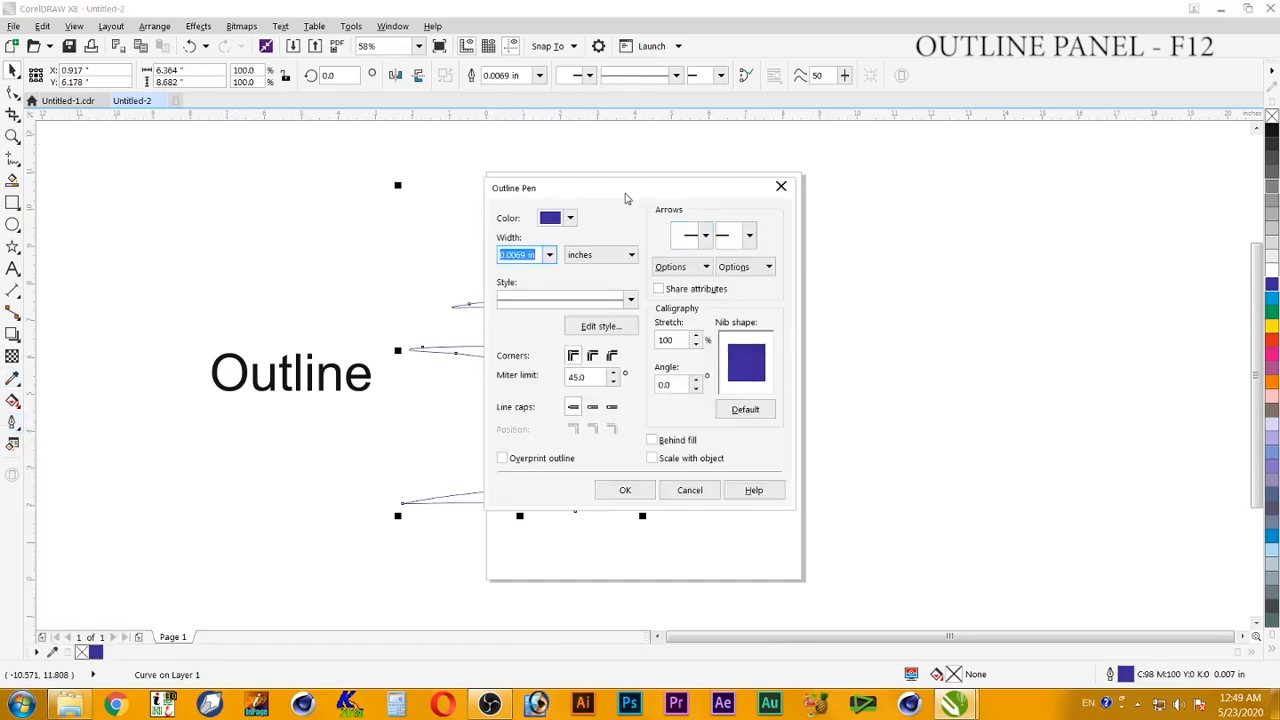
drag(625, 197, 949, 198)
click(873, 256)
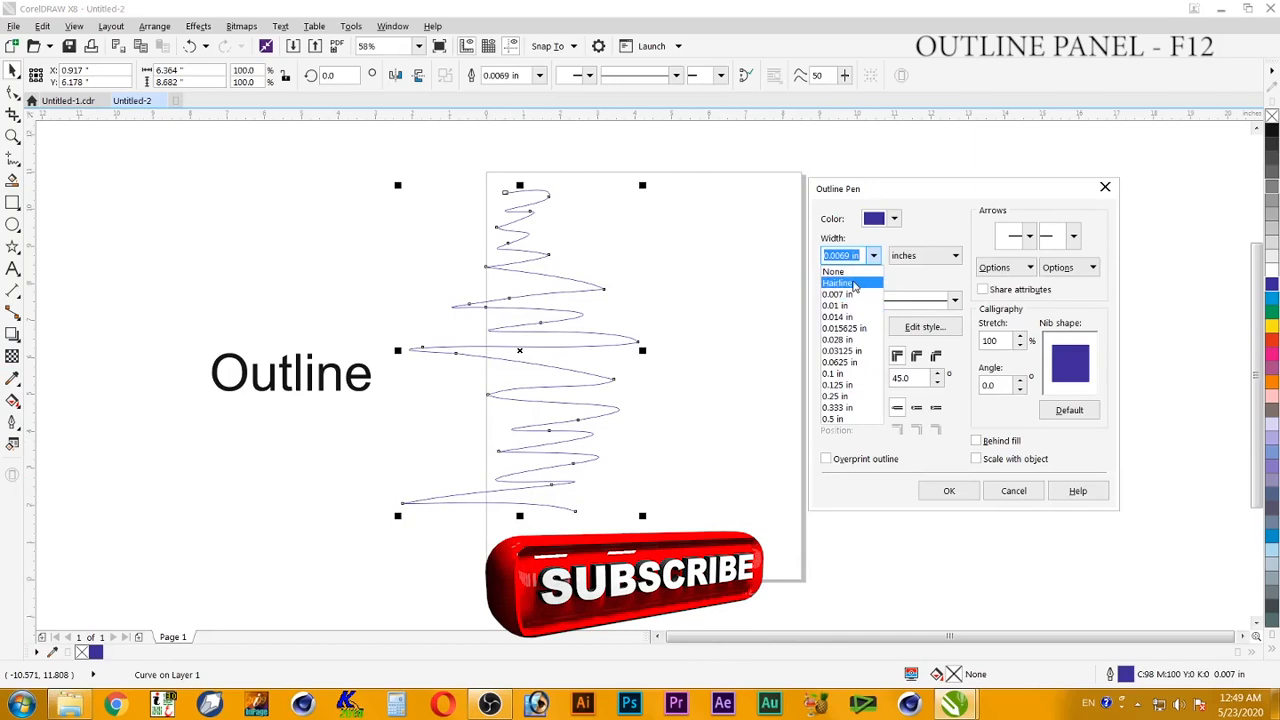
click(853, 284)
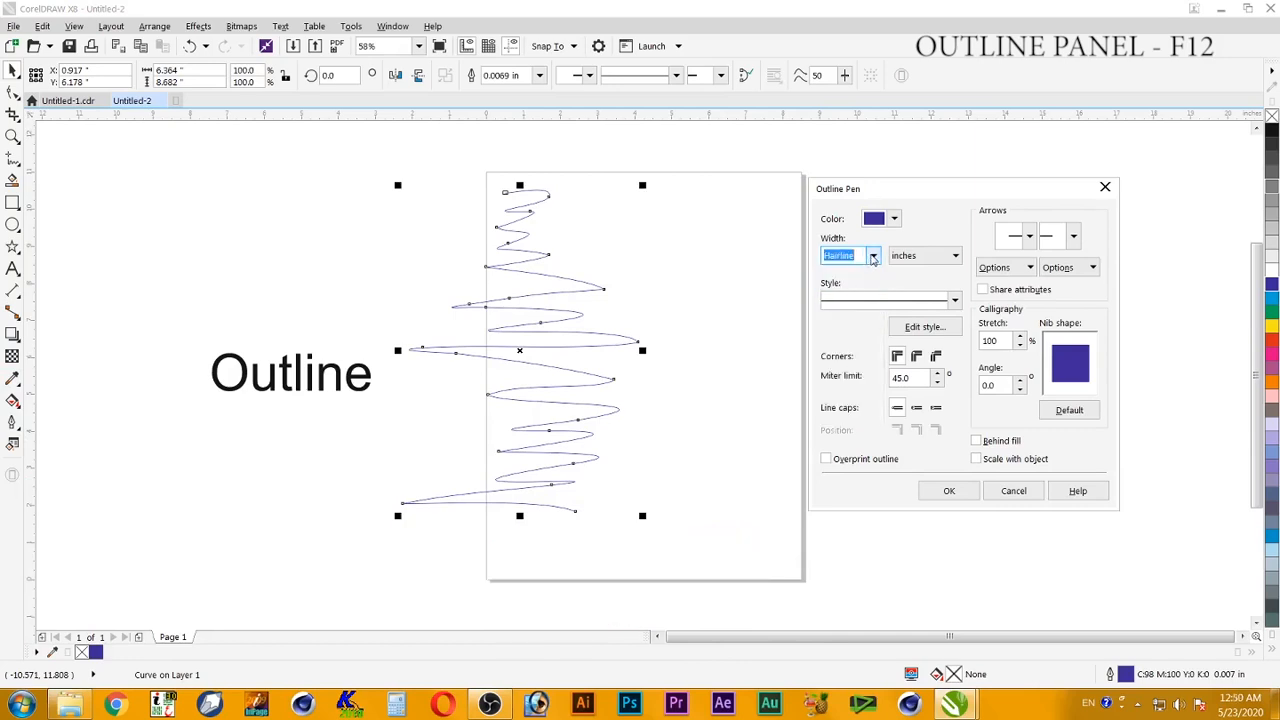
click(873, 256)
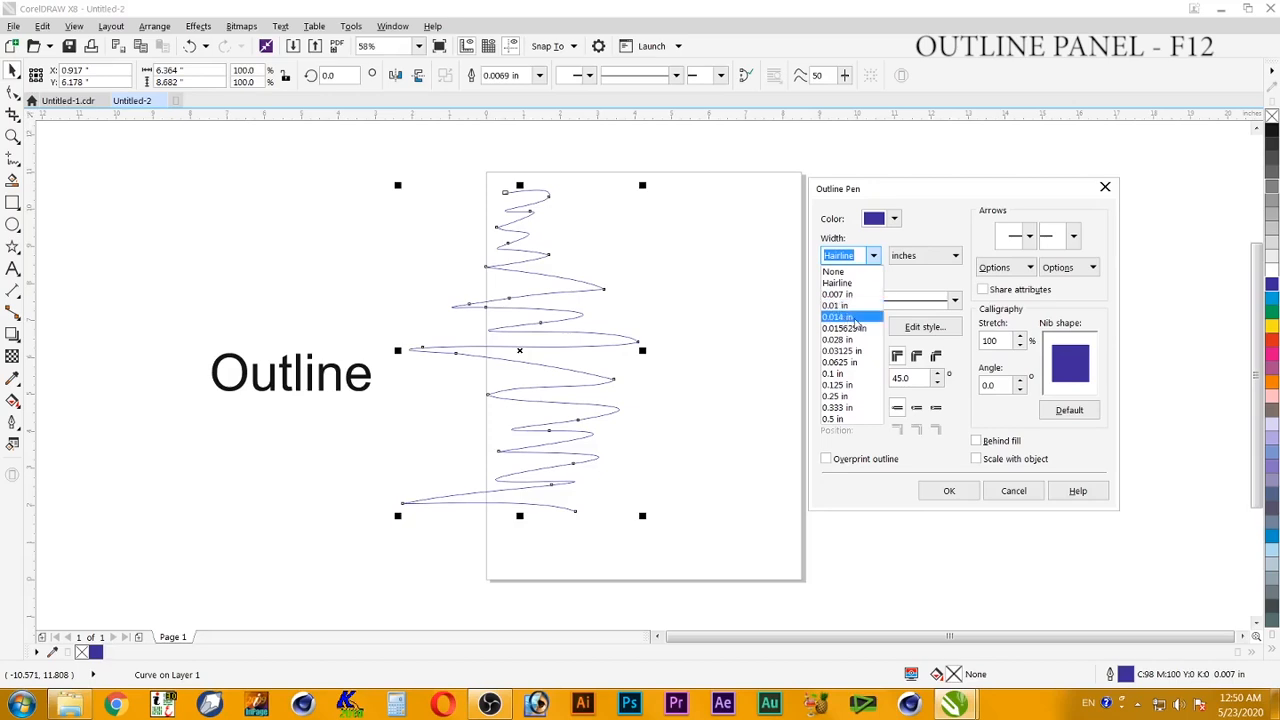
click(857, 318)
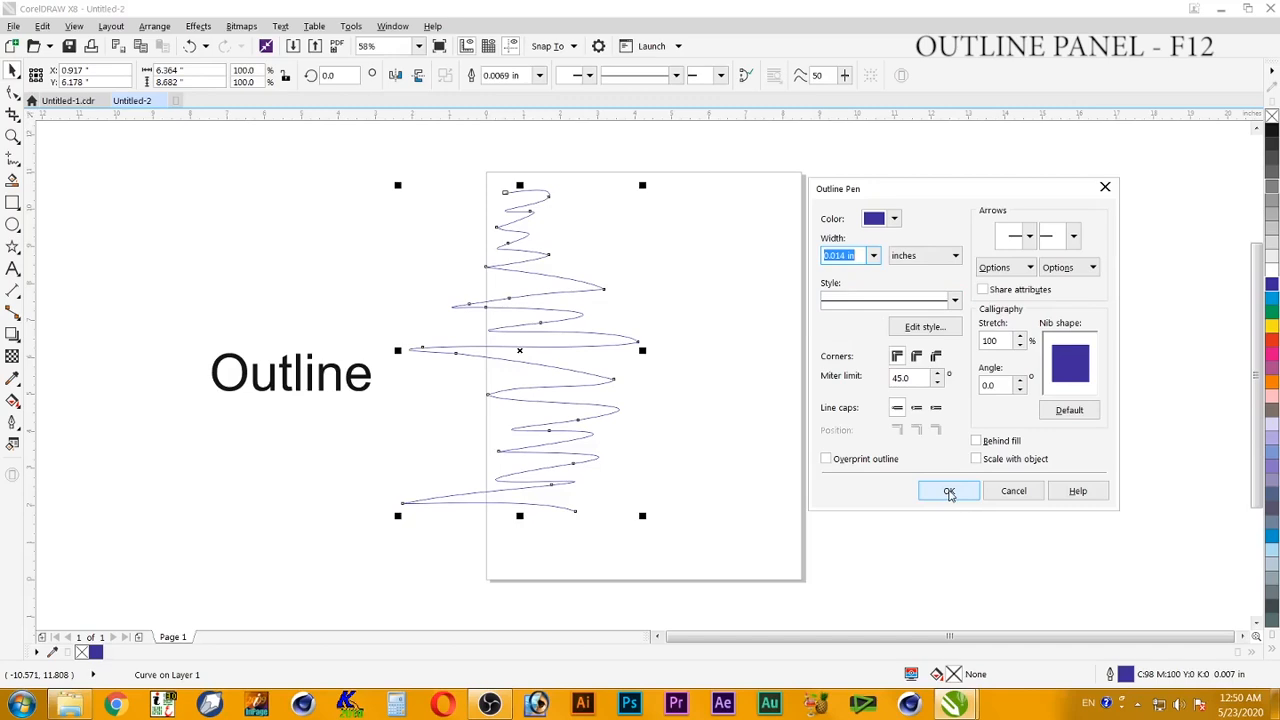
click(864, 255)
drag(864, 255, 811, 256)
click(862, 256)
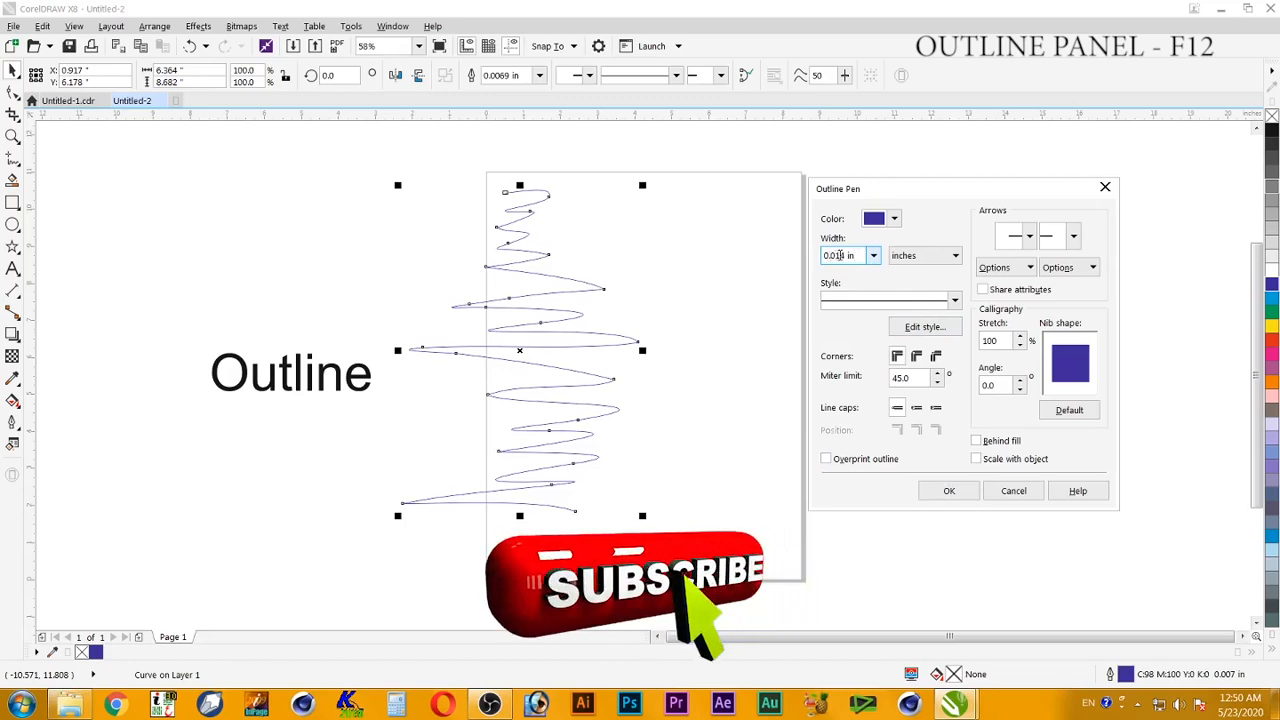
click(950, 493)
click(570, 268)
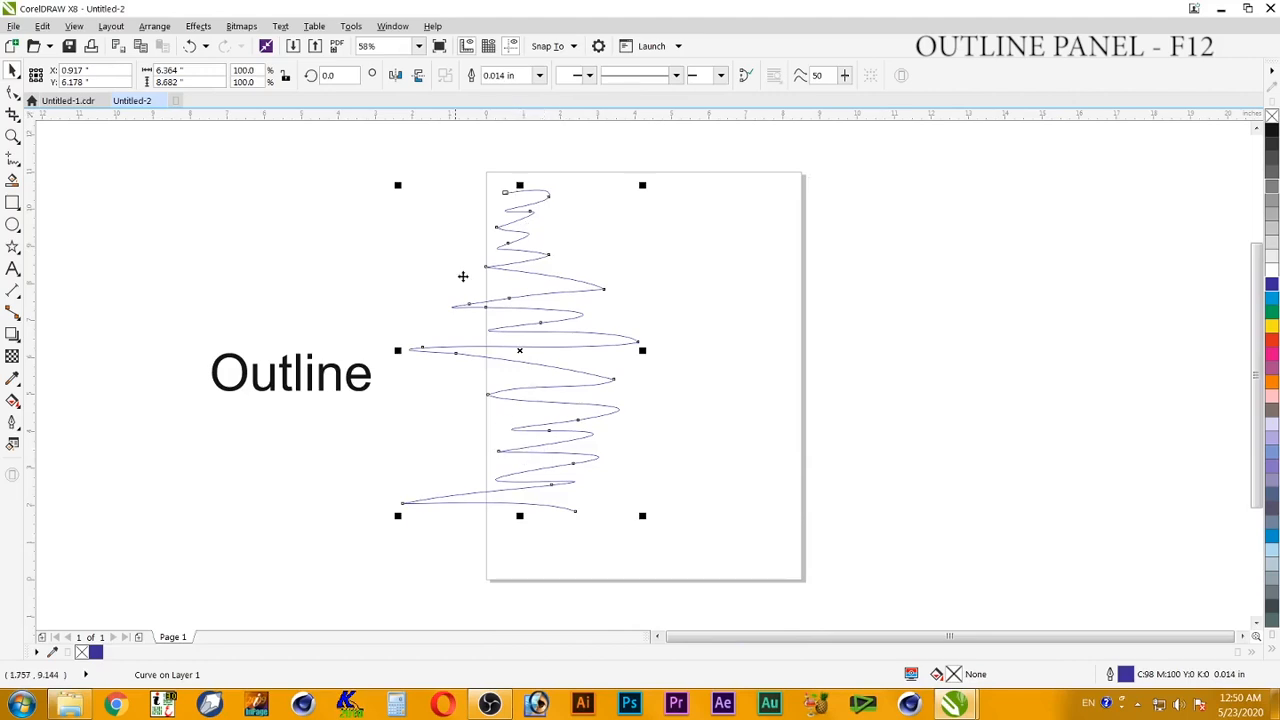
Set the zigzag curve's outline width to 0.028 in with the Outline Pen settings.
click(13, 137)
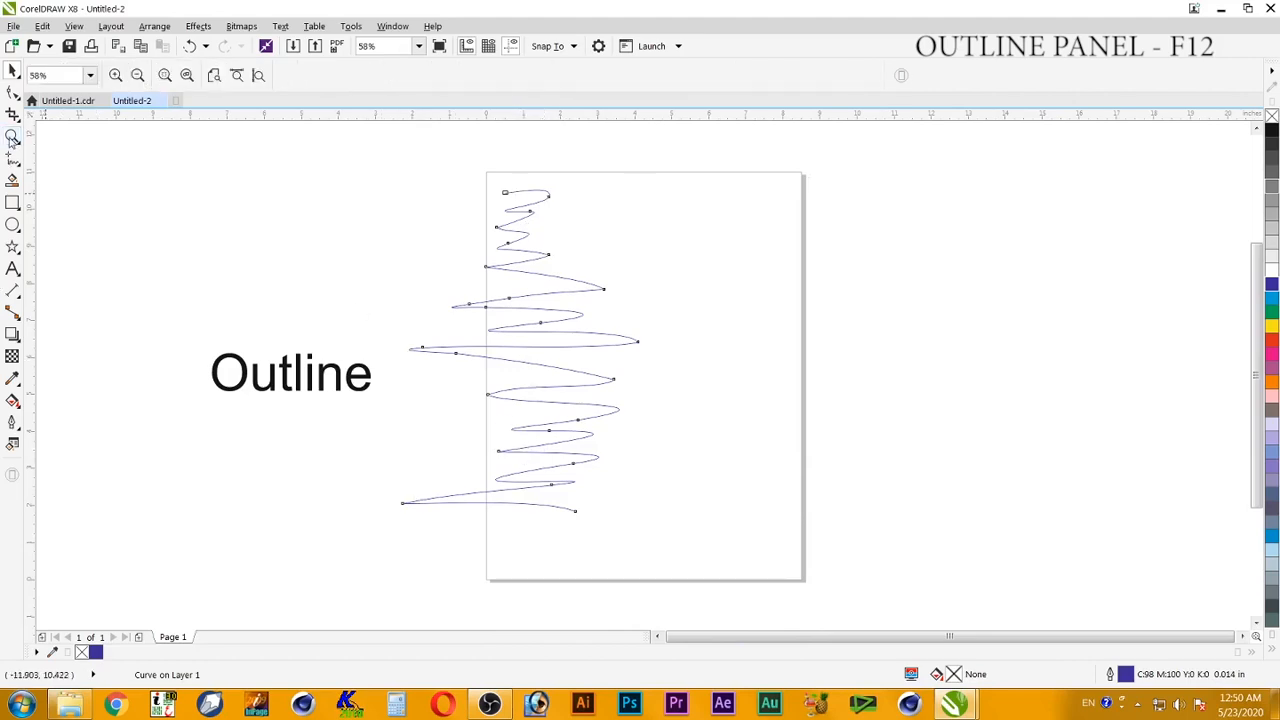
drag(636, 201, 468, 344)
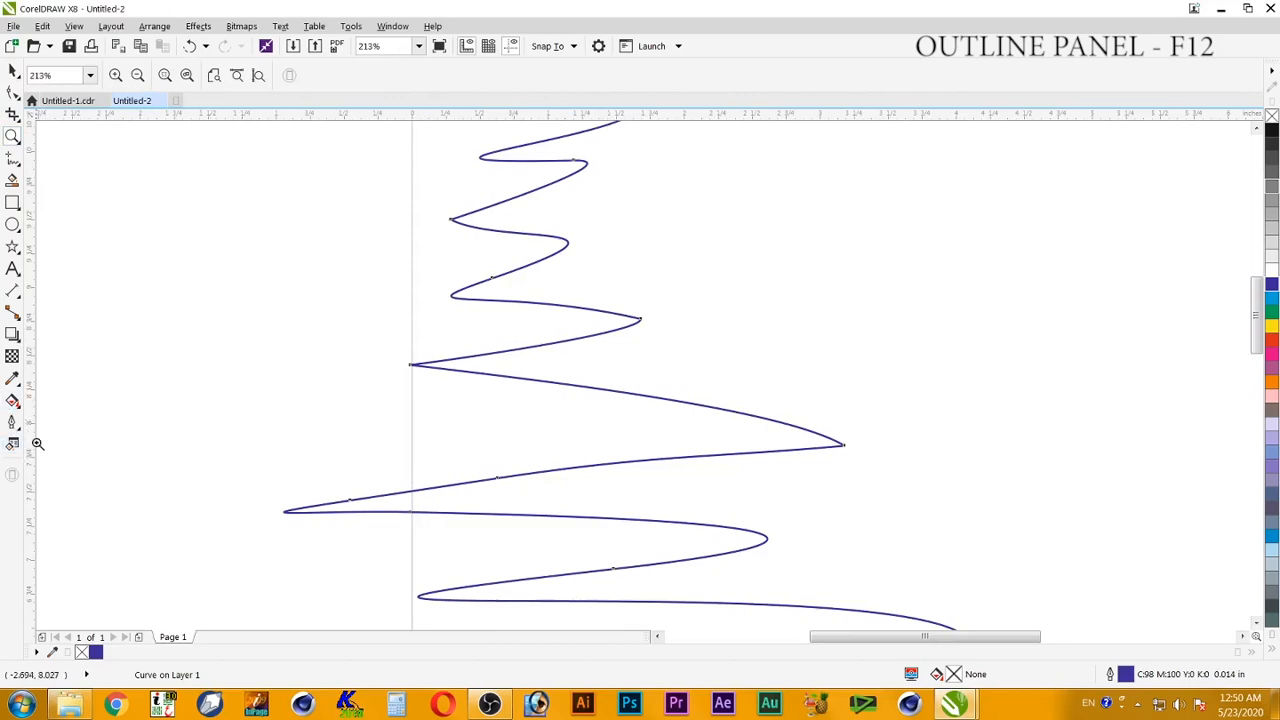
click(12, 423)
click(103, 424)
drag(611, 192, 1028, 150)
click(967, 218)
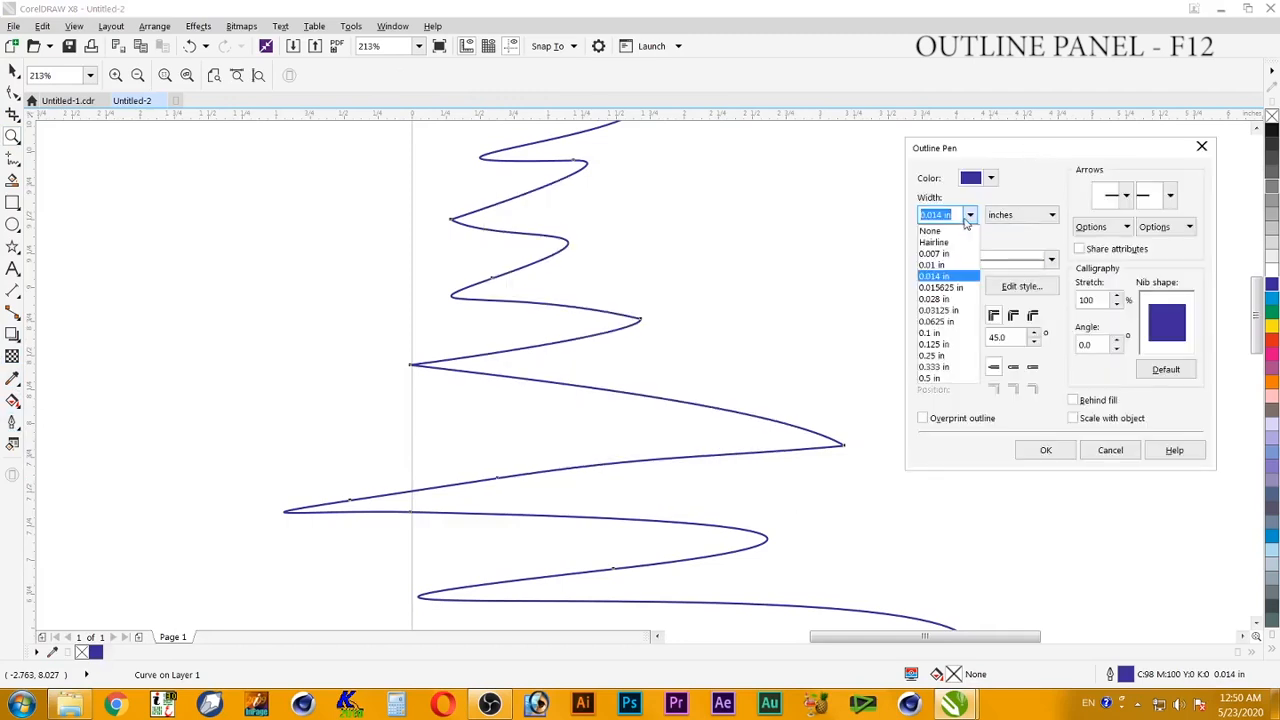
click(951, 303)
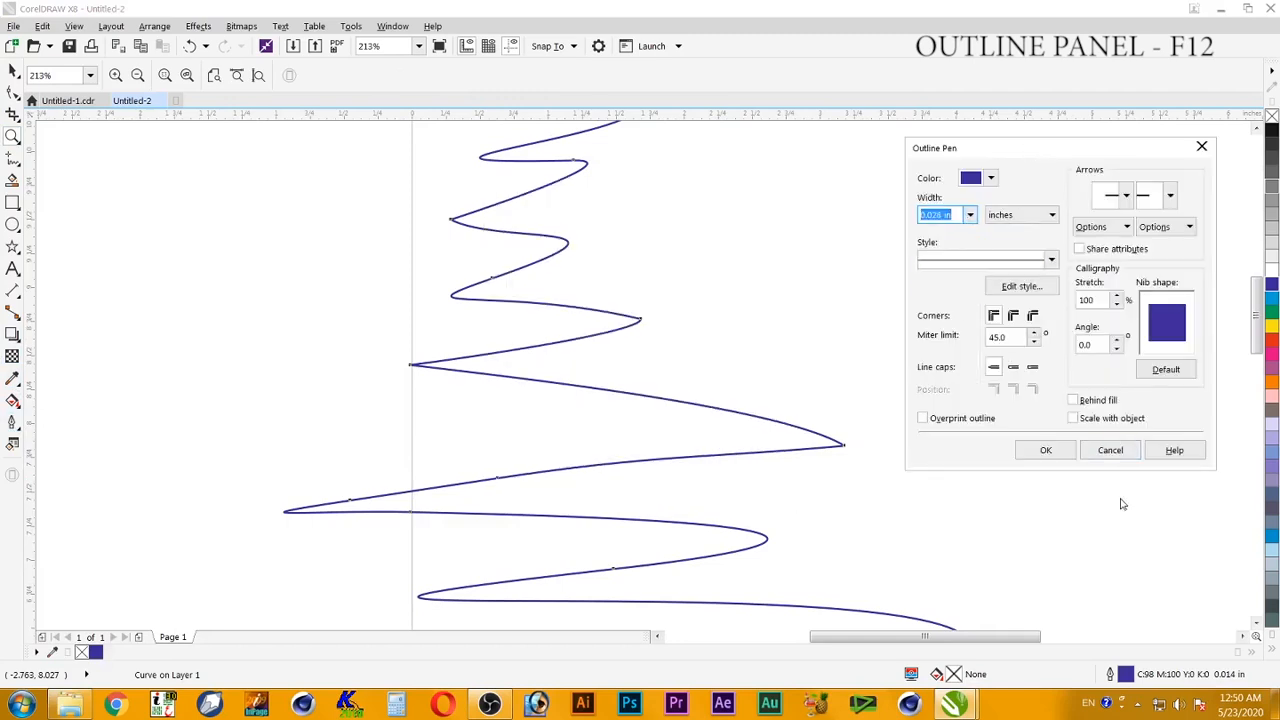
click(1046, 452)
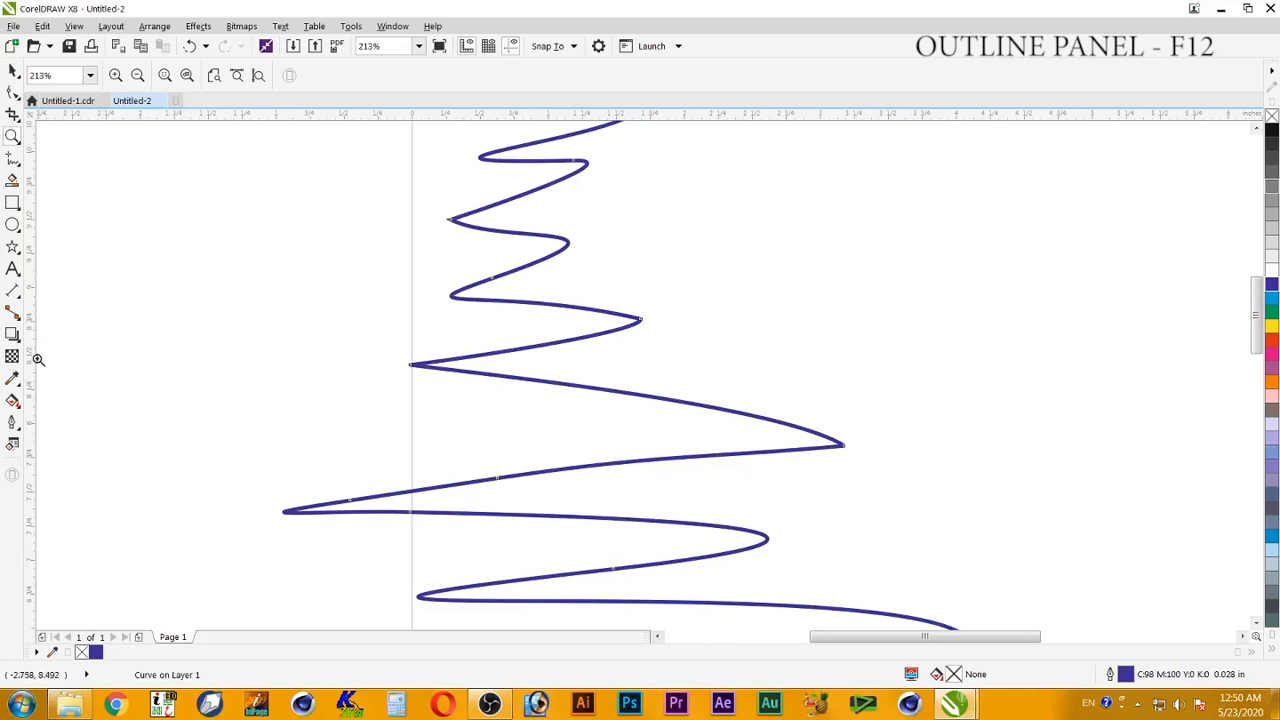
Try outline widths of 0.03125 in and 0.125 in on the zigzag curve.
click(13, 69)
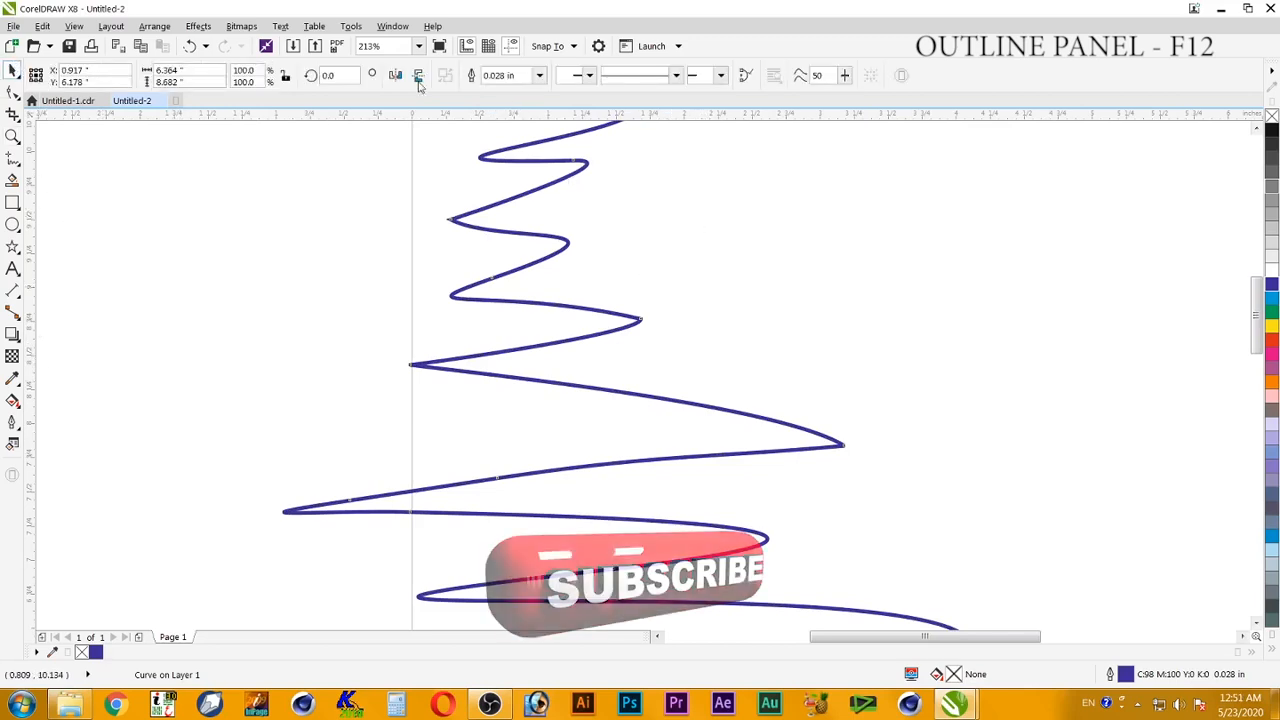
click(539, 75)
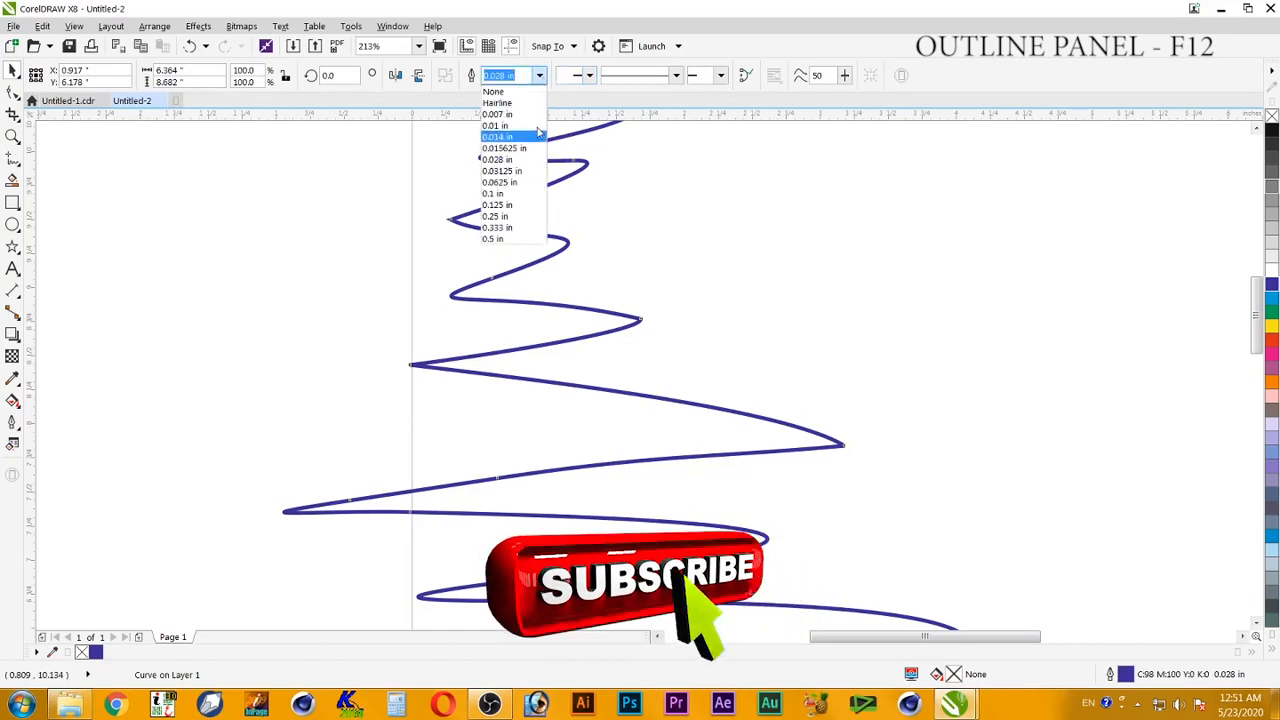
click(530, 171)
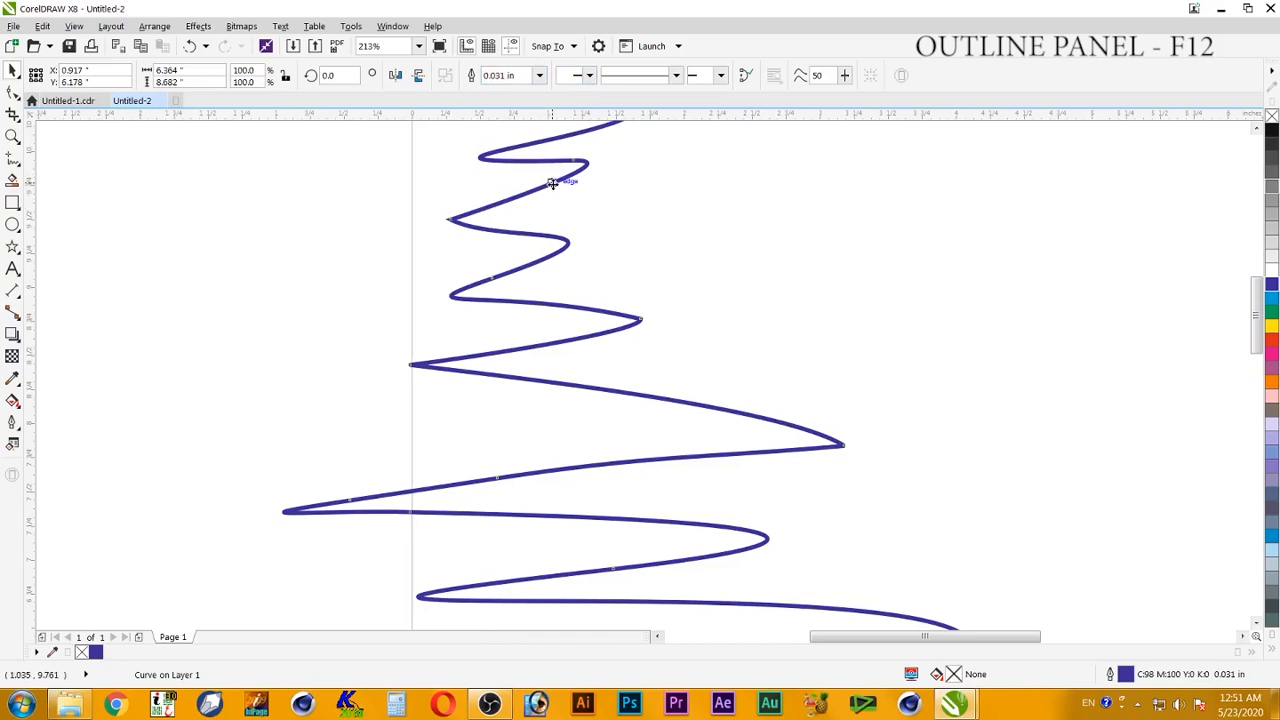
click(539, 75)
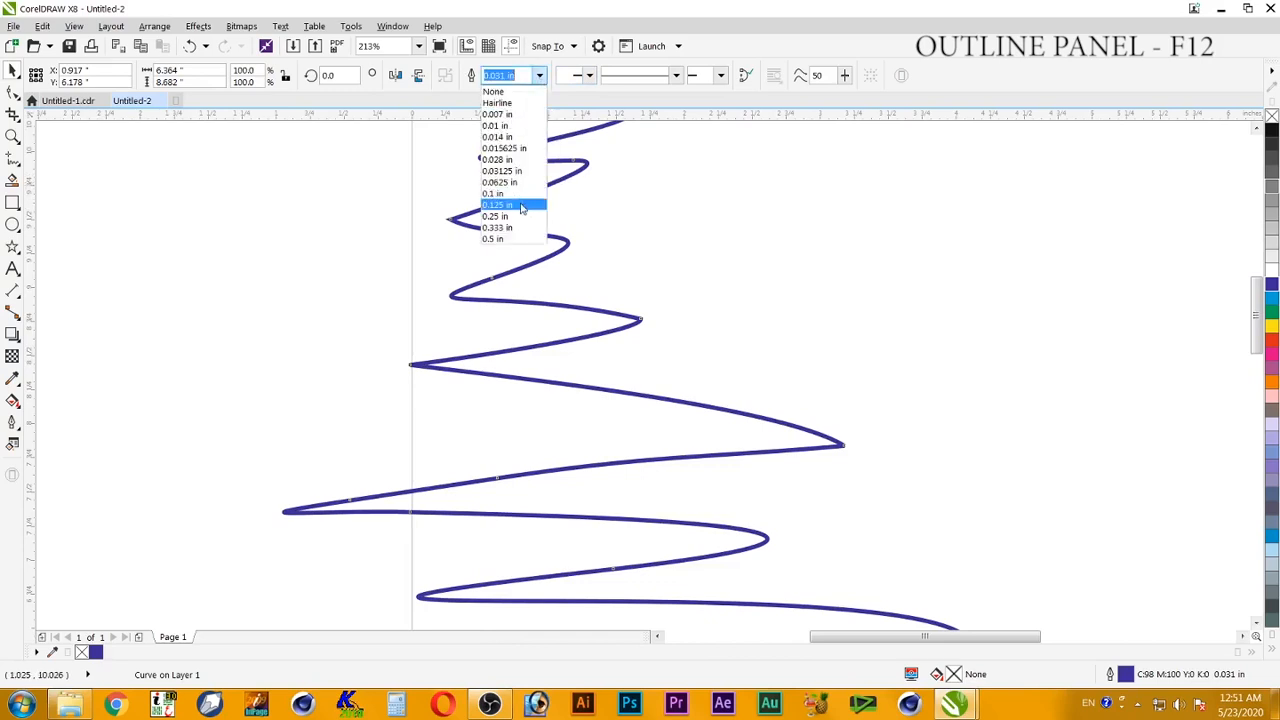
click(520, 205)
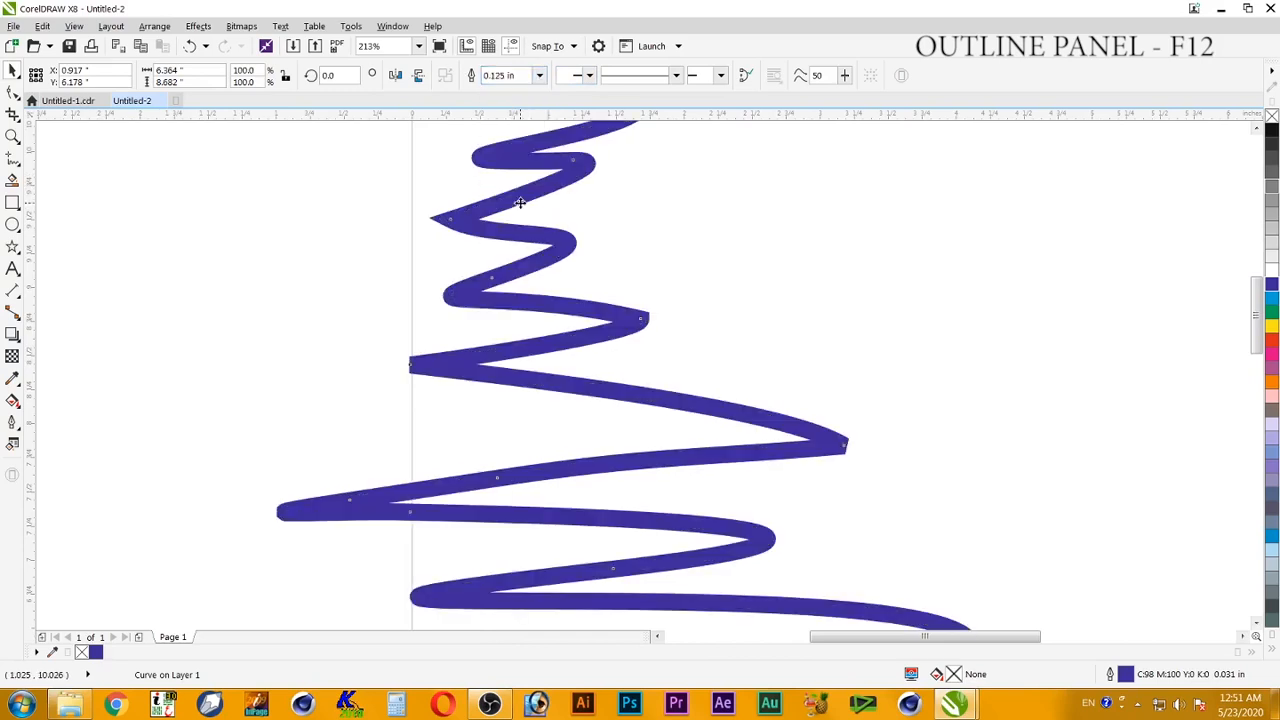
Set the zigzag curve's outline width back to 0.014 in.
click(539, 75)
click(519, 136)
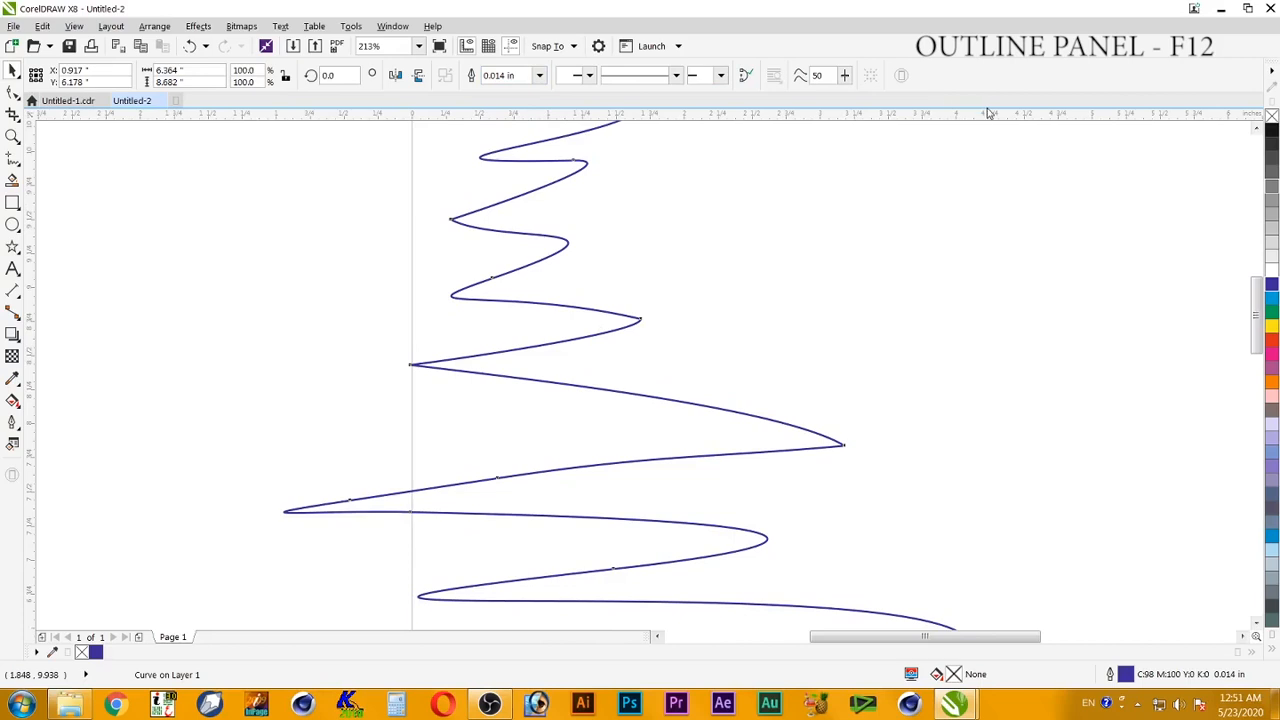
scroll(736, 364, down, 2)
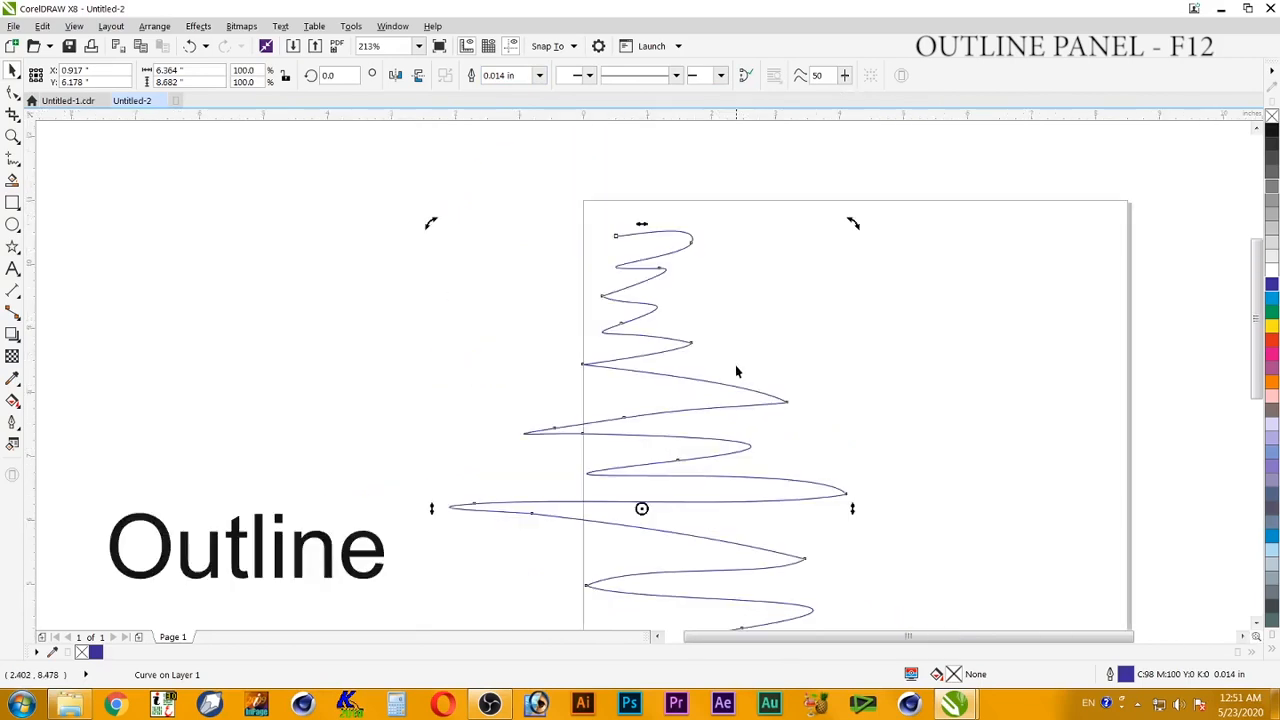
Draw a wavy freehand curve about 2.6 in wide and 5.3 in high beside the zigzag, with freehand smoothing at 0.
click(868, 146)
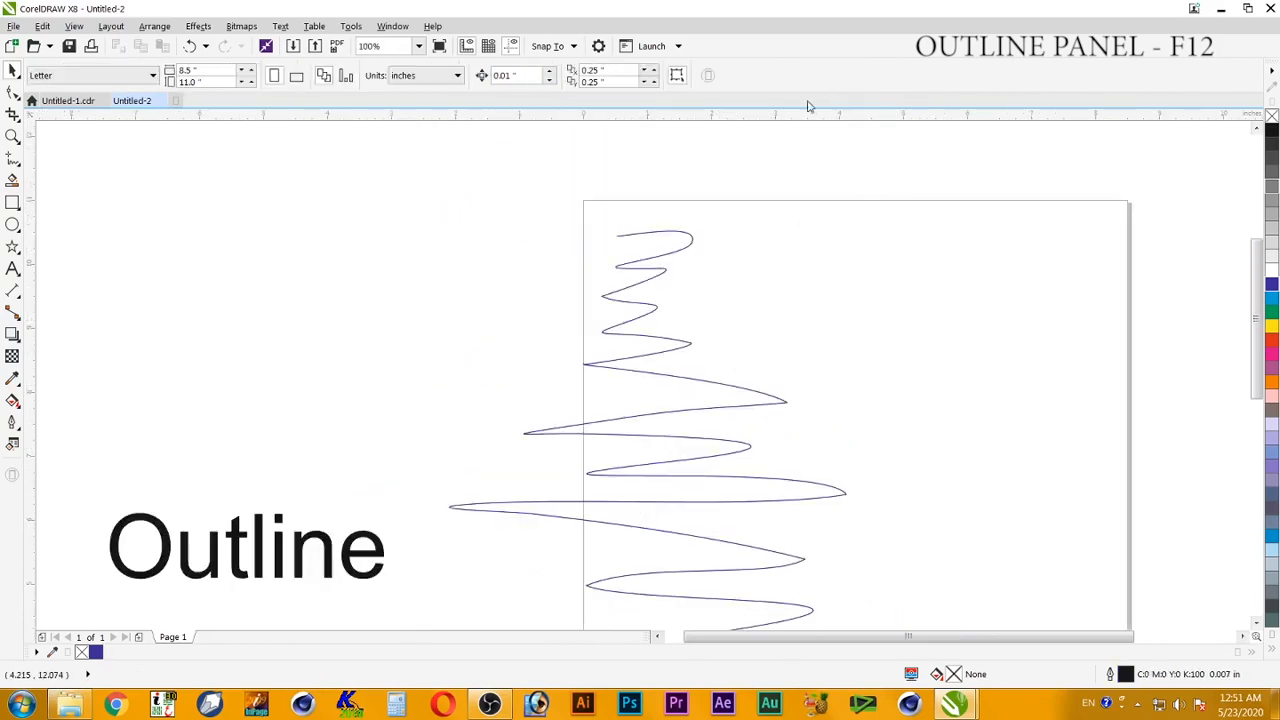
click(13, 159)
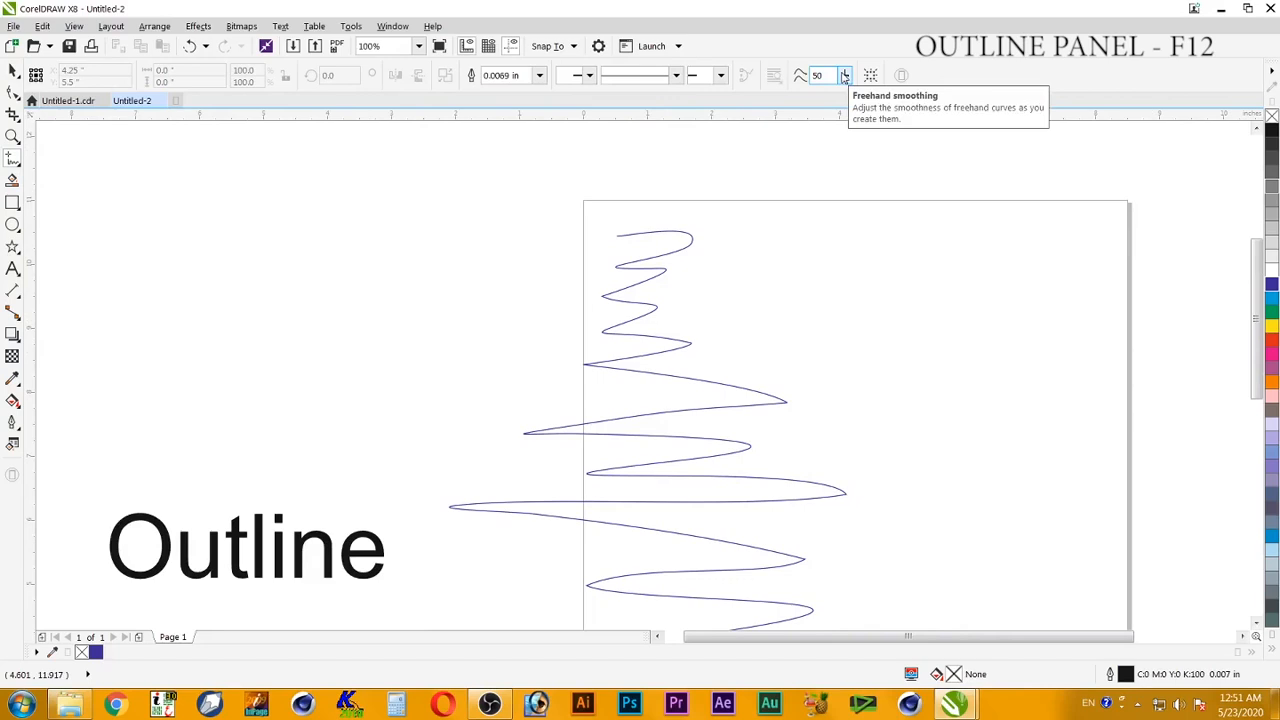
click(844, 77)
drag(843, 100, 766, 106)
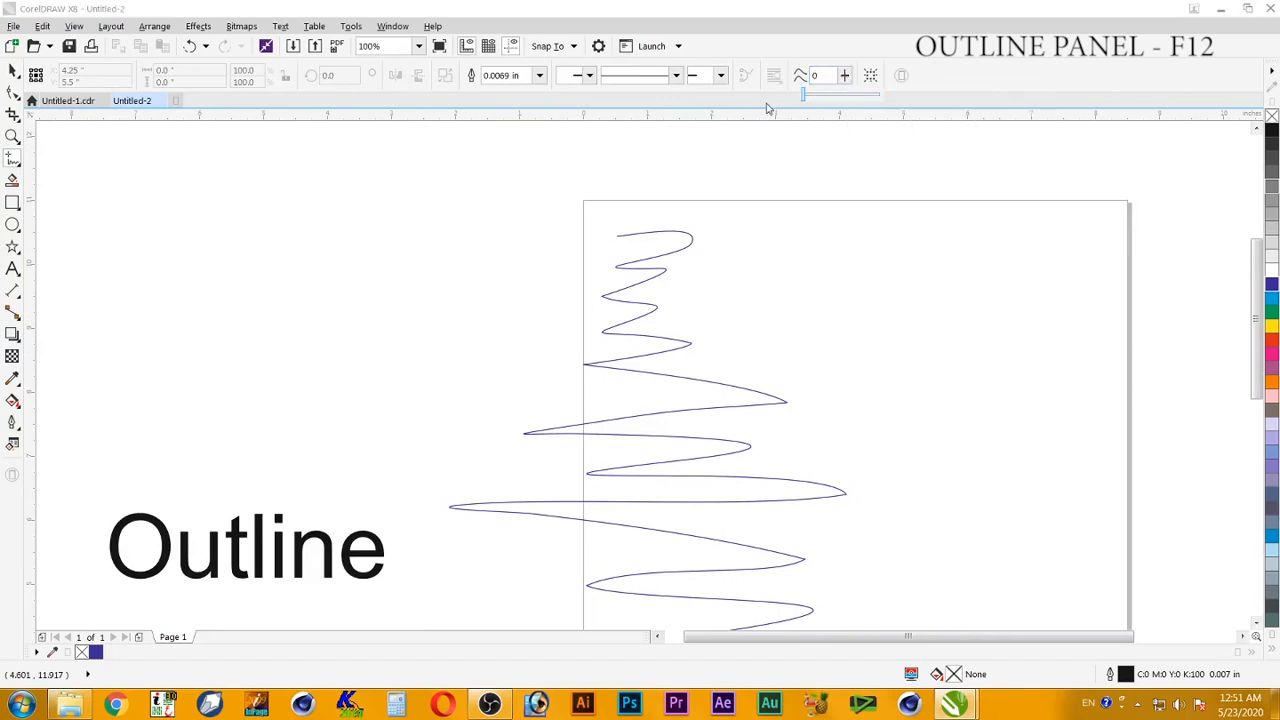
mouse_move(843, 261)
mouse_down()
mouse_move(872, 356)
mouse_move(946, 361)
mouse_move(1010, 395)
mouse_move(920, 590)
mouse_move(956, 600)
mouse_up()
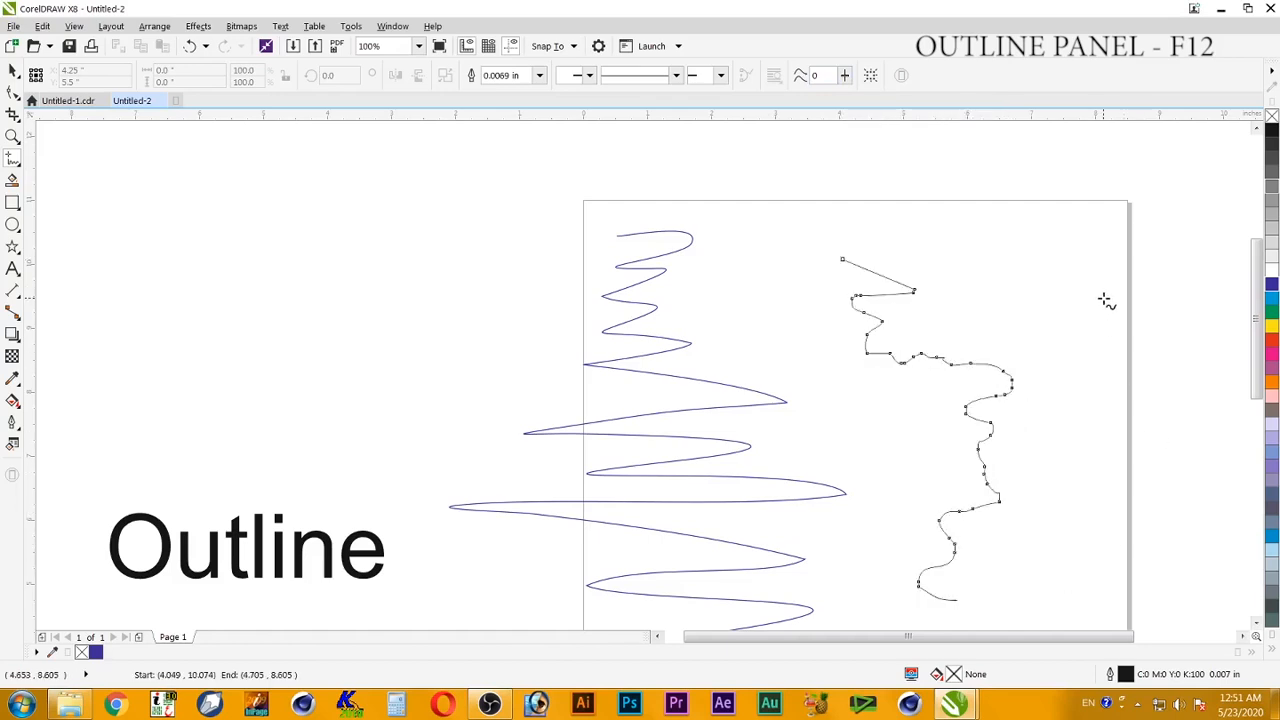
Set freehand smoothing to 51 and draw a curve about 1.4 in wide and 3.7 in high near the page's right edge.
key(z)
drag(800, 231, 1022, 515)
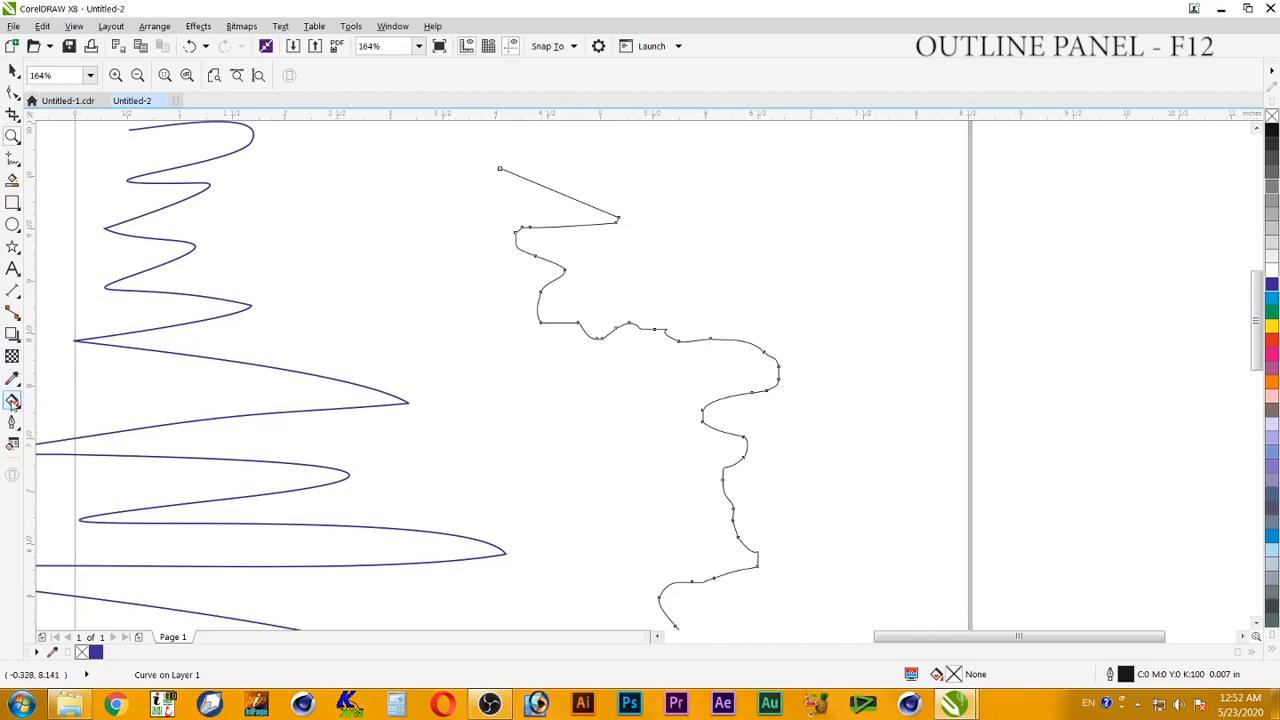
click(12, 159)
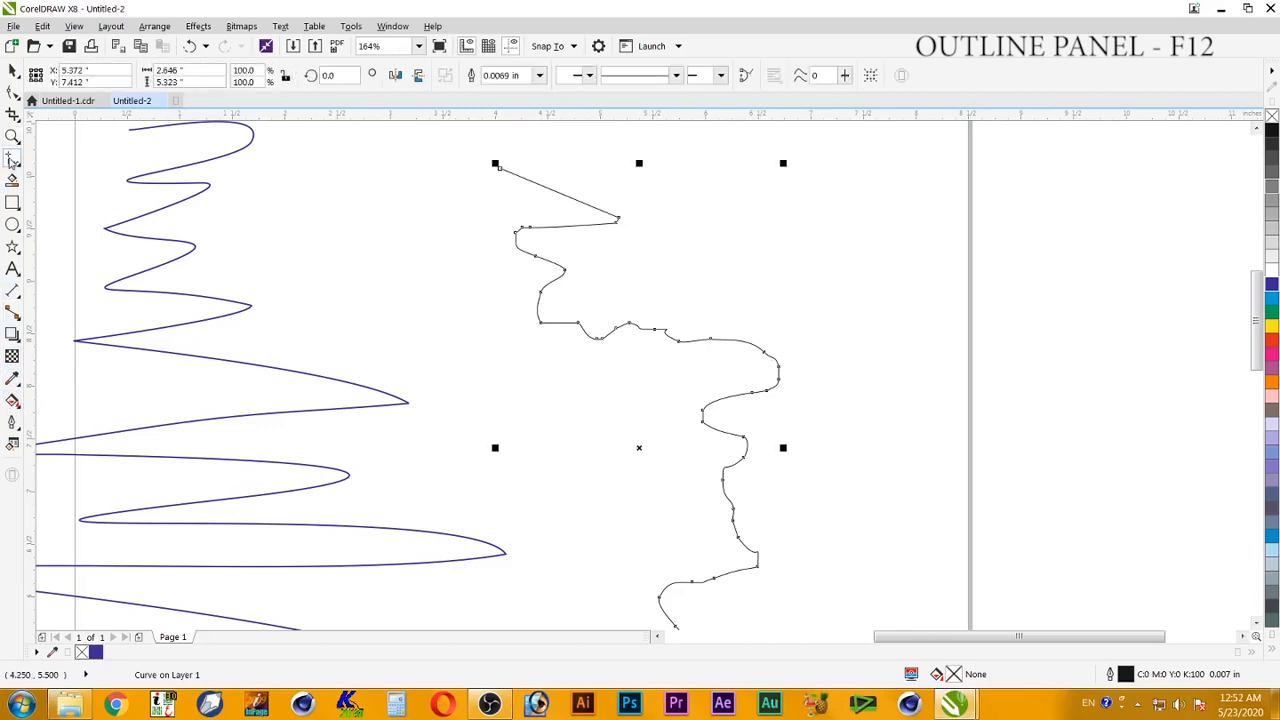
click(845, 79)
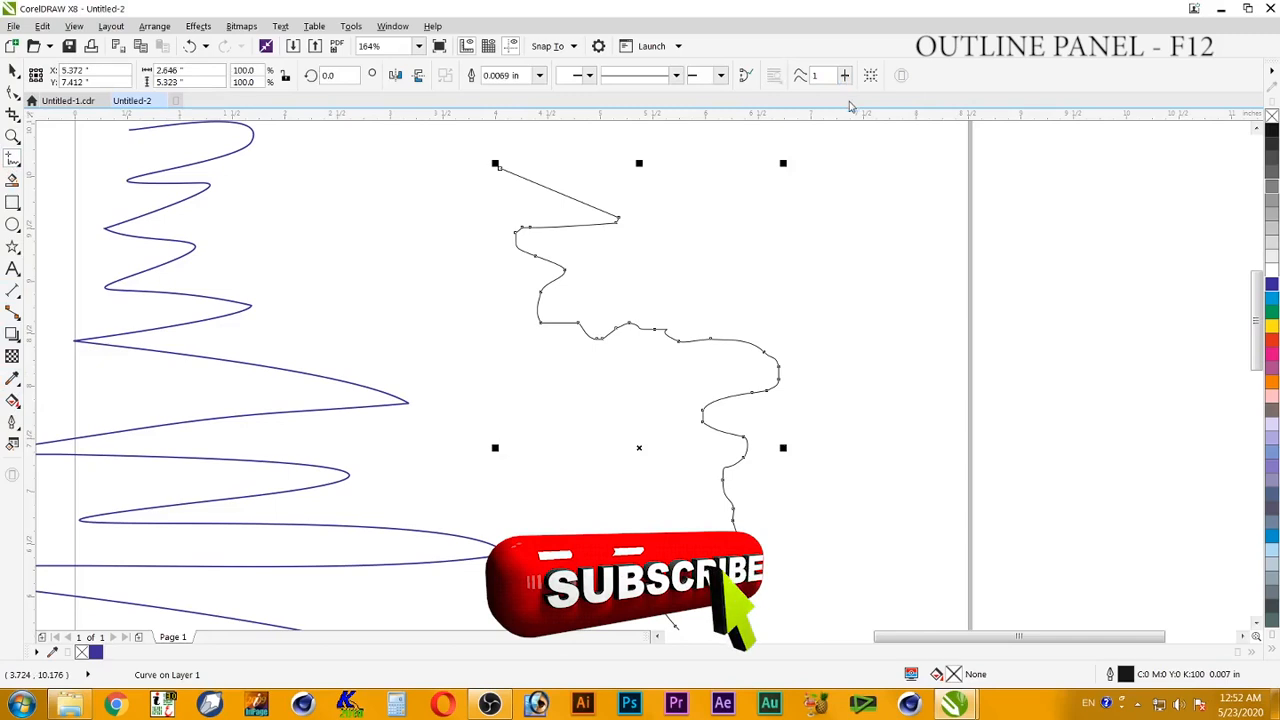
mouse_move(848, 82)
mouse_down()
mouse_move(856, 106)
mouse_move(888, 108)
mouse_move(903, 147)
mouse_move(853, 213)
mouse_move(852, 305)
mouse_move(958, 345)
mouse_move(845, 375)
mouse_move(862, 404)
mouse_move(922, 436)
mouse_move(816, 504)
mouse_move(845, 527)
mouse_up()
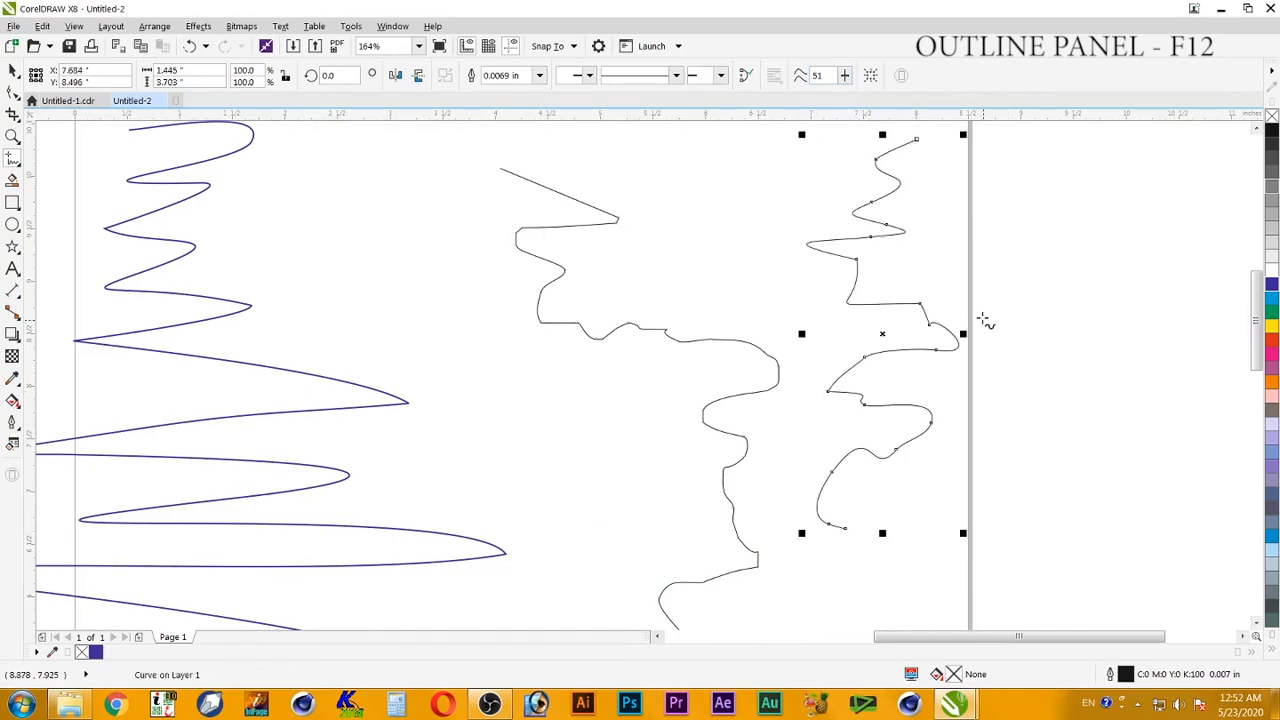
Select the curves drawn with smoothing 0 and 51 in turn to compare their nodes.
mouse_move(880, 157)
mouse_down()
mouse_move(892, 185)
mouse_move(866, 208)
mouse_move(894, 234)
mouse_up()
click(12, 70)
click(696, 344)
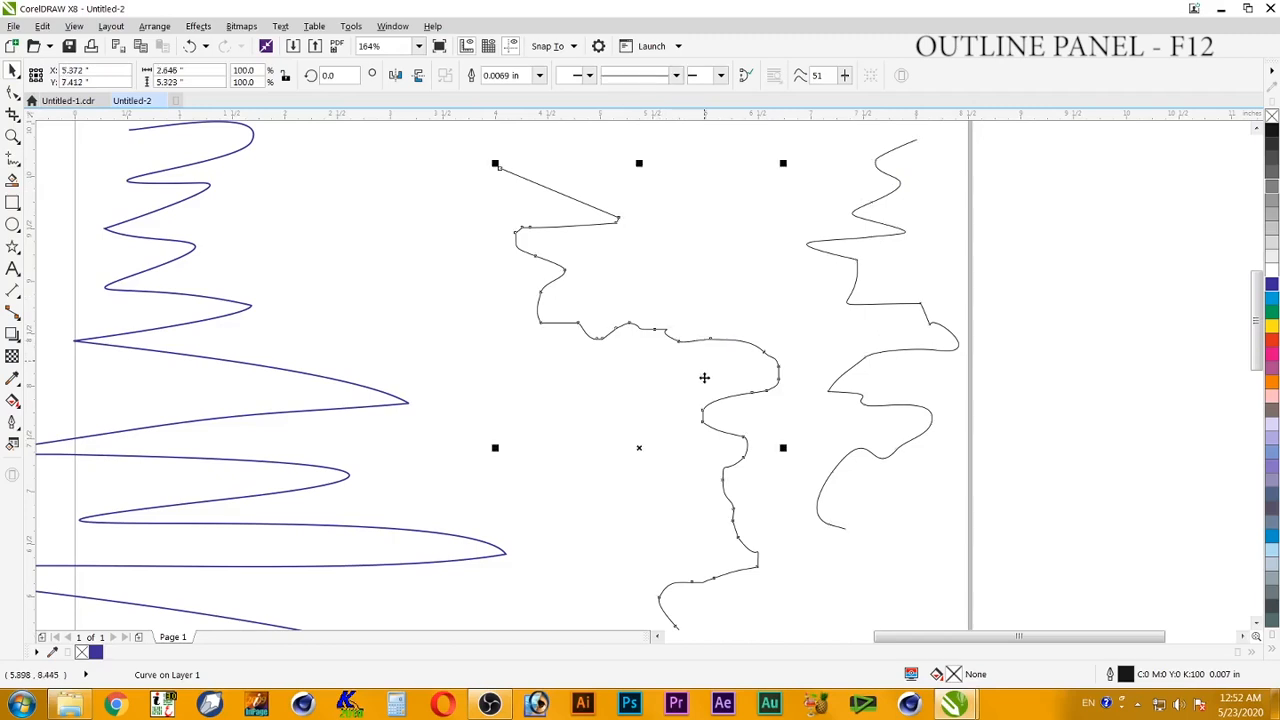
click(922, 352)
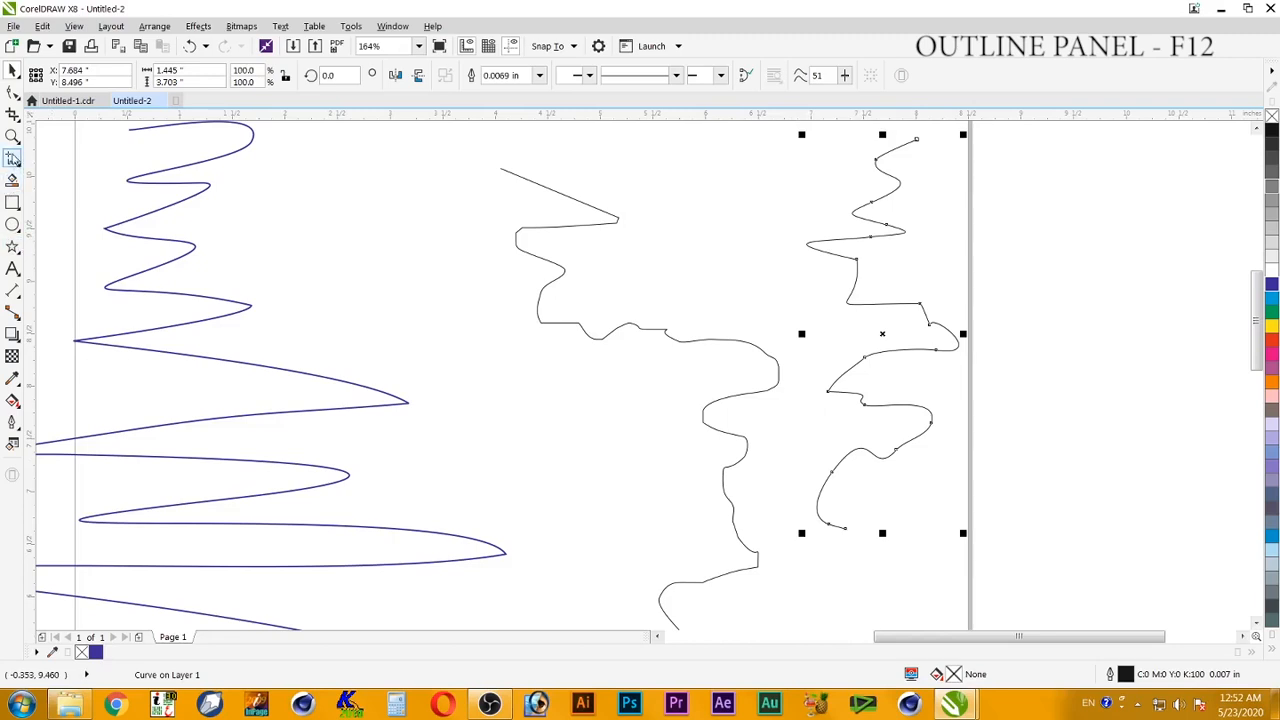
Set freehand smoothing to 100 and draw a looping curve about 2.1 in wide and 3.8 in high across the page's right edge.
click(11, 159)
click(844, 78)
drag(844, 94, 933, 124)
mouse_move(1165, 178)
mouse_down()
mouse_move(961, 236)
mouse_move(1044, 268)
mouse_move(1030, 323)
mouse_move(1054, 364)
mouse_move(1149, 369)
mouse_move(1182, 388)
mouse_move(1180, 412)
mouse_move(1092, 433)
mouse_move(1082, 459)
mouse_move(1079, 533)
mouse_move(1094, 546)
mouse_move(1068, 563)
mouse_move(1114, 568)
mouse_move(1012, 579)
mouse_up()
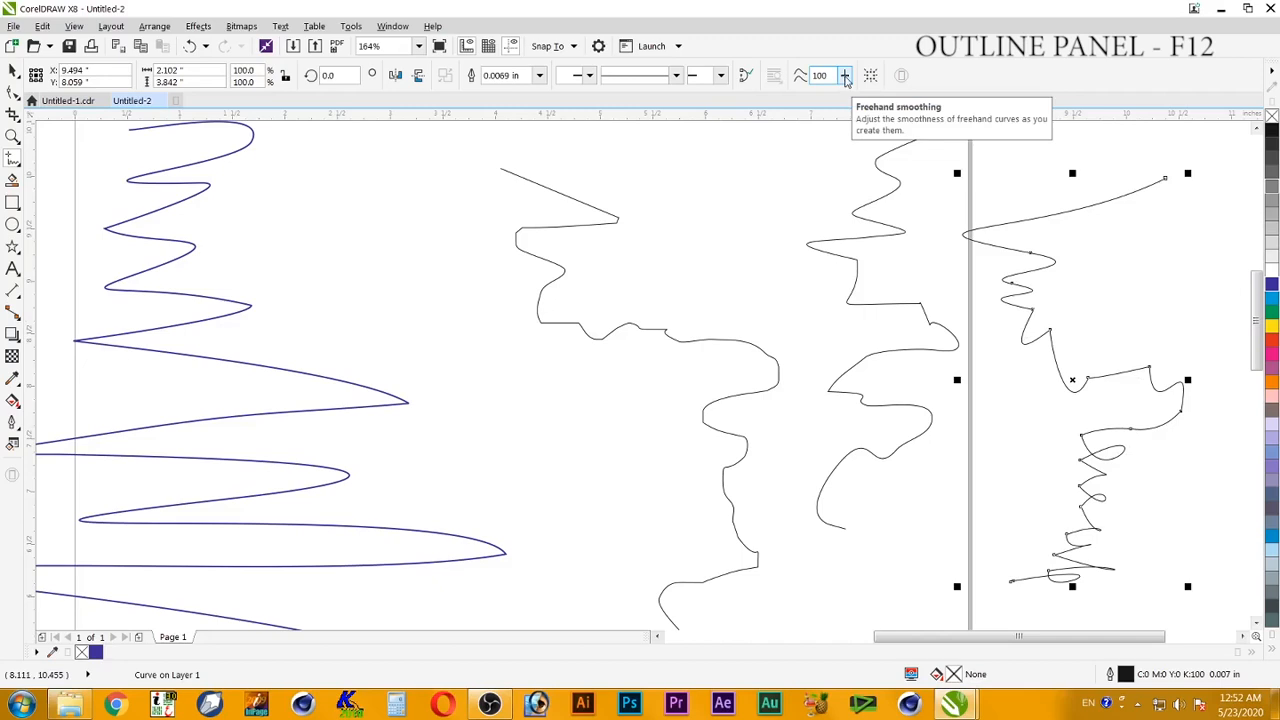
Set freehand smoothing back to 0 and draw a short jagged curve about 1.5 in wide and 1.6 in high between the first two test curves.
drag(845, 79, 845, 97)
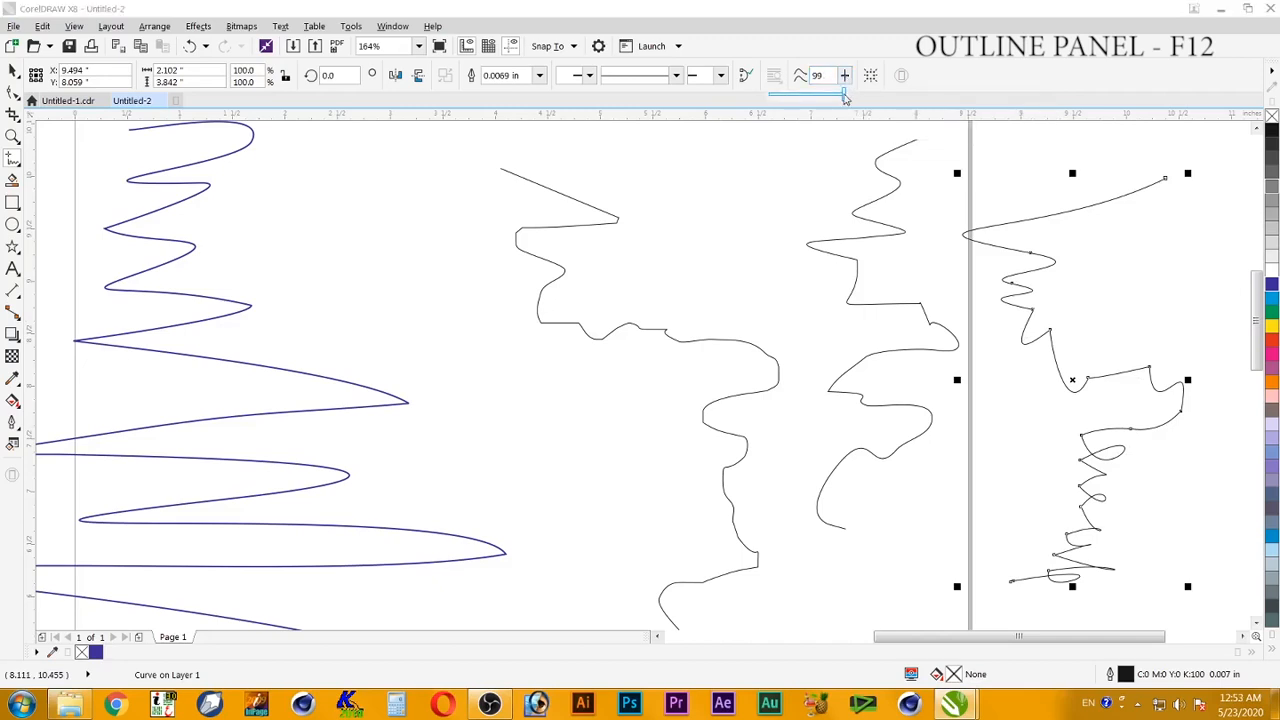
drag(845, 97, 752, 118)
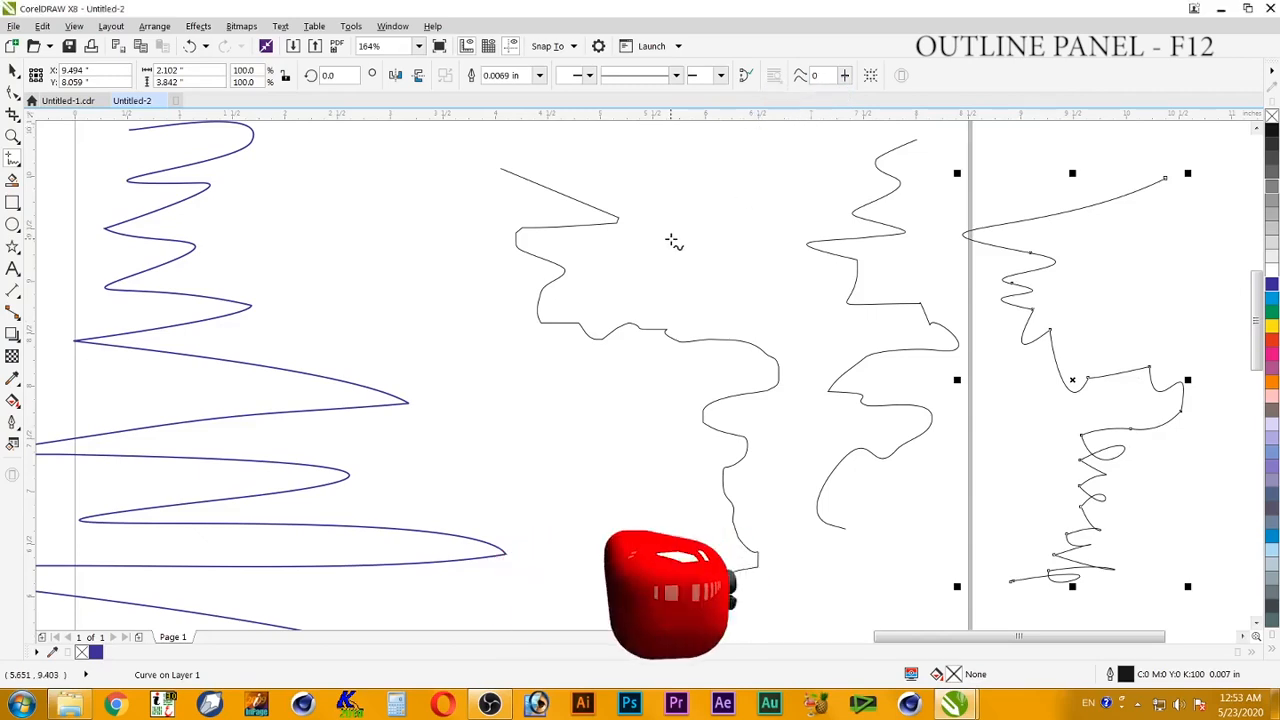
mouse_move(659, 170)
mouse_down()
mouse_move(645, 221)
mouse_move(666, 214)
mouse_move(695, 241)
mouse_move(697, 265)
mouse_move(802, 345)
mouse_up()
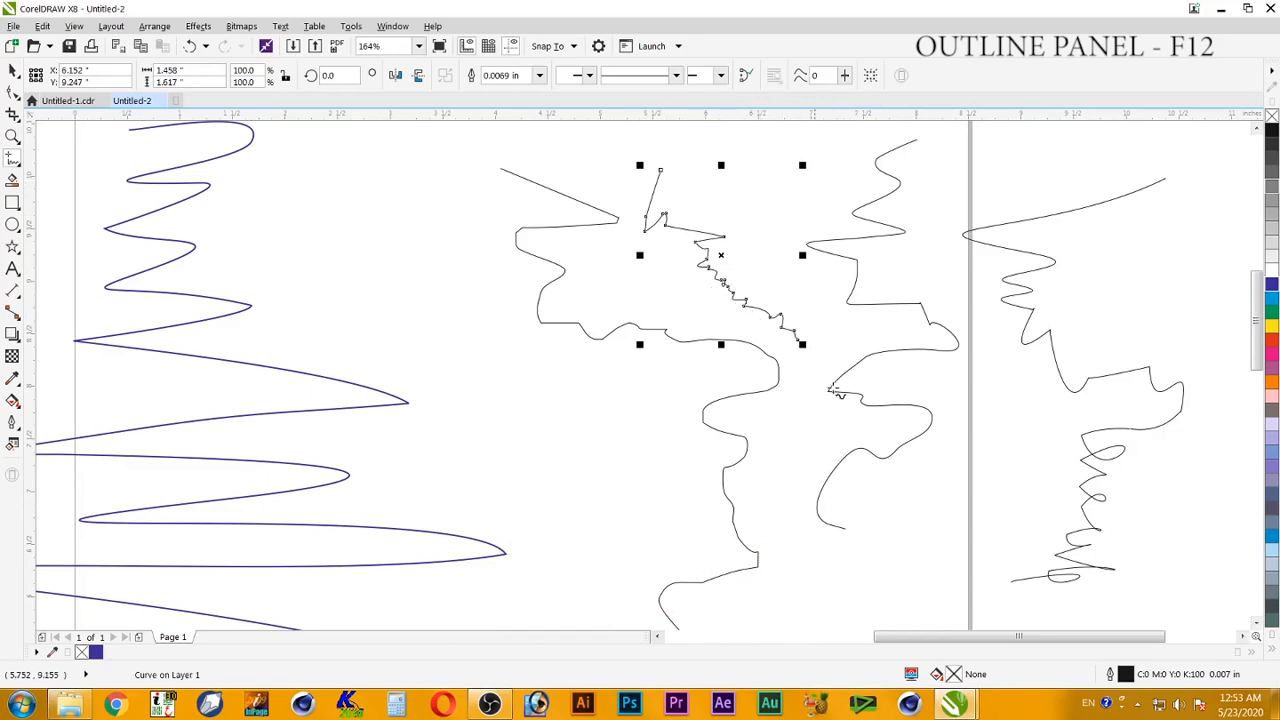
Set freehand smoothing to 100 and draw a curve about 1.0 in wide and 1.3 in high beside the short jagged one.
click(845, 78)
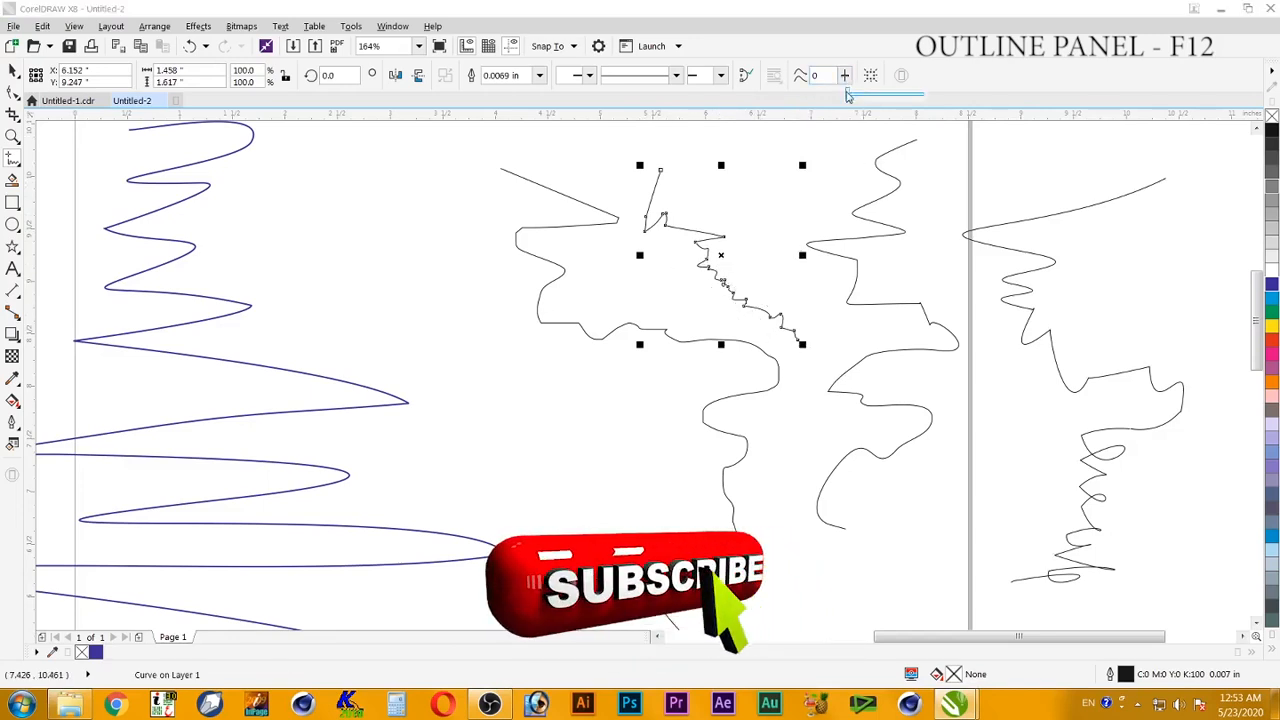
drag(847, 95, 920, 96)
mouse_move(731, 179)
mouse_down()
mouse_move(759, 192)
mouse_move(768, 253)
mouse_move(832, 317)
mouse_up()
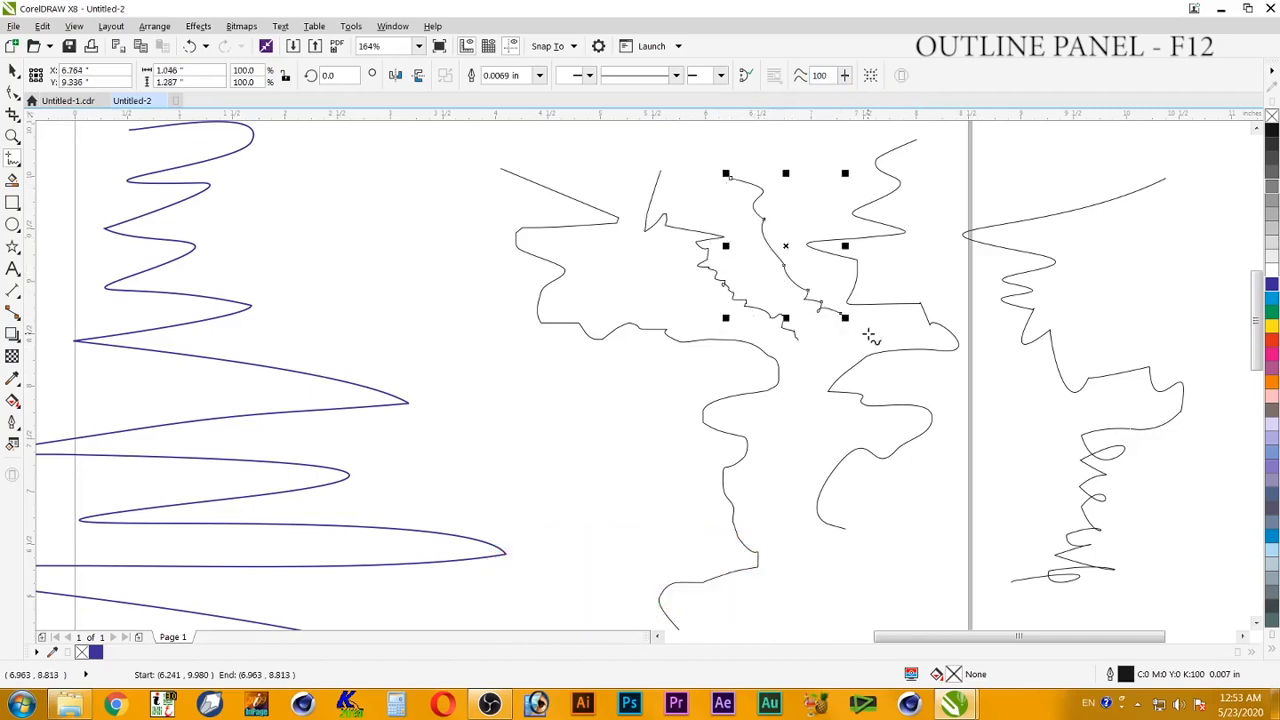
Delete all the freehand test curves and the blue zigzag curve from the page.
click(12, 70)
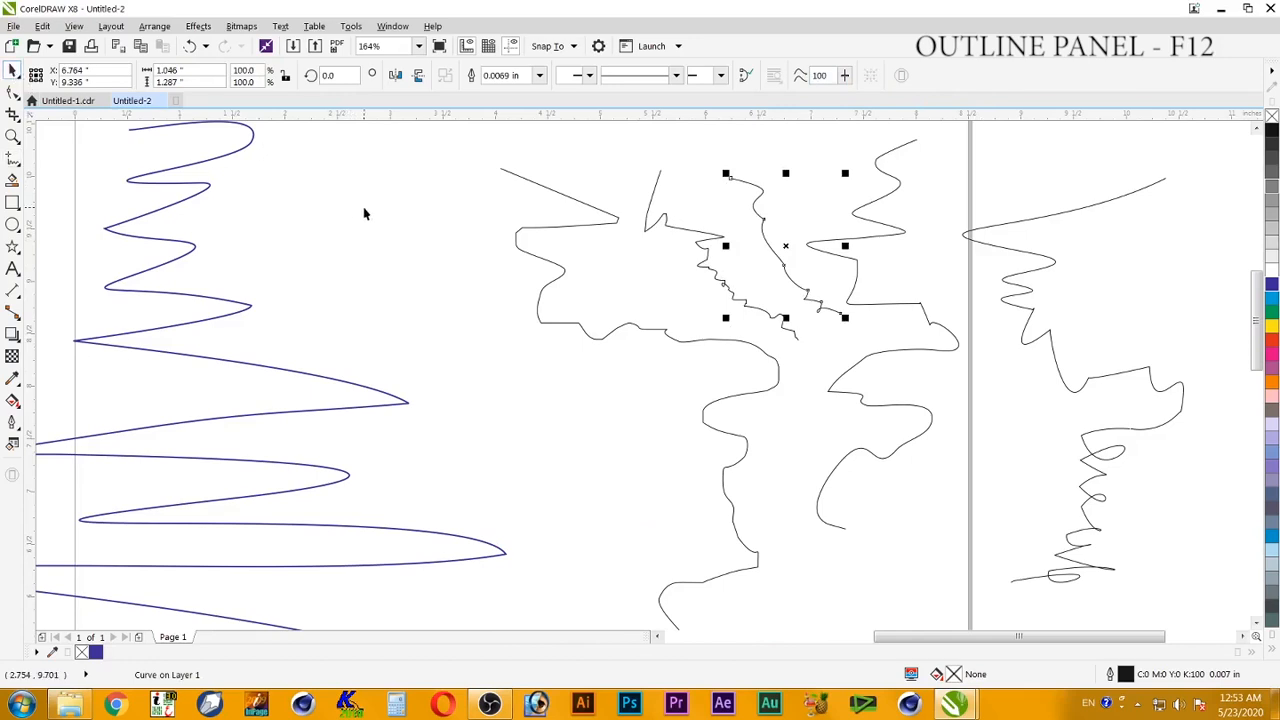
scroll(430, 322, down, 2)
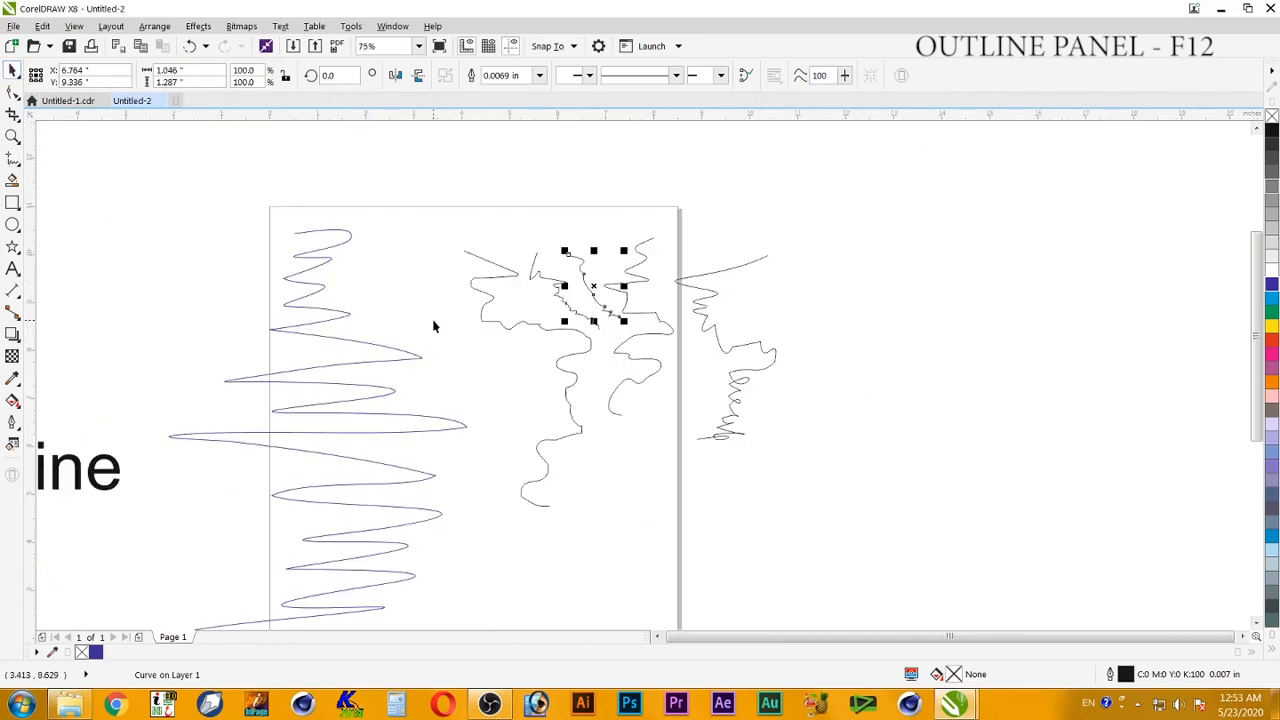
drag(450, 177, 845, 470)
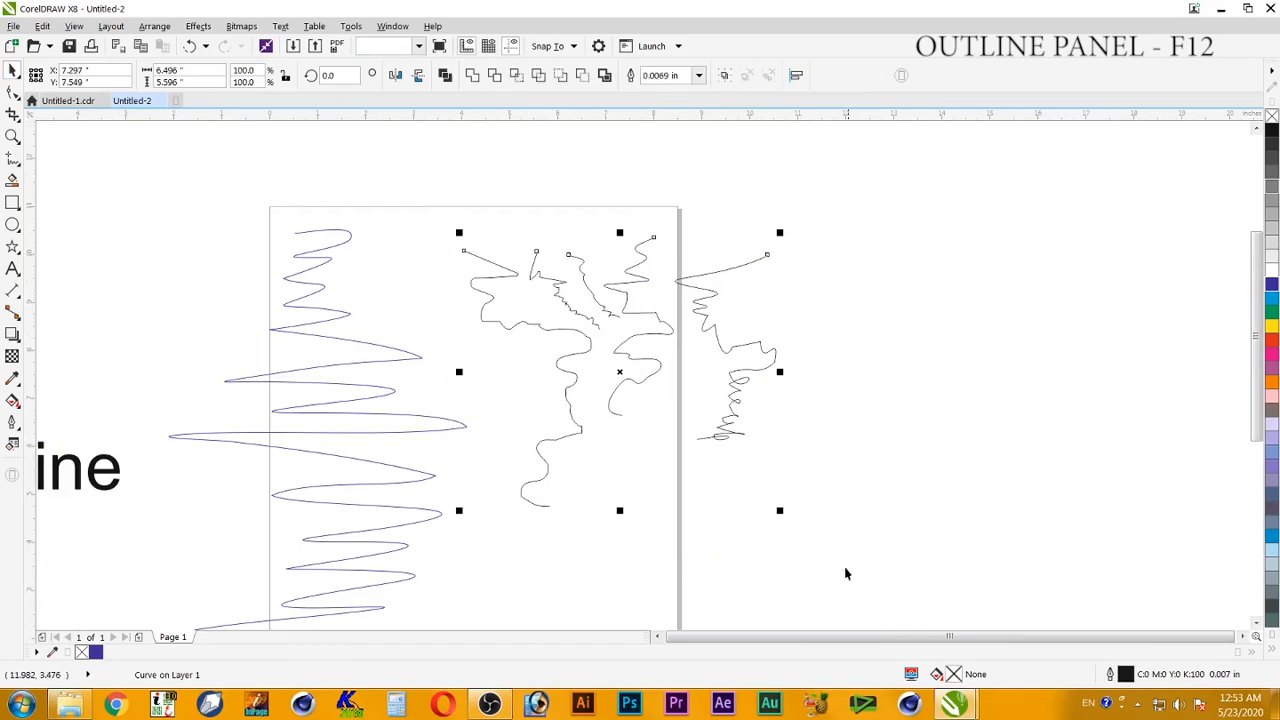
key(Delete)
click(417, 360)
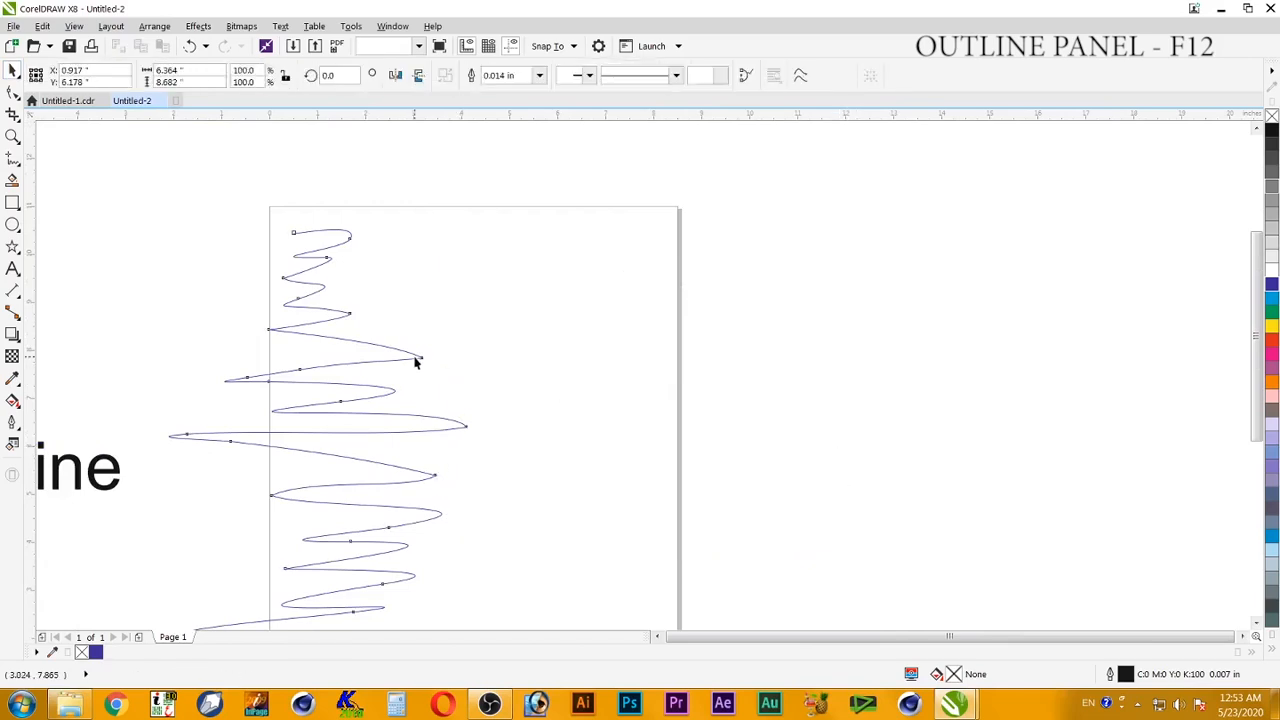
key(Delete)
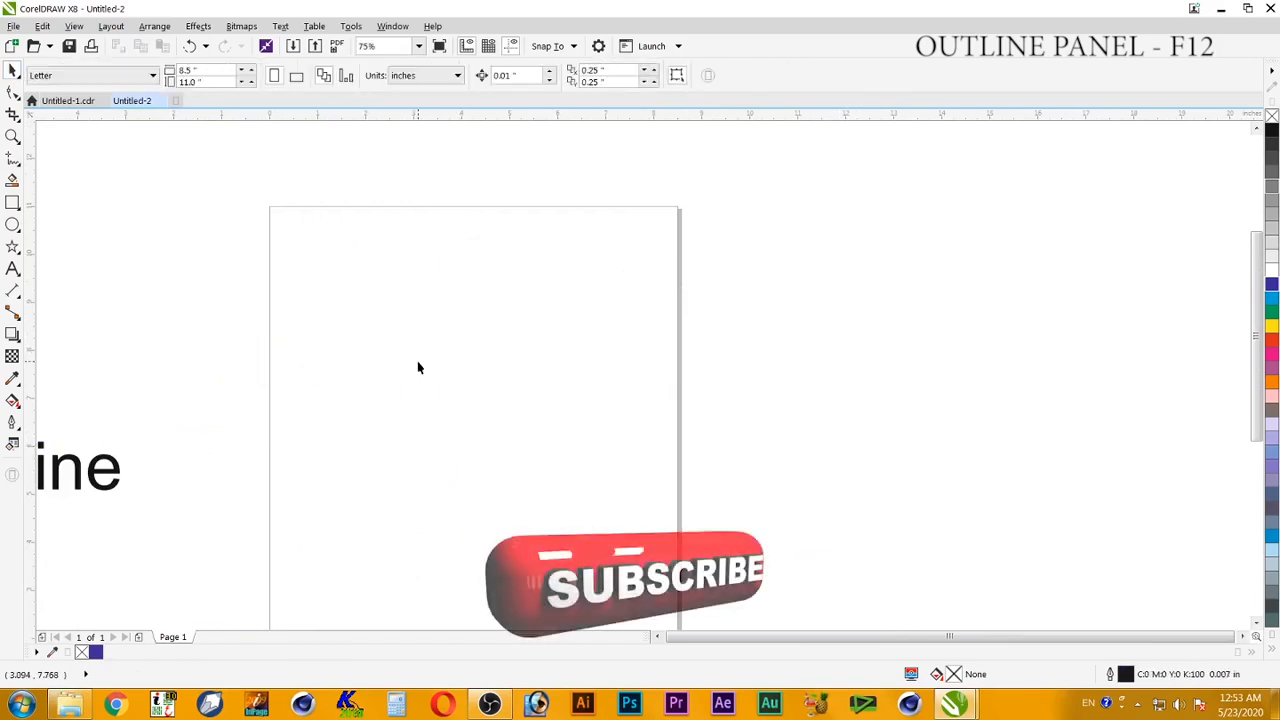
Draw a straight diagonal line about 1.9 in wide and 3.6 in high in the page's upper left area with the Freehand tool.
click(13, 160)
click(326, 232)
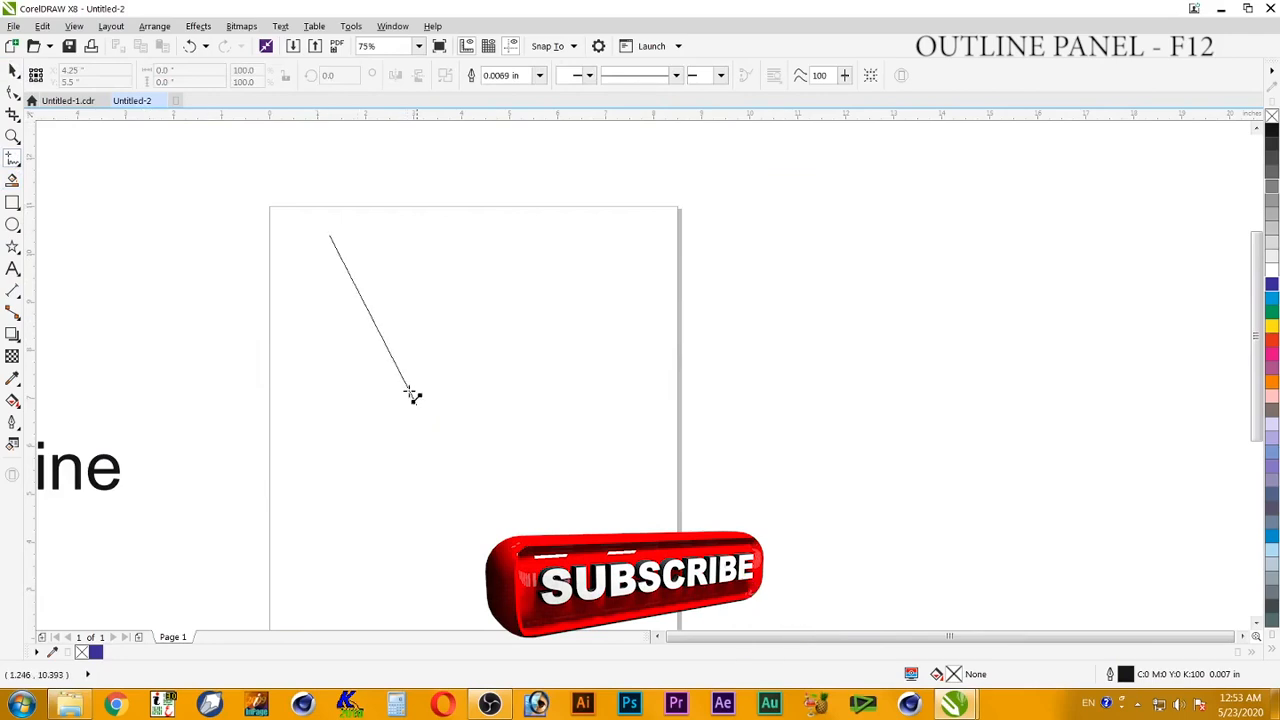
click(423, 411)
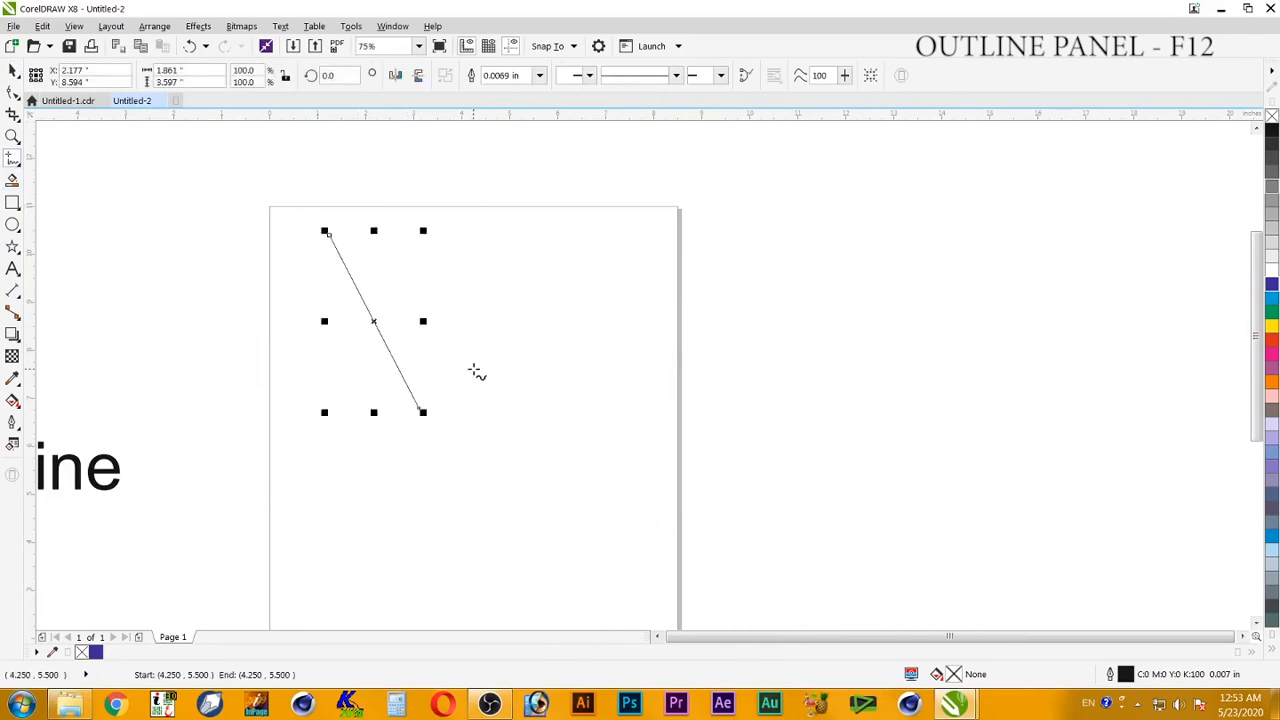
Open the Outline Pen settings for the diagonal line and change the width unit to points.
key(shift+F2)
key(F2)
mouse_move(488, 250)
mouse_down()
mouse_move(684, 390)
mouse_move(762, 470)
mouse_up()
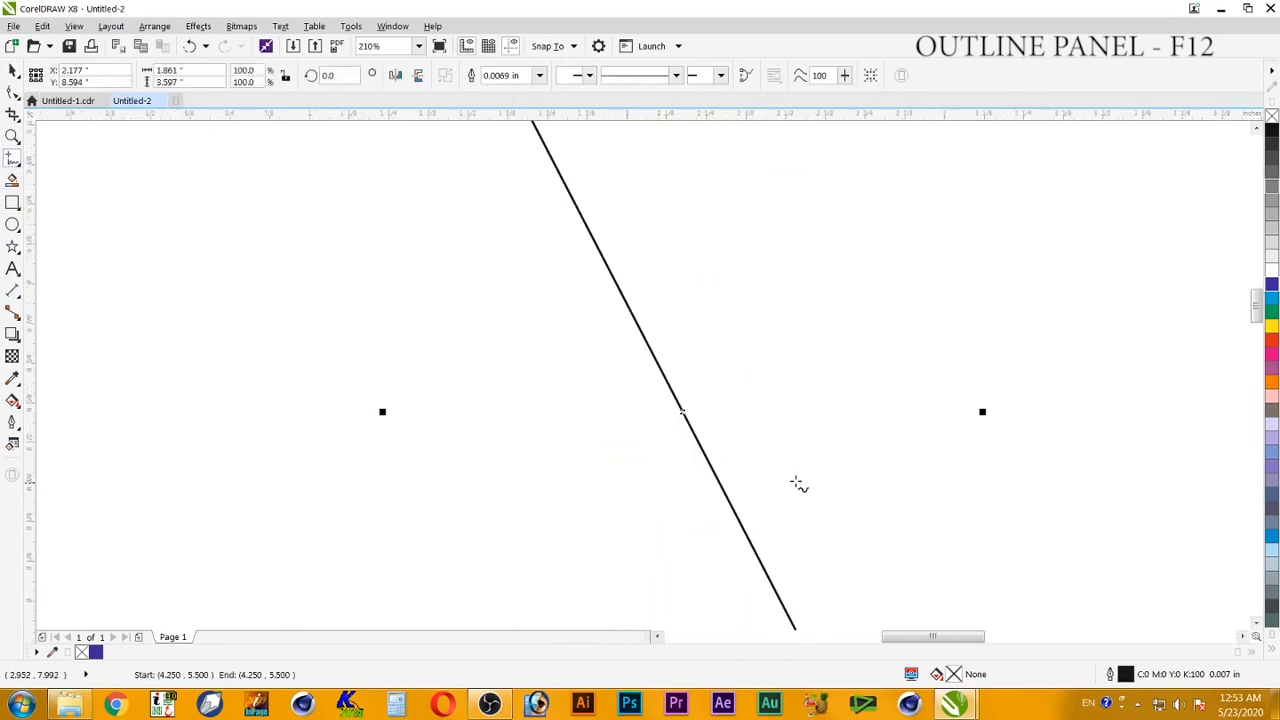
click(13, 422)
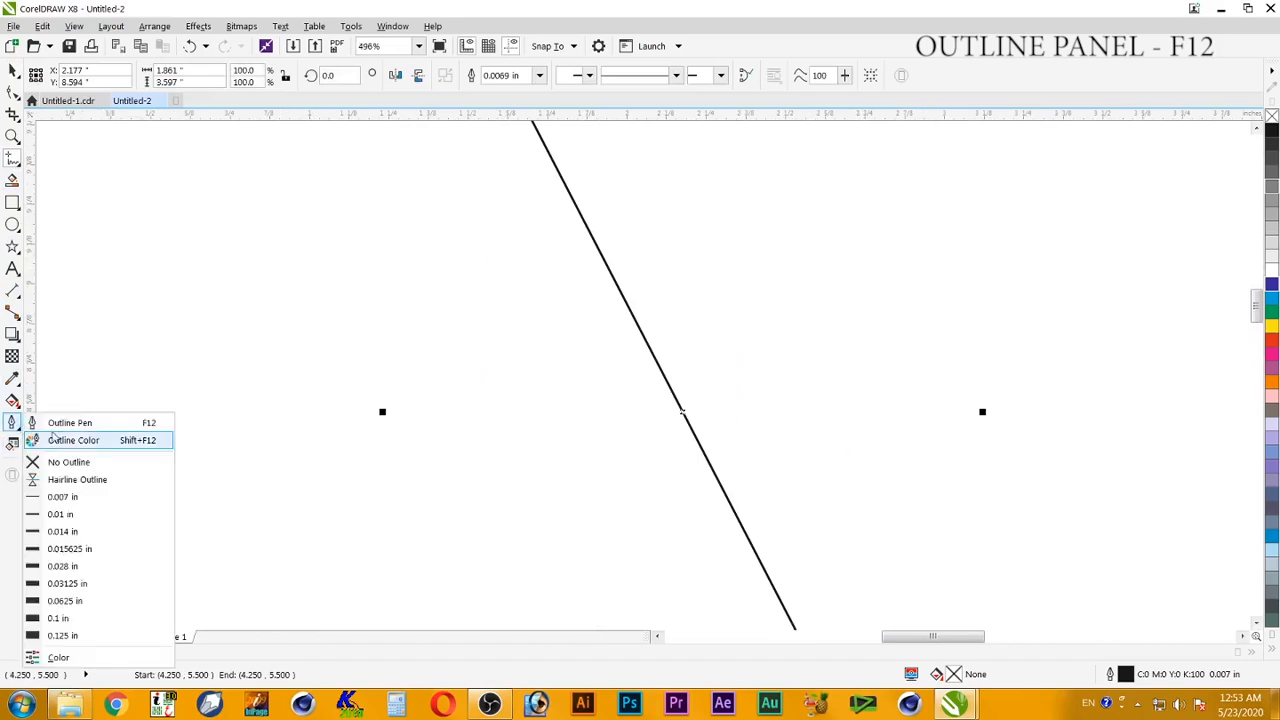
click(50, 424)
drag(667, 195, 218, 192)
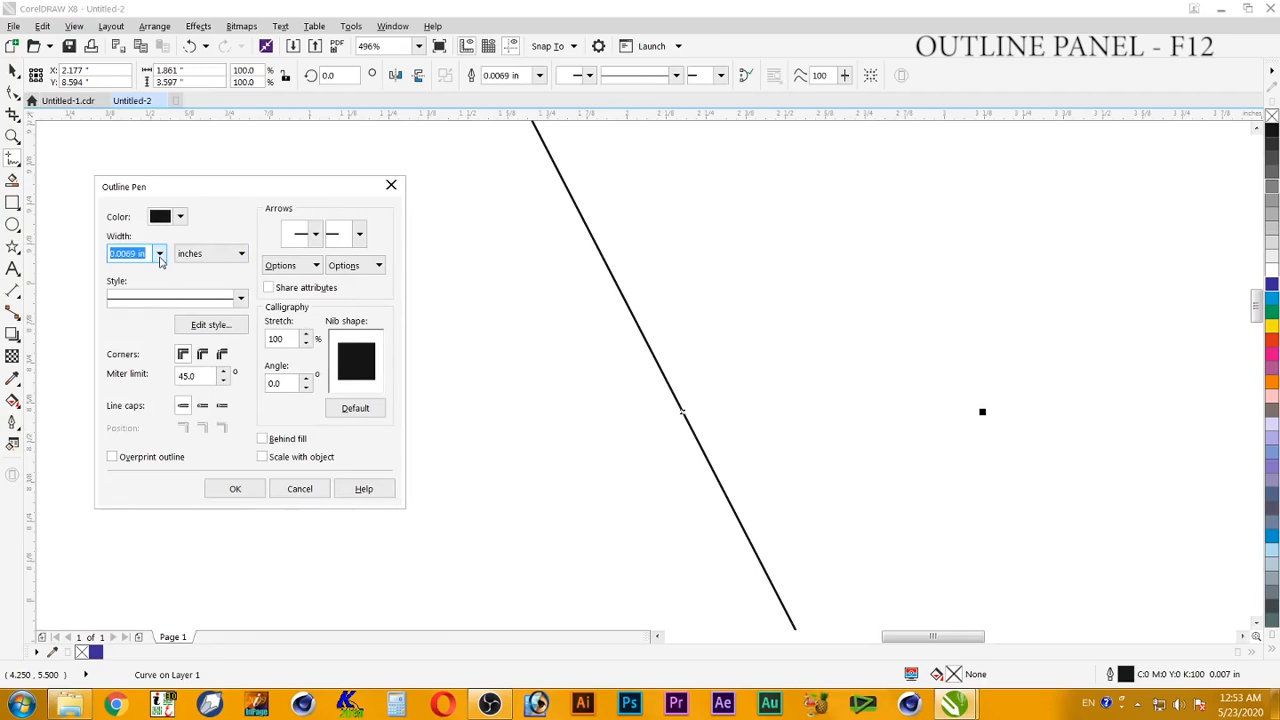
click(210, 256)
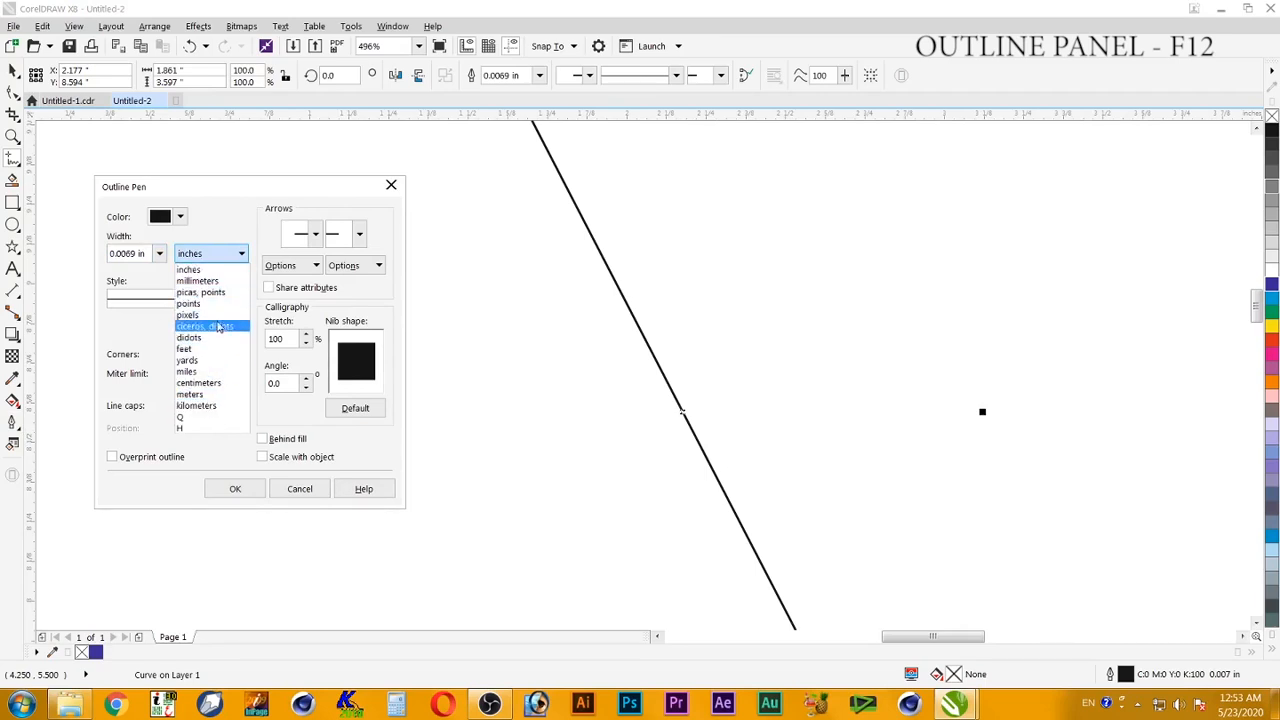
click(214, 303)
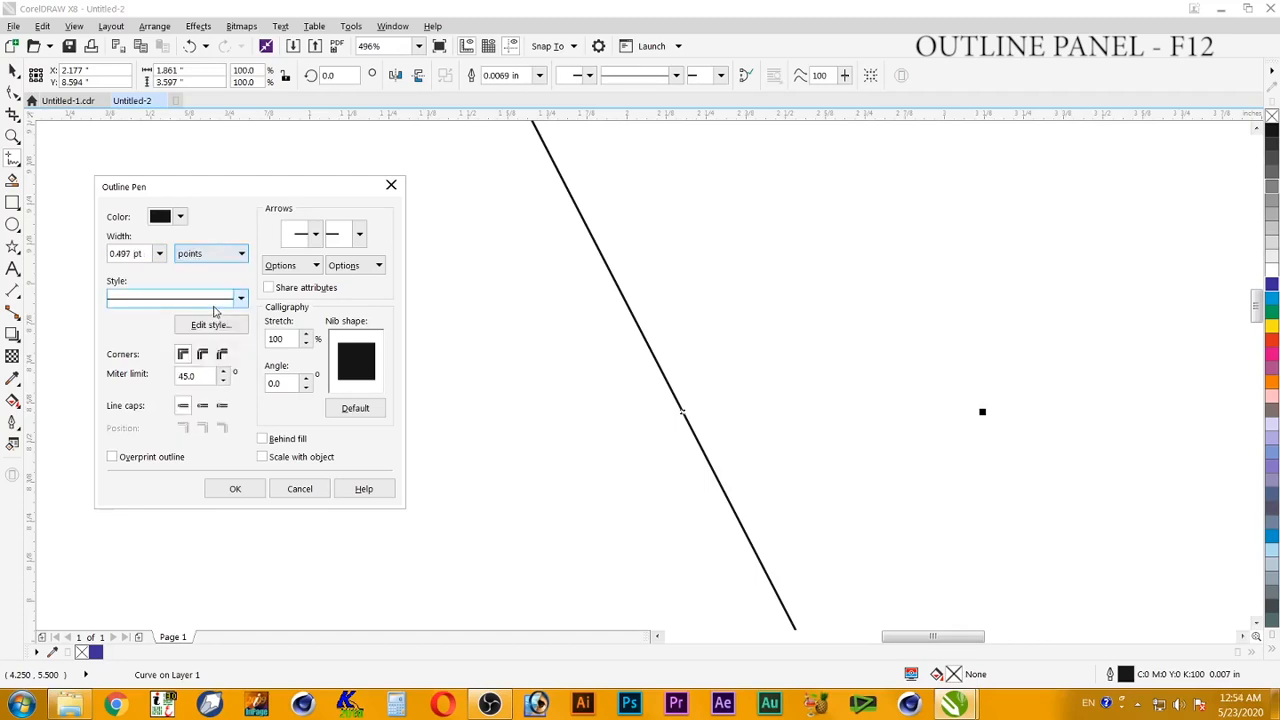
Choose an outline width of 1.0 pt for the diagonal line.
click(159, 253)
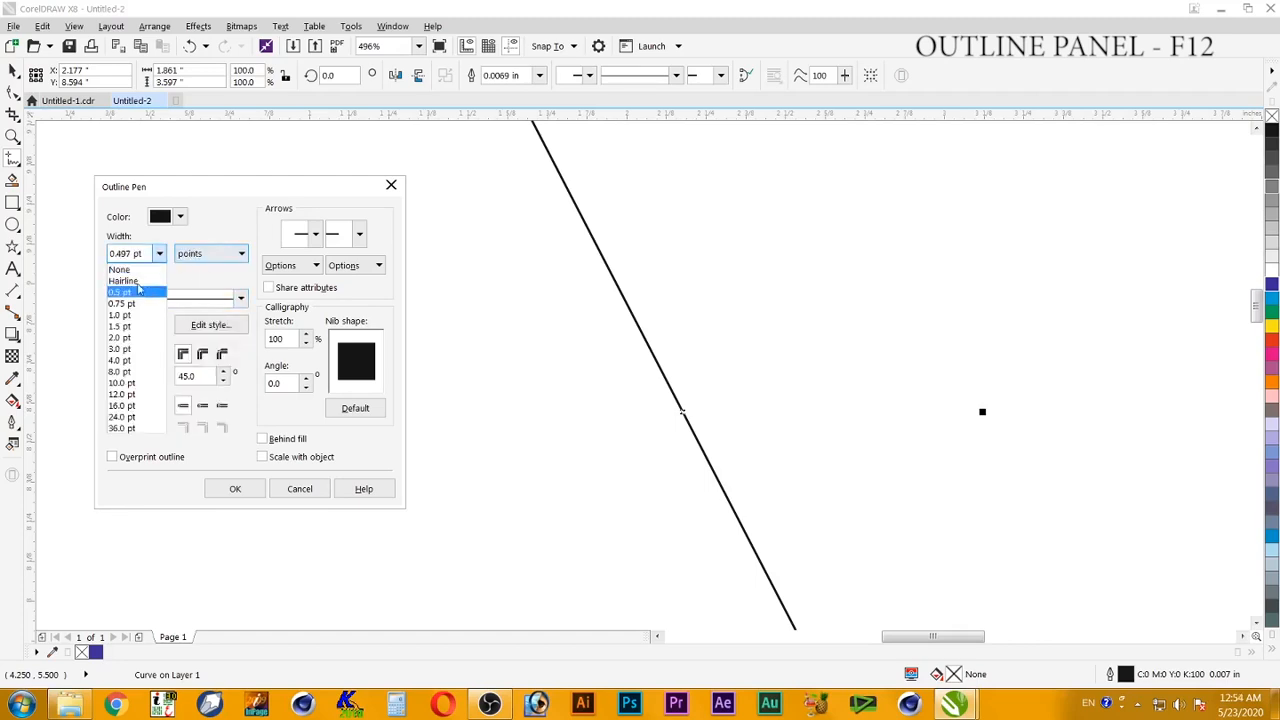
click(140, 315)
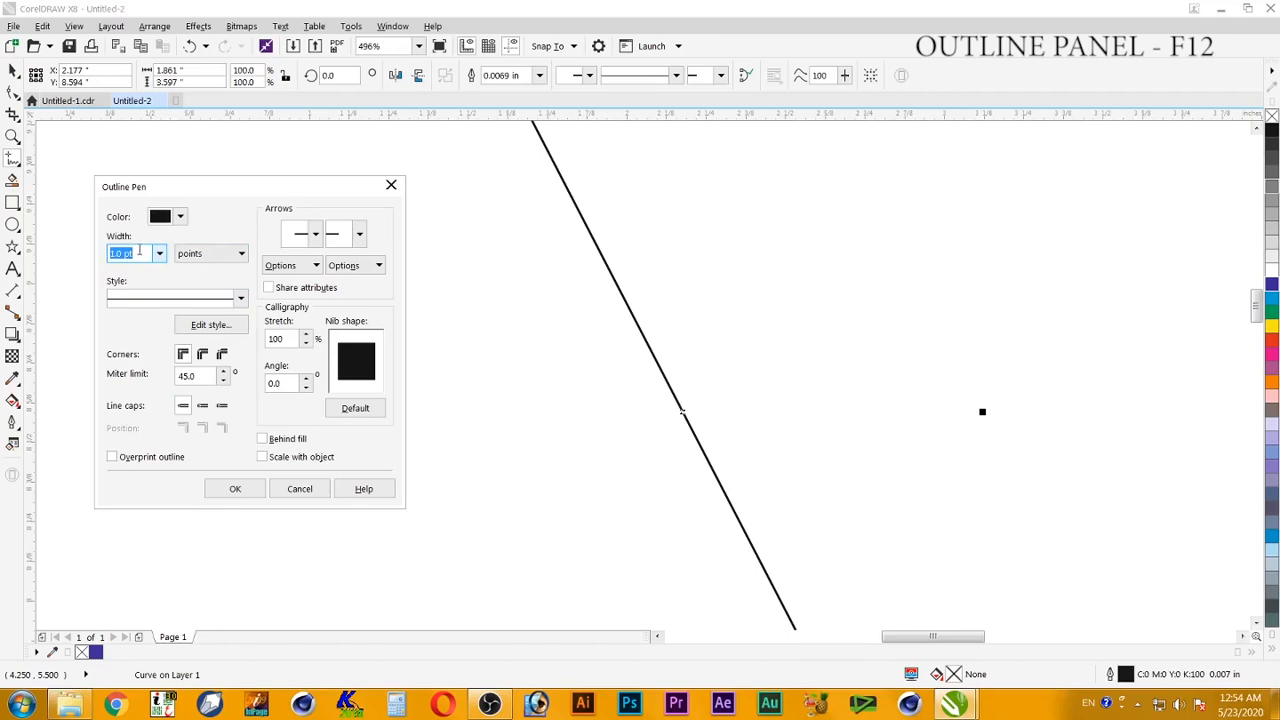
click(140, 252)
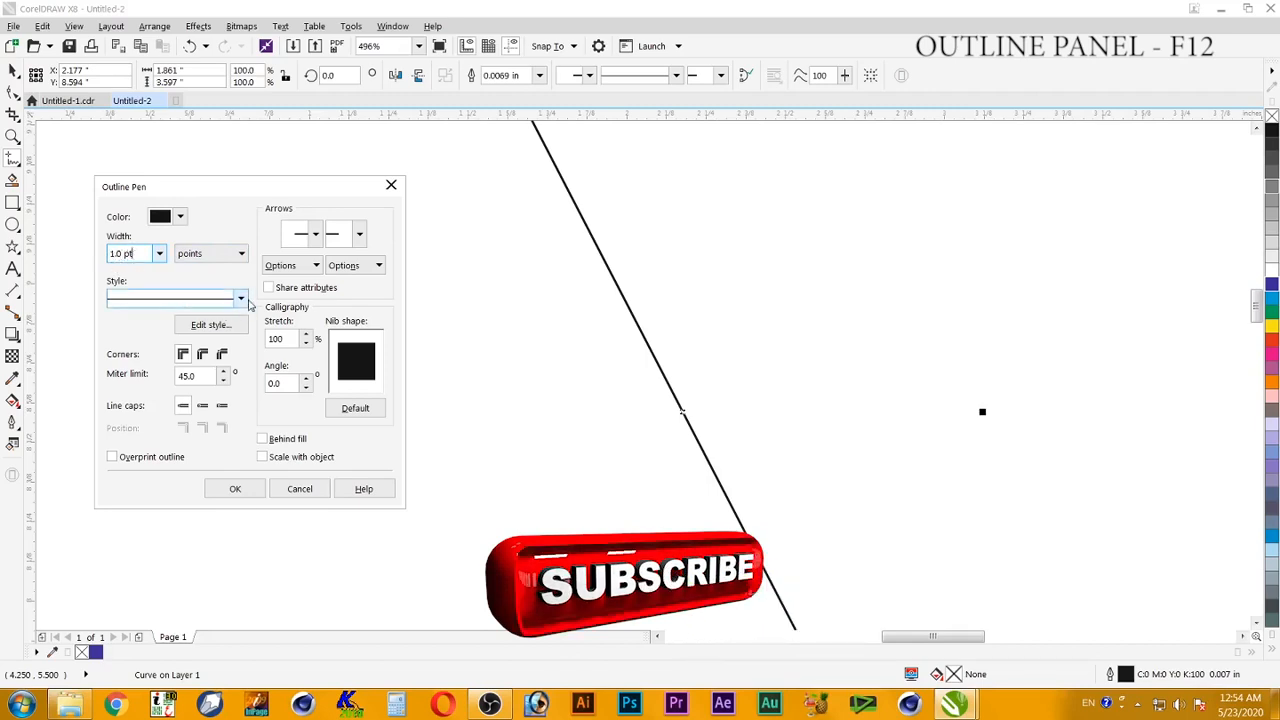
Switch the outline width unit to inches and back to points, and reset the width to 1.0 pt.
click(213, 255)
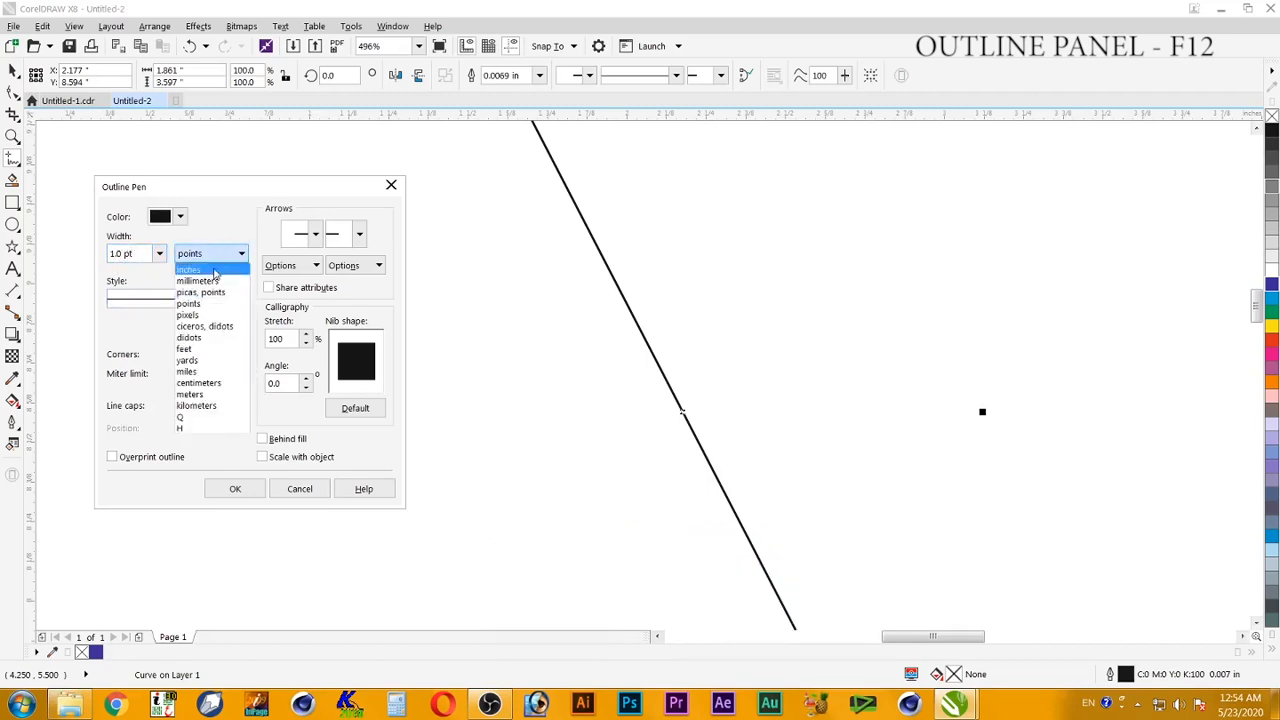
click(213, 271)
click(211, 254)
click(219, 304)
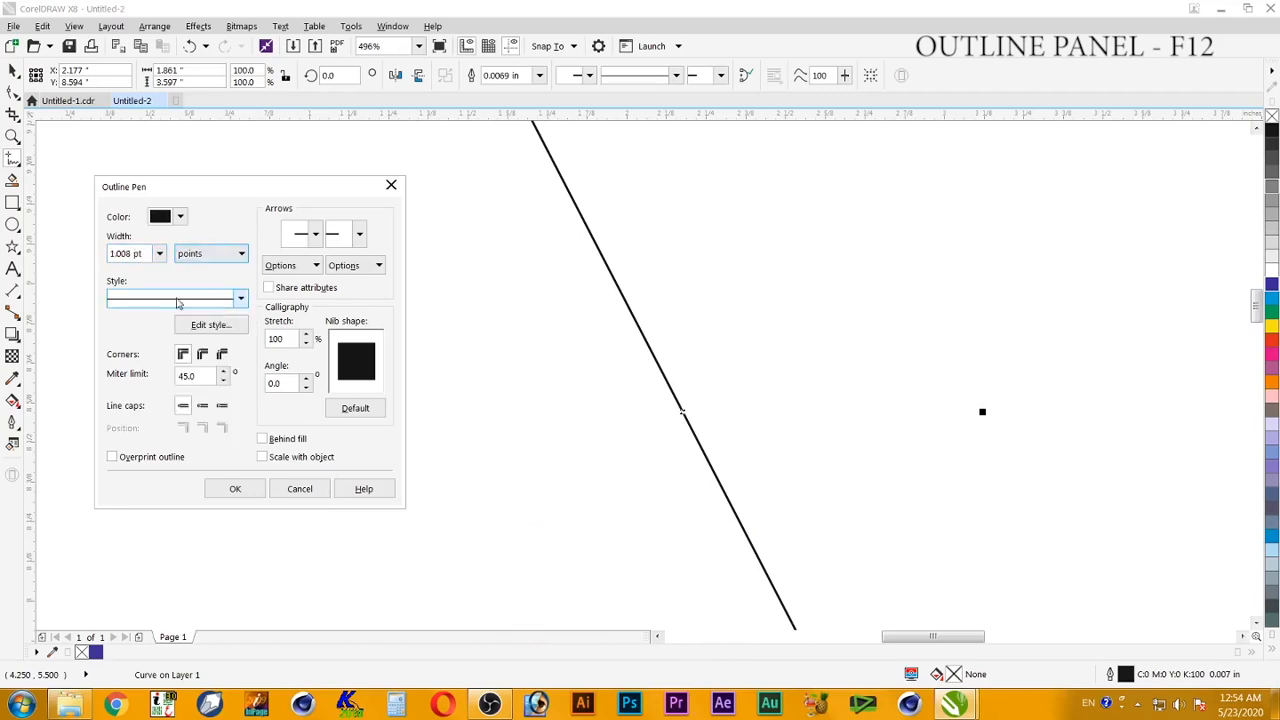
click(159, 254)
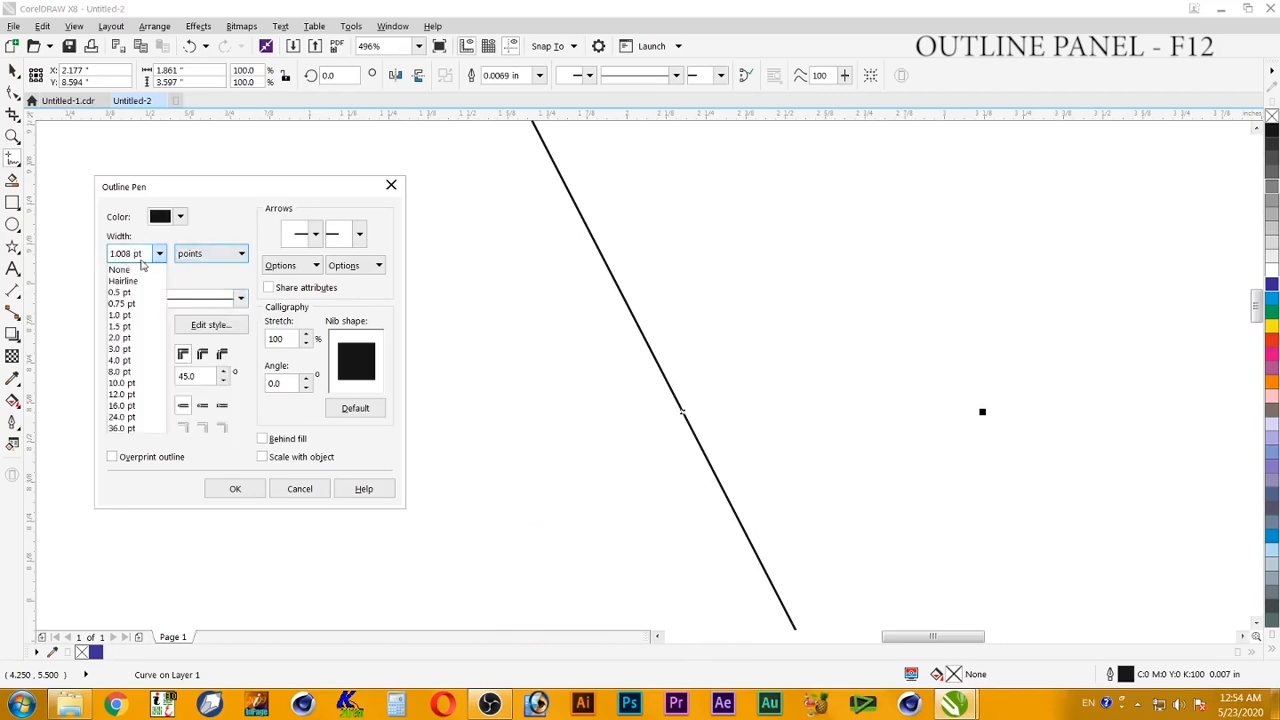
click(150, 316)
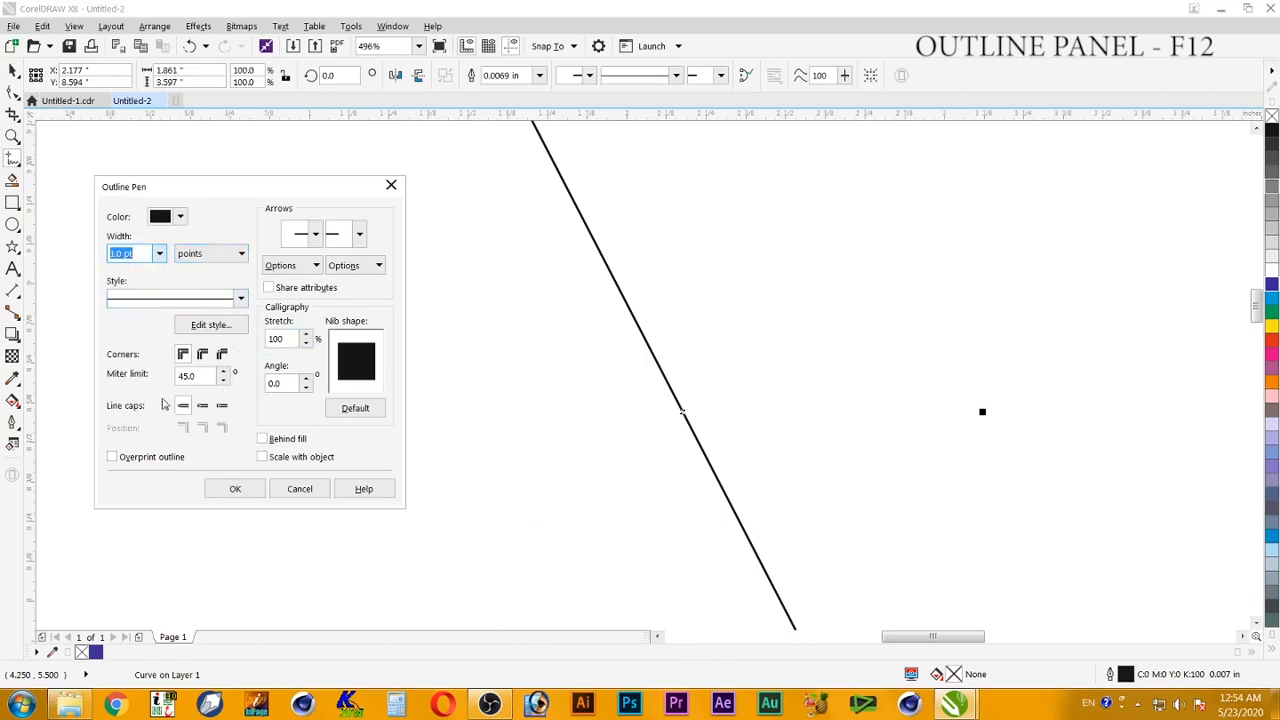
Apply the 1.0 pt width to the diagonal line and change its line style to the closely spaced dotted pattern.
click(238, 488)
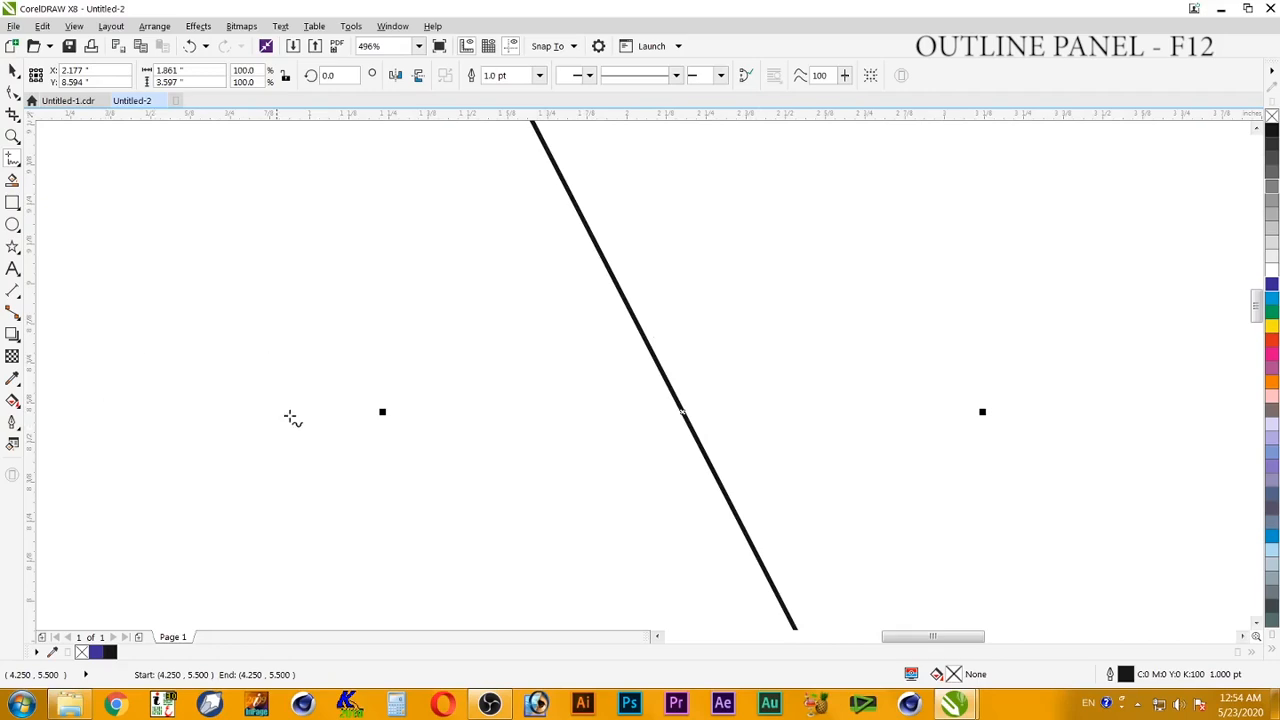
click(12, 421)
click(72, 425)
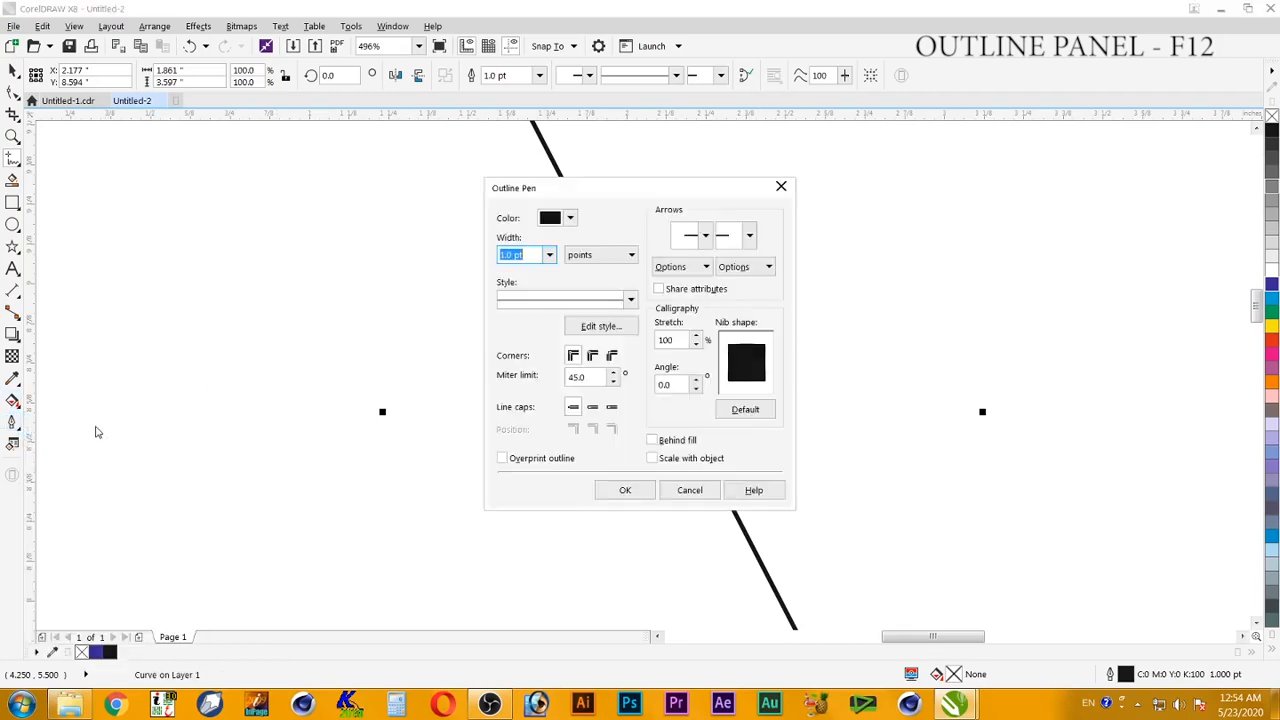
drag(650, 184, 263, 141)
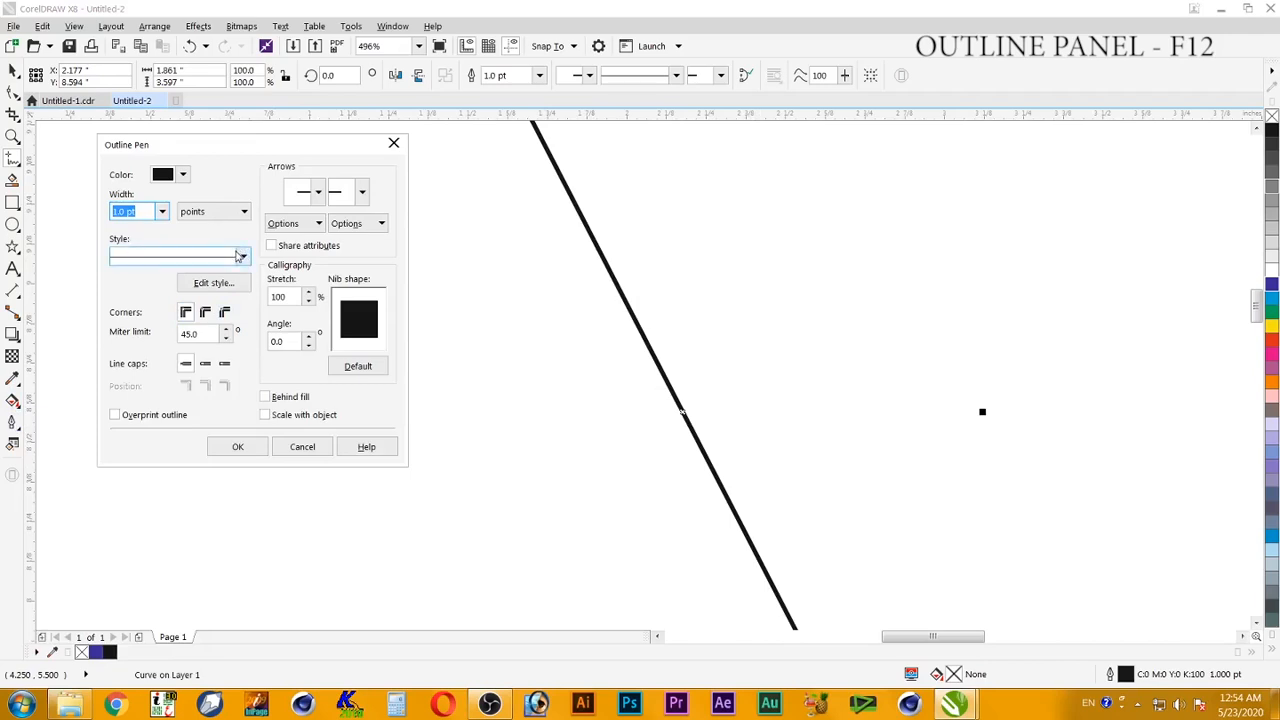
click(239, 256)
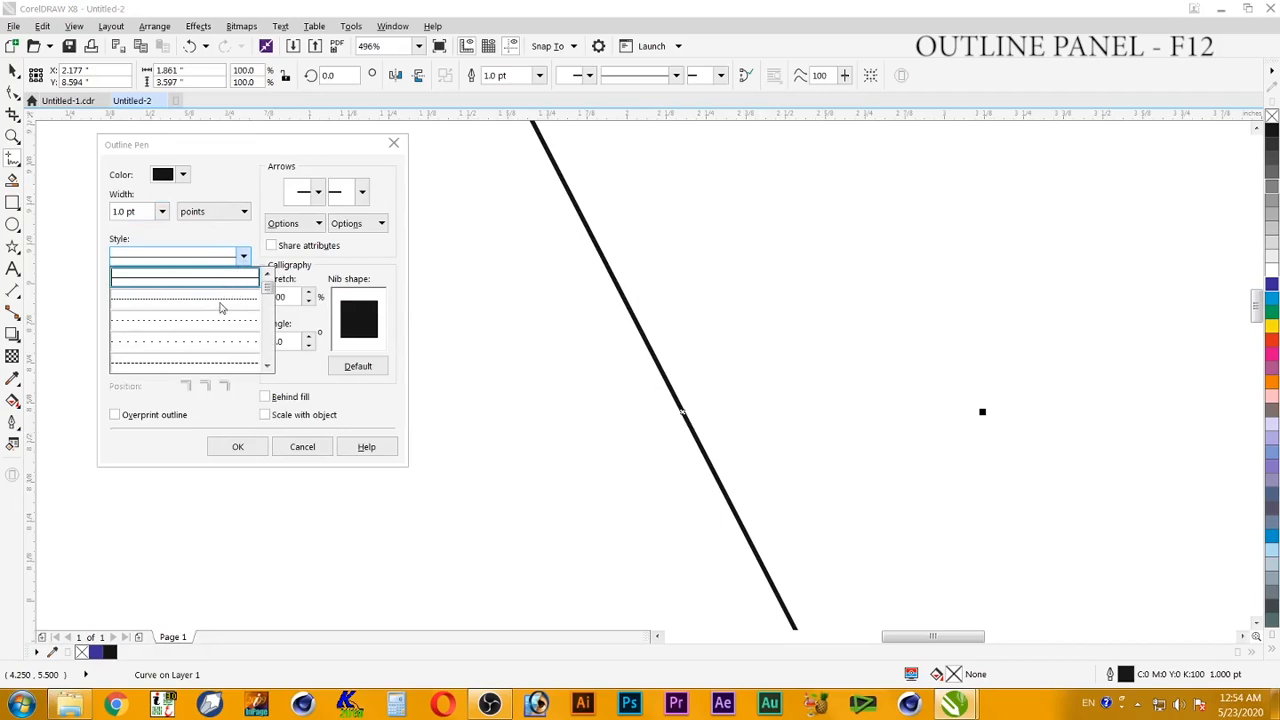
click(221, 301)
click(238, 447)
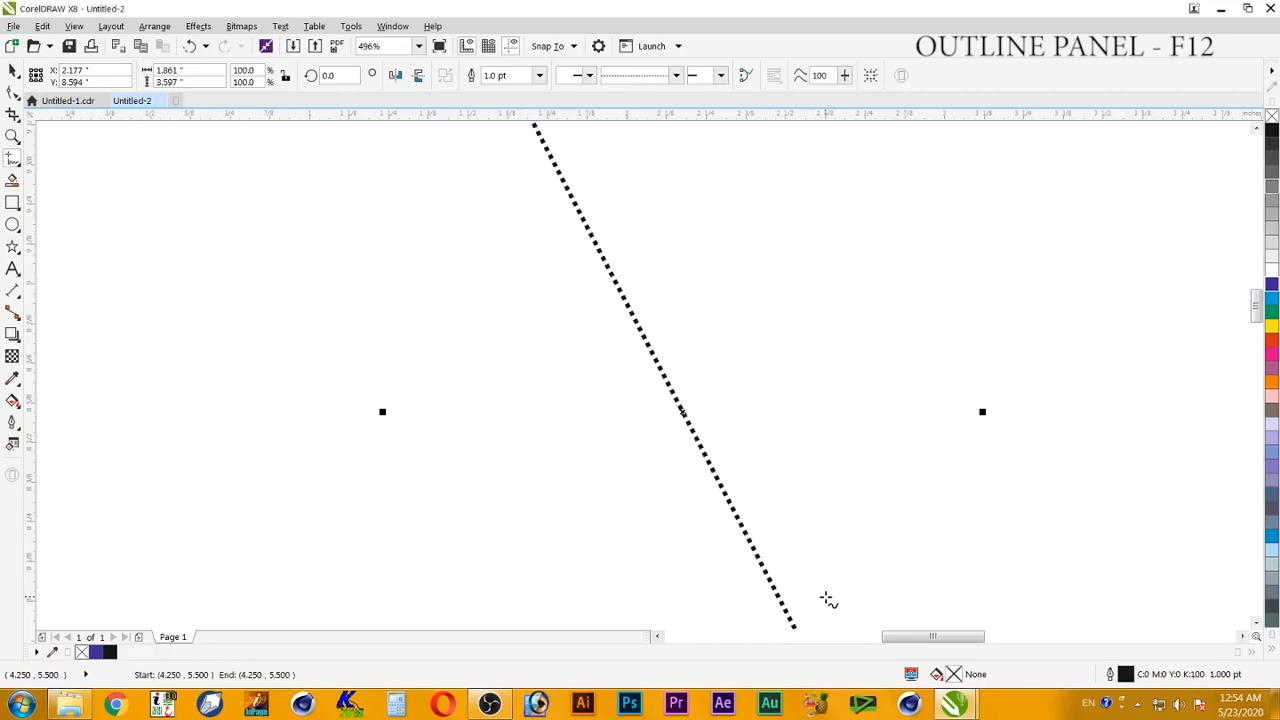
Change the diagonal line's style to the dotted pattern with wider gaps between the dots.
click(20, 421)
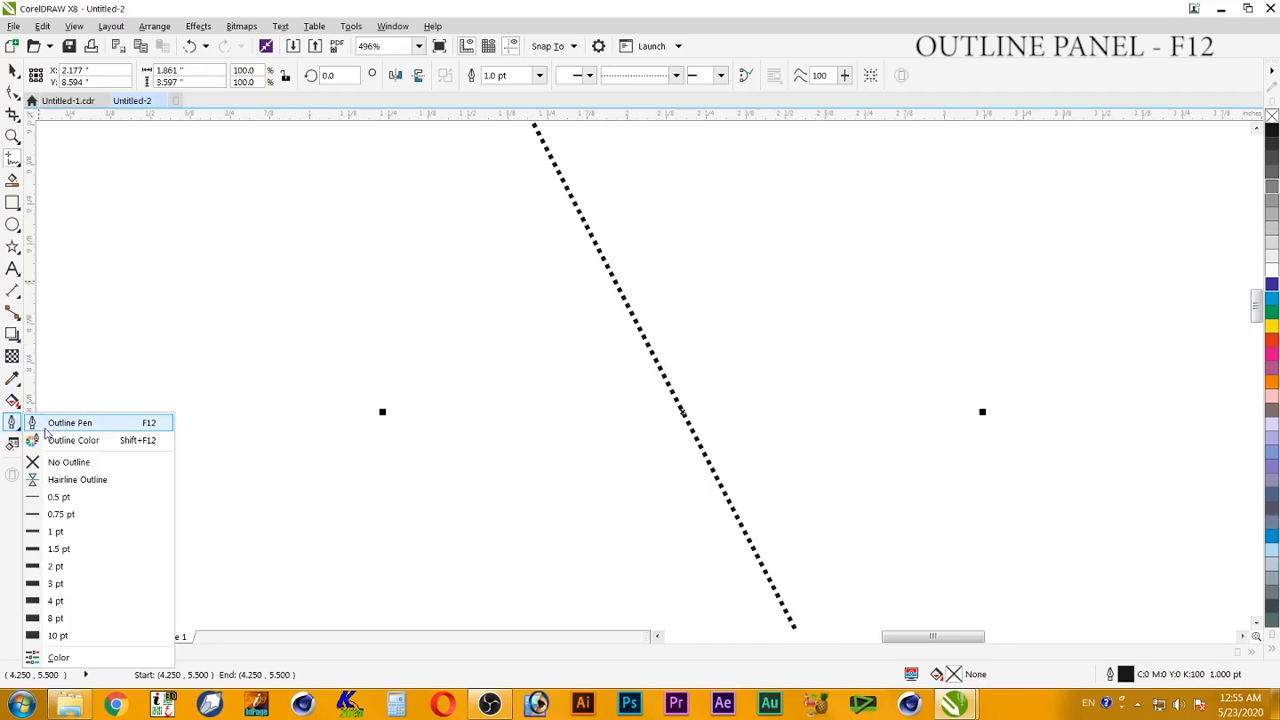
click(73, 430)
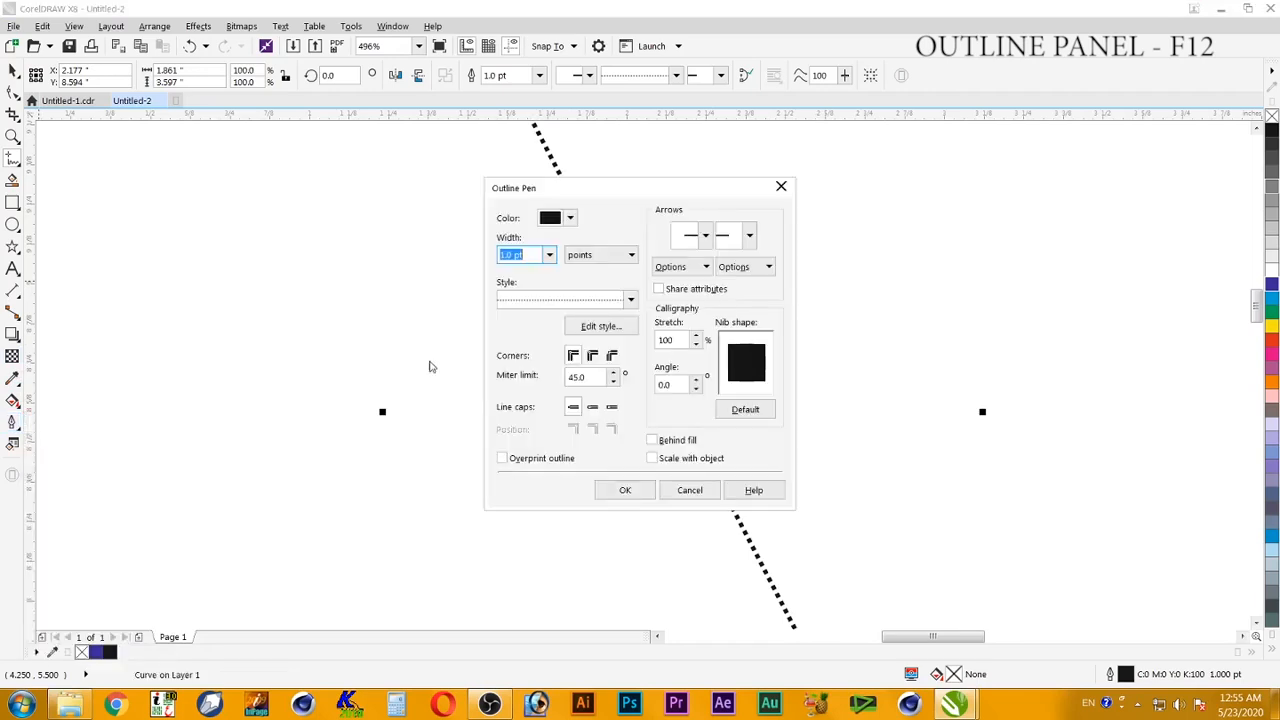
click(573, 300)
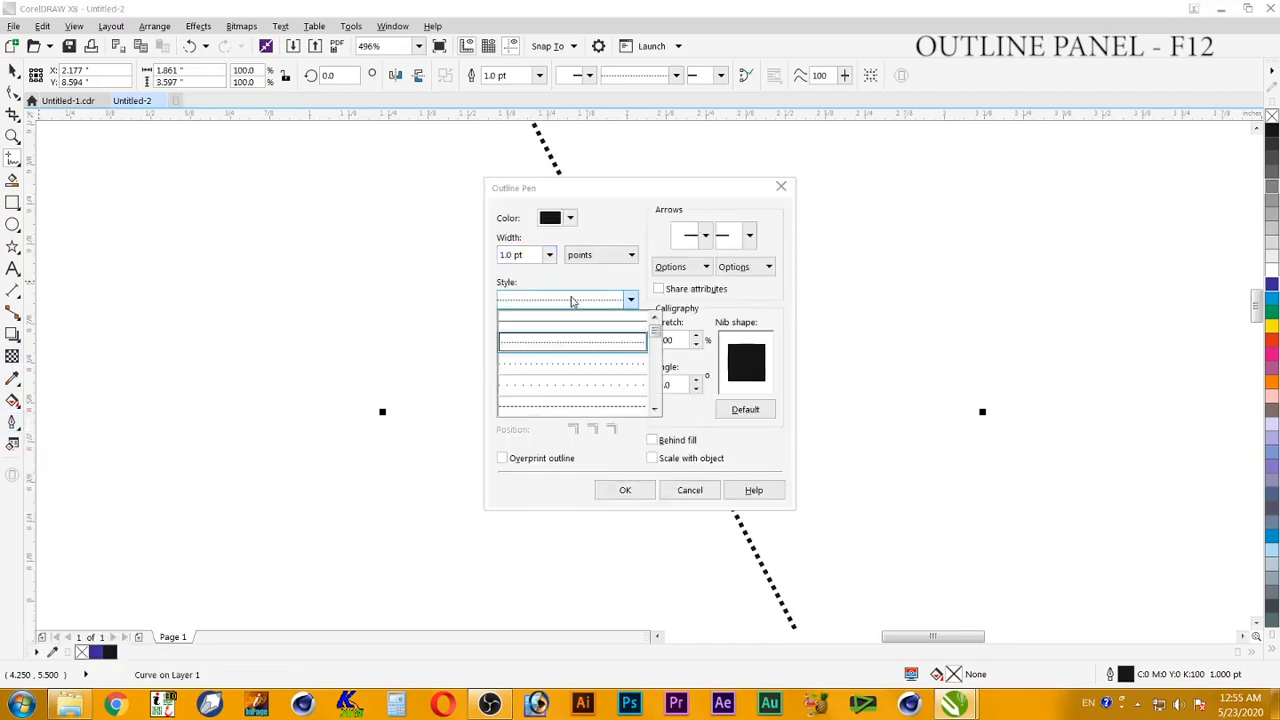
click(557, 369)
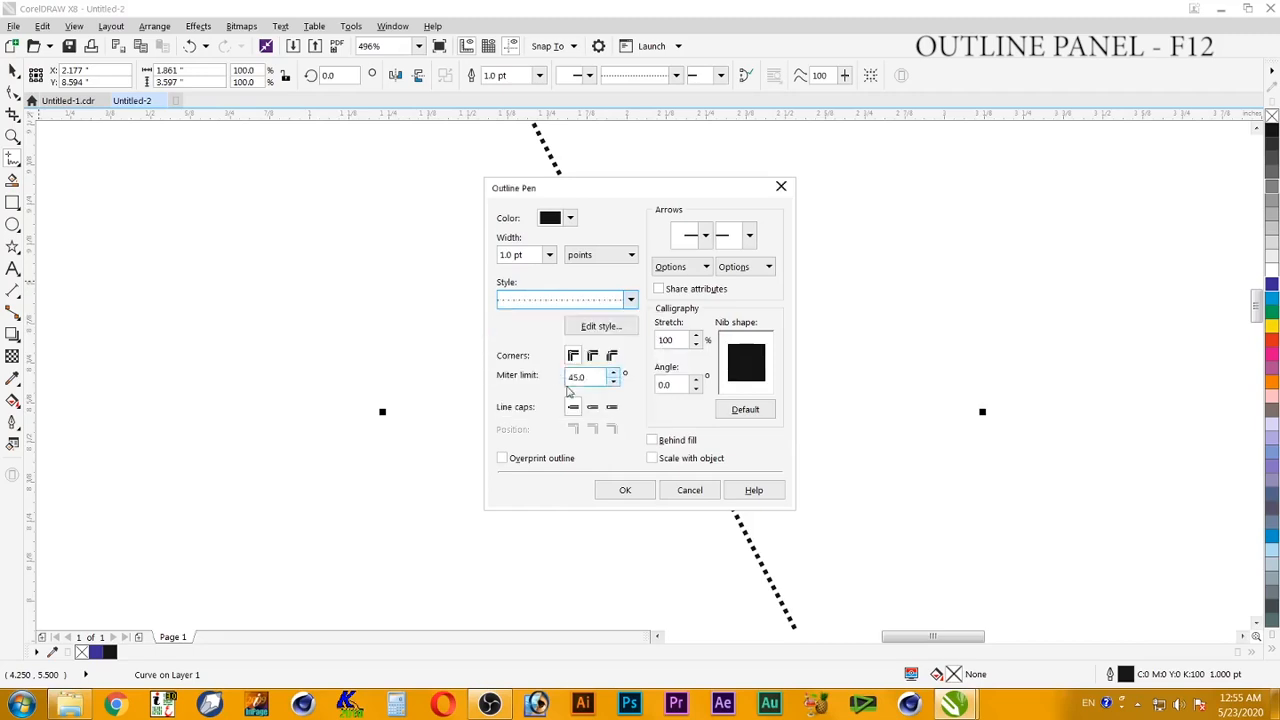
click(625, 490)
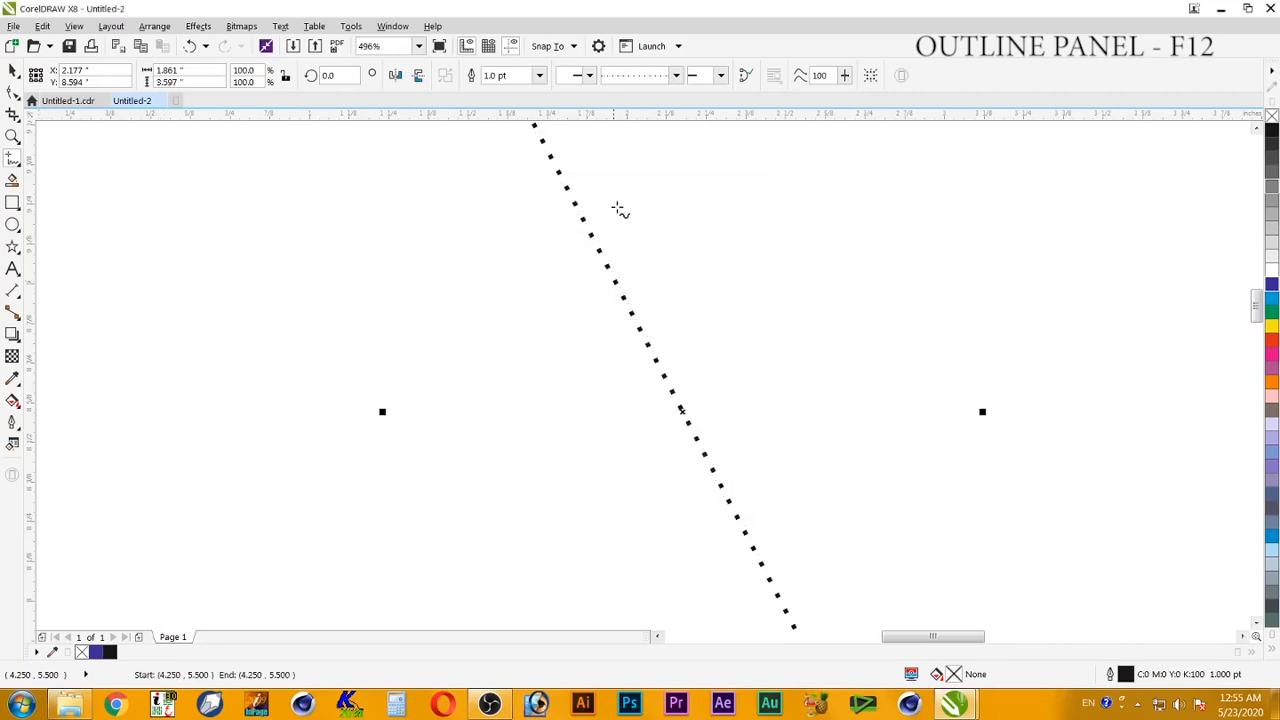
Make two parallel copies of the dotted line to its left, spaced about 0.3 in apart.
drag(683, 414, 574, 426)
key(ctrl+d)
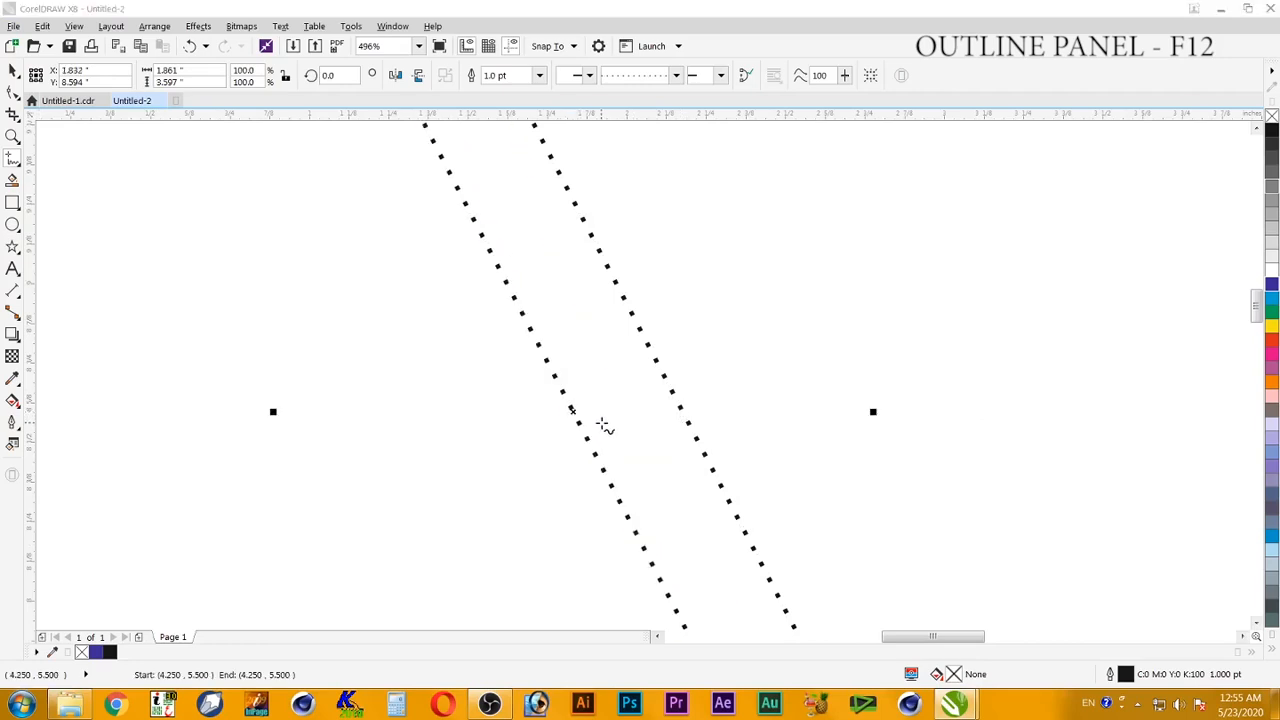
key(Return)
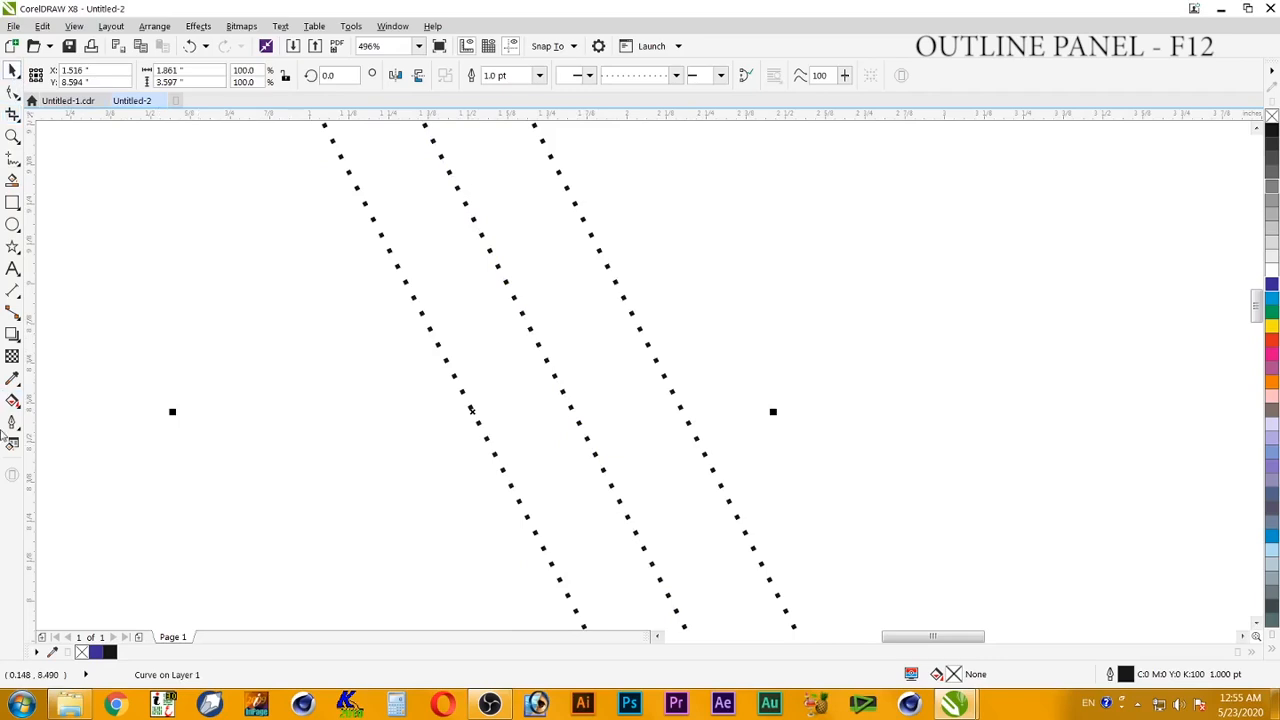
Change the leftmost copy's outline style to the short-dash pattern.
click(12, 421)
click(100, 419)
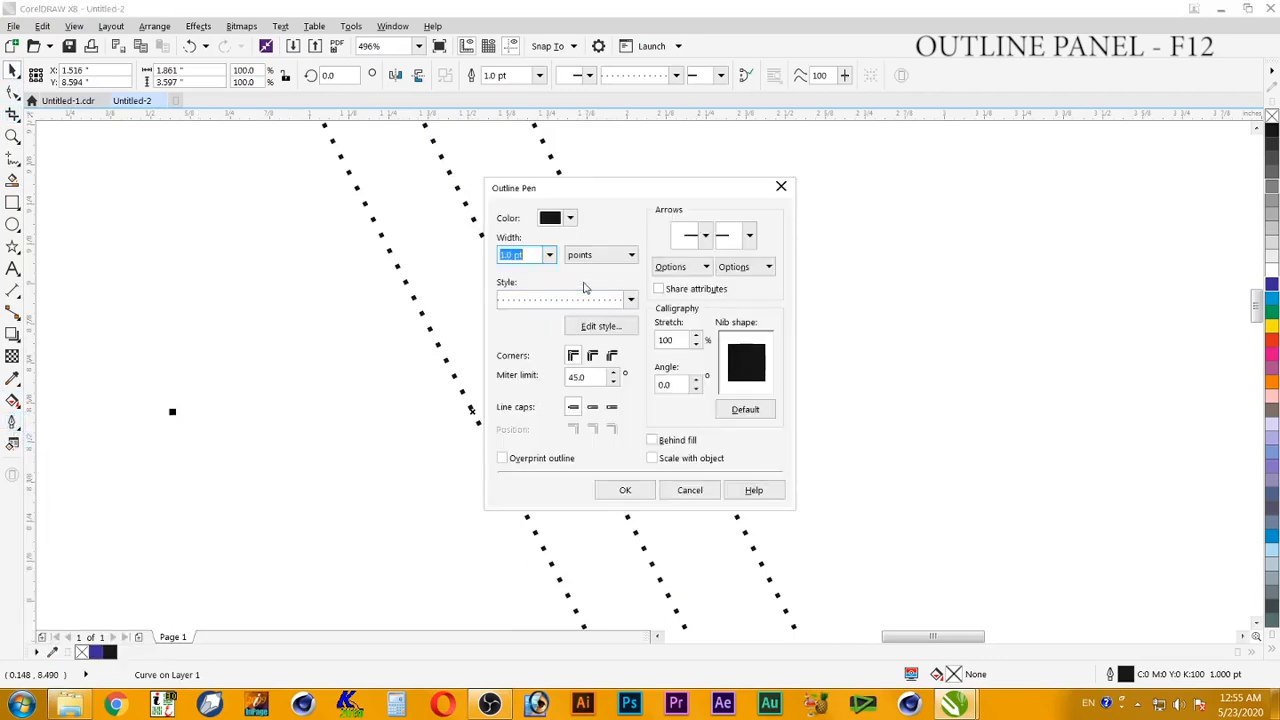
click(586, 299)
click(608, 414)
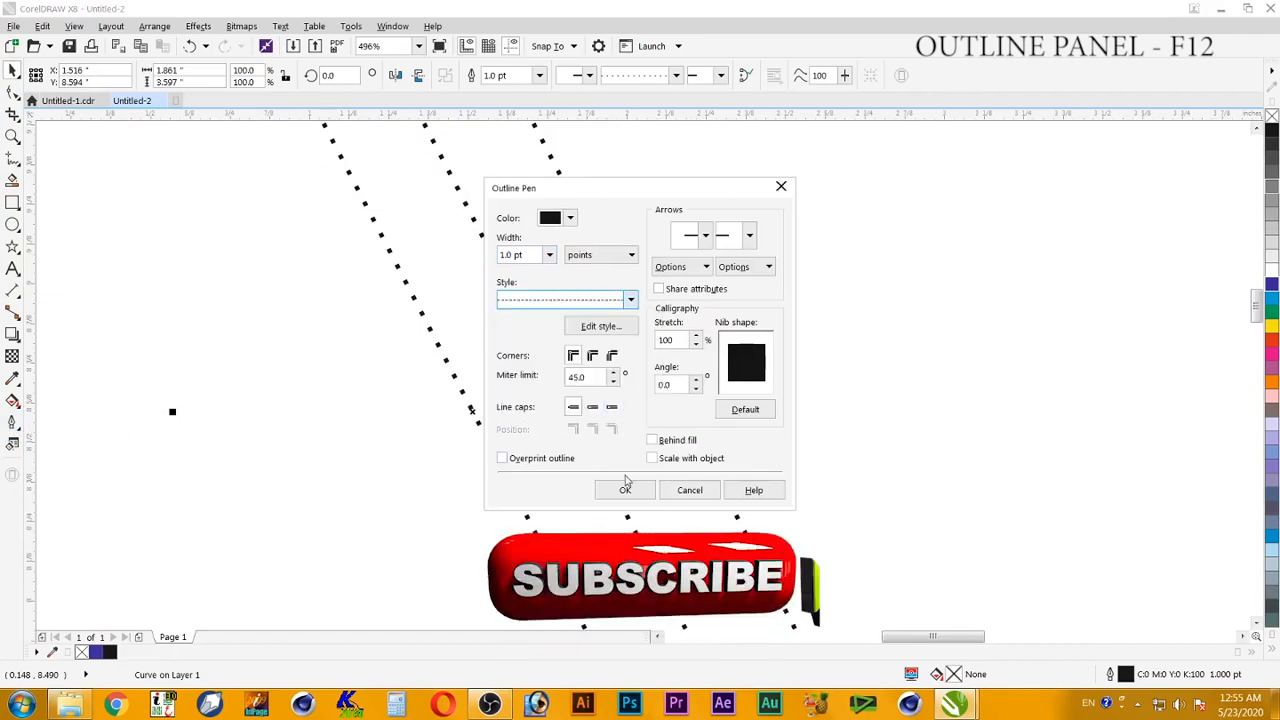
click(625, 488)
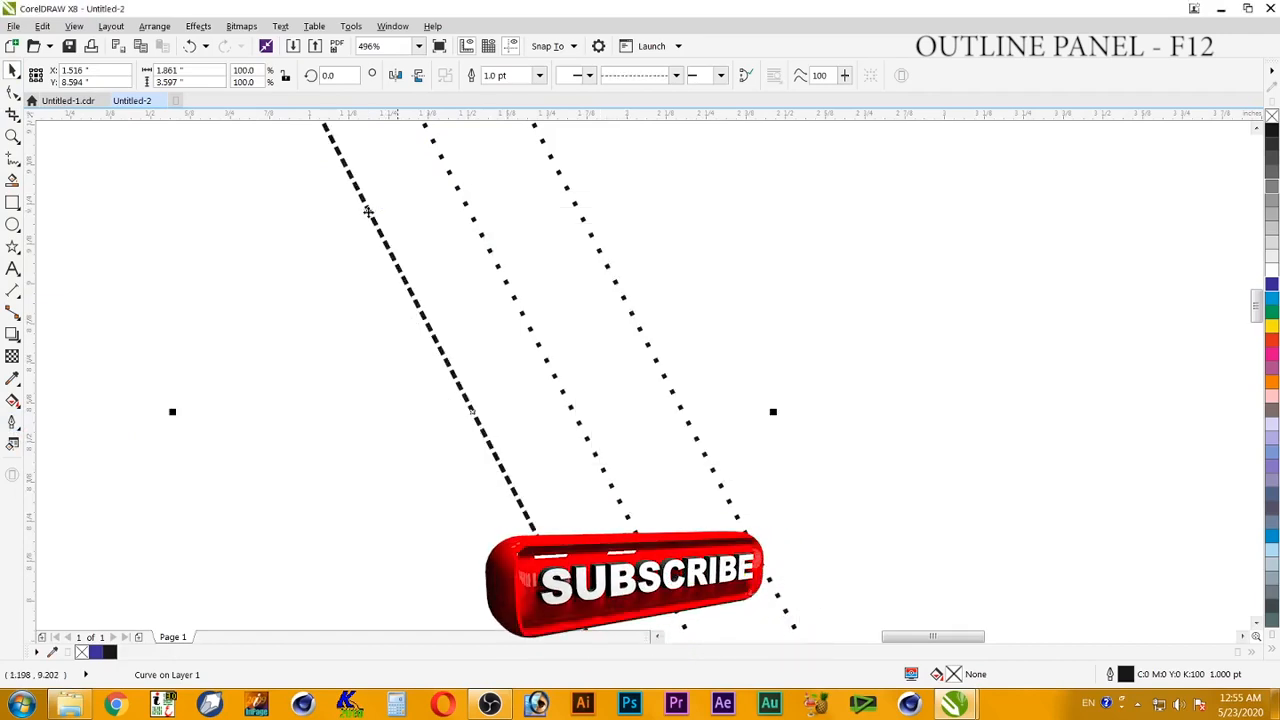
Change the rightmost diagonal line's outline style to the long-dash pattern with narrow gaps.
click(679, 406)
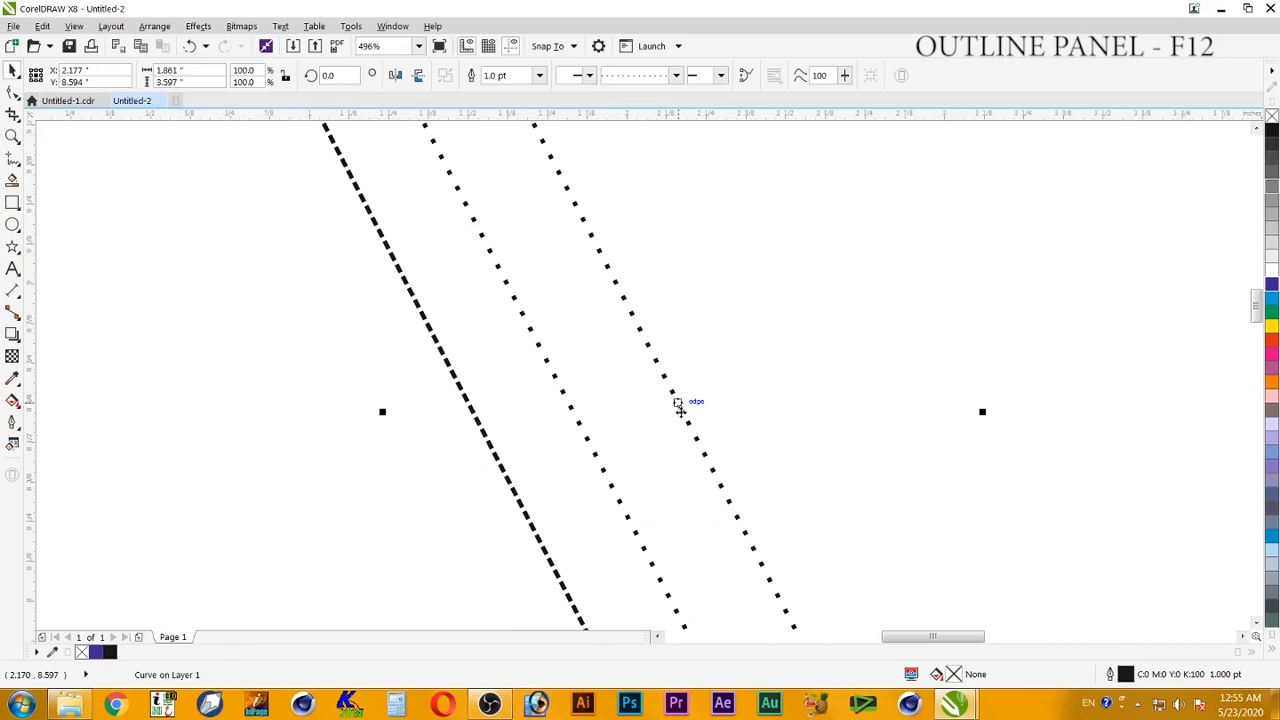
click(13, 422)
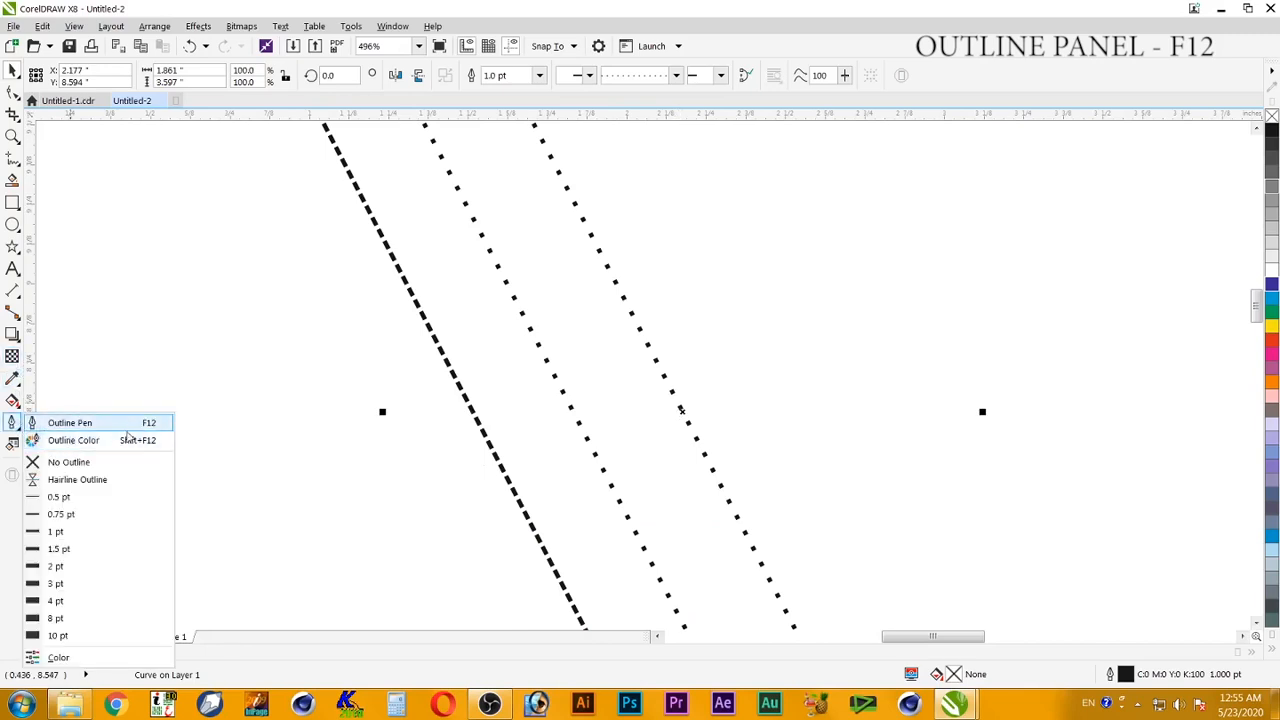
click(128, 424)
click(600, 300)
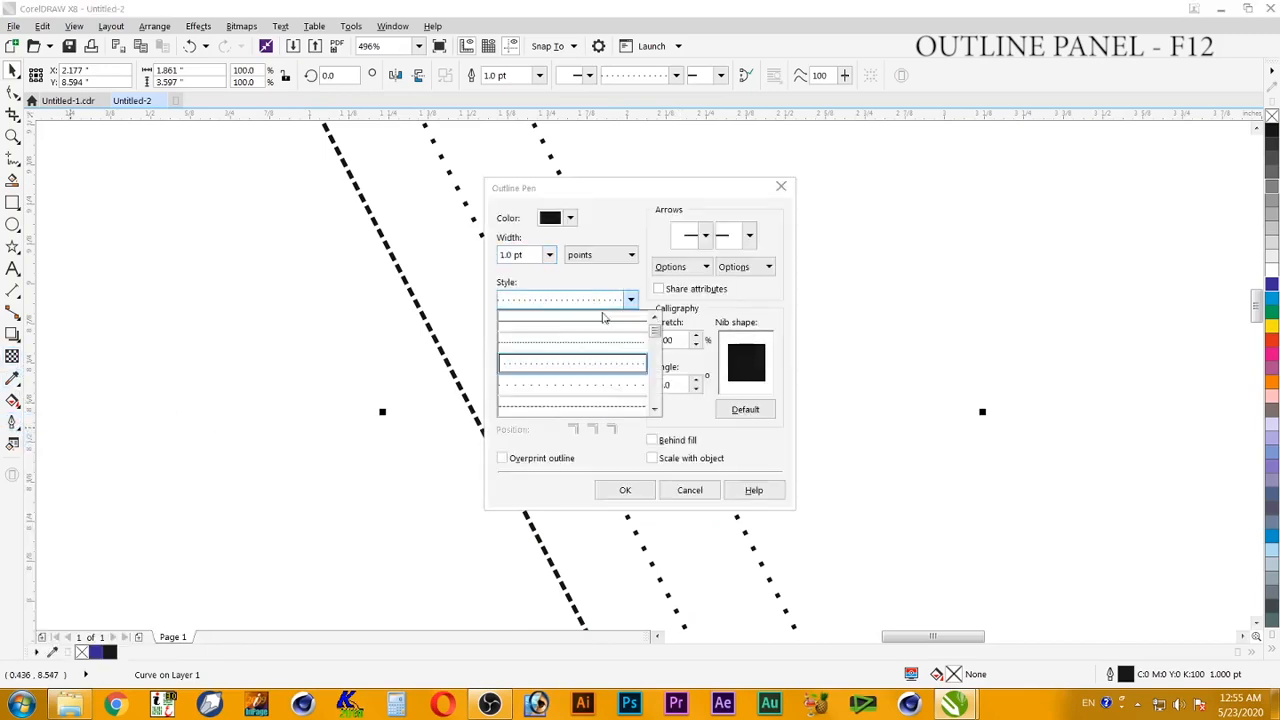
click(654, 408)
click(654, 408)
click(654, 408)
click(654, 408)
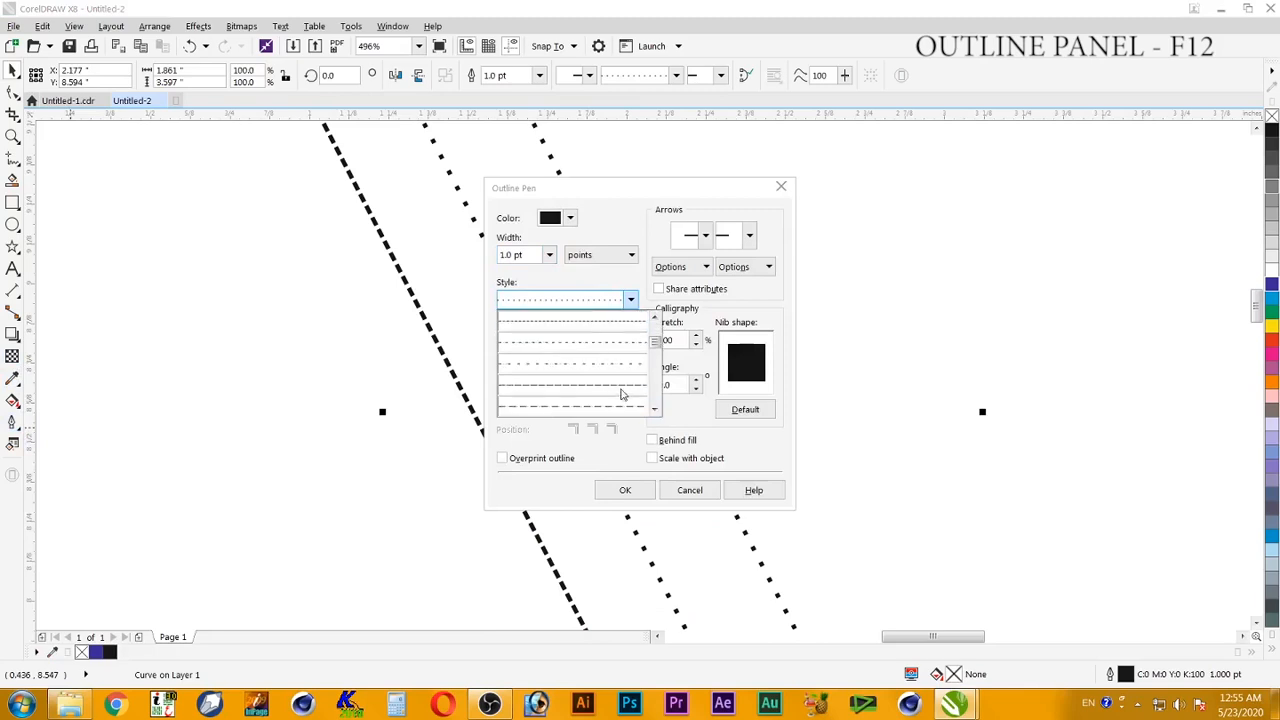
click(620, 392)
click(622, 490)
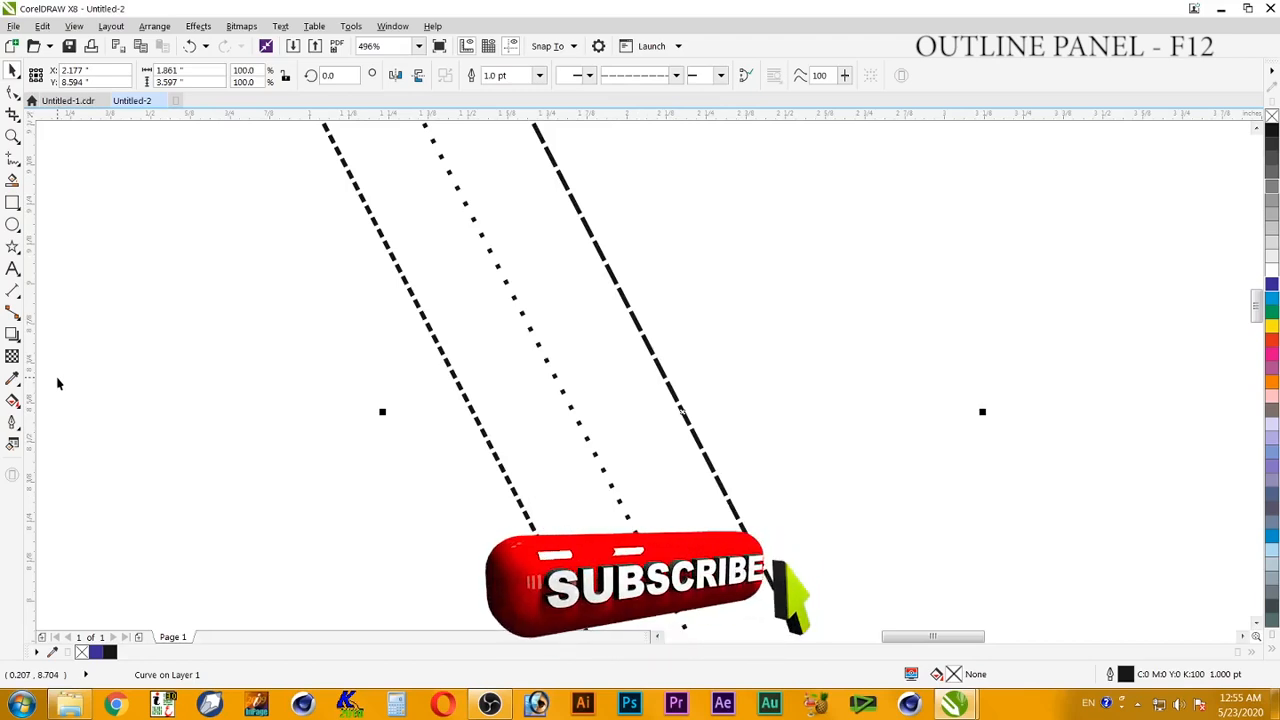
Try a custom dash pattern for the rightmost line by adjusting its length and turning off dots, and discard the edits.
click(12, 422)
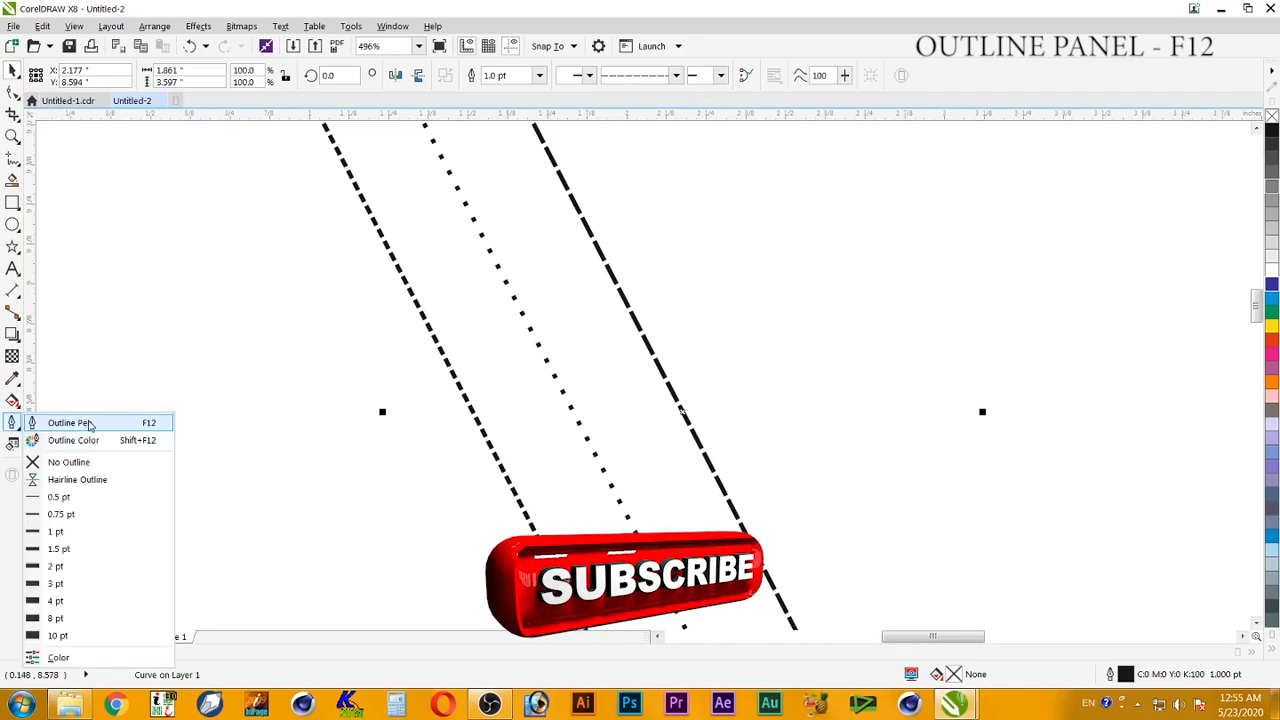
click(90, 424)
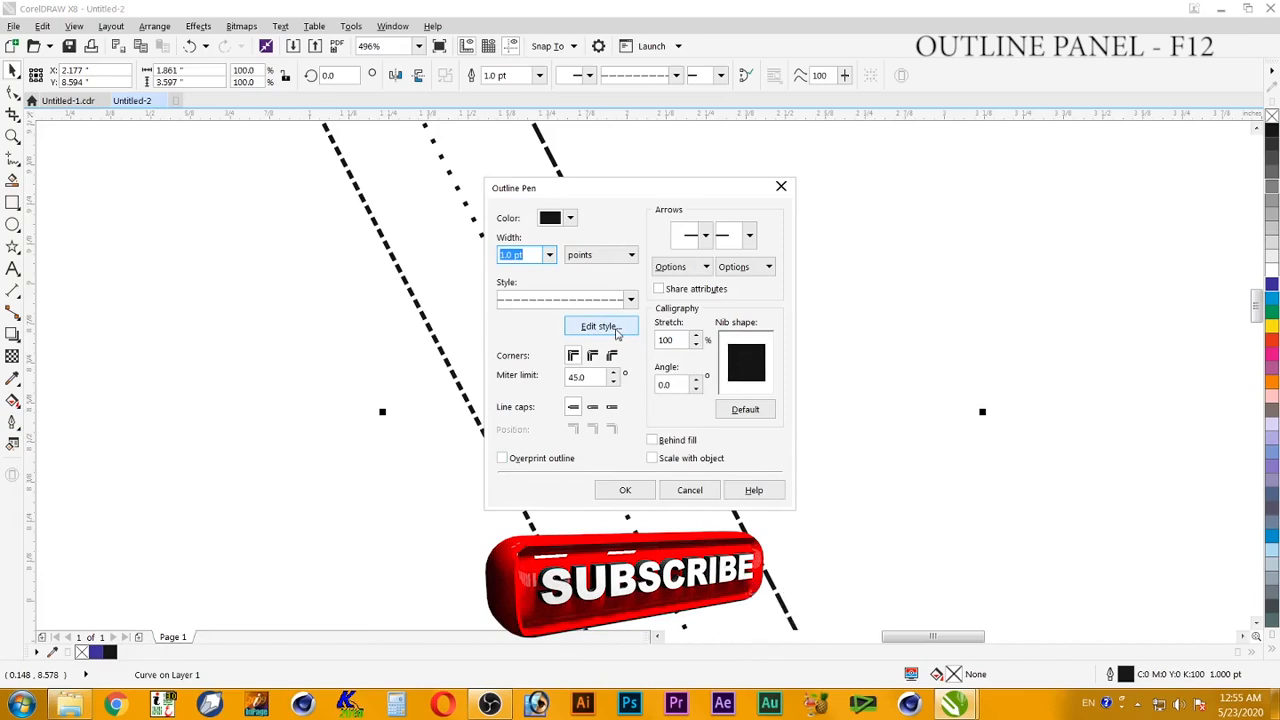
click(601, 327)
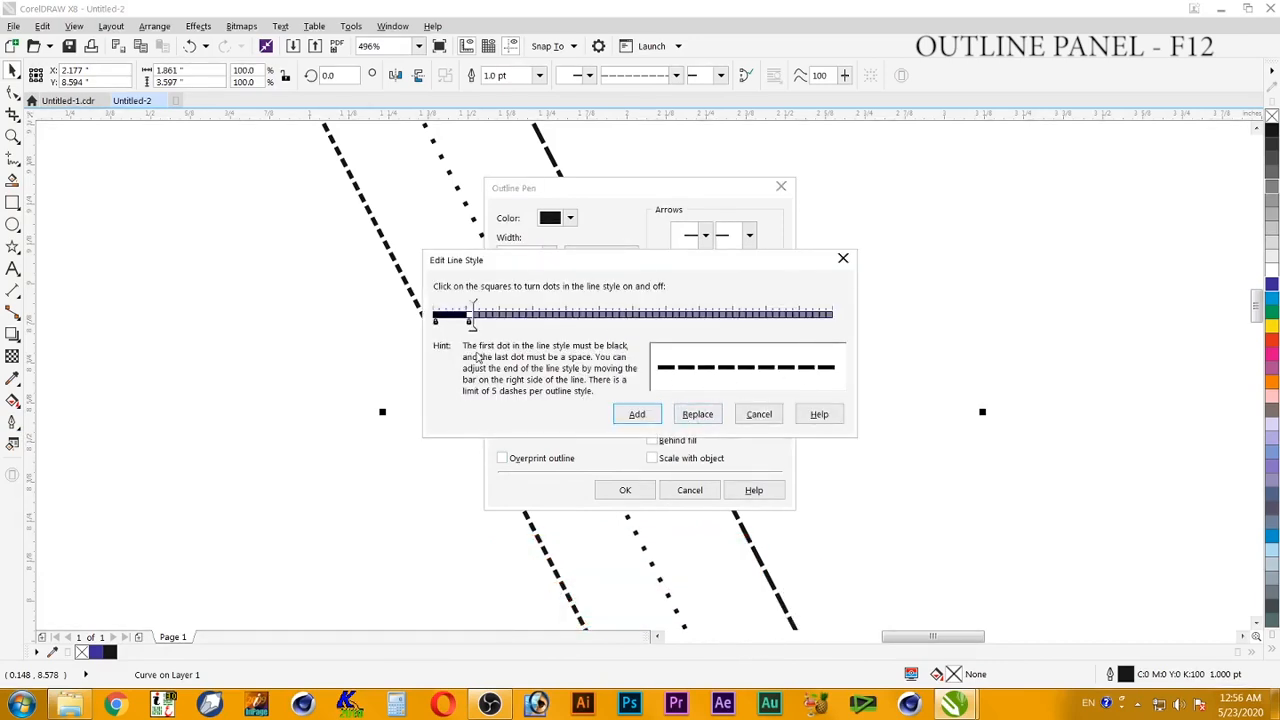
drag(470, 320, 518, 322)
drag(521, 318, 461, 318)
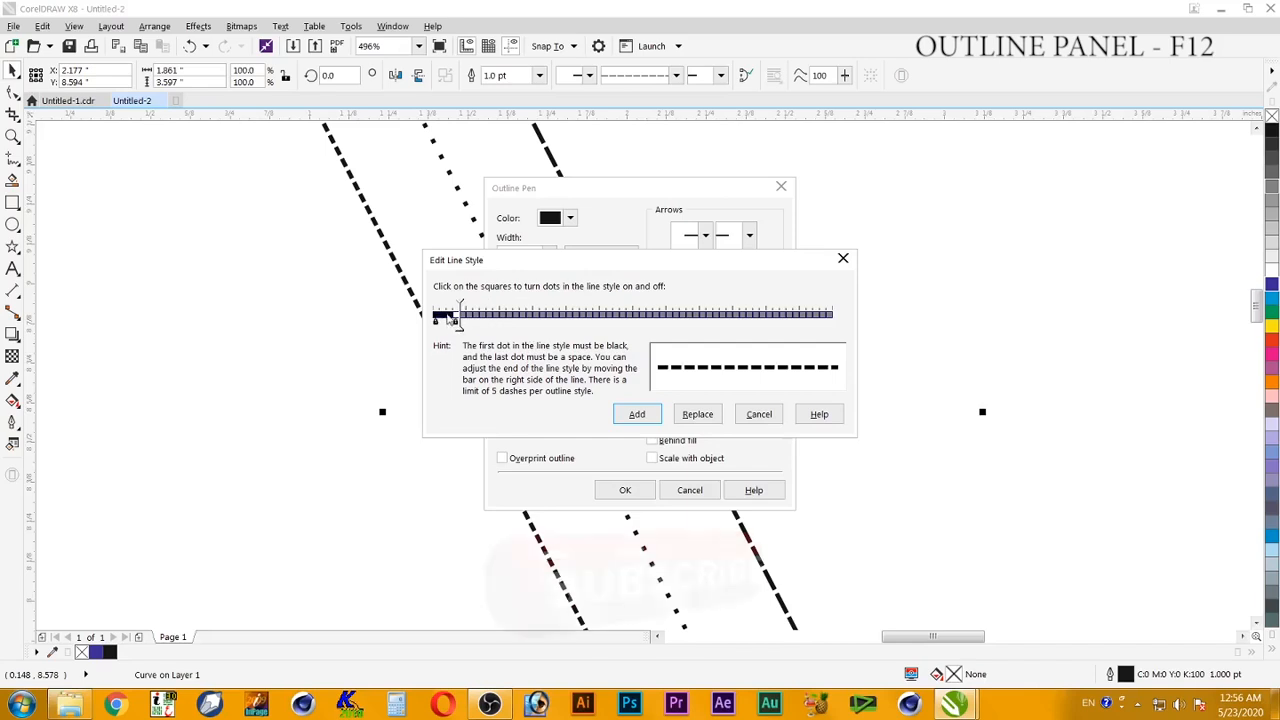
click(450, 316)
click(444, 316)
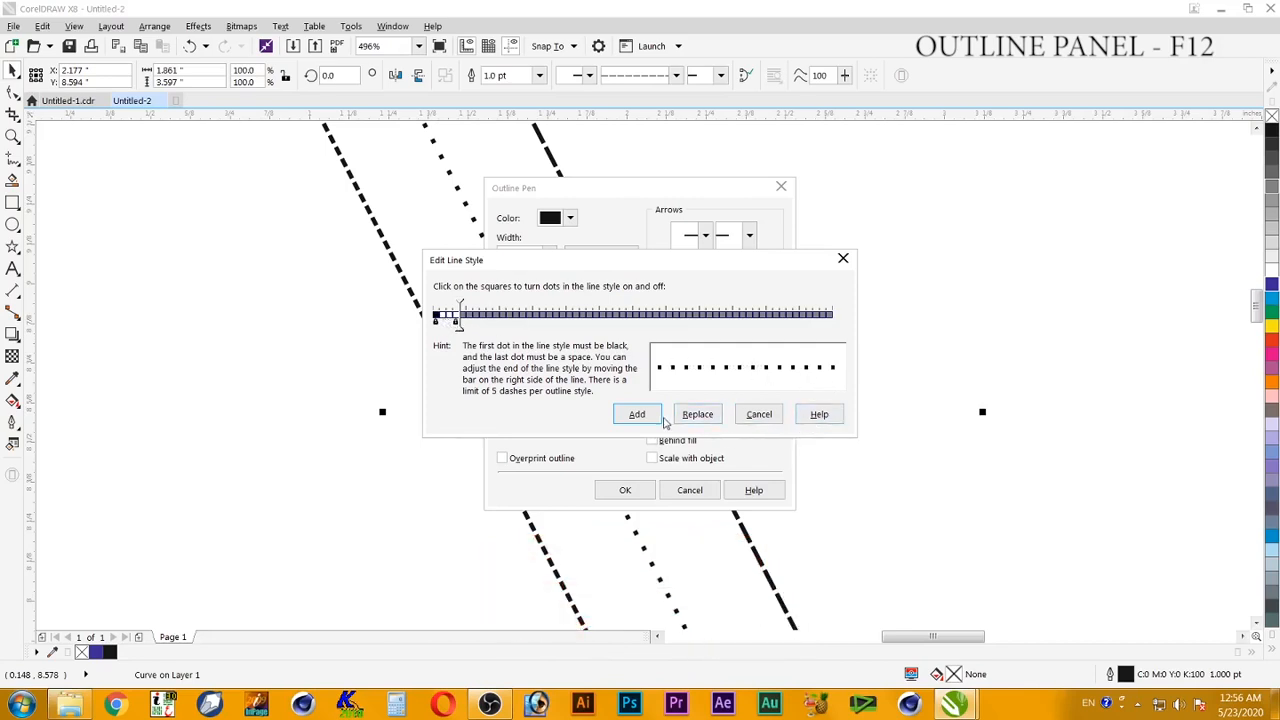
click(757, 414)
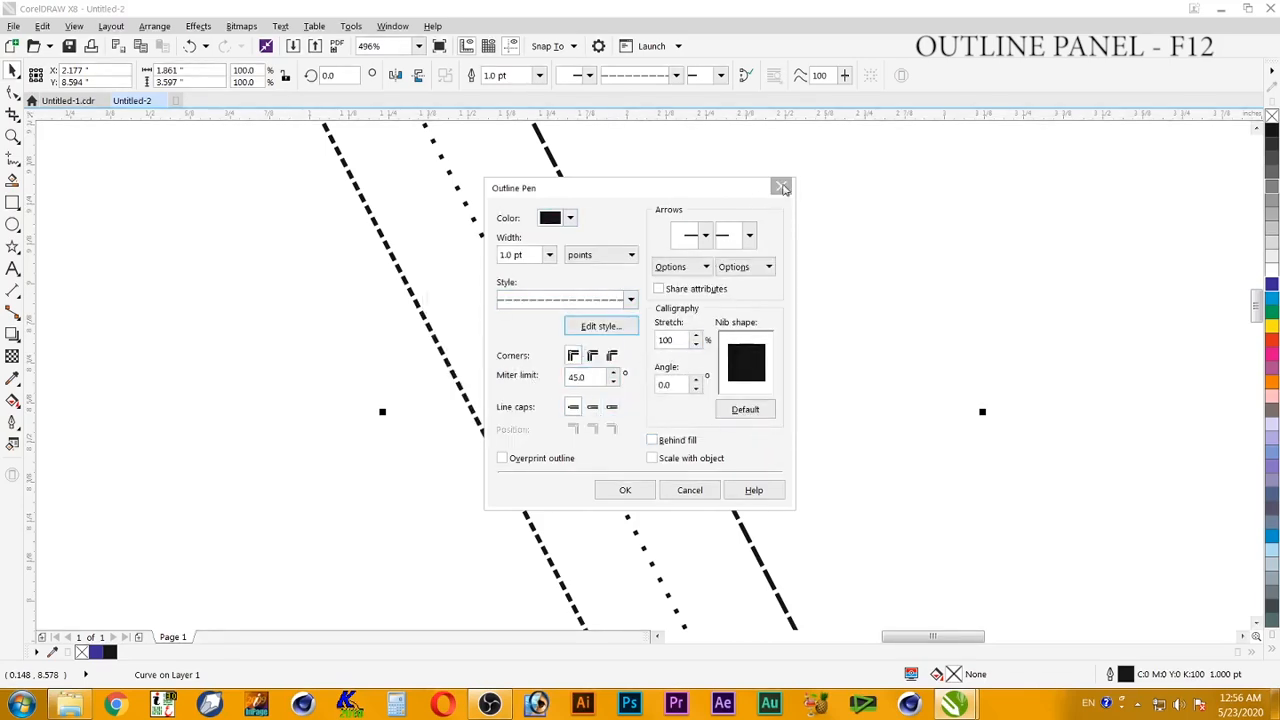
click(783, 189)
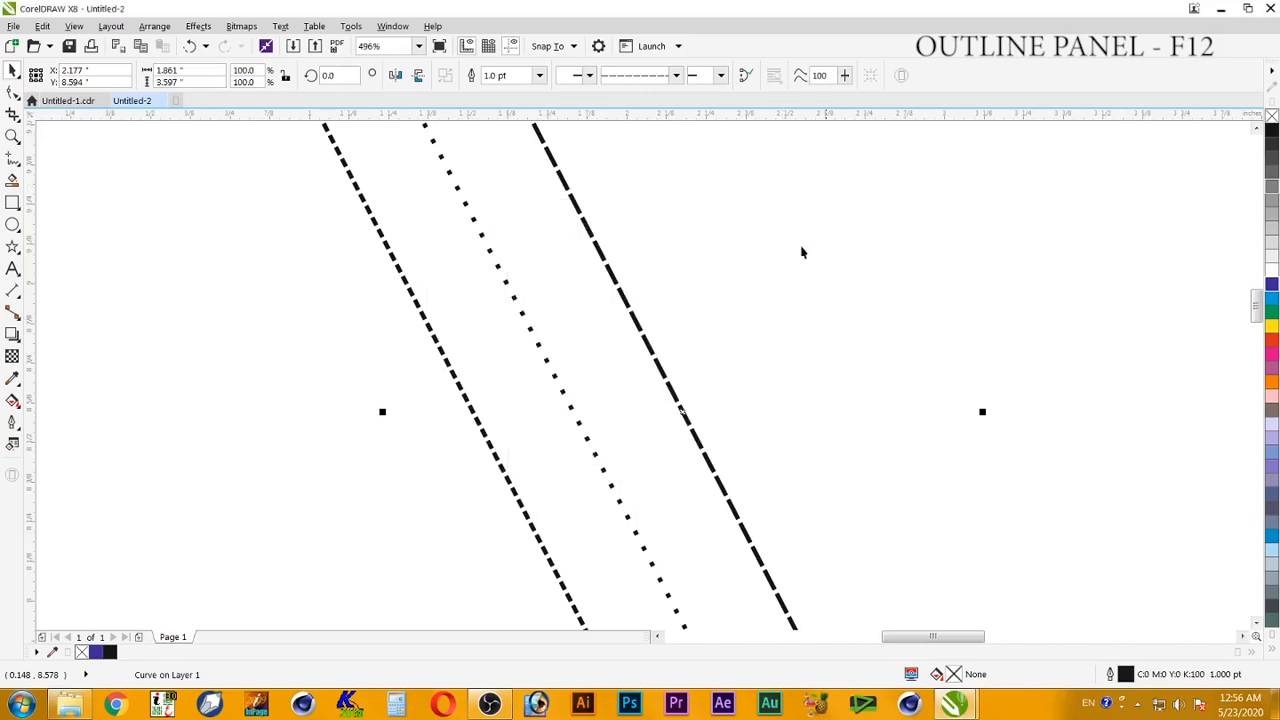
Draw a straight horizontal line about 0.5 in long left of the diagonal lines with the Freehand tool.
click(854, 311)
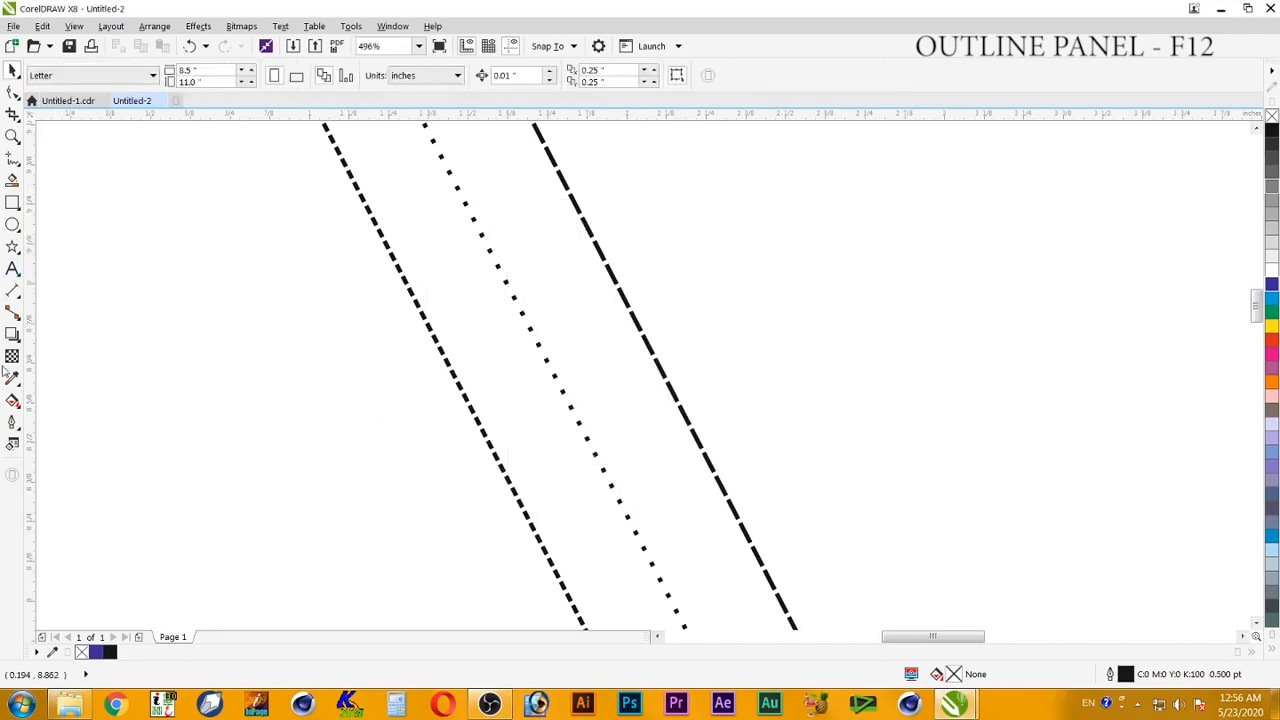
click(10, 160)
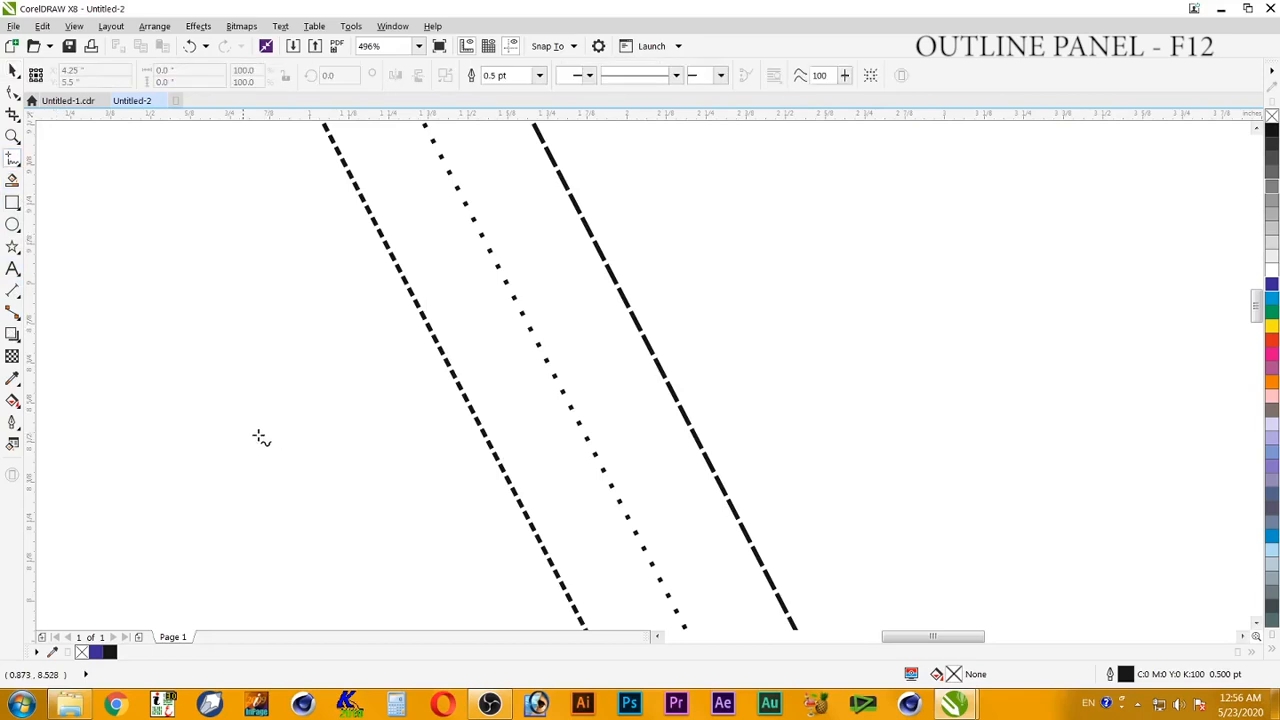
click(211, 443)
click(381, 443)
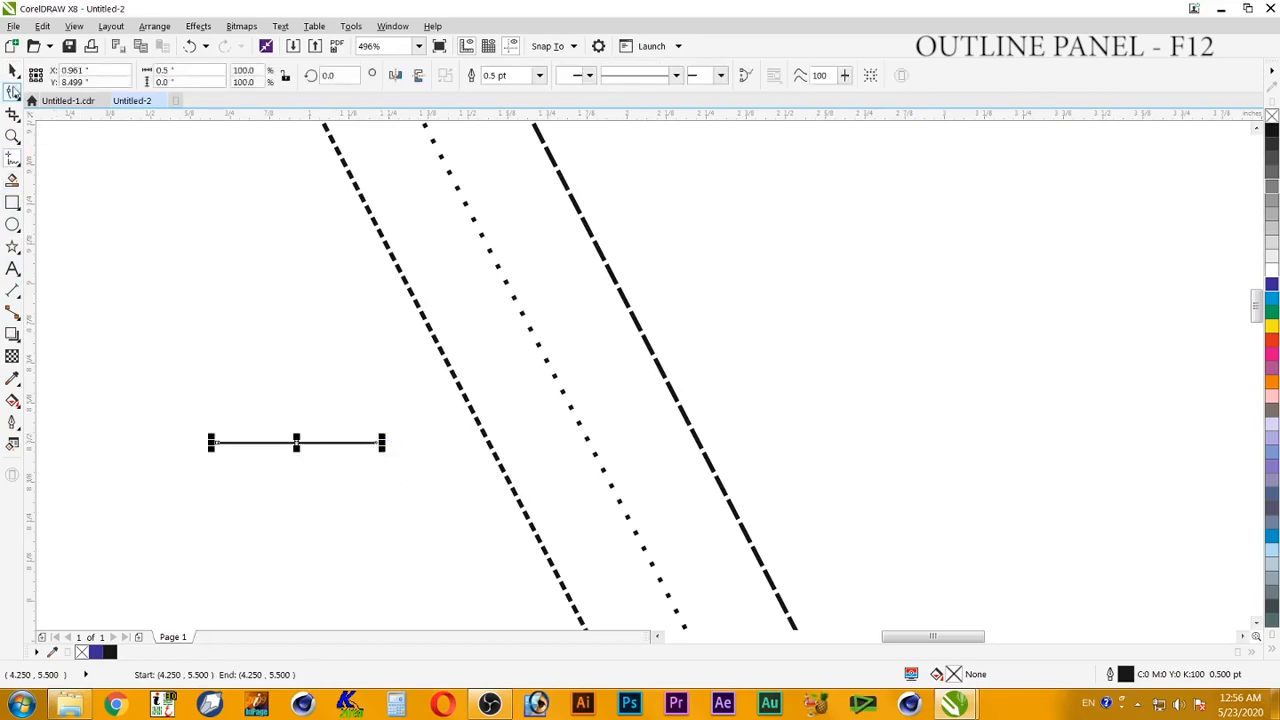
Set the outline width of the short horizontal line to 0.028 in with Outline Pen.
click(12, 136)
drag(202, 432, 402, 463)
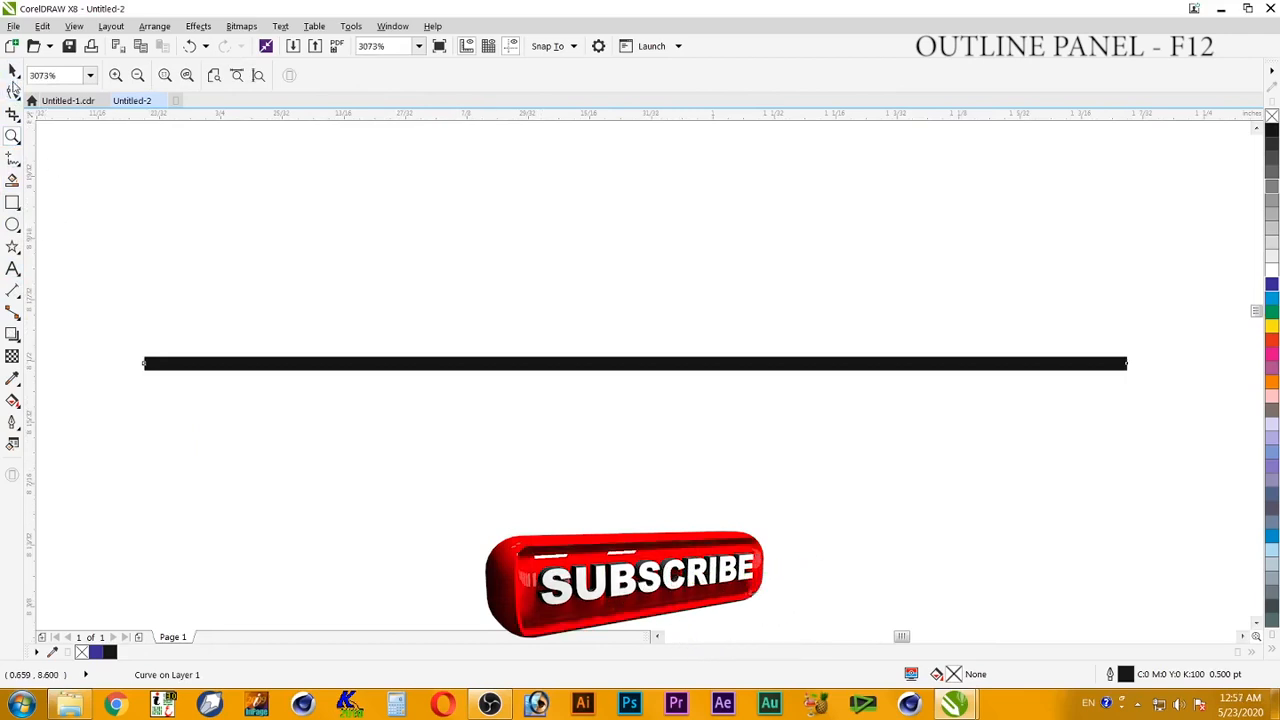
click(12, 70)
click(290, 265)
click(279, 367)
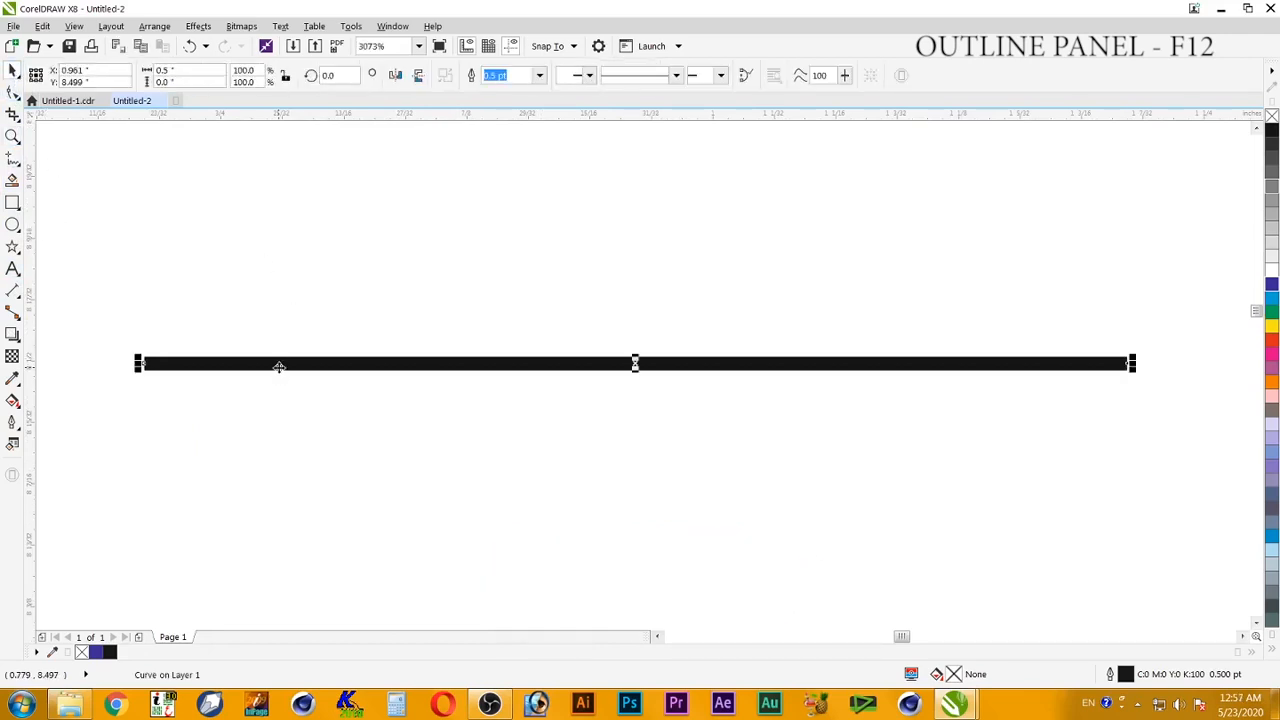
click(12, 421)
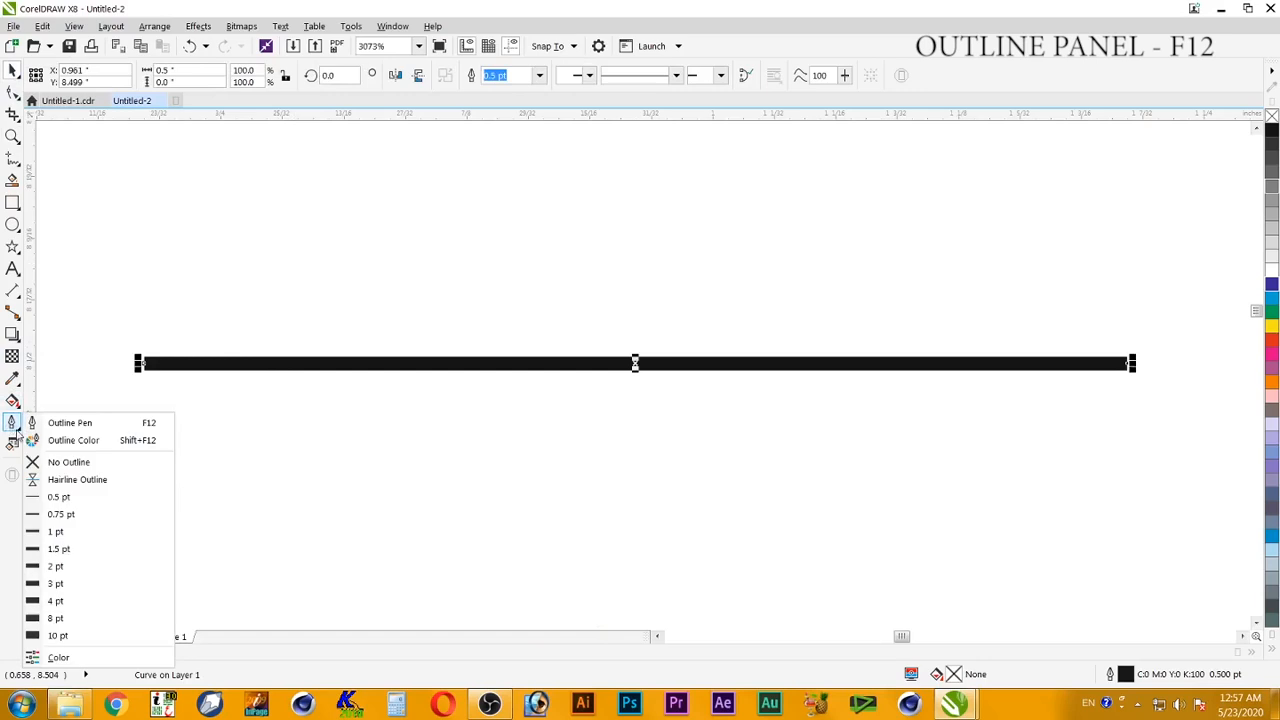
click(58, 426)
click(550, 255)
click(590, 255)
click(590, 255)
click(585, 265)
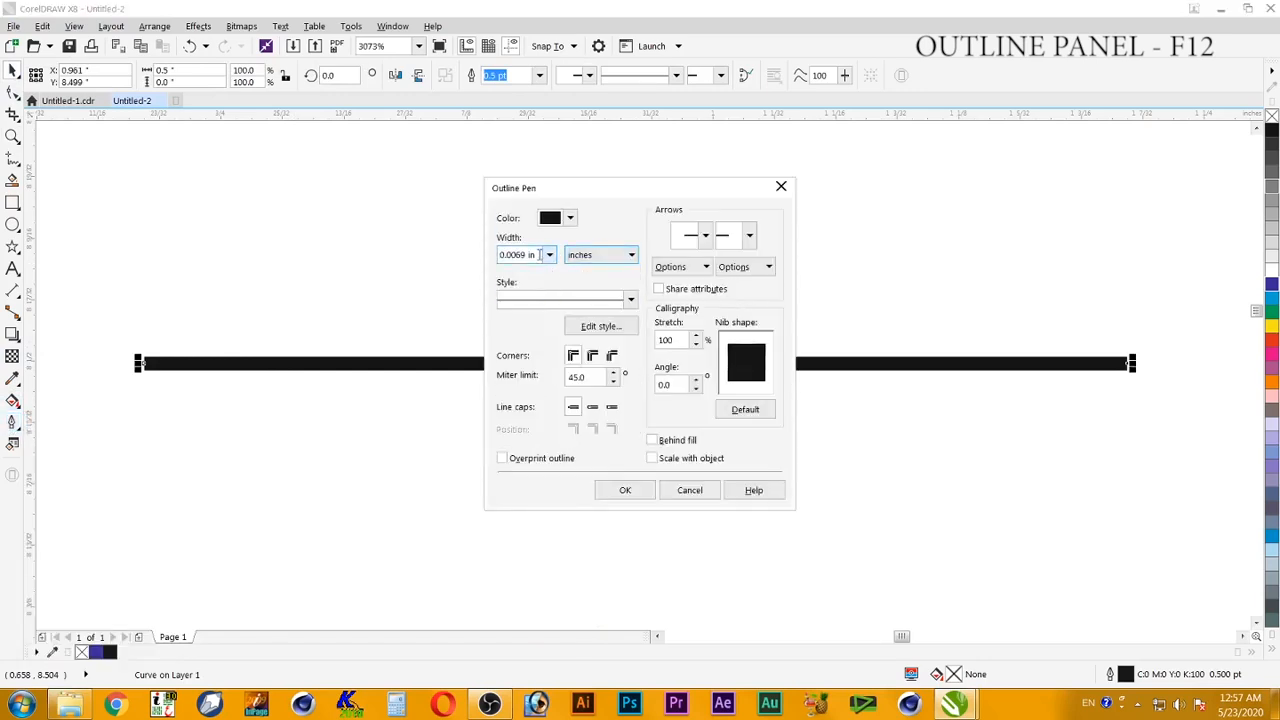
click(550, 255)
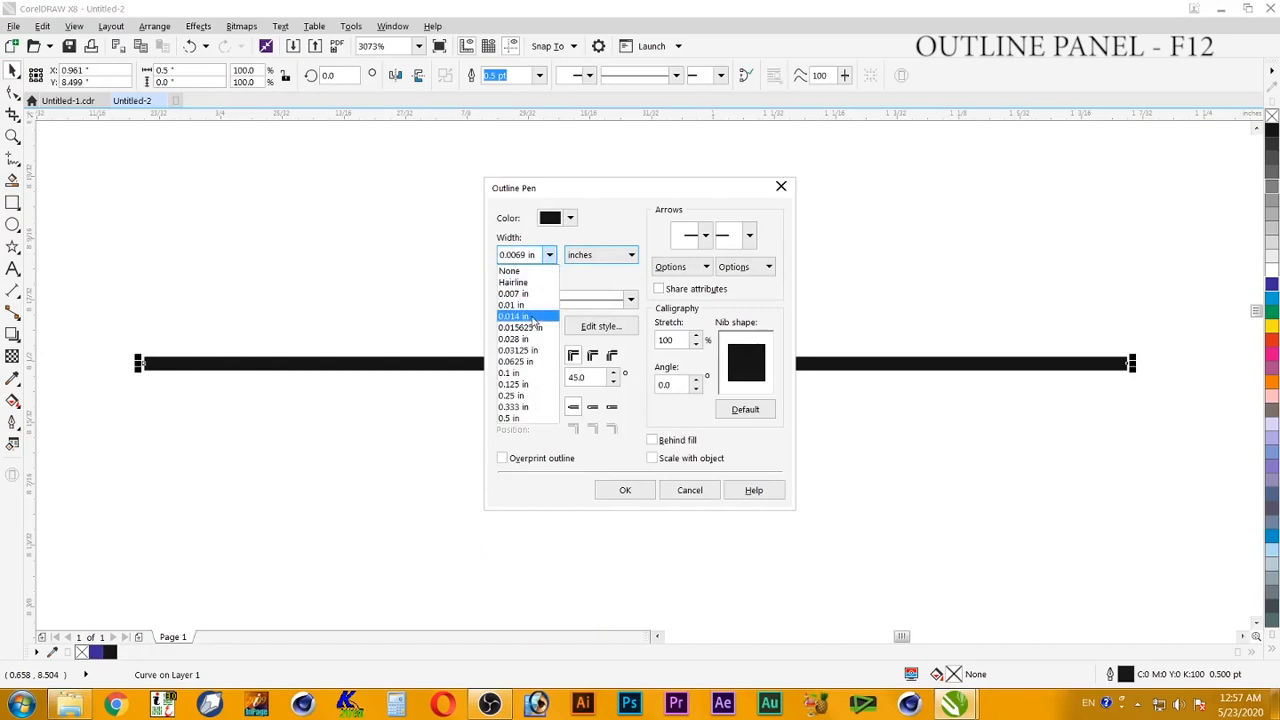
click(536, 339)
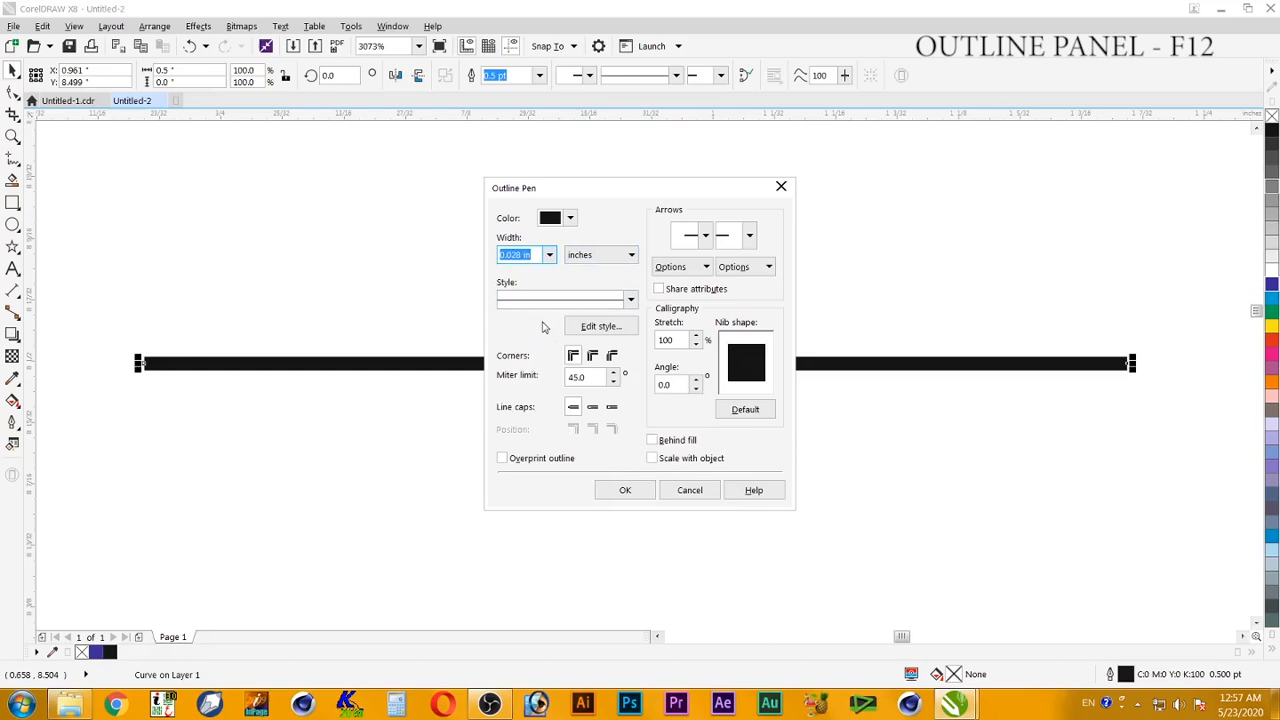
click(625, 490)
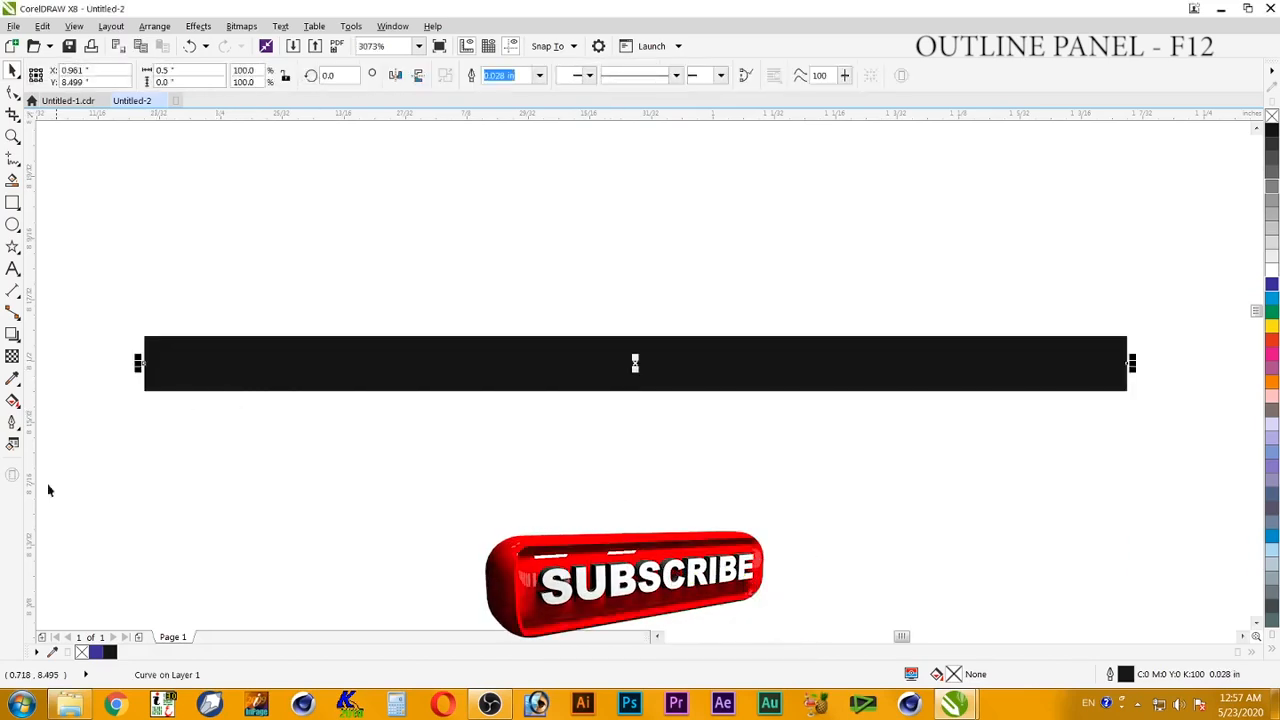
Review the corner and line cap options in Outline Pen for the horizontal line without changing them.
click(12, 422)
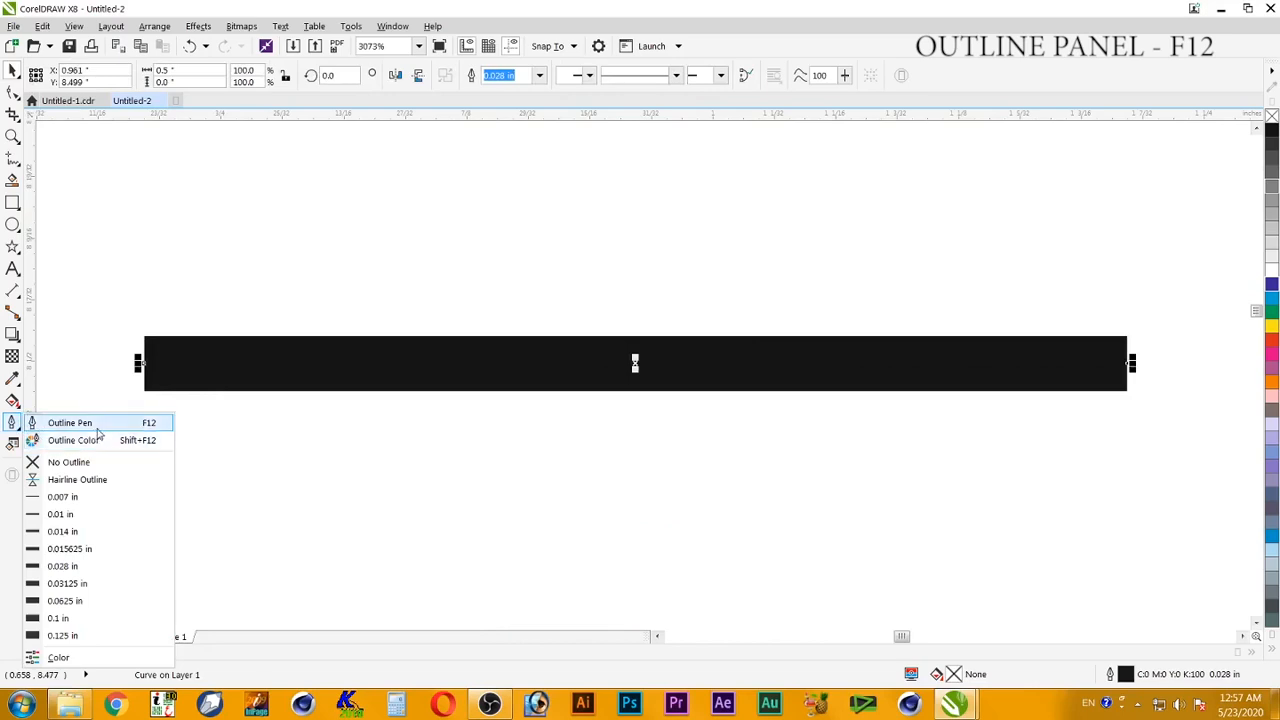
click(97, 428)
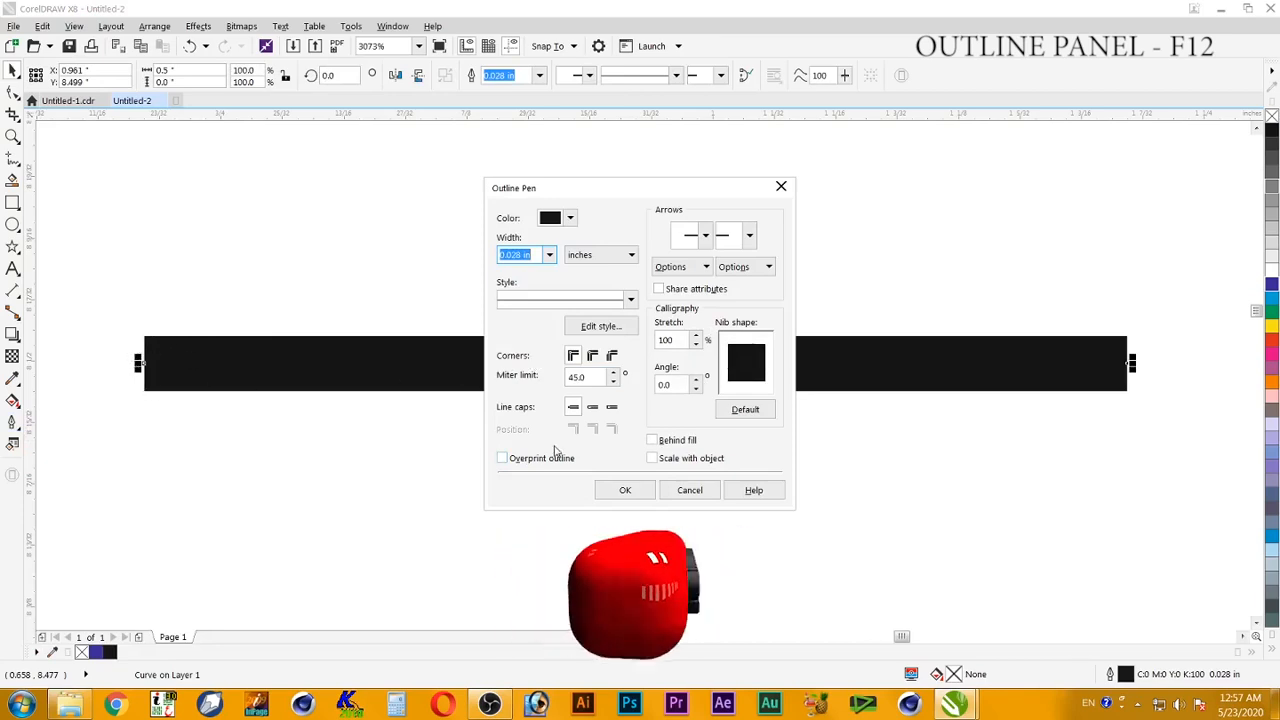
click(692, 492)
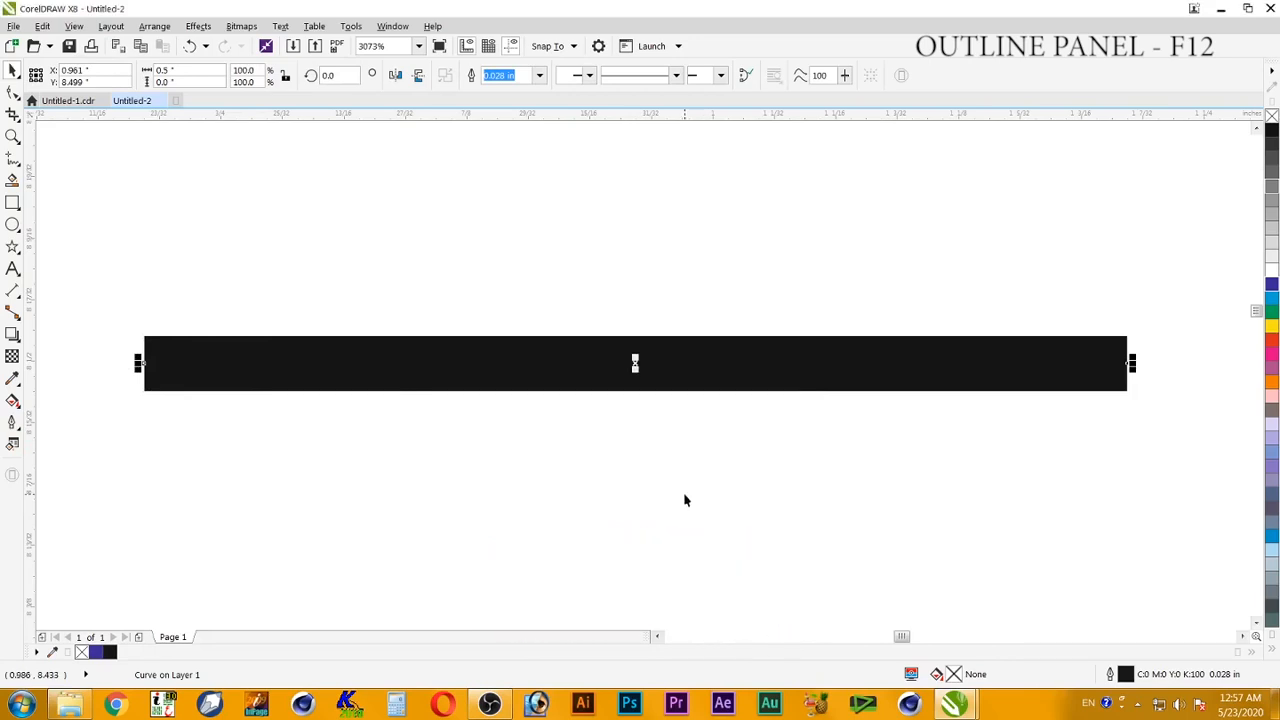
Draw an open angled line about 0.233 by 0.162 in with one sharp corner across the horizontal line using the Freehand tool.
click(12, 158)
mouse_move(446, 188)
mouse_down()
mouse_move(604, 268)
mouse_move(233, 441)
mouse_up()
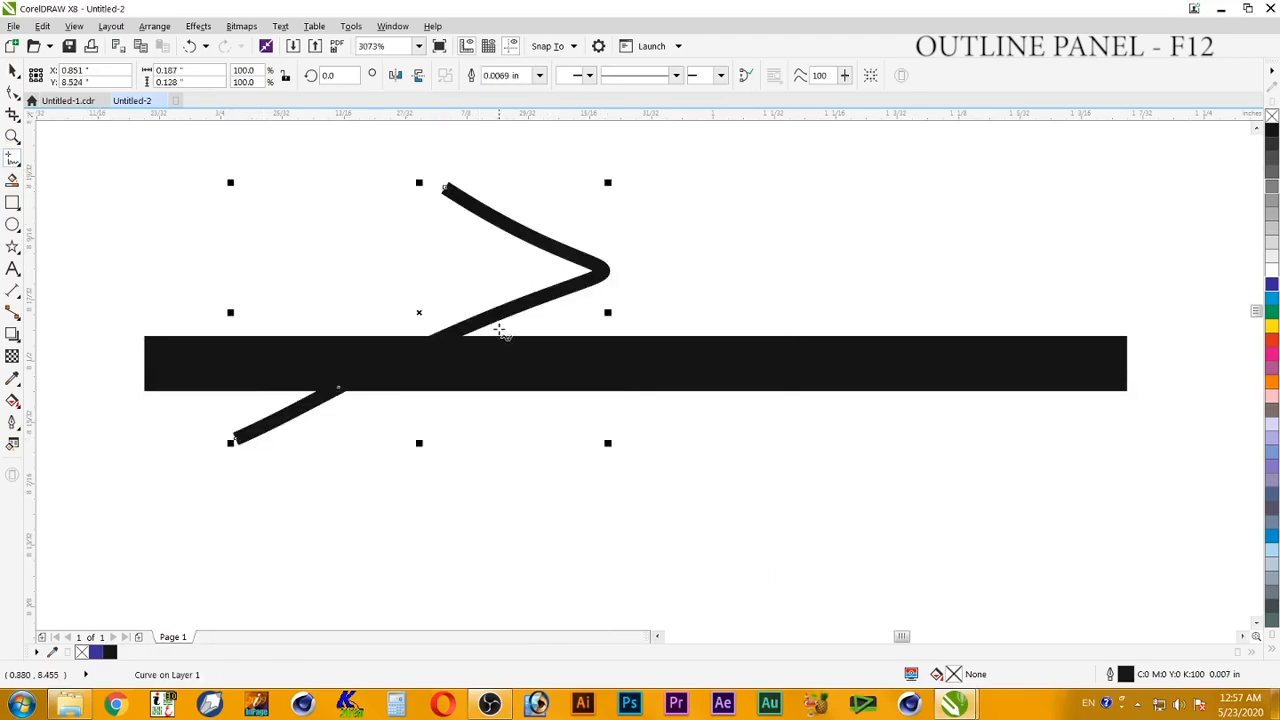
key(ctrl+z)
mouse_move(623, 209)
mouse_down()
mouse_move(871, 443)
mouse_move(945, 476)
mouse_move(480, 532)
mouse_up()
click(940, 473)
click(12, 70)
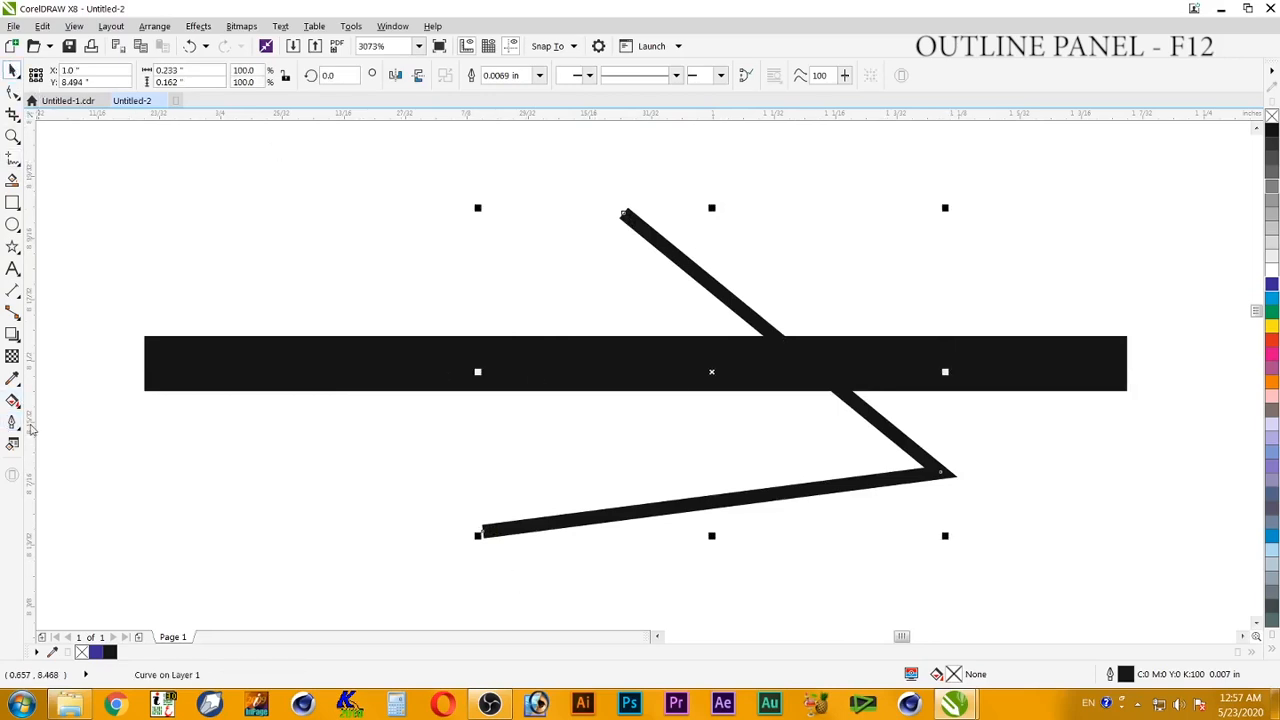
Move the horizontal line slightly upward and apply an outline width of 0.028 in to it.
drag(409, 366, 403, 302)
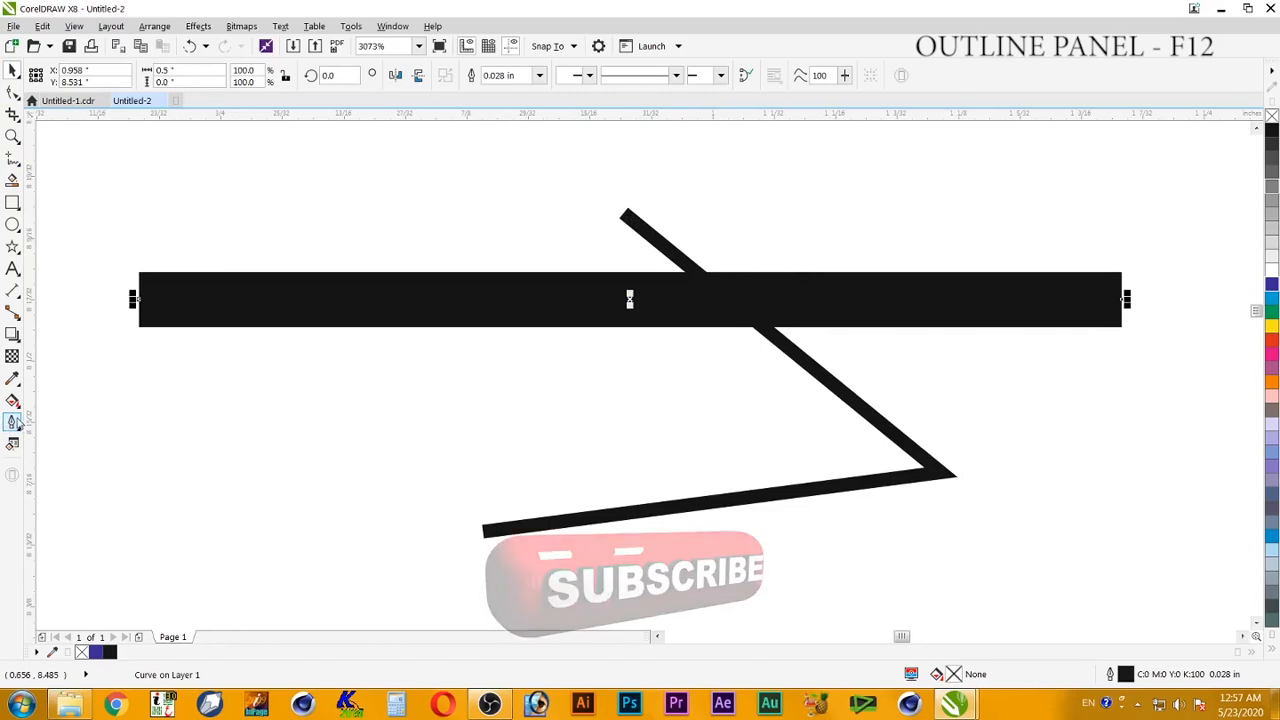
key(F12)
click(550, 256)
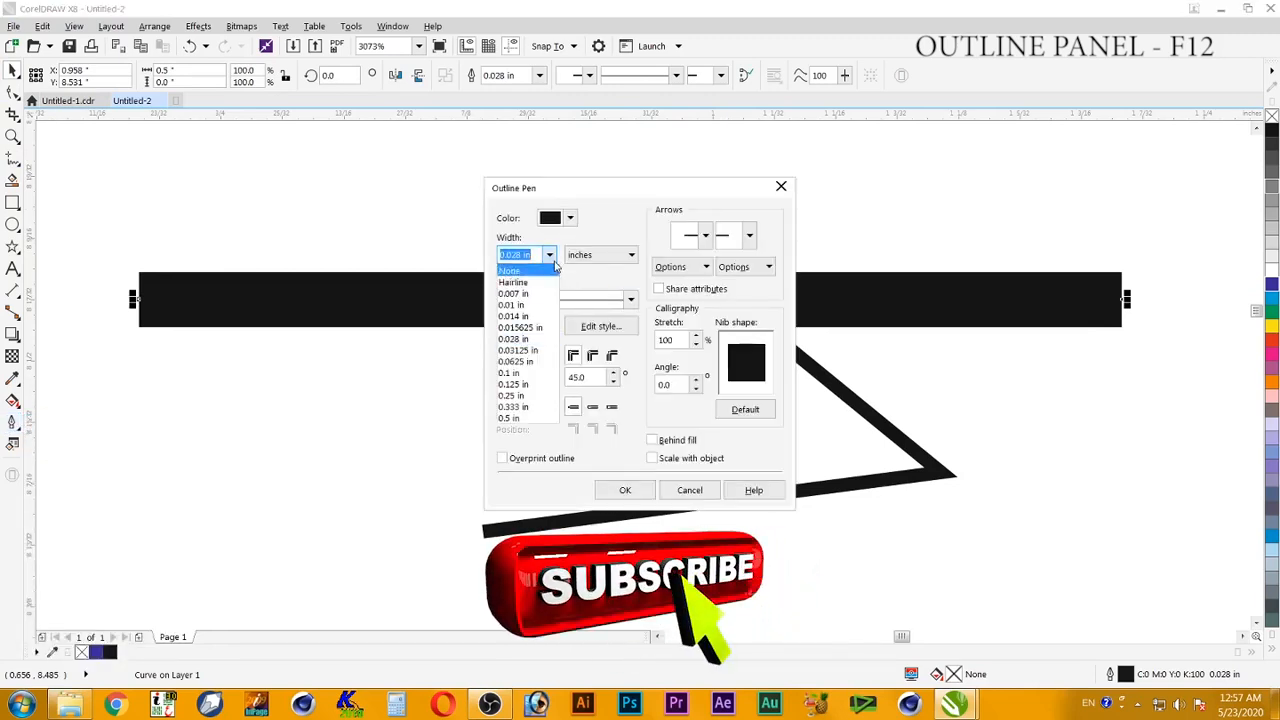
click(535, 343)
click(625, 491)
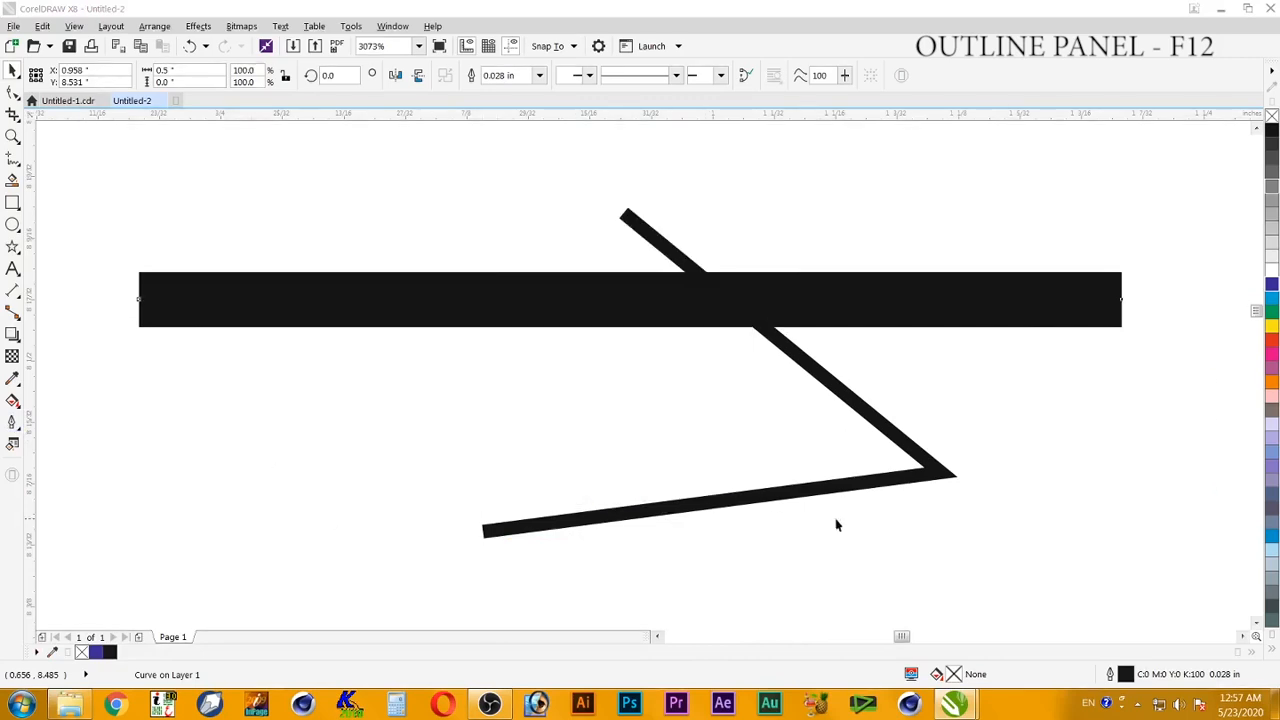
Copy the horizontal line's outline properties to the angled line, giving it a 0.028 in outline width.
click(927, 473)
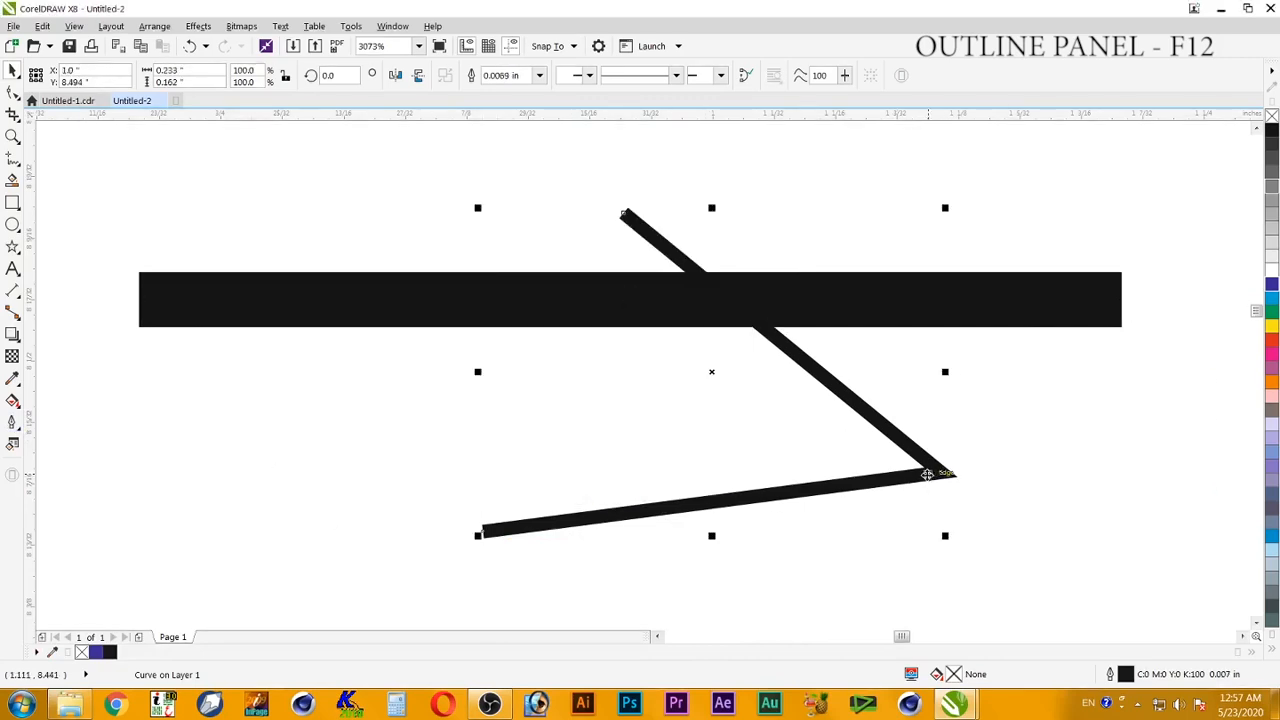
key(ctrl+shift+a)
click(527, 320)
click(537, 303)
click(657, 384)
click(600, 320)
click(449, 423)
click(611, 519)
Change the angled line's corner style to round, and compare it with the mitered corner by undoing and redoing the change.
click(12, 423)
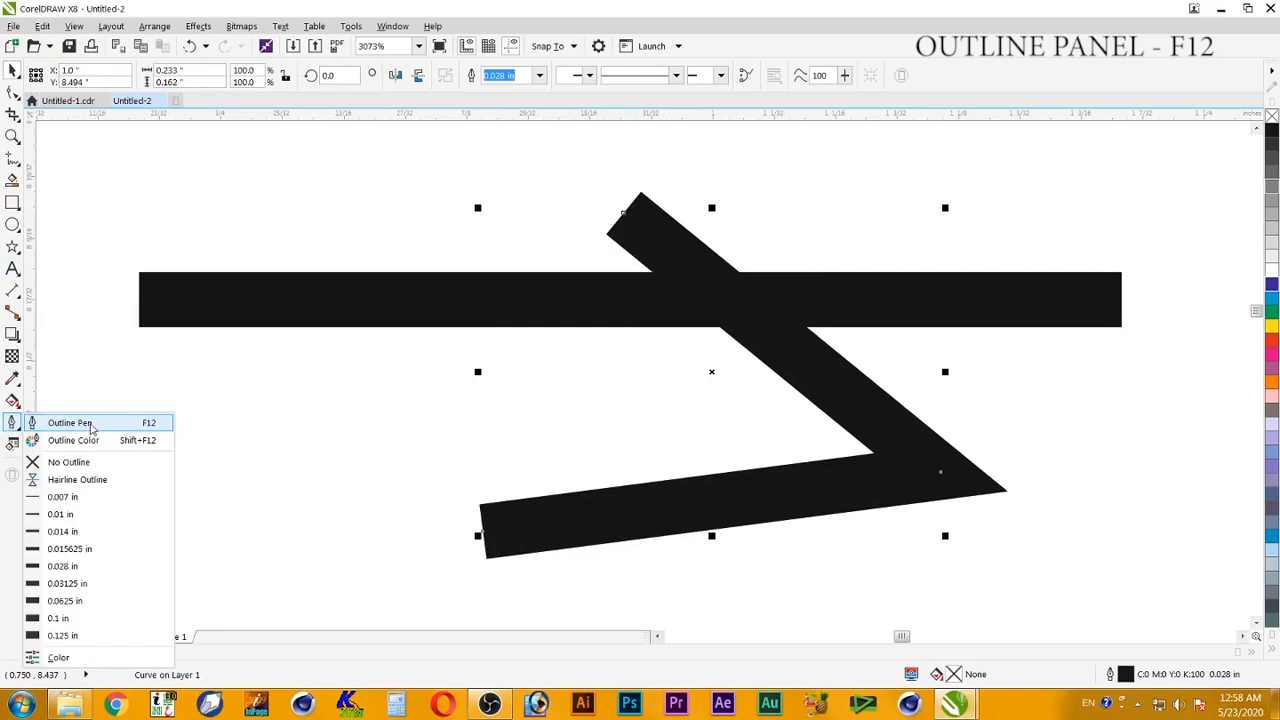
click(70, 423)
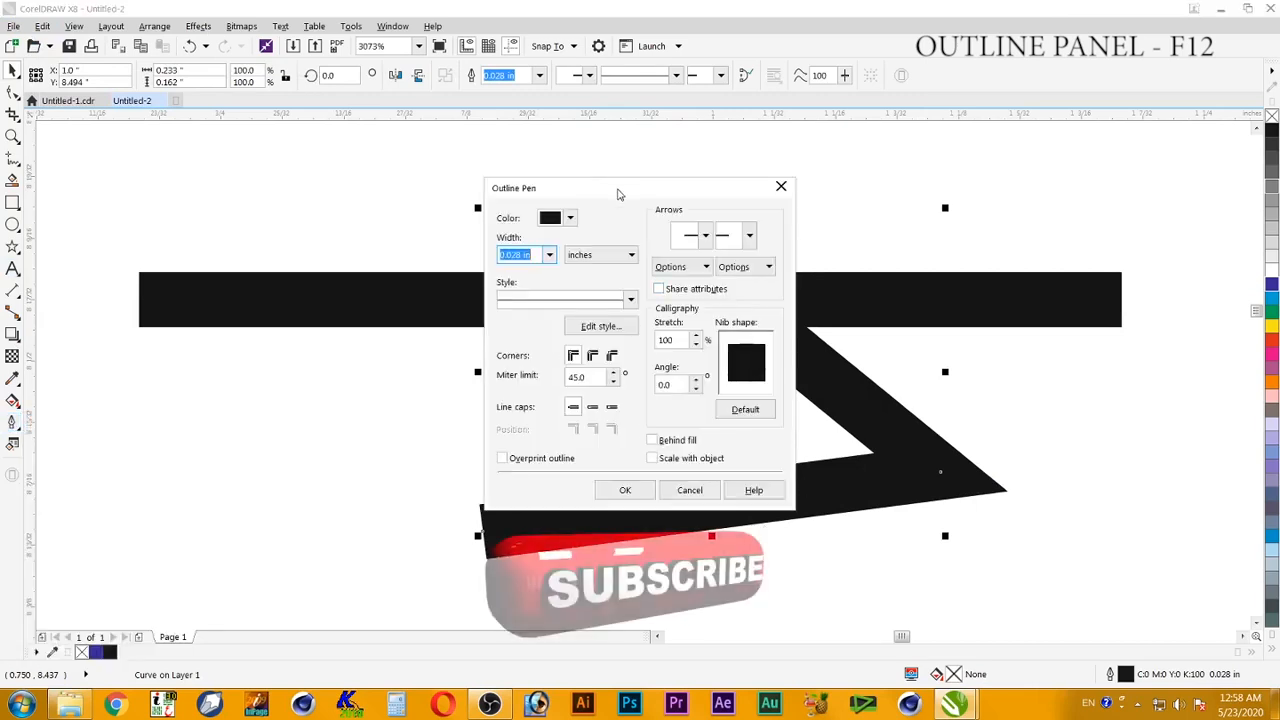
drag(605, 188, 298, 164)
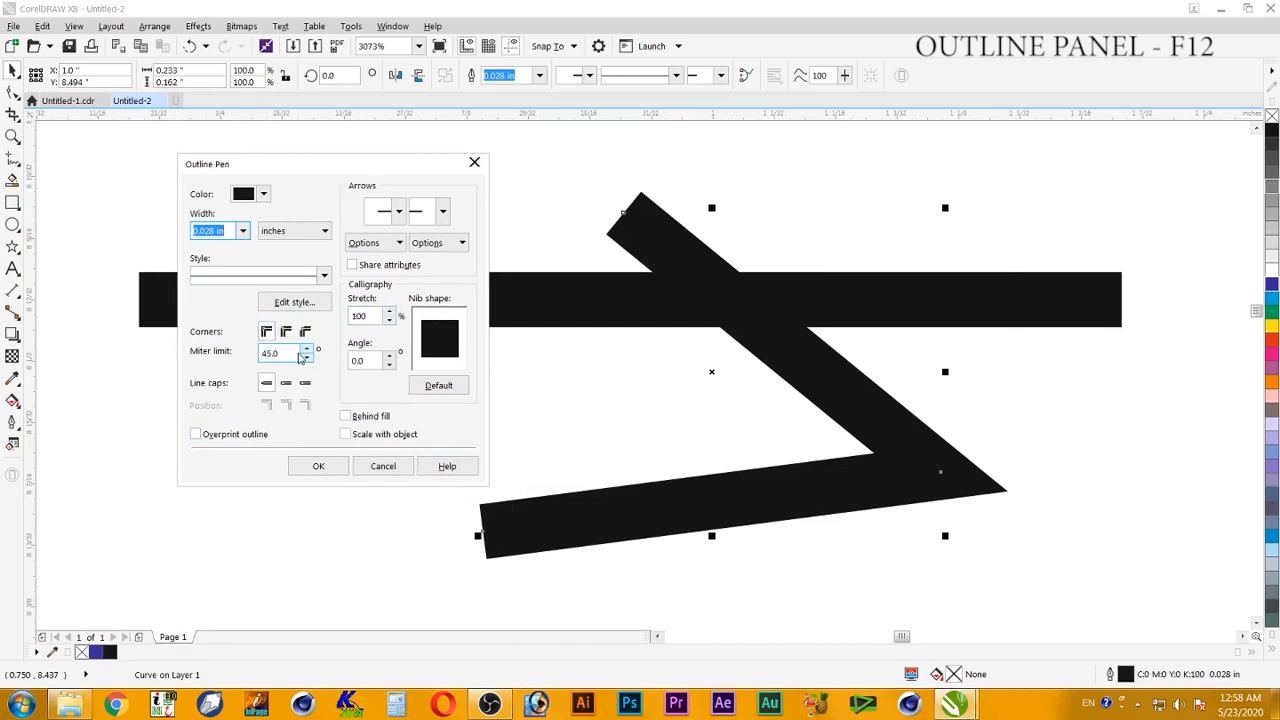
click(285, 331)
click(318, 467)
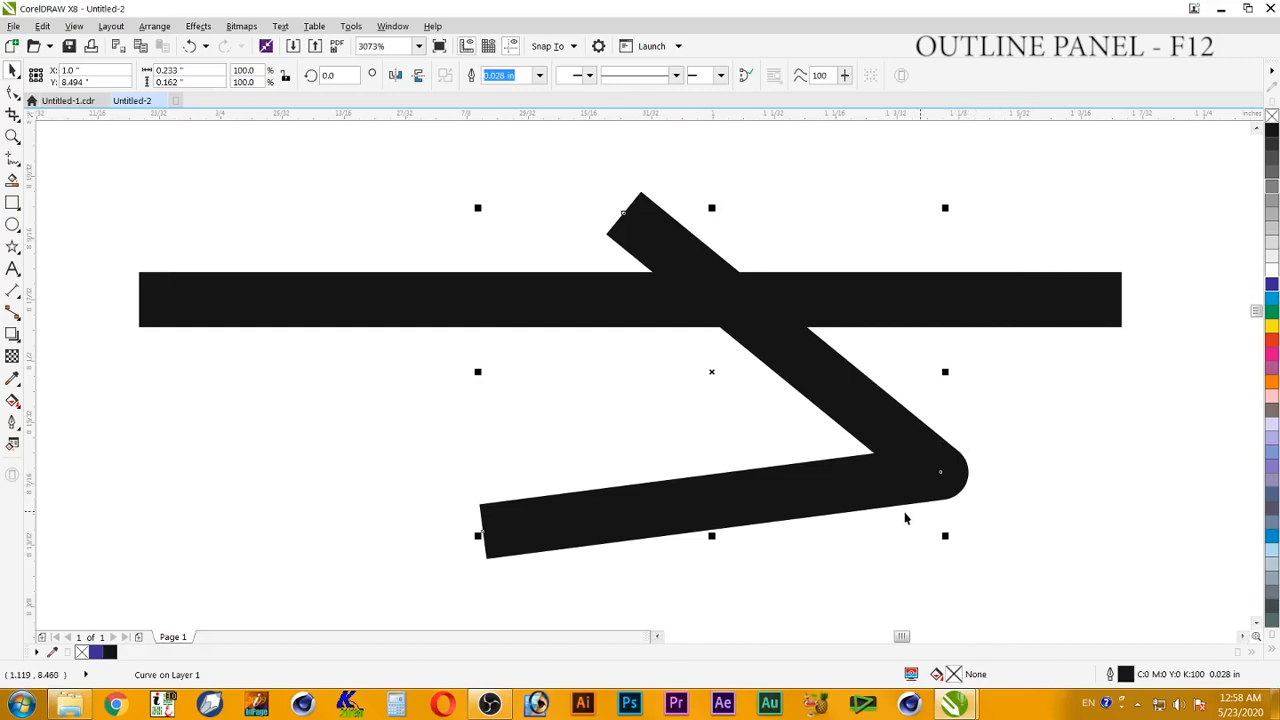
key(ctrl+z)
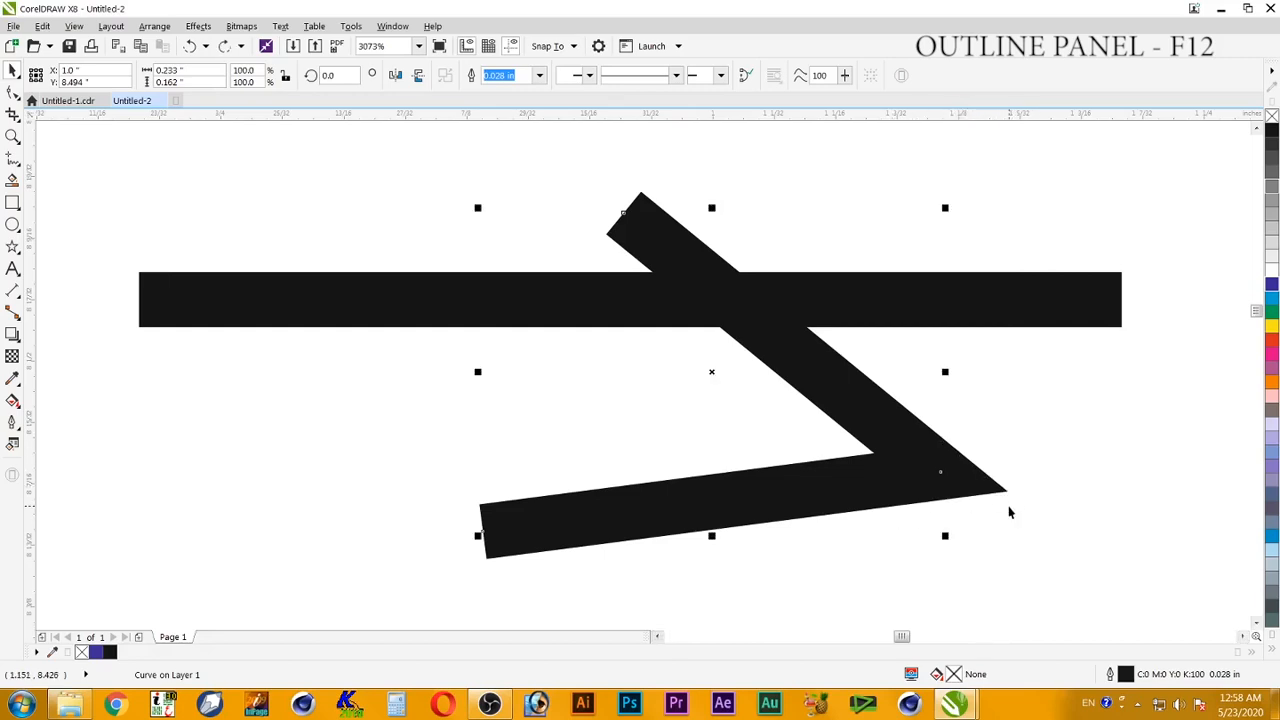
key(ctrl+shift+z)
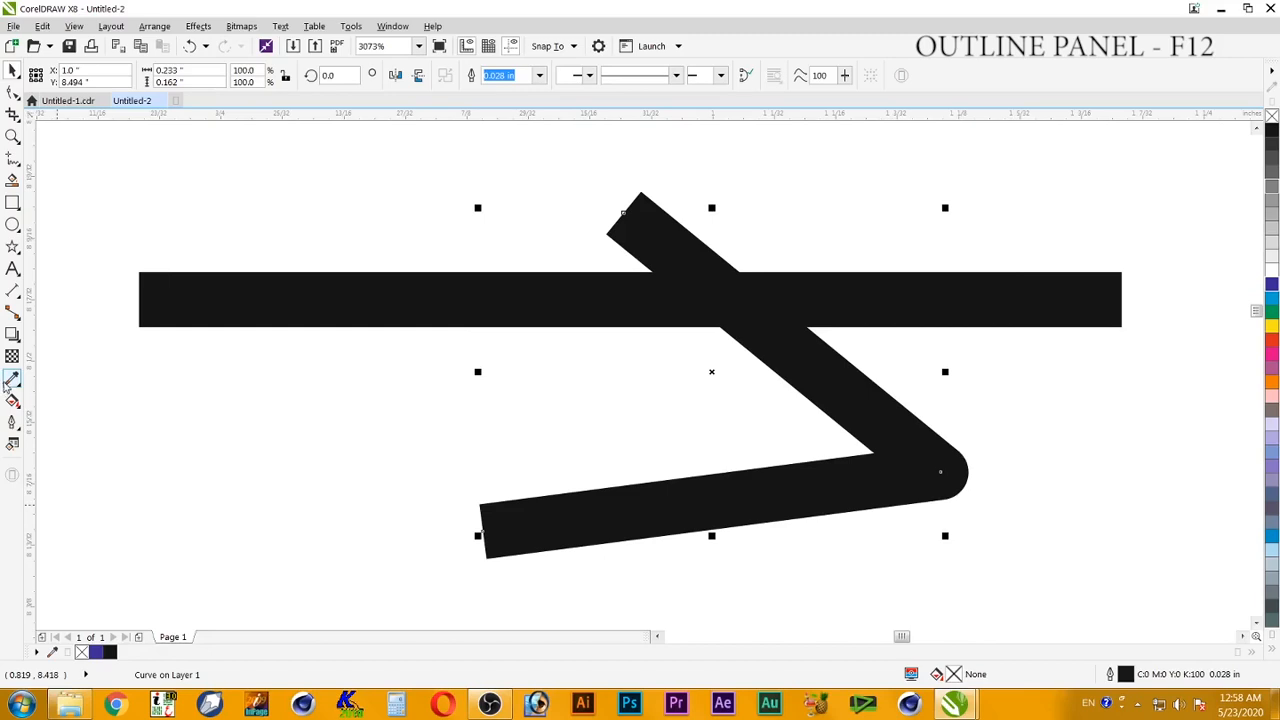
Change the angled line's corner style to beveled in Outline Pen.
click(13, 421)
click(60, 420)
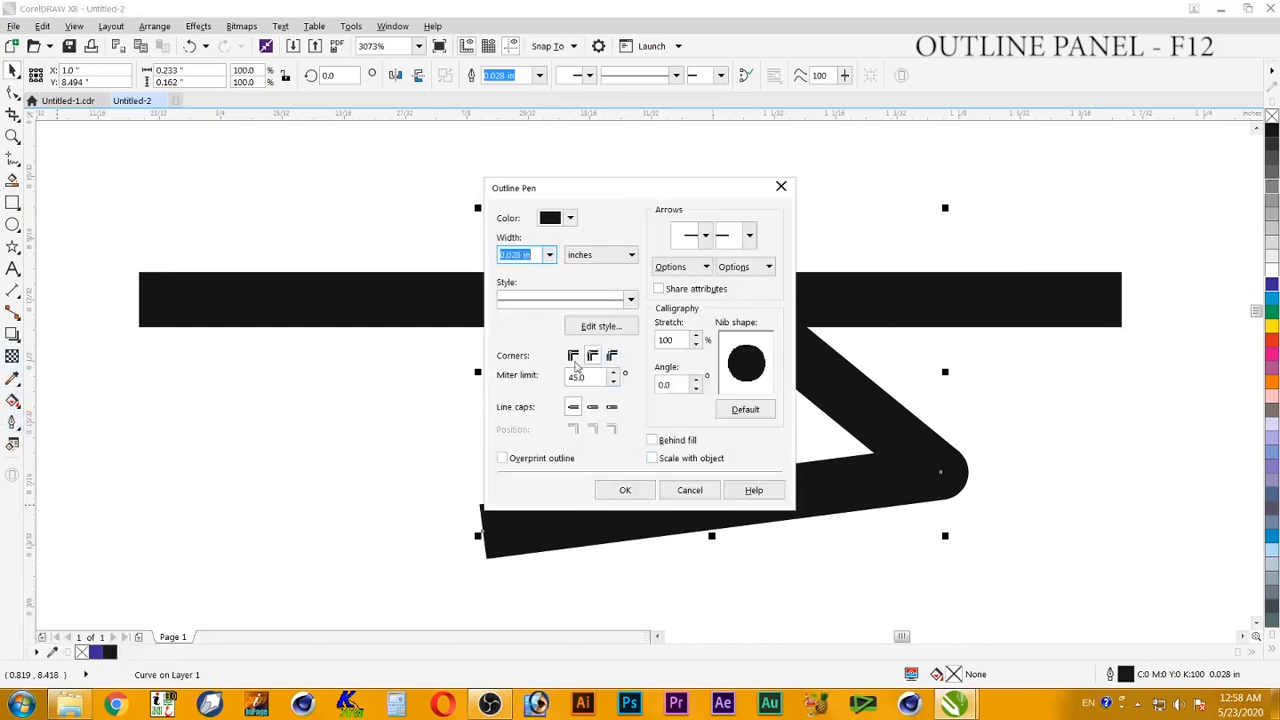
click(612, 355)
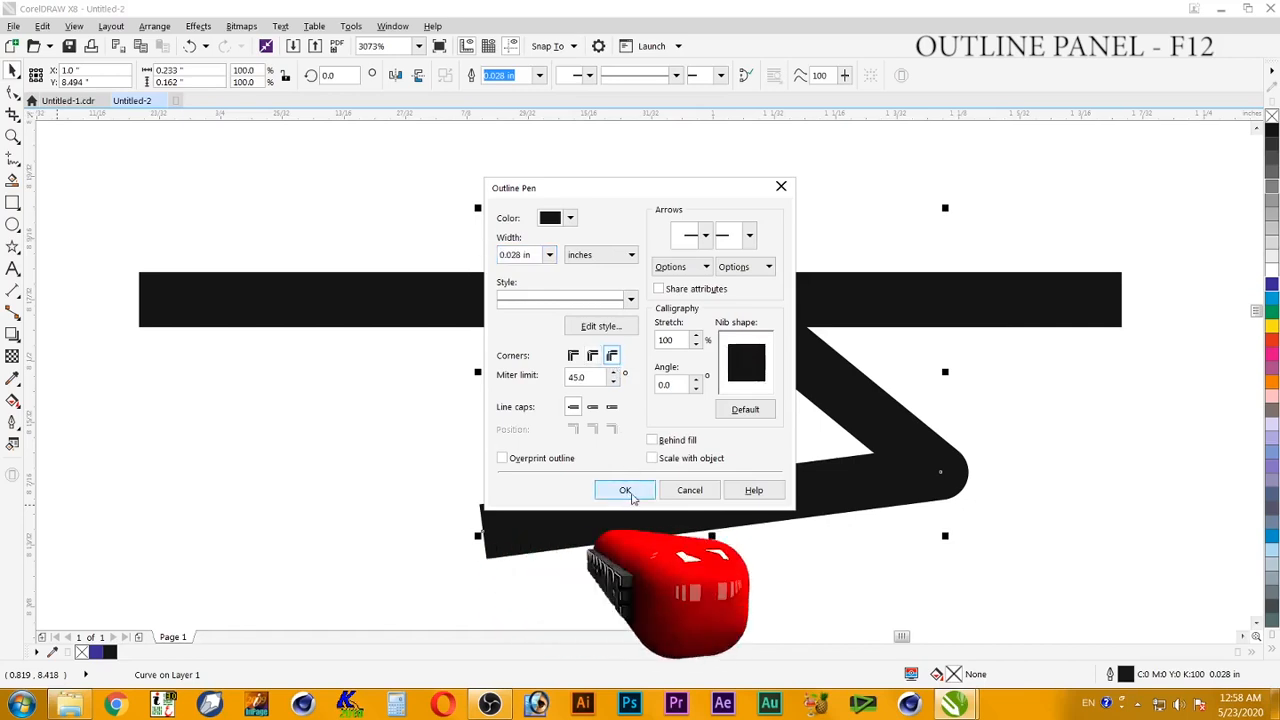
click(625, 490)
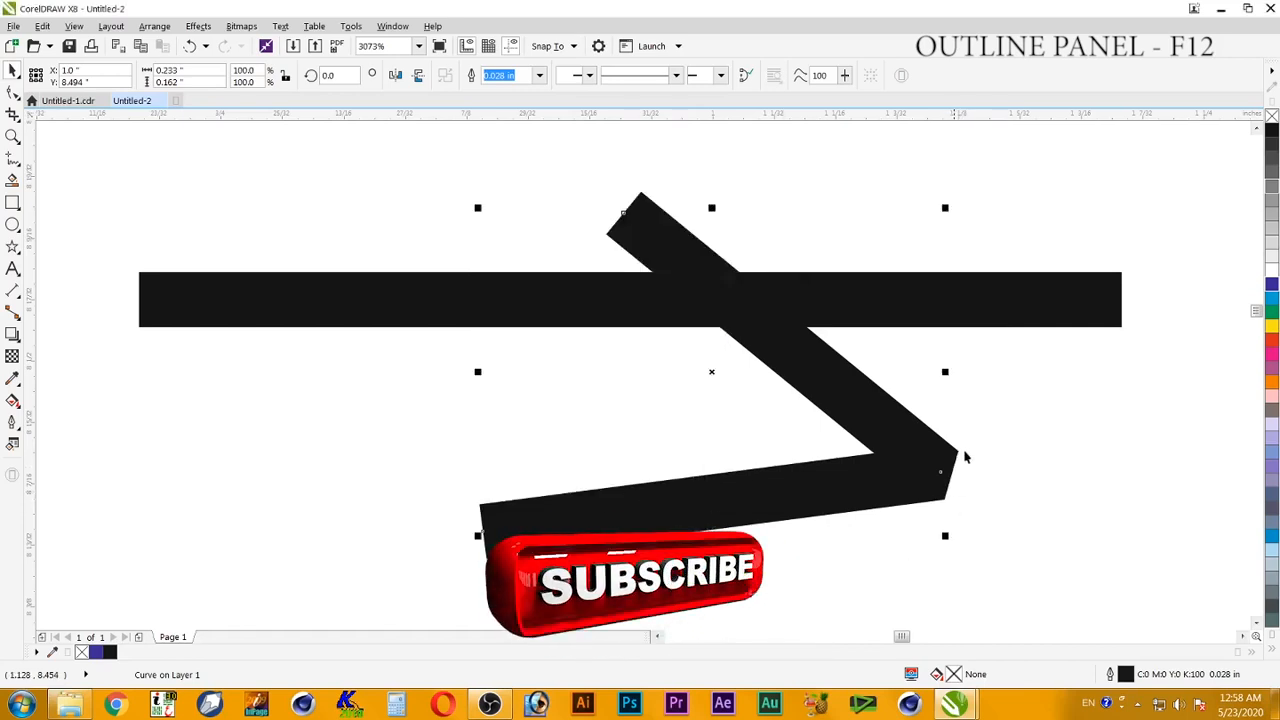
Create two evenly offset copies of the angled line toward the upper left, and move the horizontal line up clear of the original.
drag(909, 491, 625, 444)
key(ctrl+r)
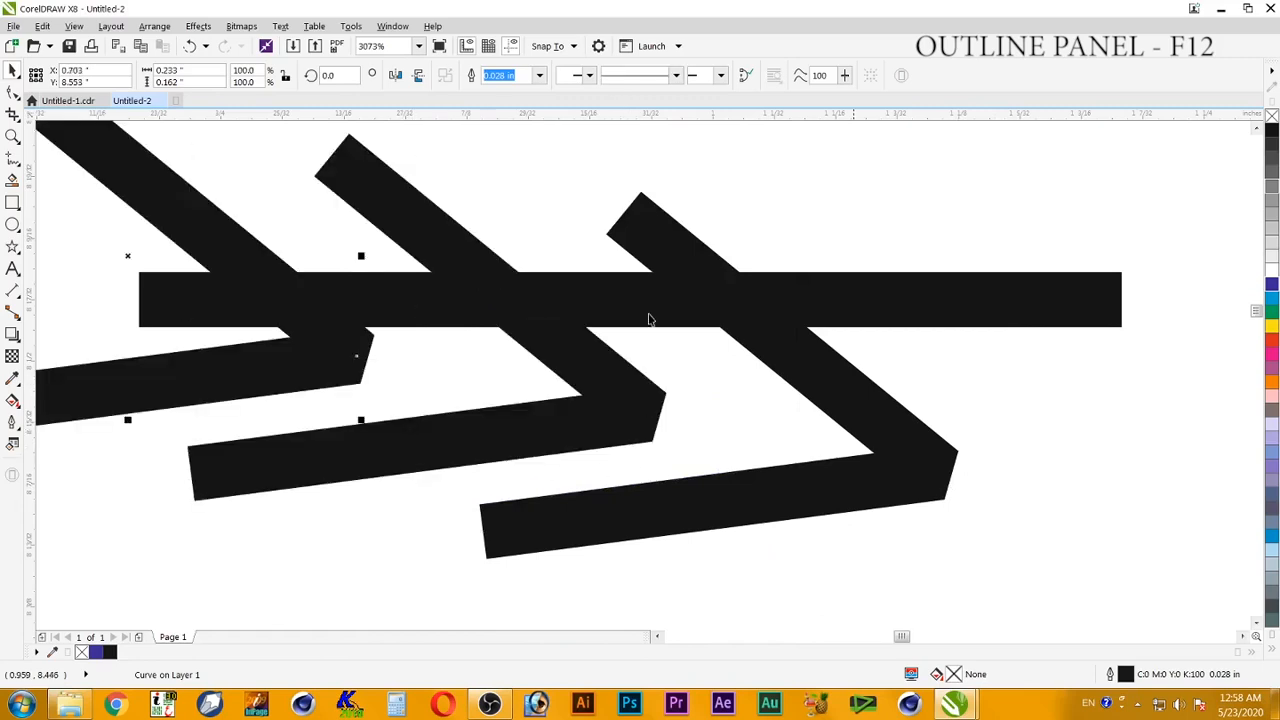
drag(971, 300, 954, 160)
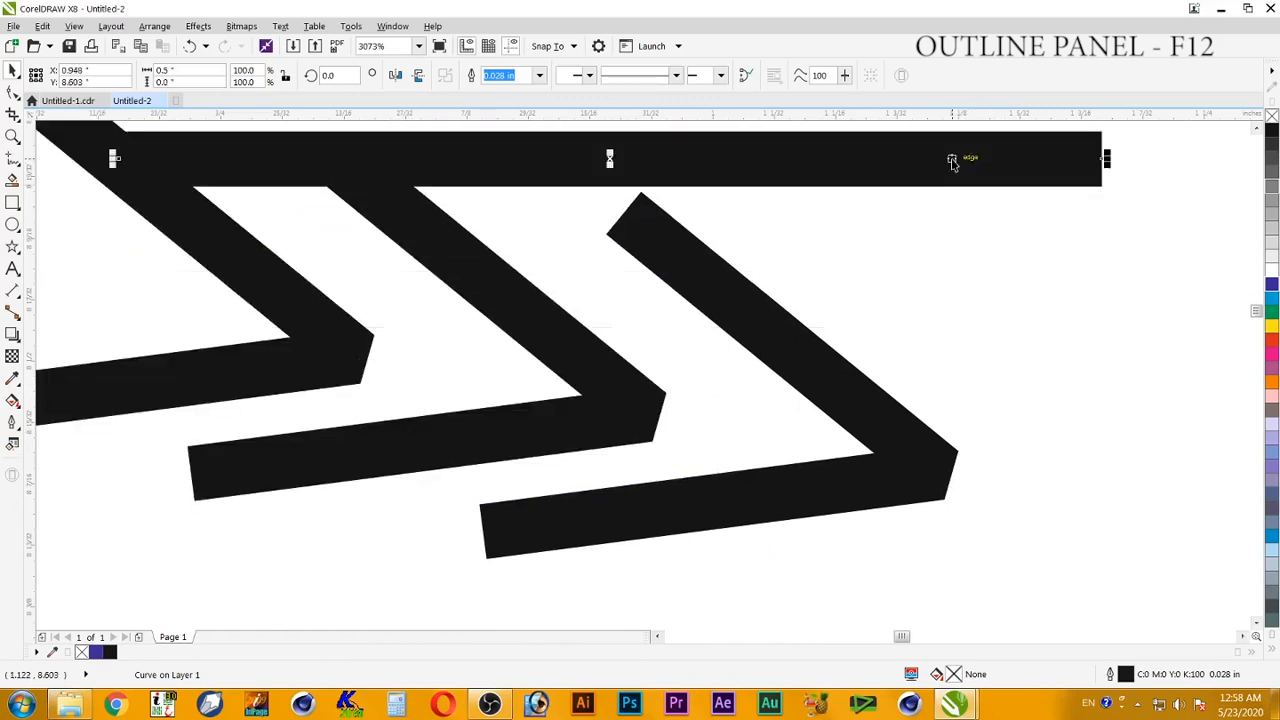
Set the middle angled line's corner style to round in Outline Pen.
click(657, 425)
click(13, 422)
click(70, 422)
click(592, 355)
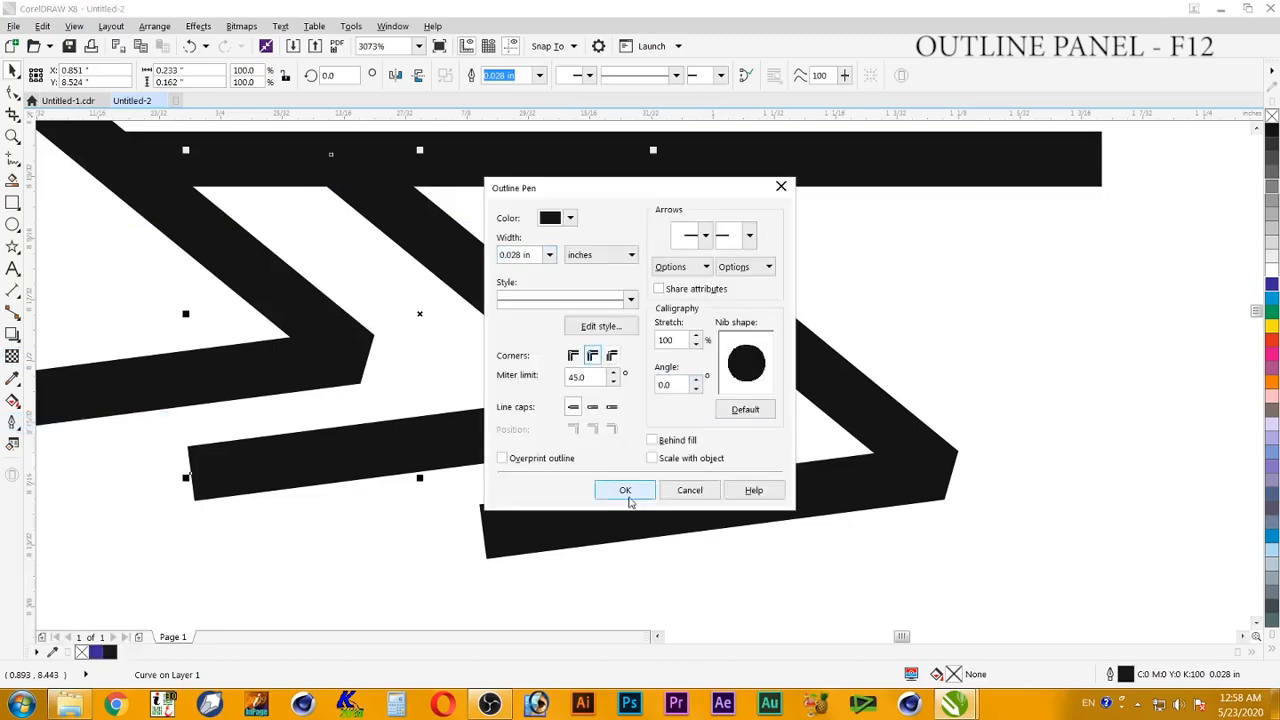
click(625, 490)
Set the leftmost angled line's corner style to mitered in Outline Pen.
click(314, 368)
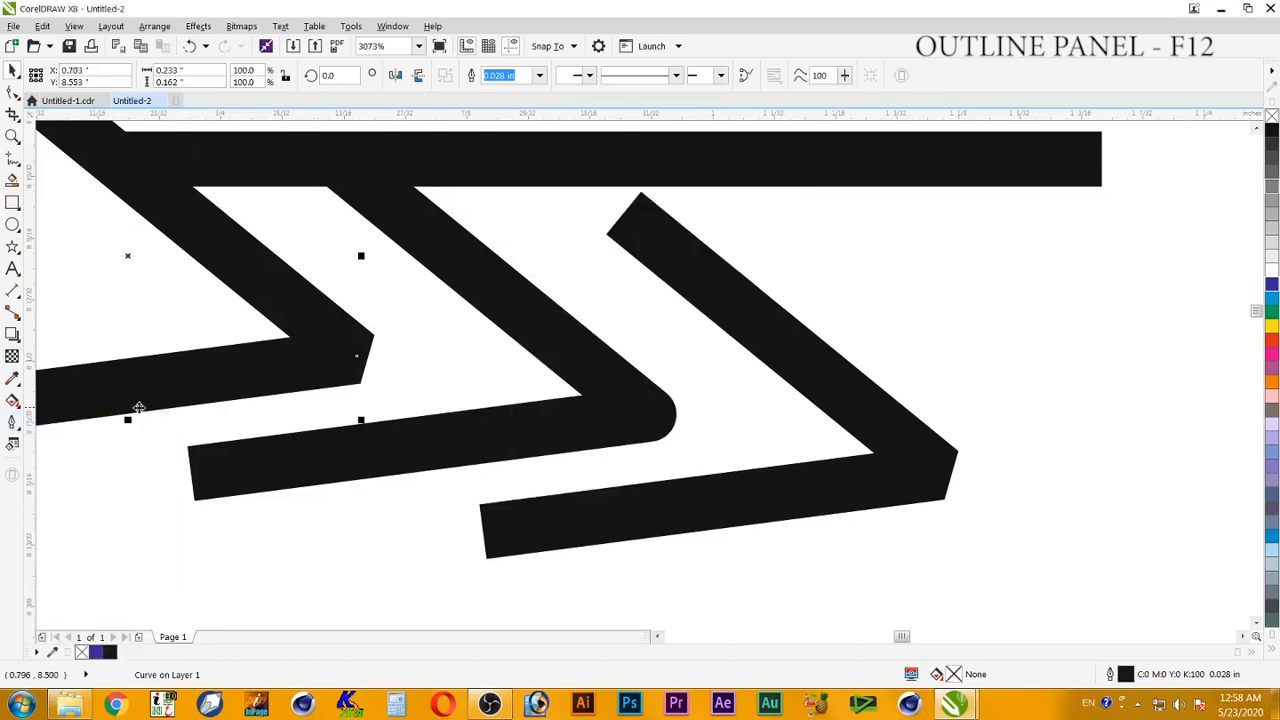
click(13, 422)
click(62, 422)
click(573, 355)
click(625, 490)
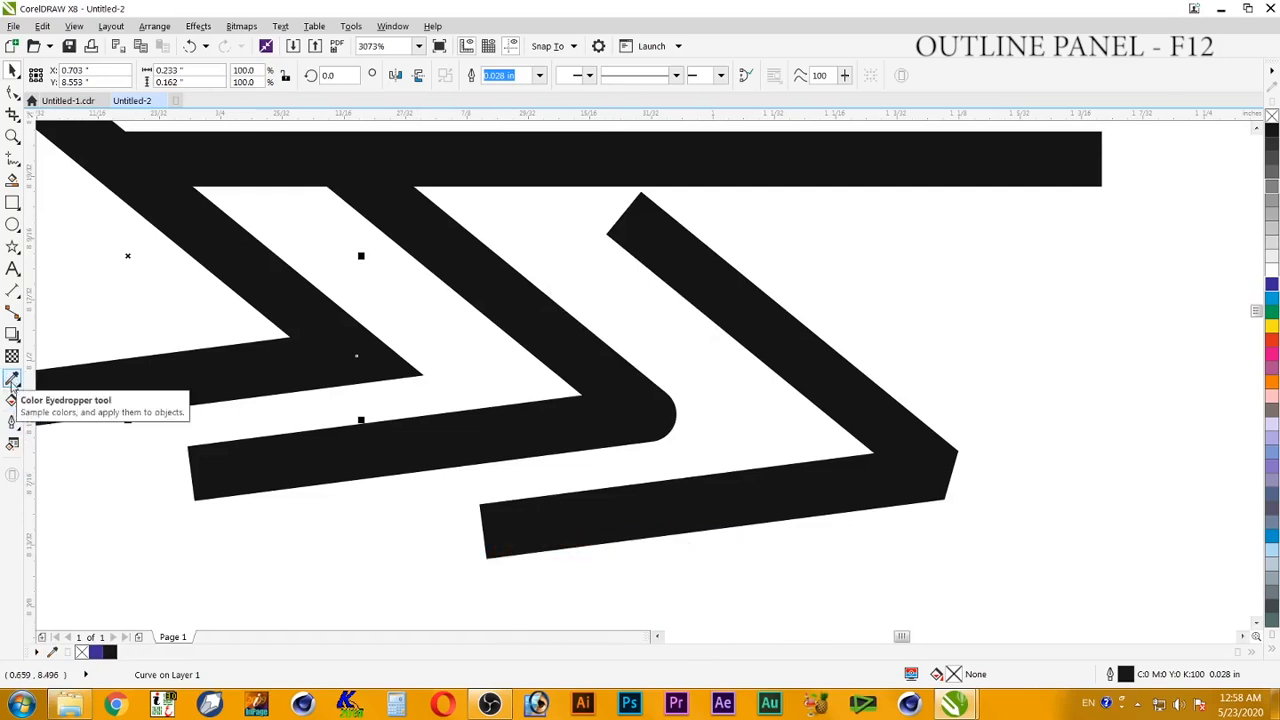
Apply round line caps to the leftmost angled line and inspect its lower end up close.
click(14, 424)
click(52, 421)
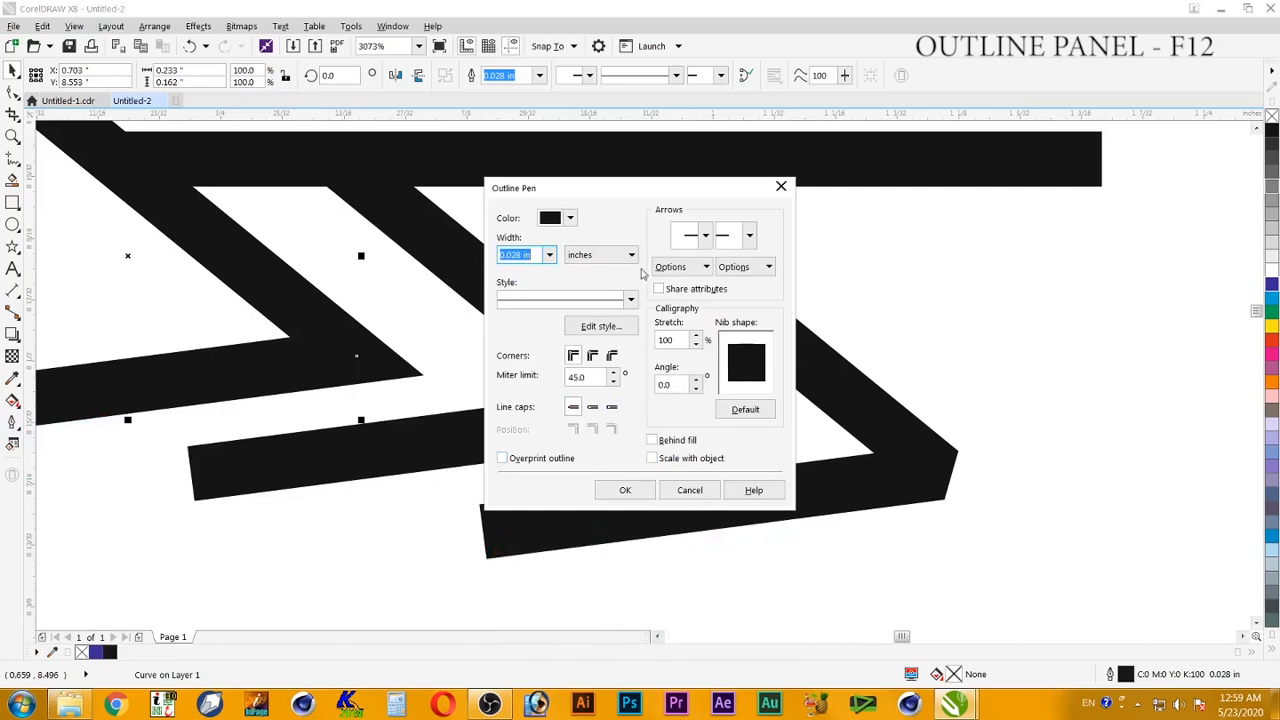
drag(614, 192, 890, 244)
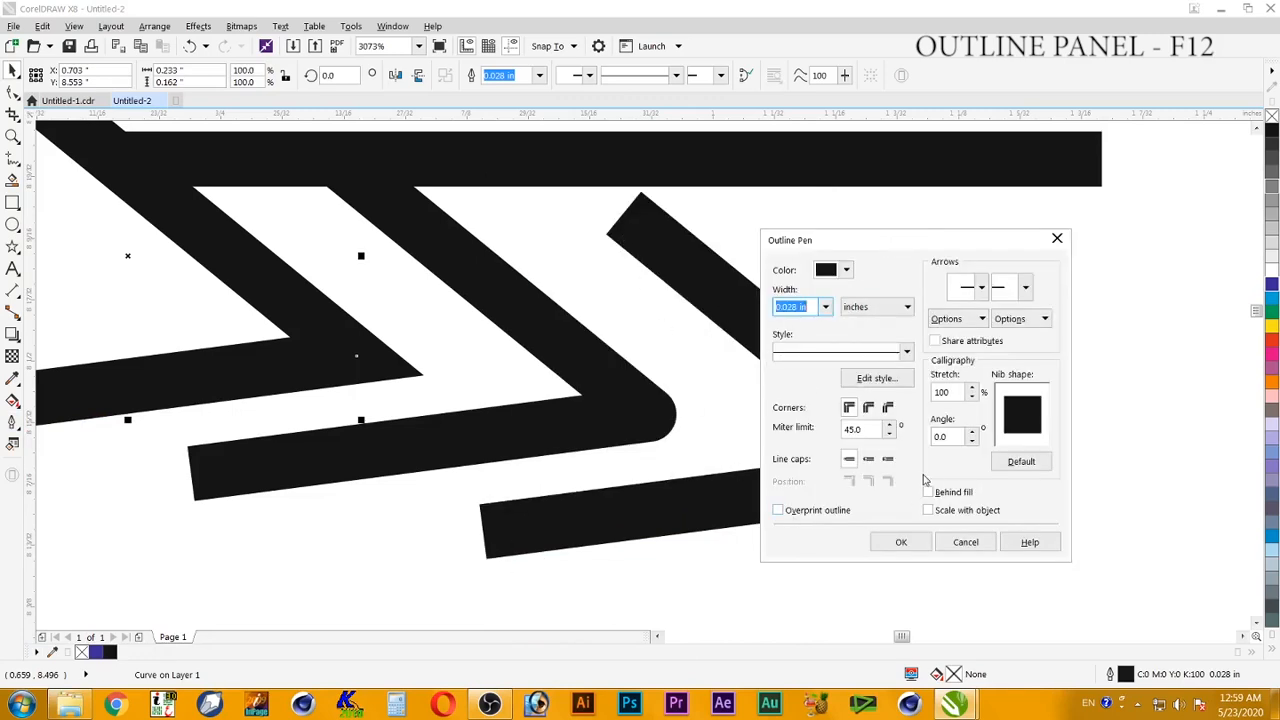
click(849, 460)
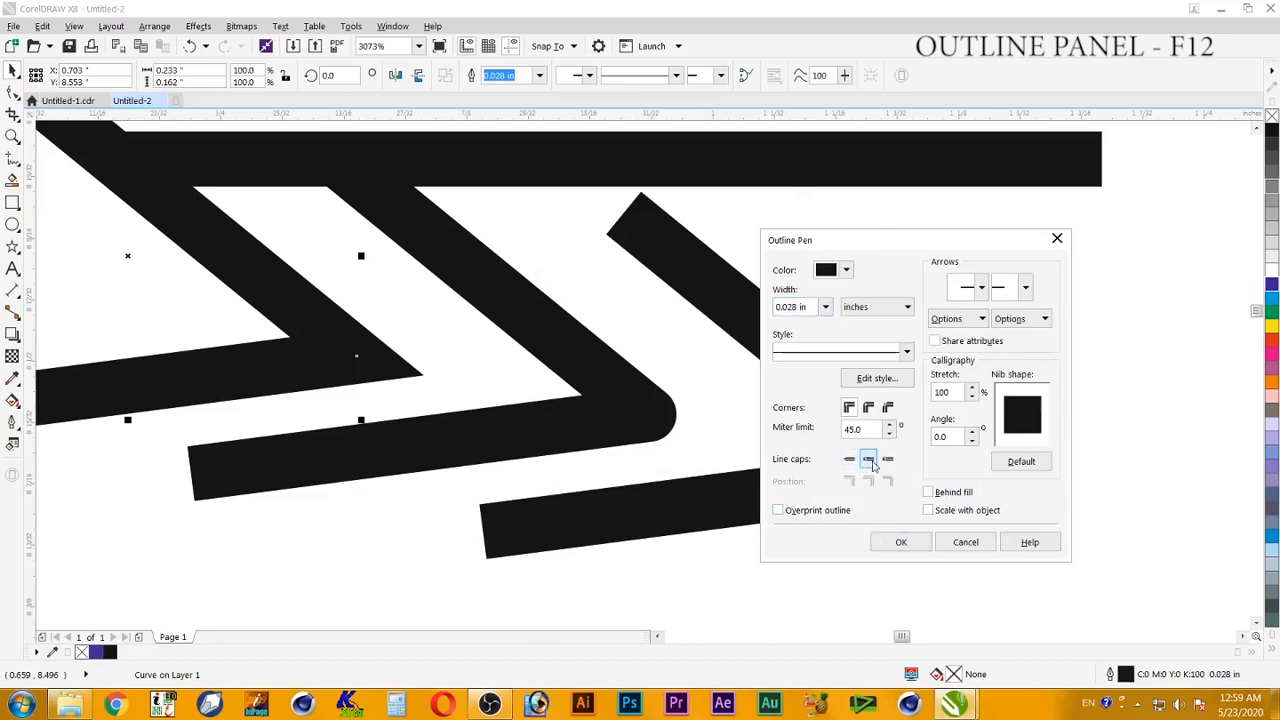
click(900, 542)
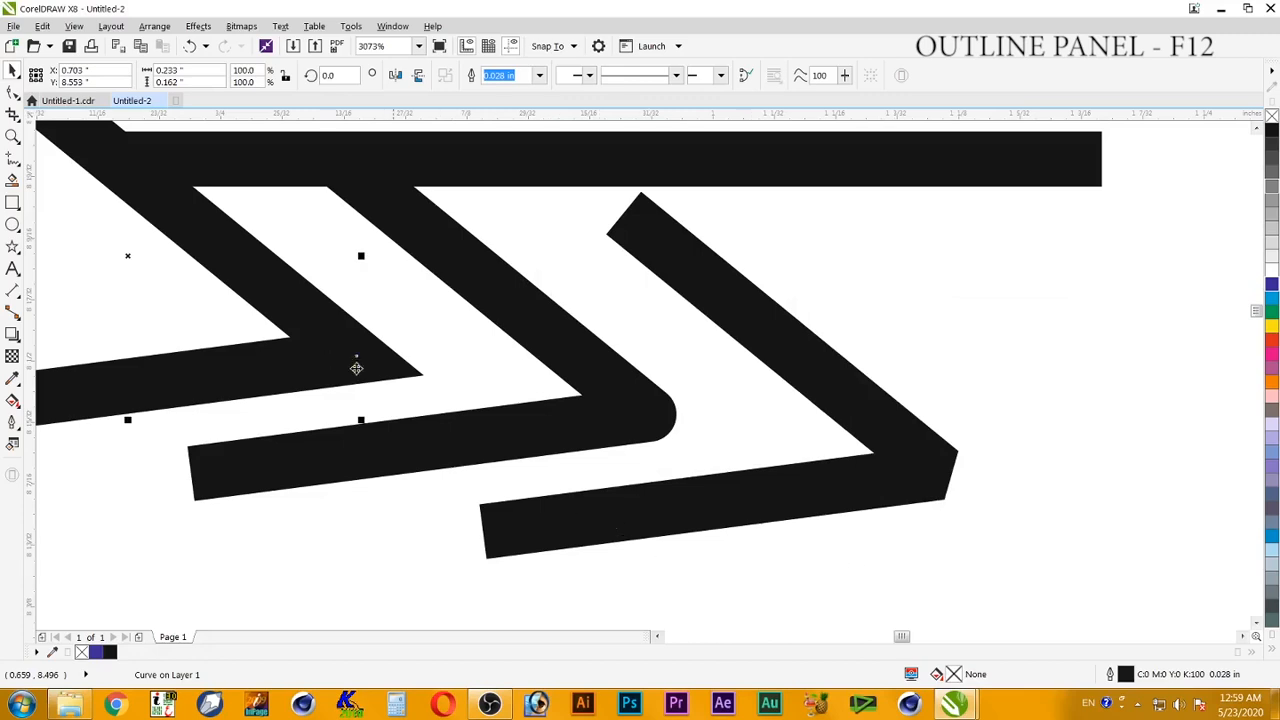
key(F3)
key(F2)
drag(863, 281, 976, 334)
key(F2)
drag(316, 320, 756, 497)
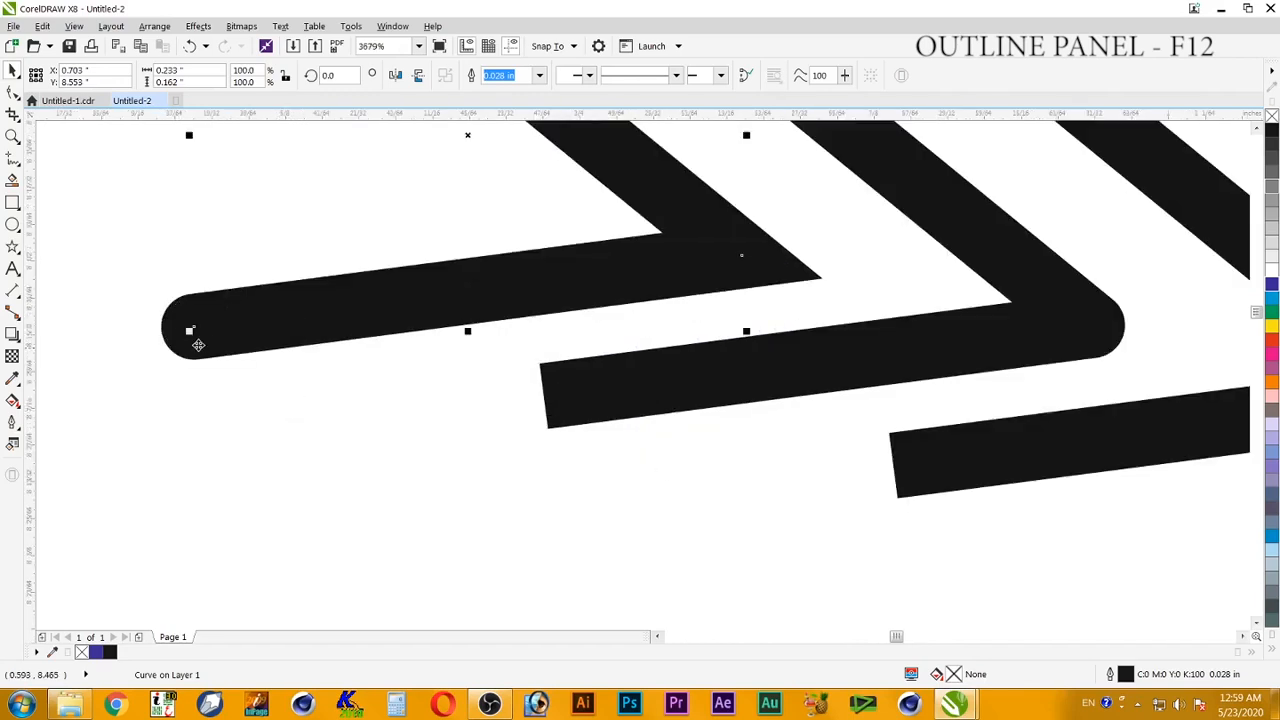
Undo the last line cap change, reapply round line caps to the leftmost angled line, and check its end node with the Shape tool.
key(ctrl+z)
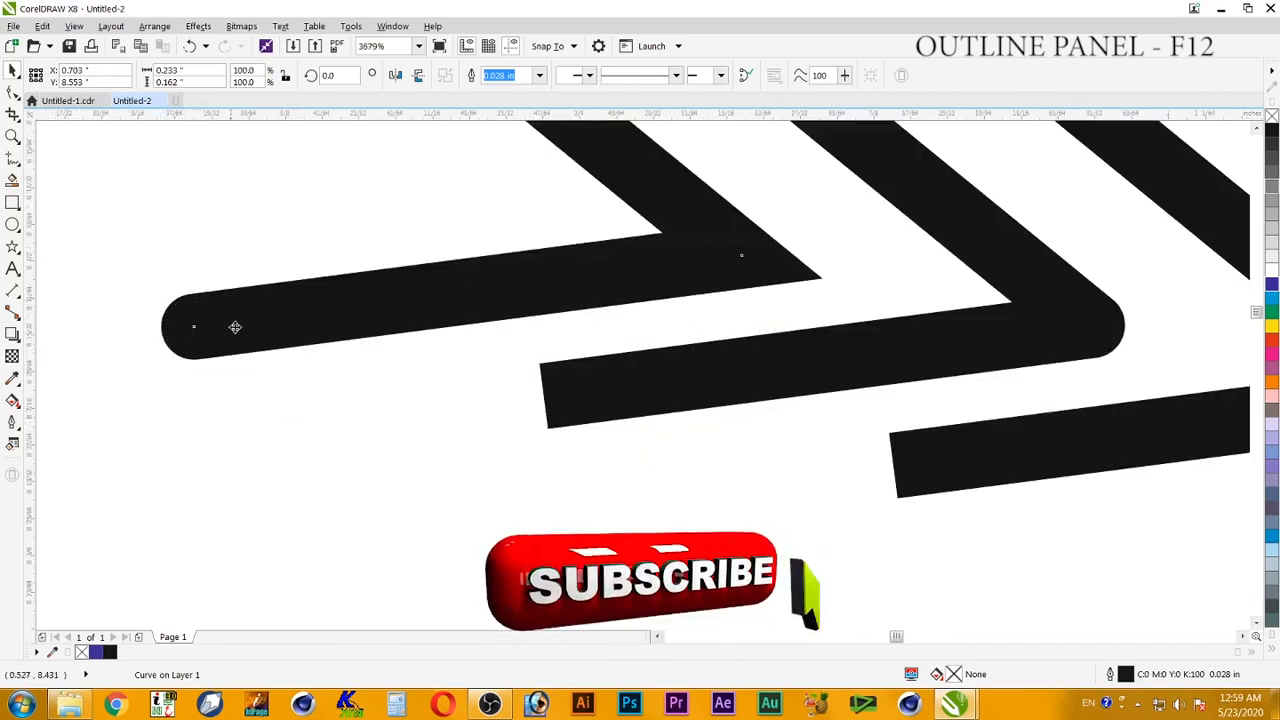
click(13, 422)
click(56, 424)
click(593, 407)
click(625, 490)
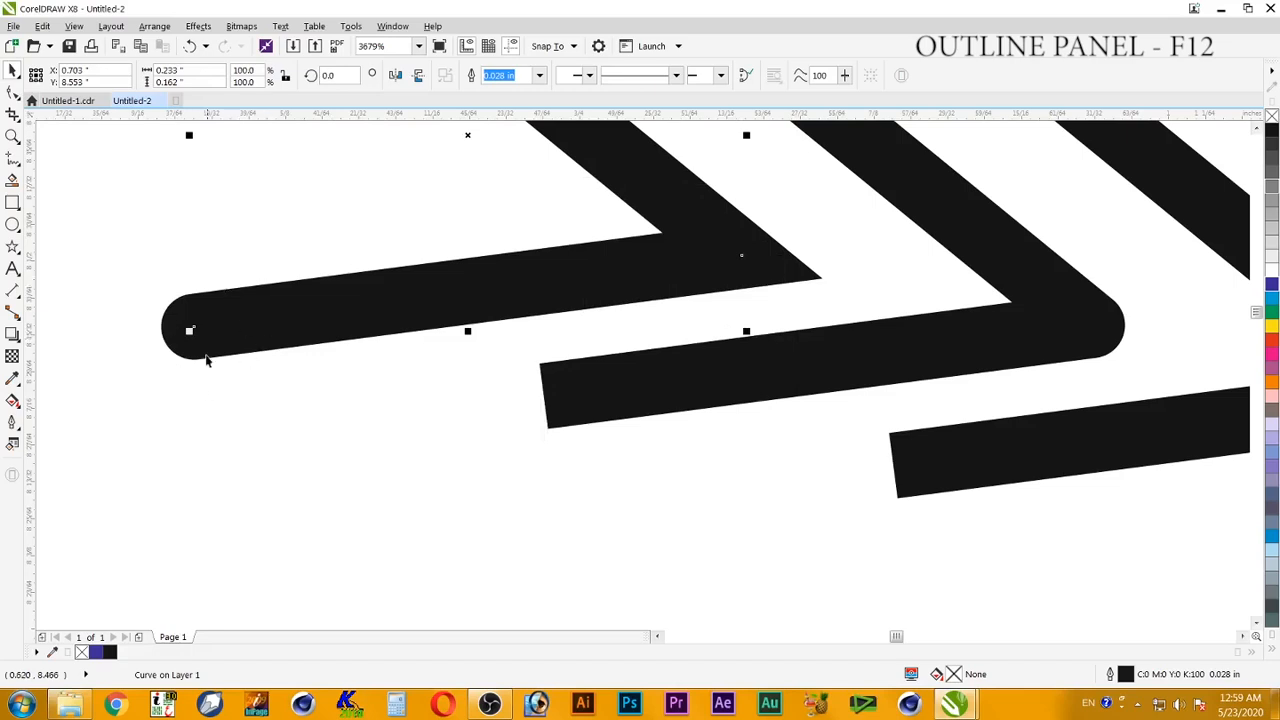
click(13, 91)
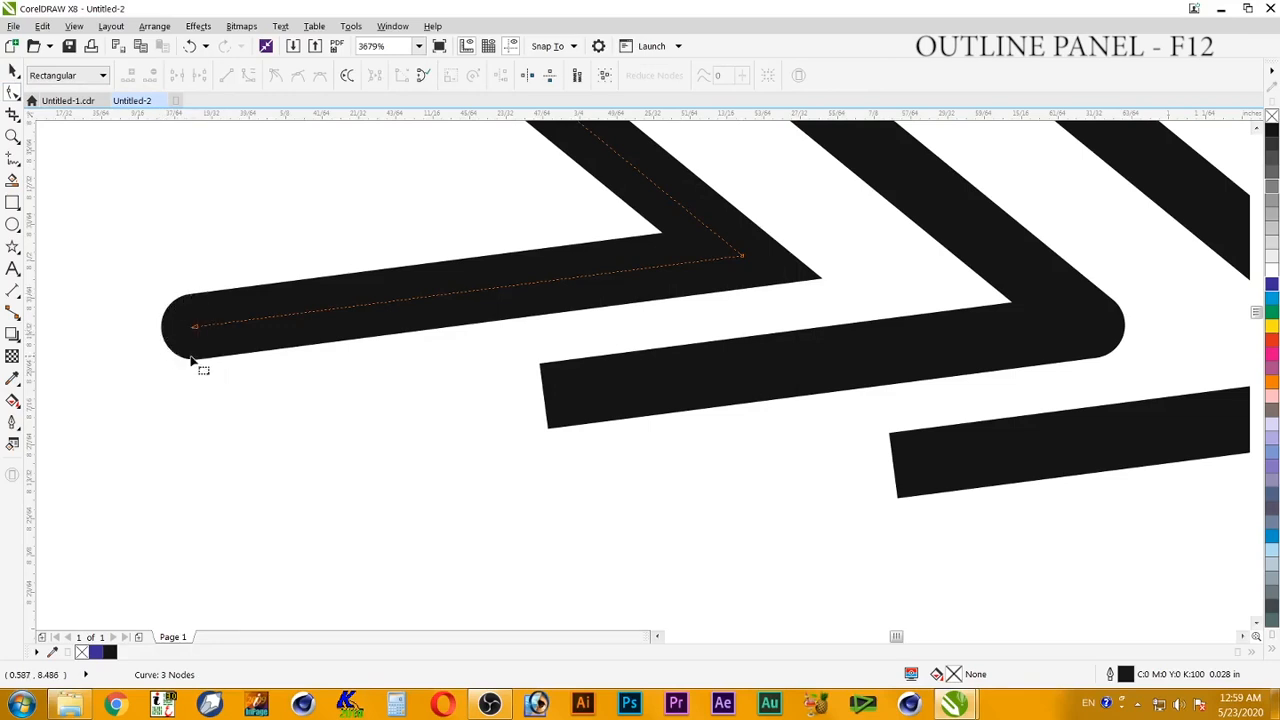
click(12, 72)
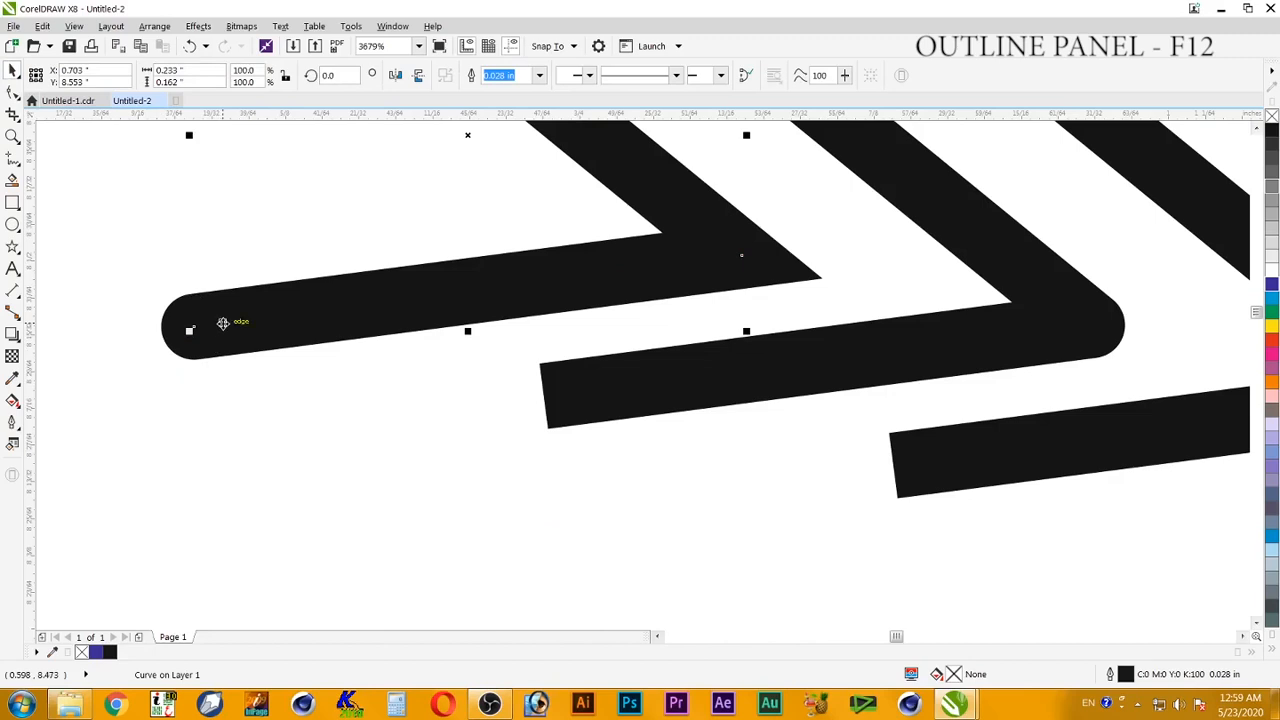
Apply extended square line caps to the leftmost angled line in Outline Pen and compare its end with the middle angled line's.
click(13, 423)
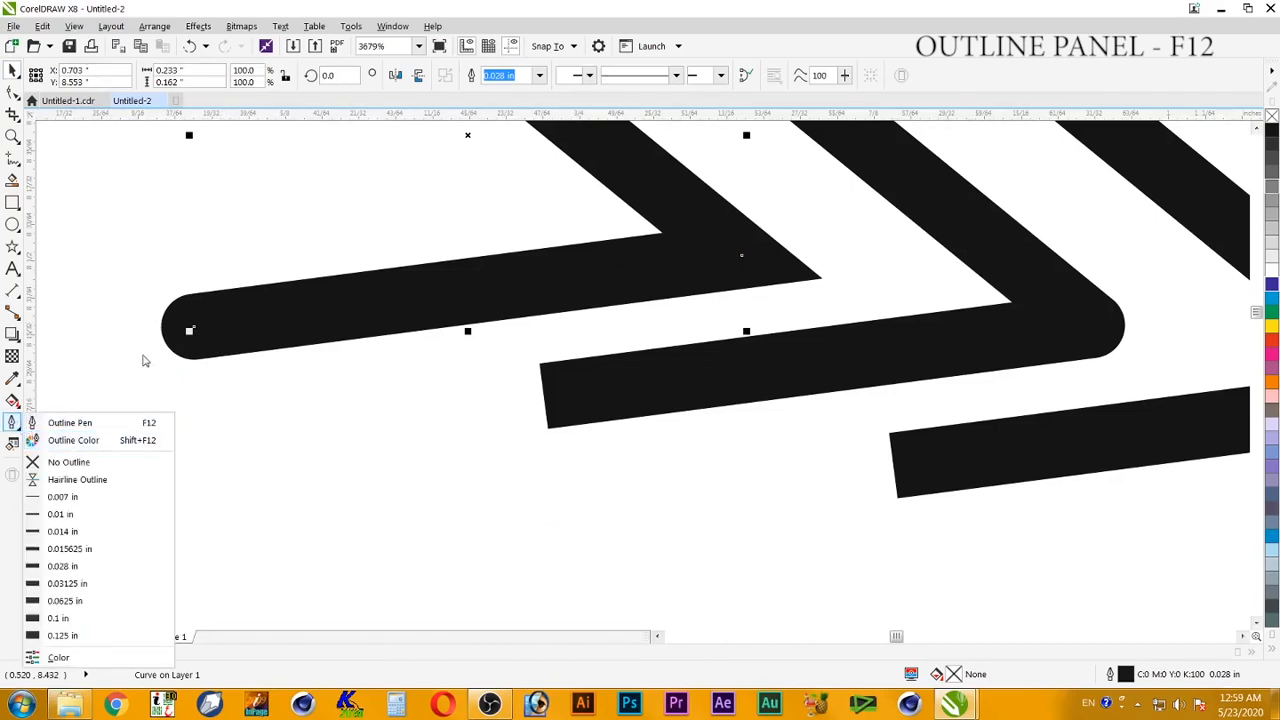
click(119, 424)
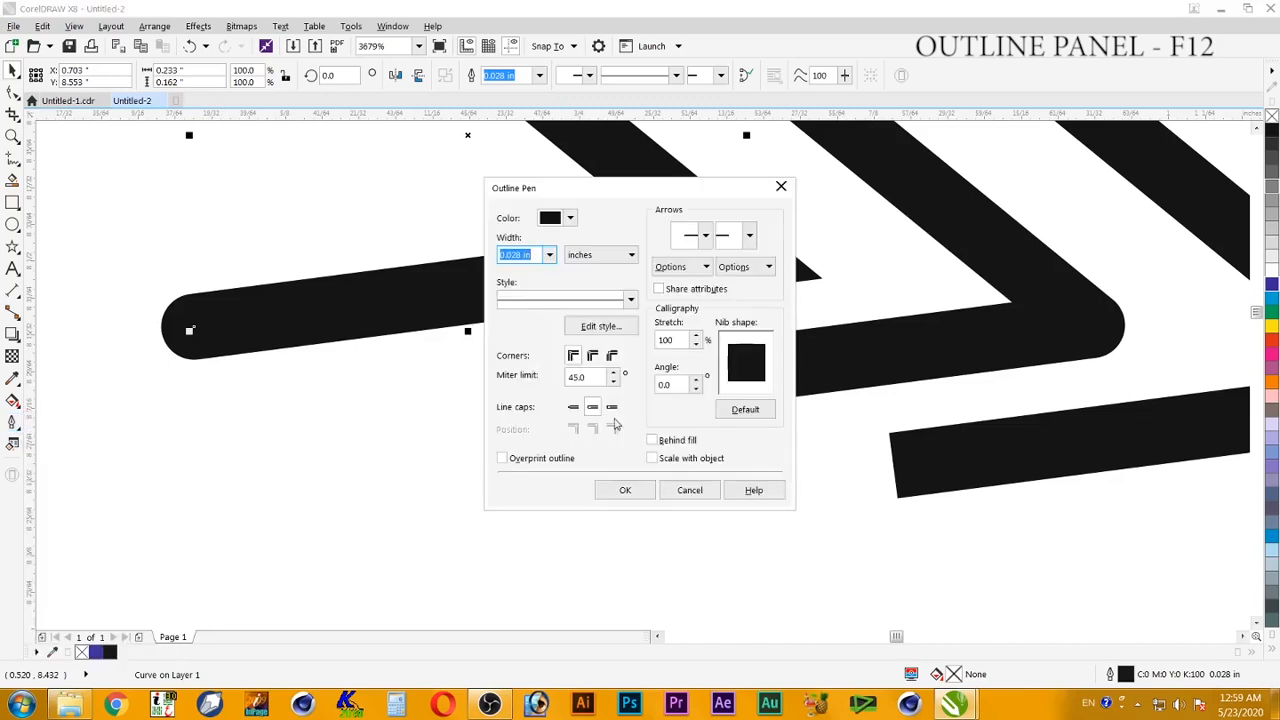
click(611, 408)
click(627, 492)
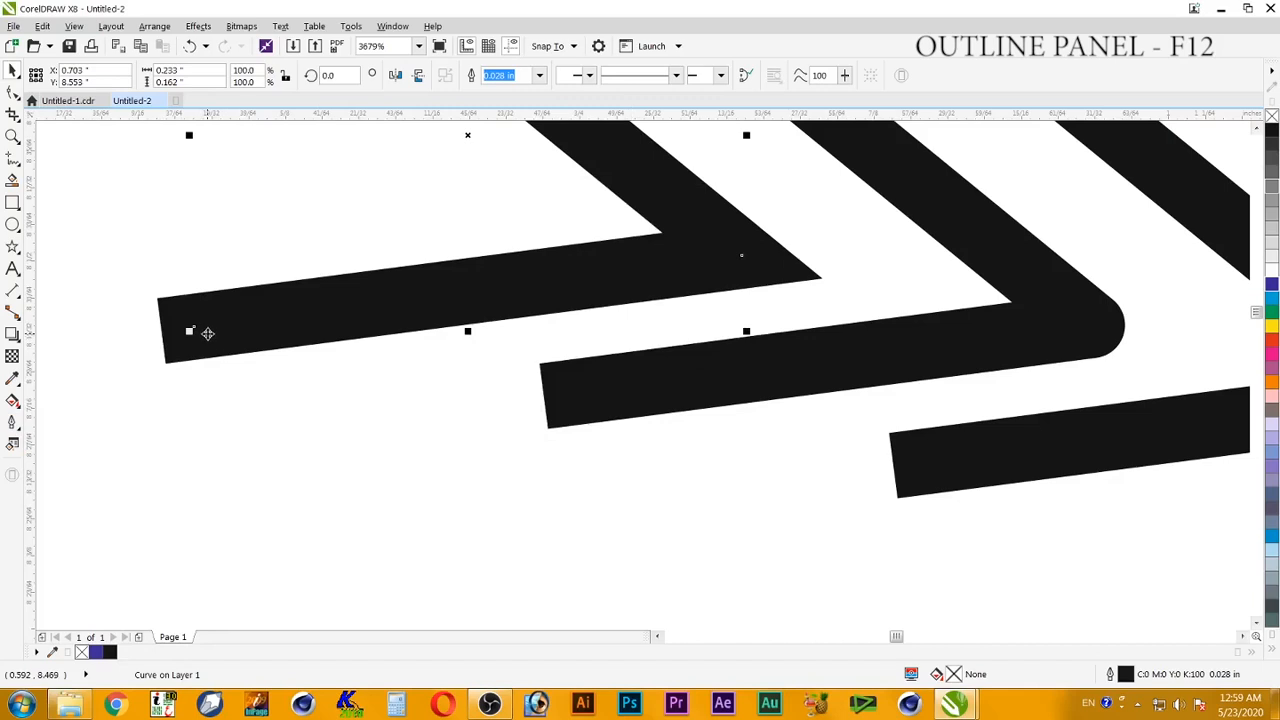
click(593, 403)
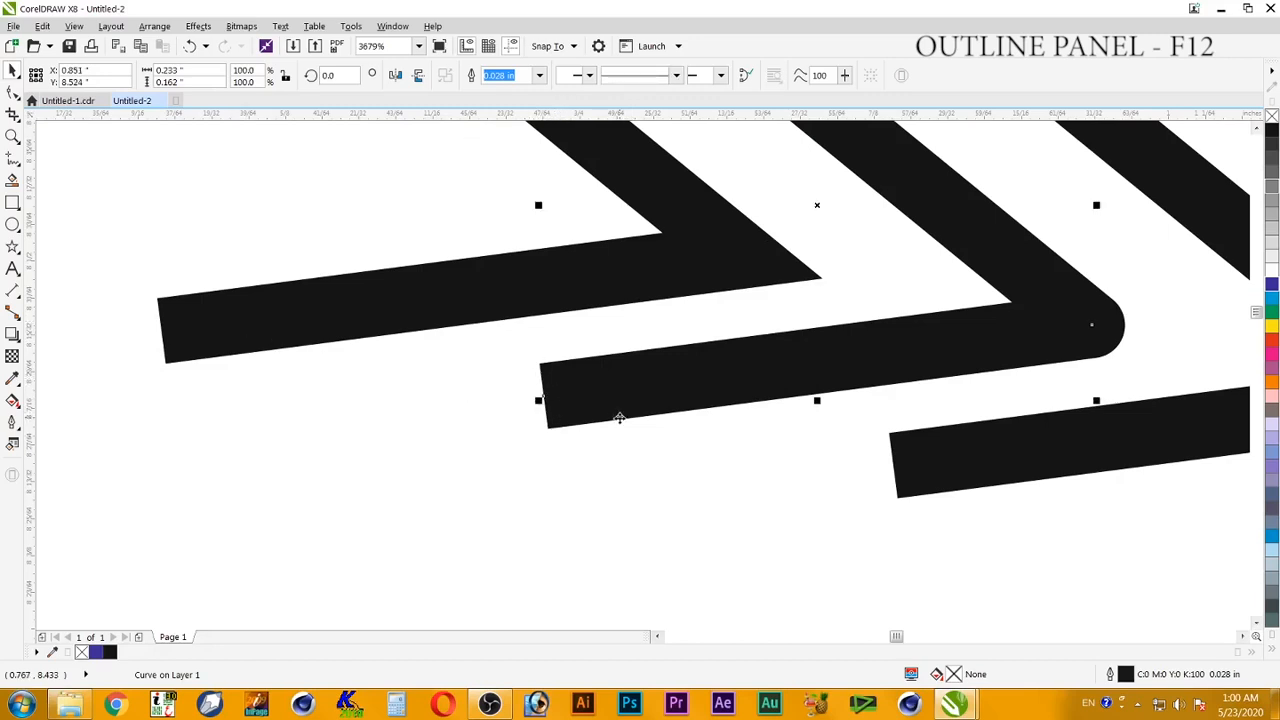
click(541, 397)
click(309, 312)
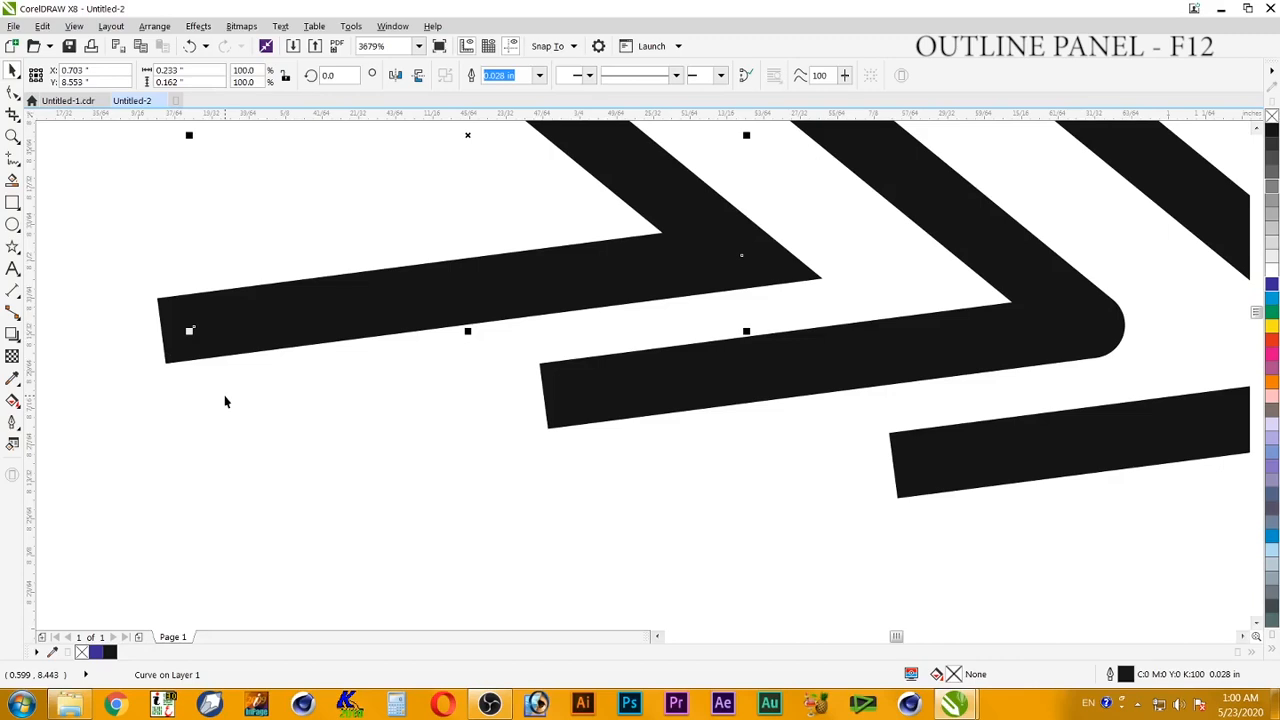
click(249, 462)
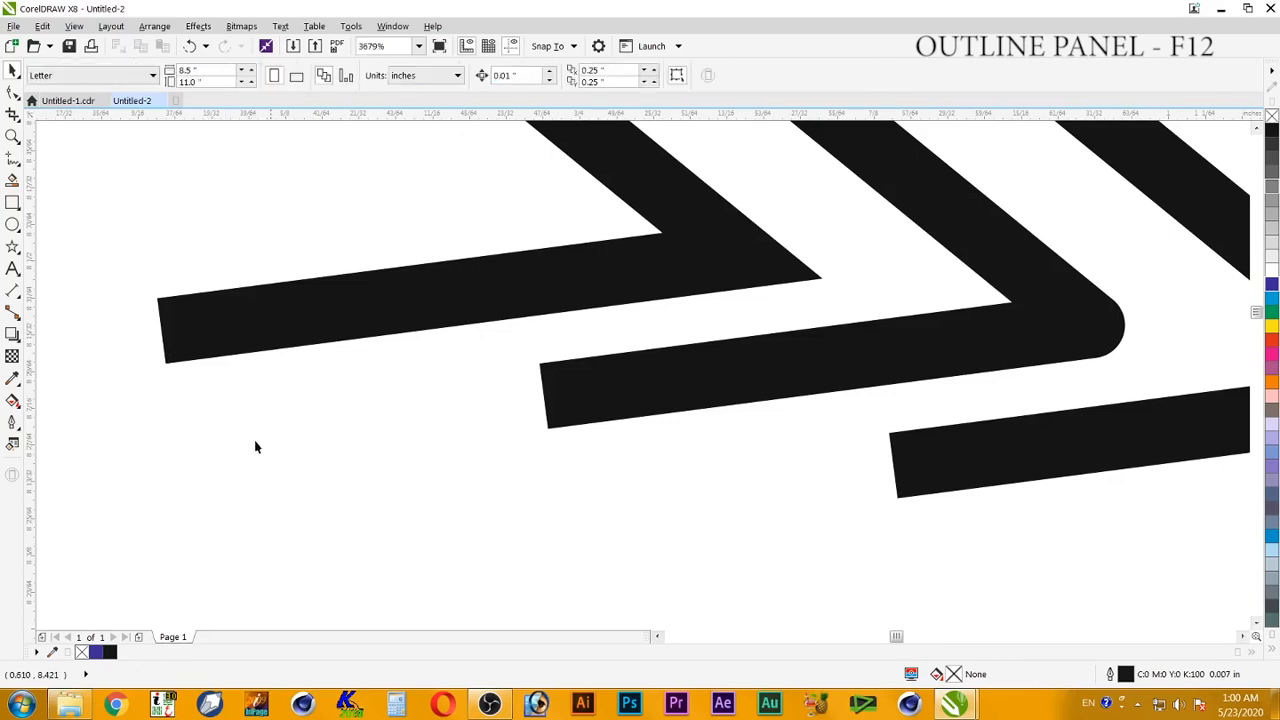
Select the three angled lines and the horizontal line together and move them up about 0.2 in.
scroll(334, 421, down, 2)
scroll(335, 419, down, 1)
drag(727, 218, 310, 466)
drag(623, 406, 584, 268)
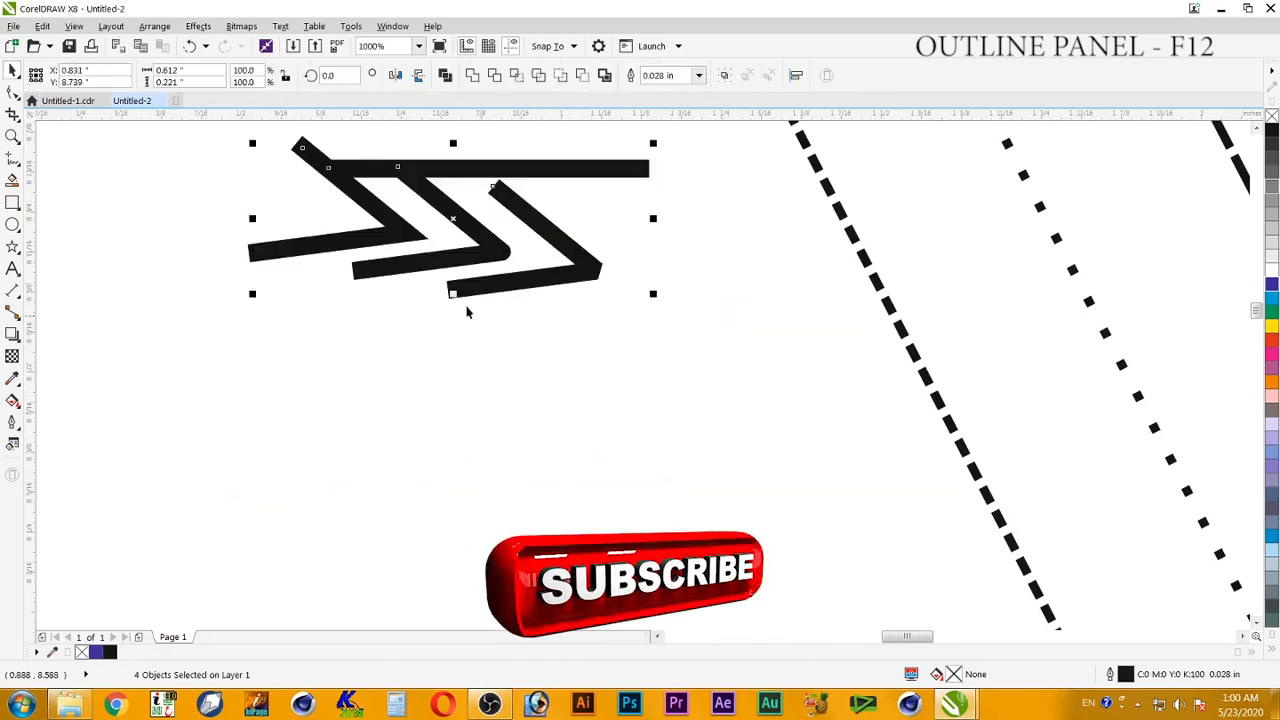
Add a bold letter M as artistic text below the angled lines and move it slightly down and to the left.
click(12, 203)
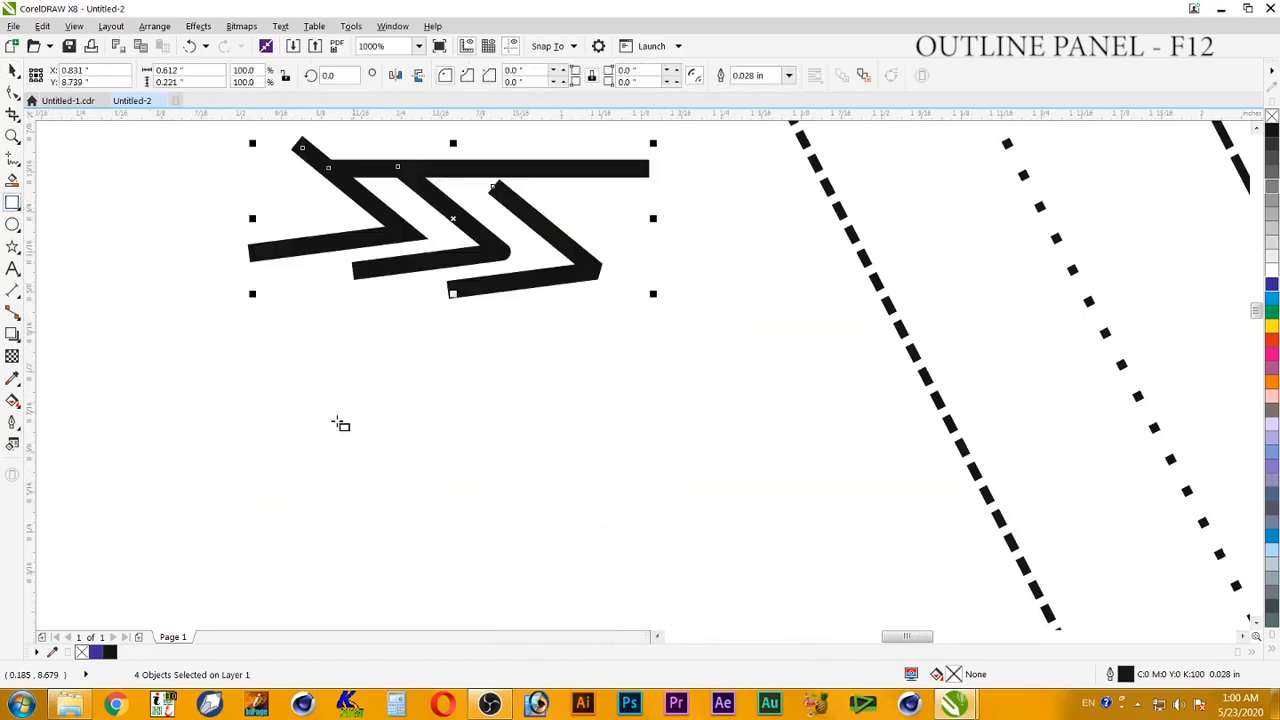
click(12, 268)
click(363, 480)
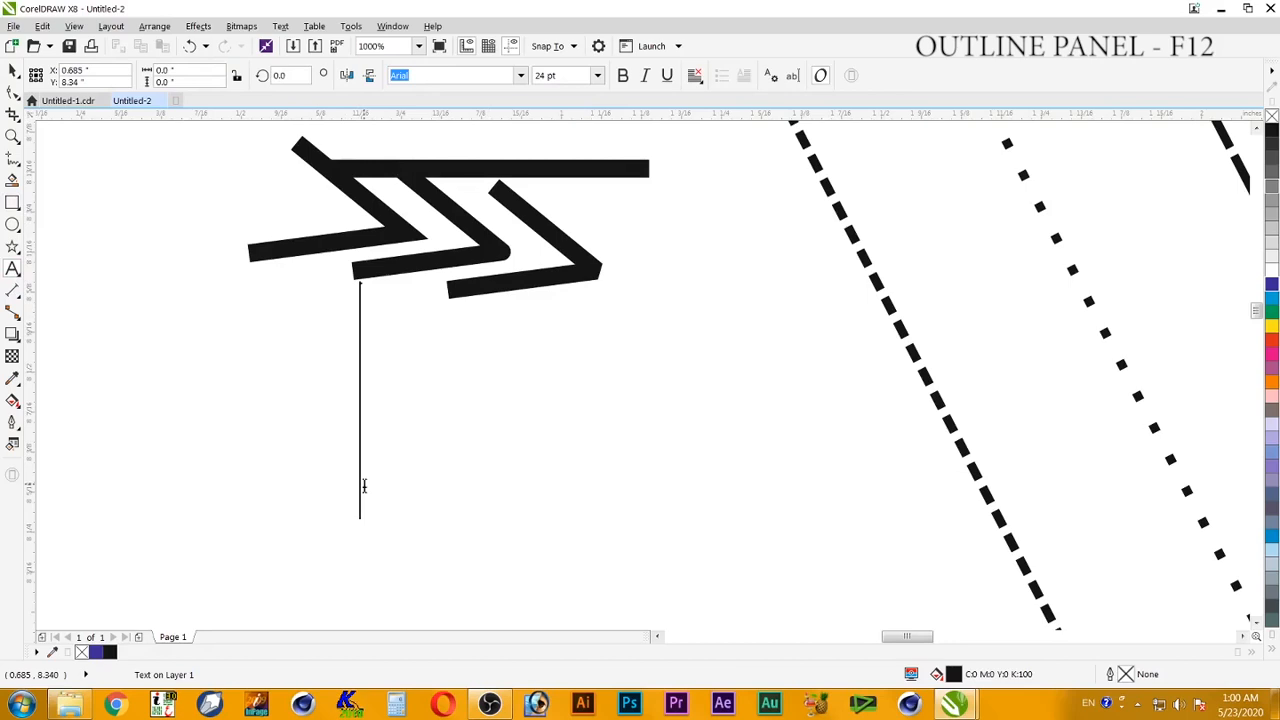
text(M)
key(ctrl+space)
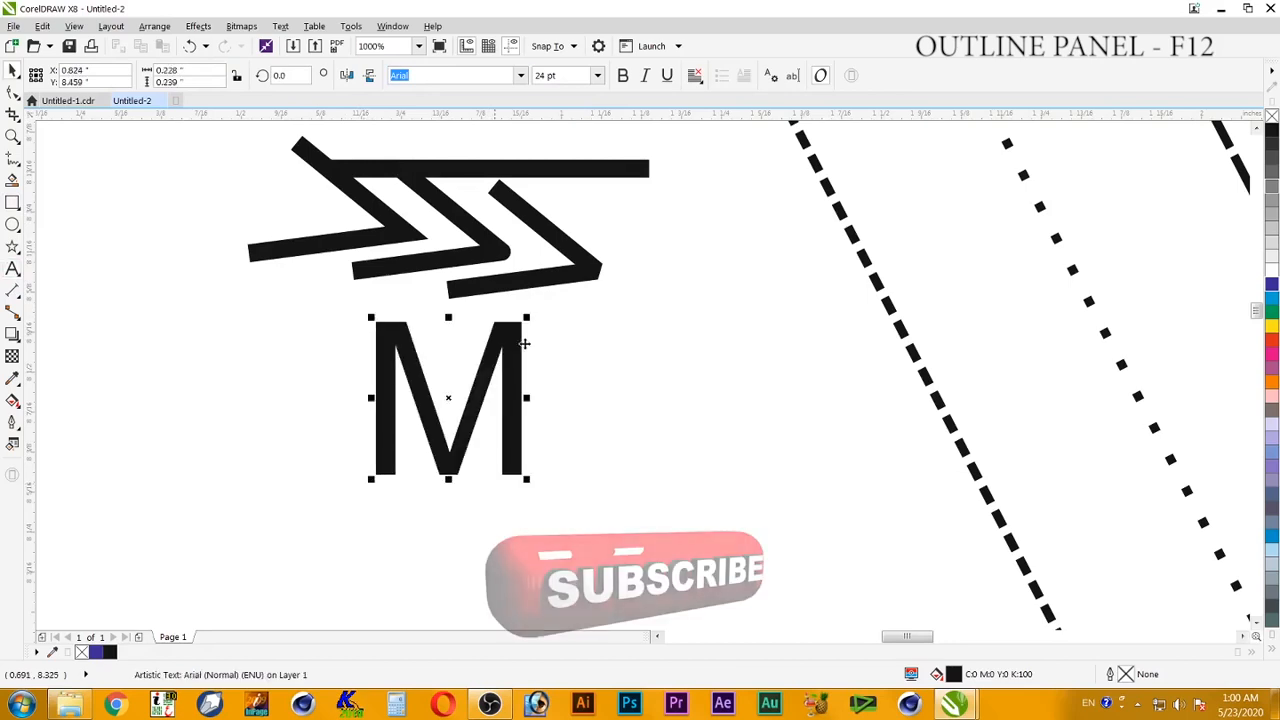
click(658, 318)
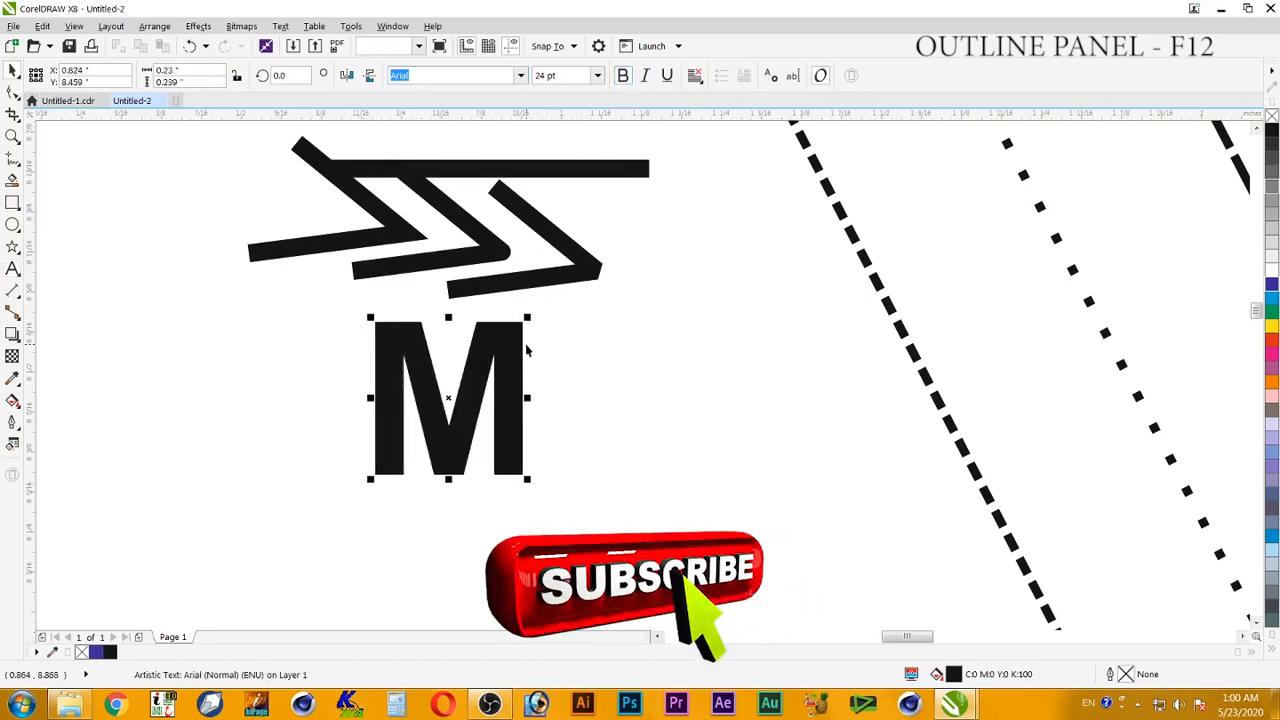
drag(512, 346, 474, 386)
key(z)
drag(500, 329, 290, 545)
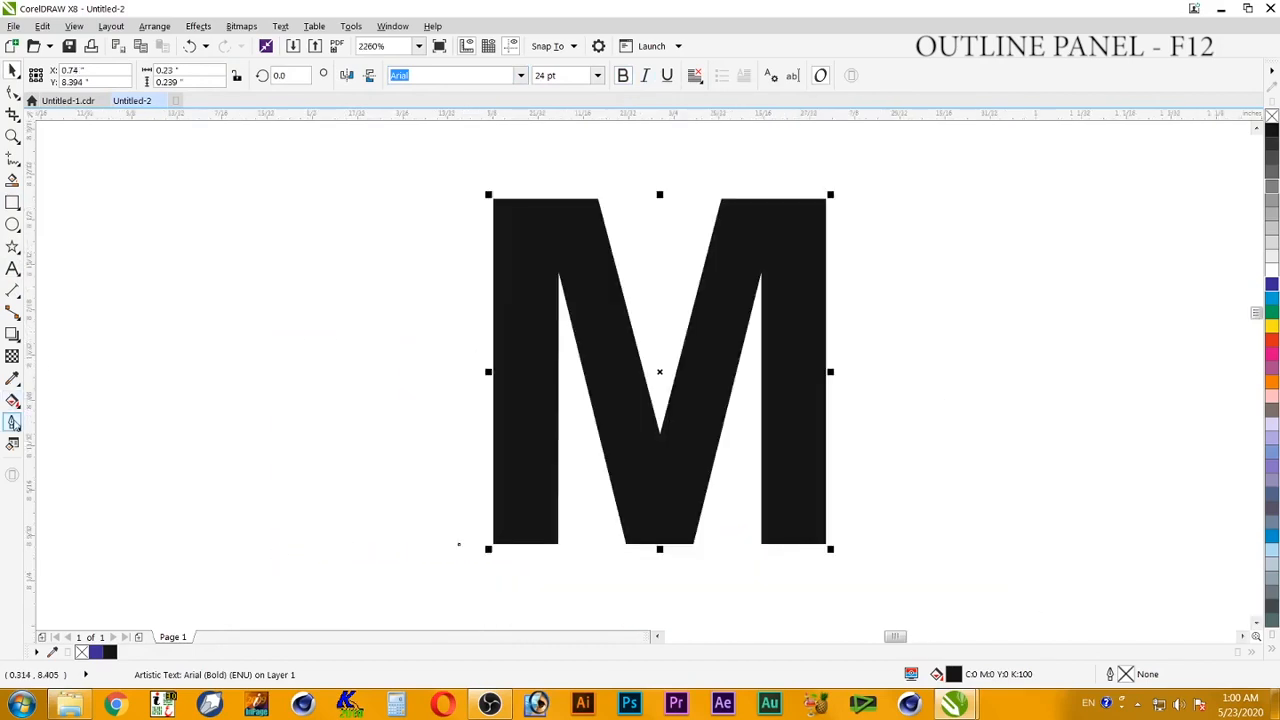
Set the letter M's outline width to 0.028 in in Outline Pen.
click(12, 422)
click(80, 428)
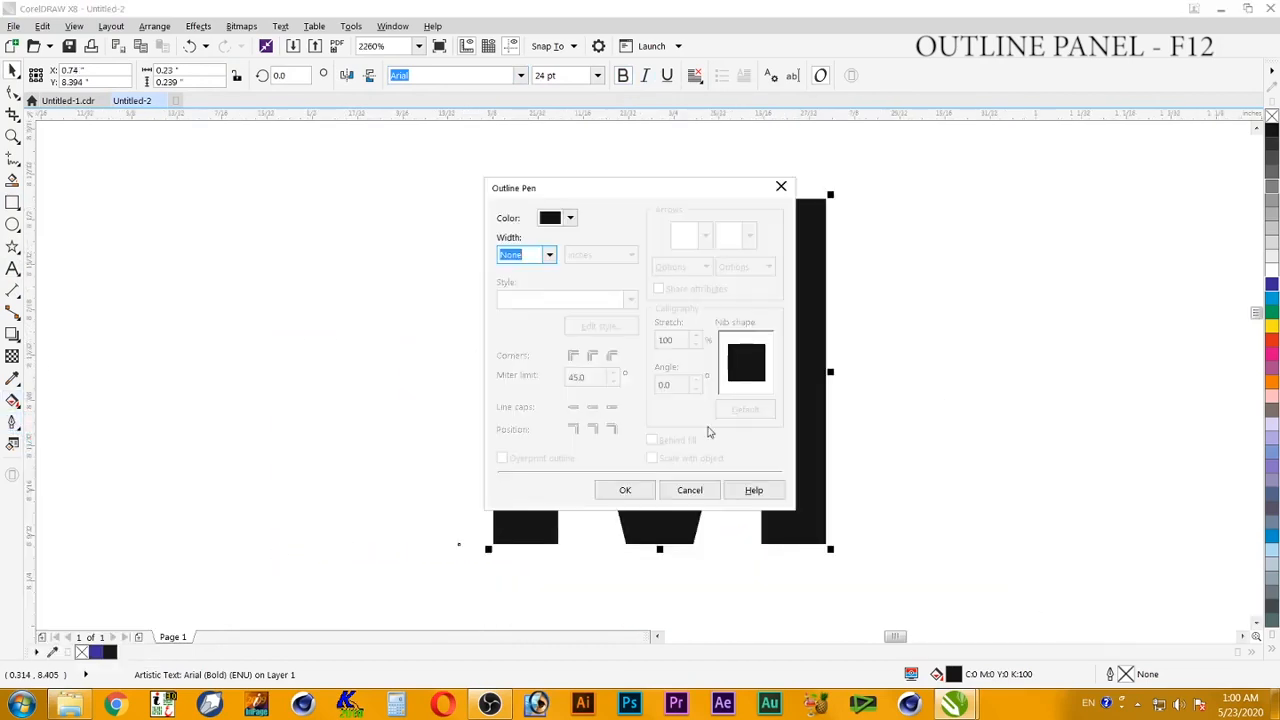
click(550, 257)
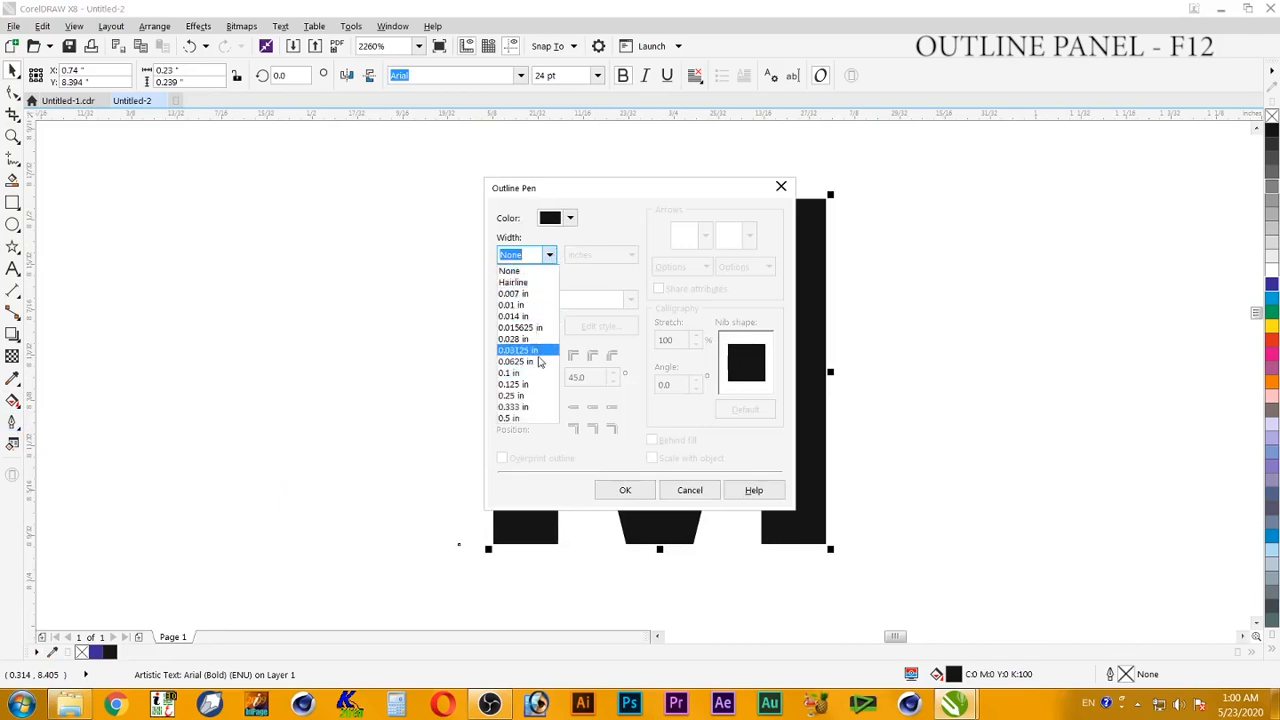
click(535, 364)
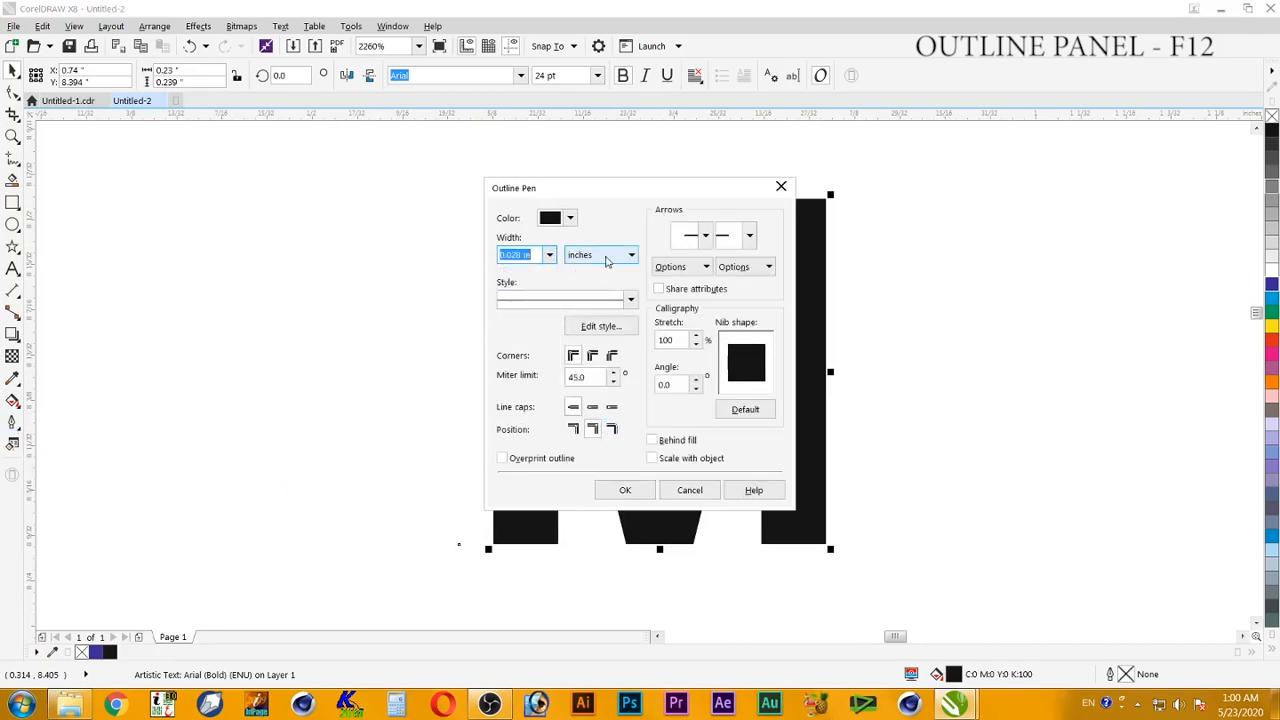
click(629, 300)
click(630, 302)
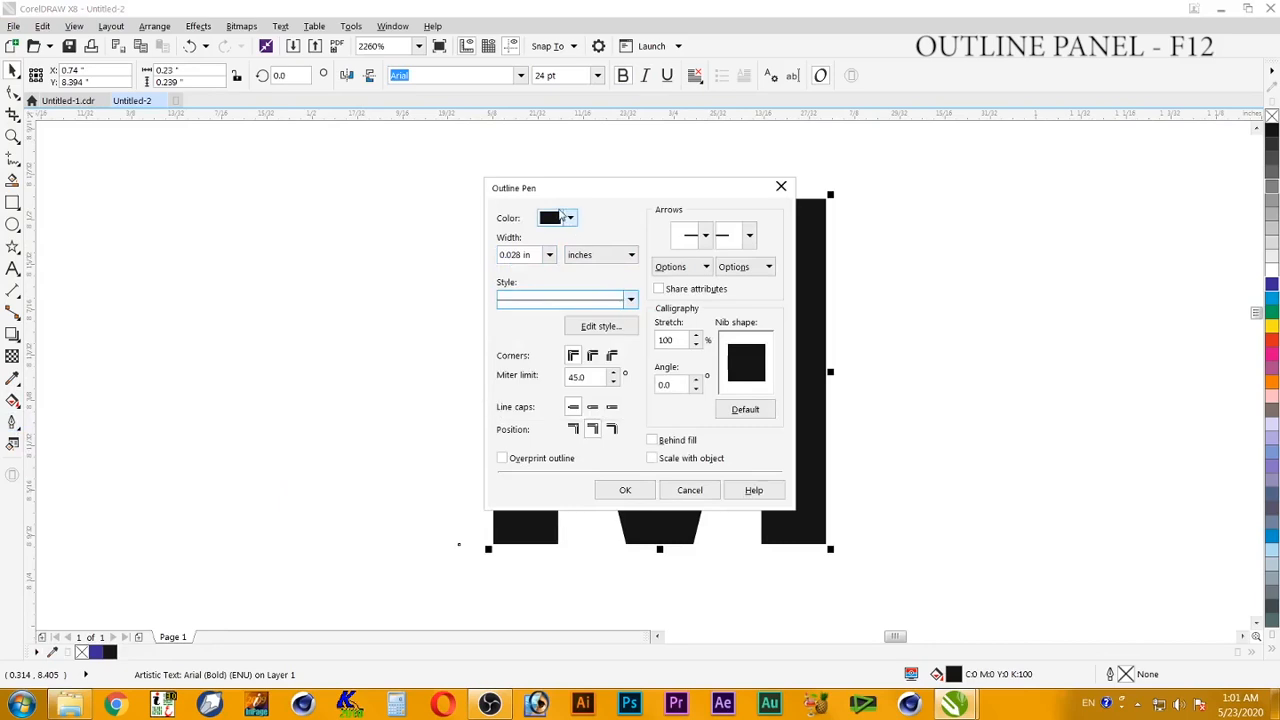
Try round corners and round line caps, return to mitered corners and square line caps, and apply the outline to the letter M.
click(593, 356)
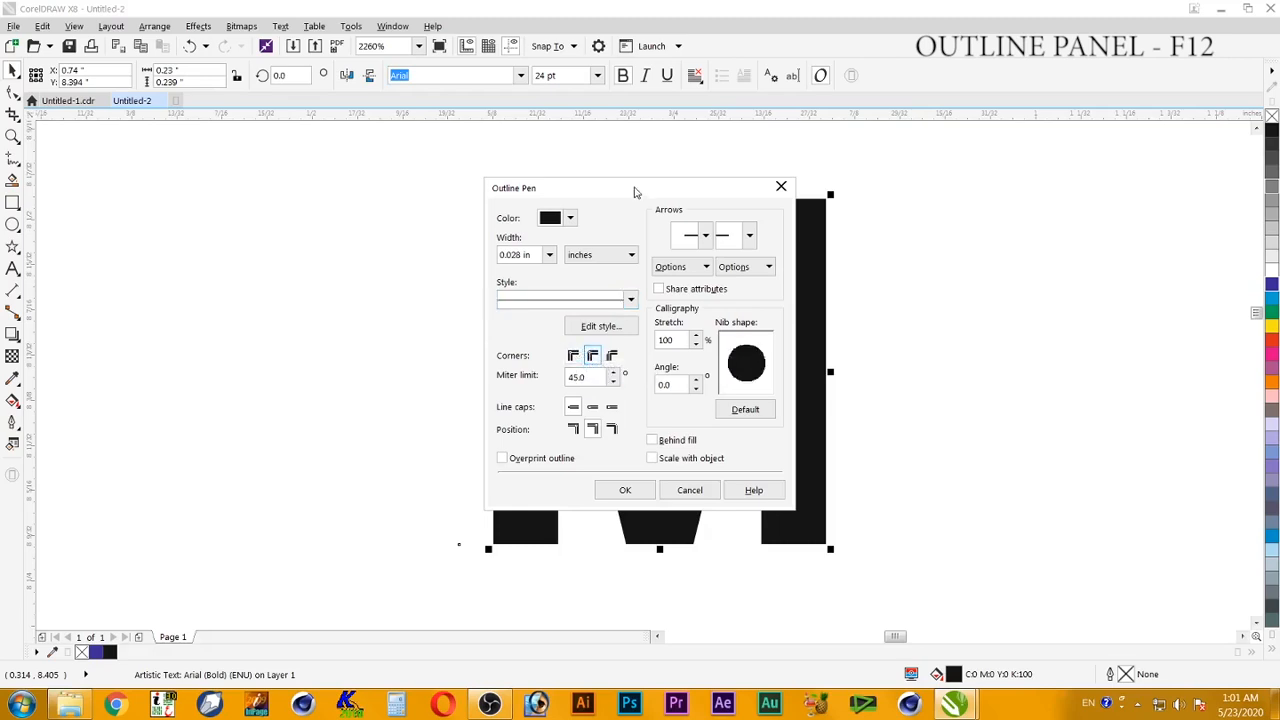
drag(634, 191, 361, 187)
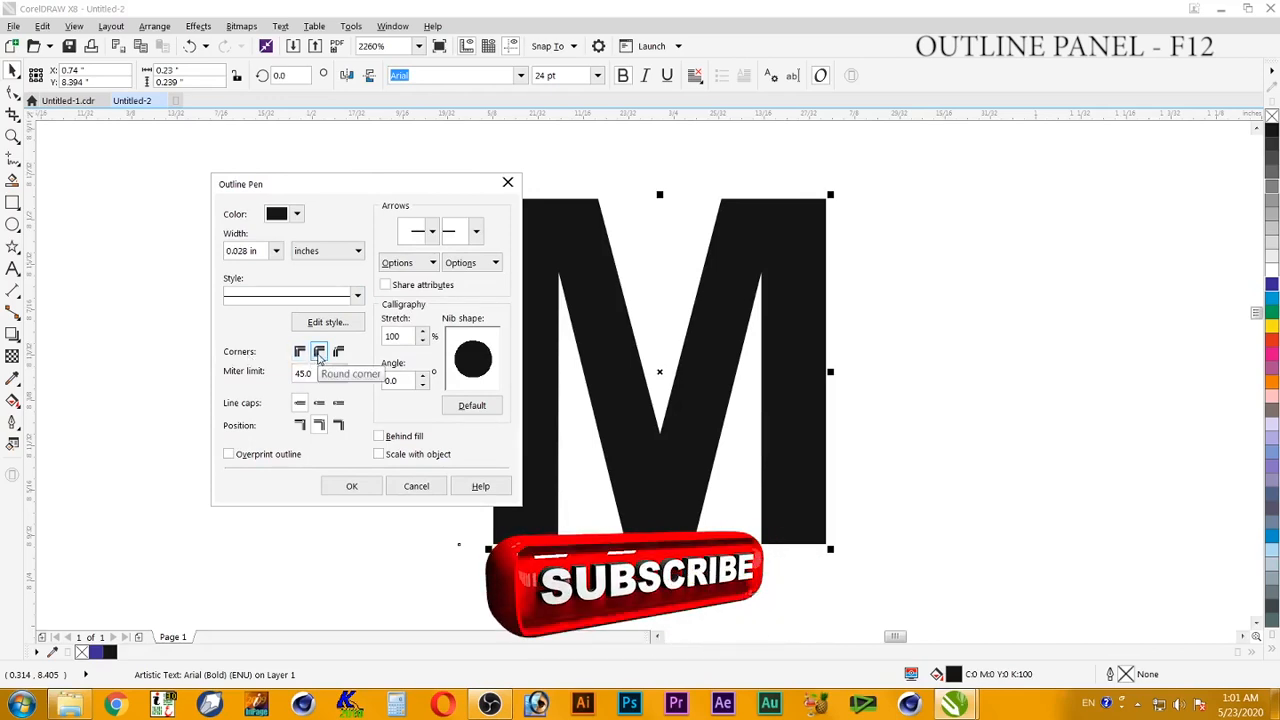
click(320, 404)
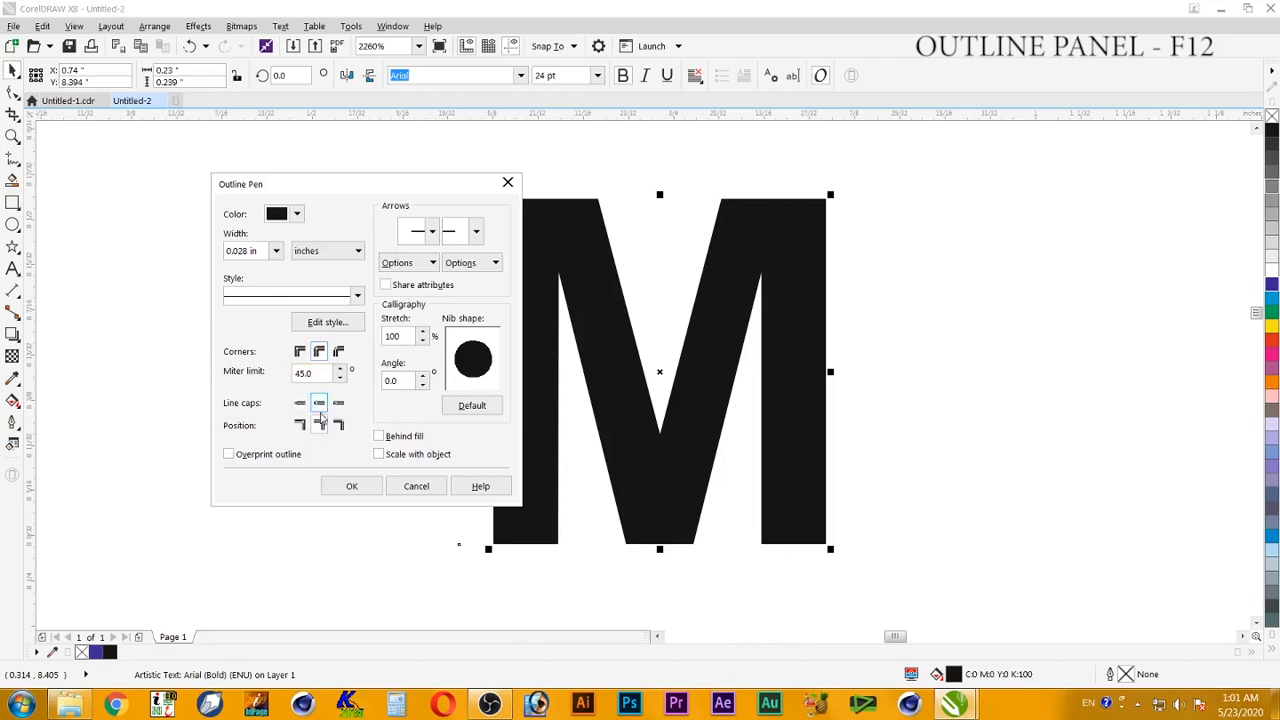
click(300, 351)
click(301, 403)
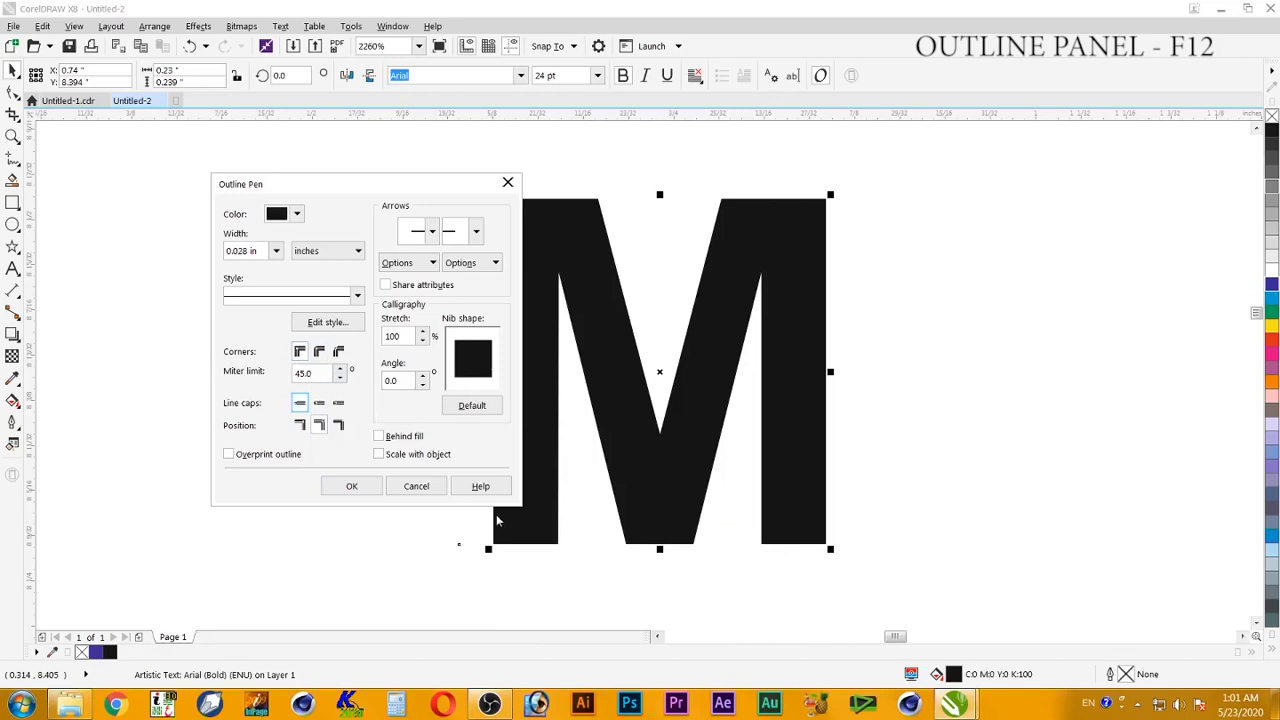
click(351, 487)
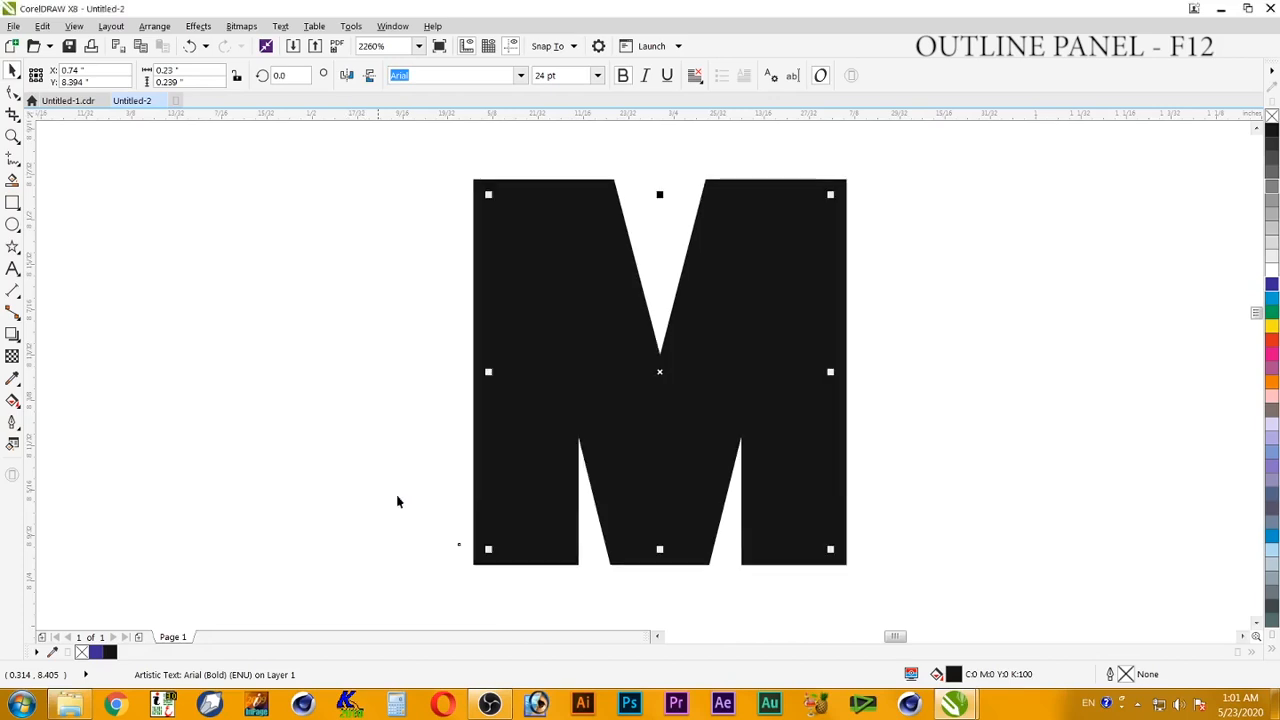
Color the letter M's outline red and place the outline behind the fill.
click(1273, 342)
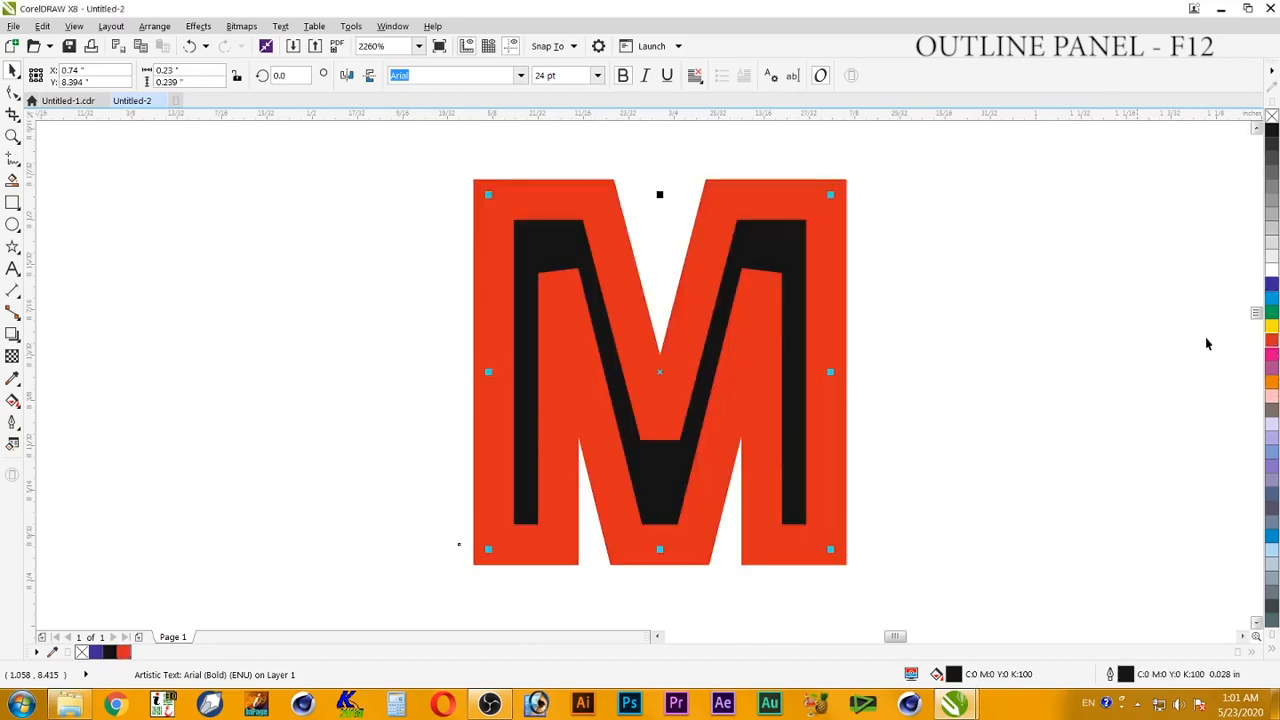
click(12, 423)
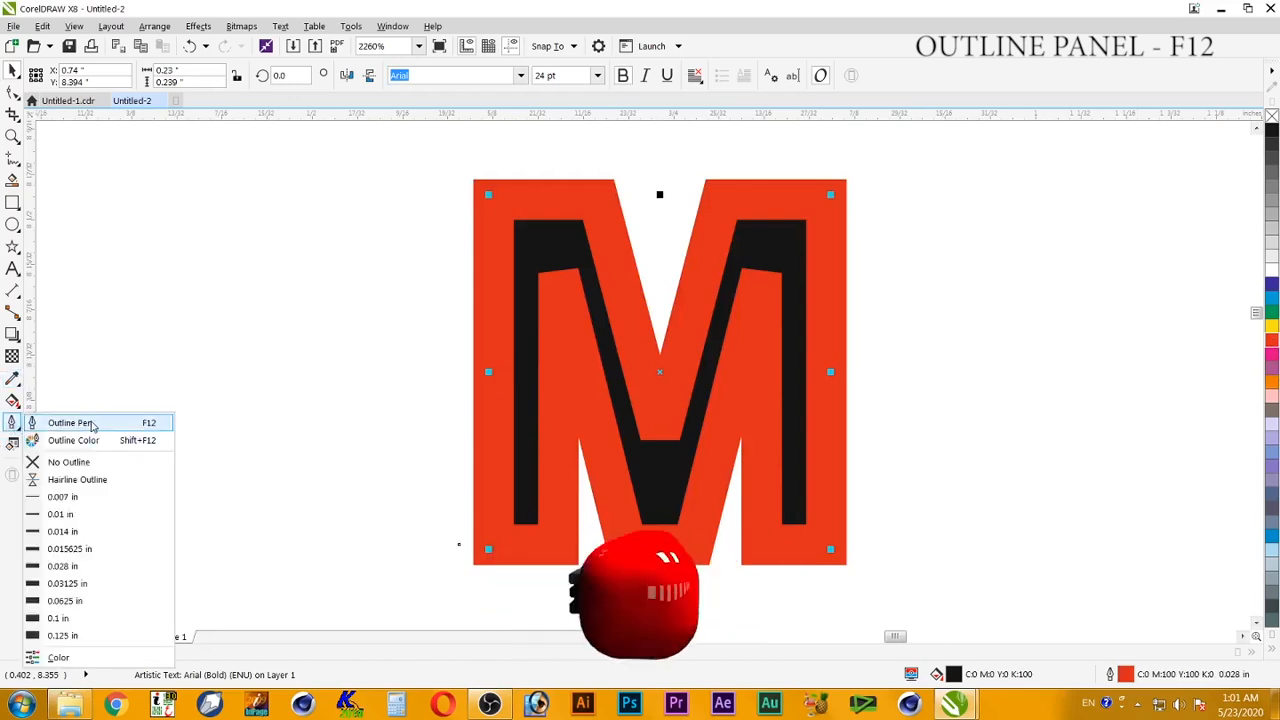
click(72, 423)
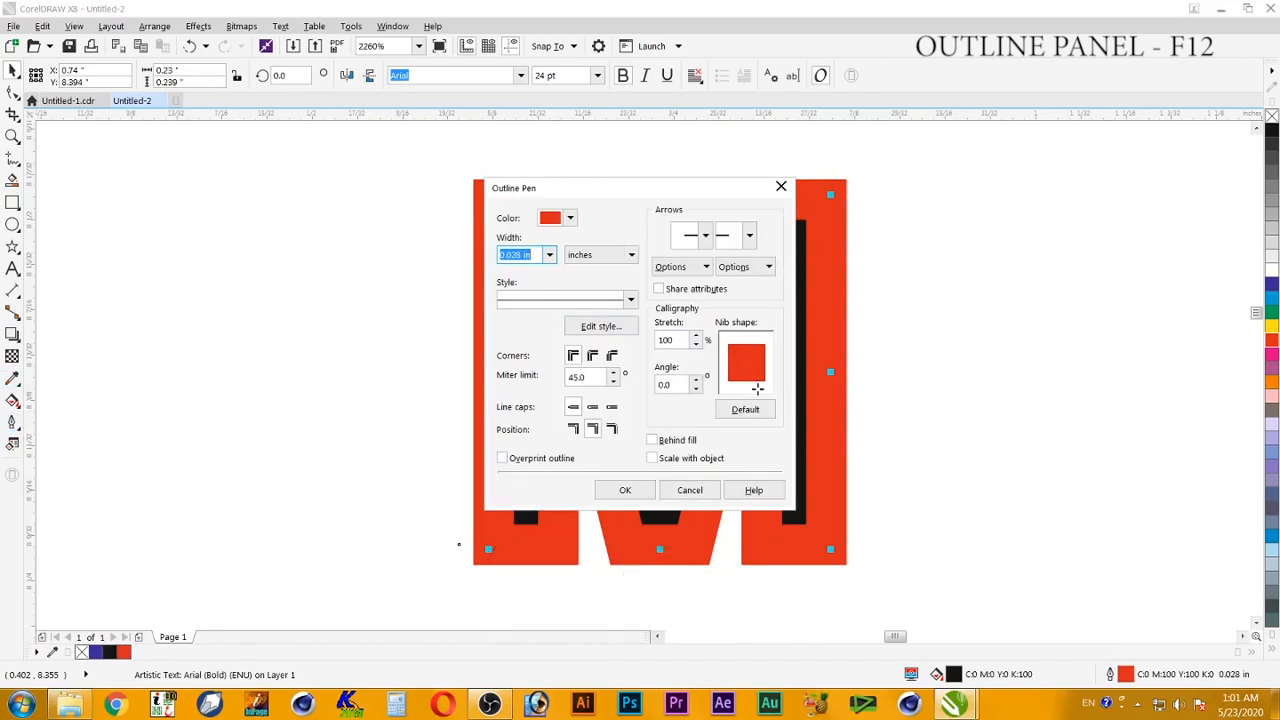
drag(680, 193, 285, 200)
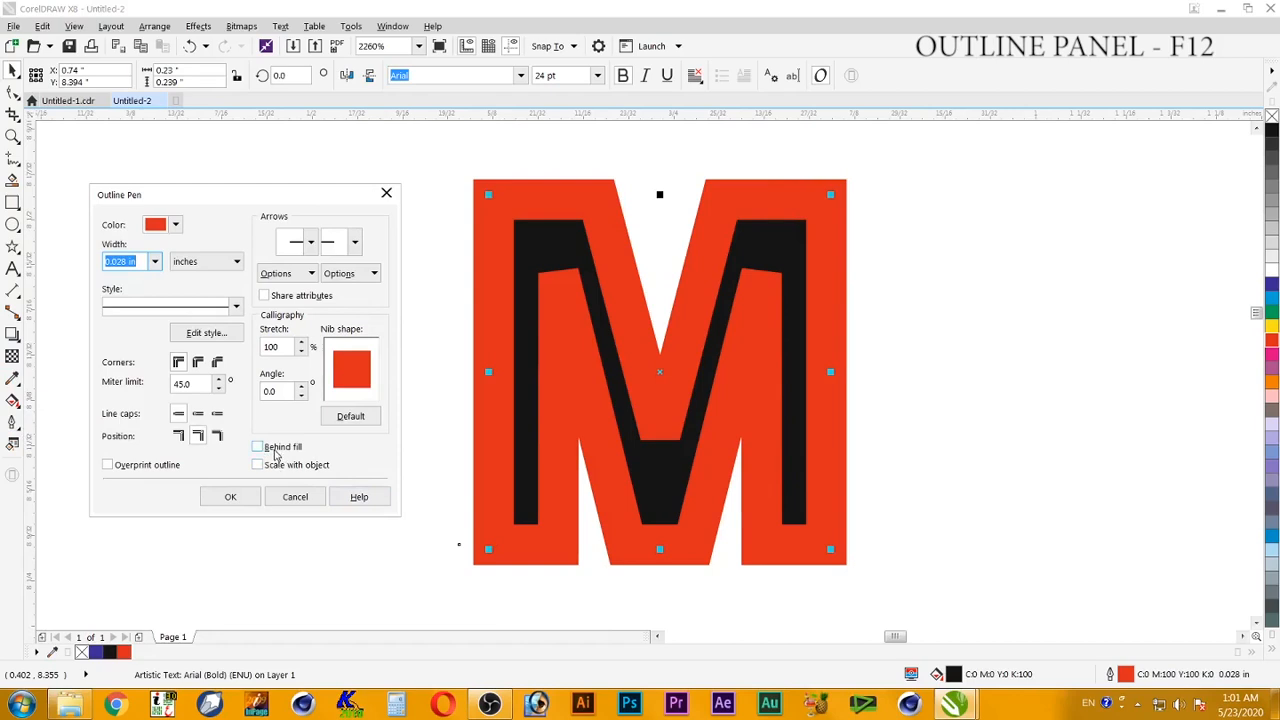
click(272, 449)
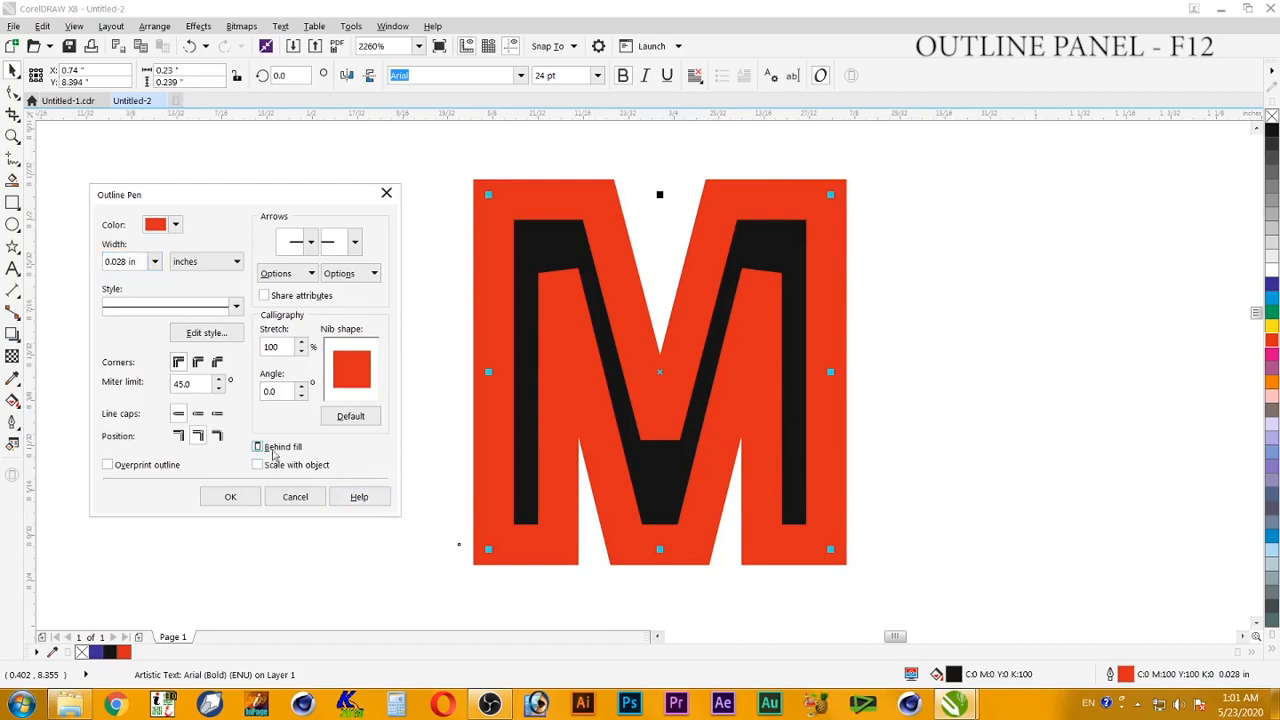
click(232, 500)
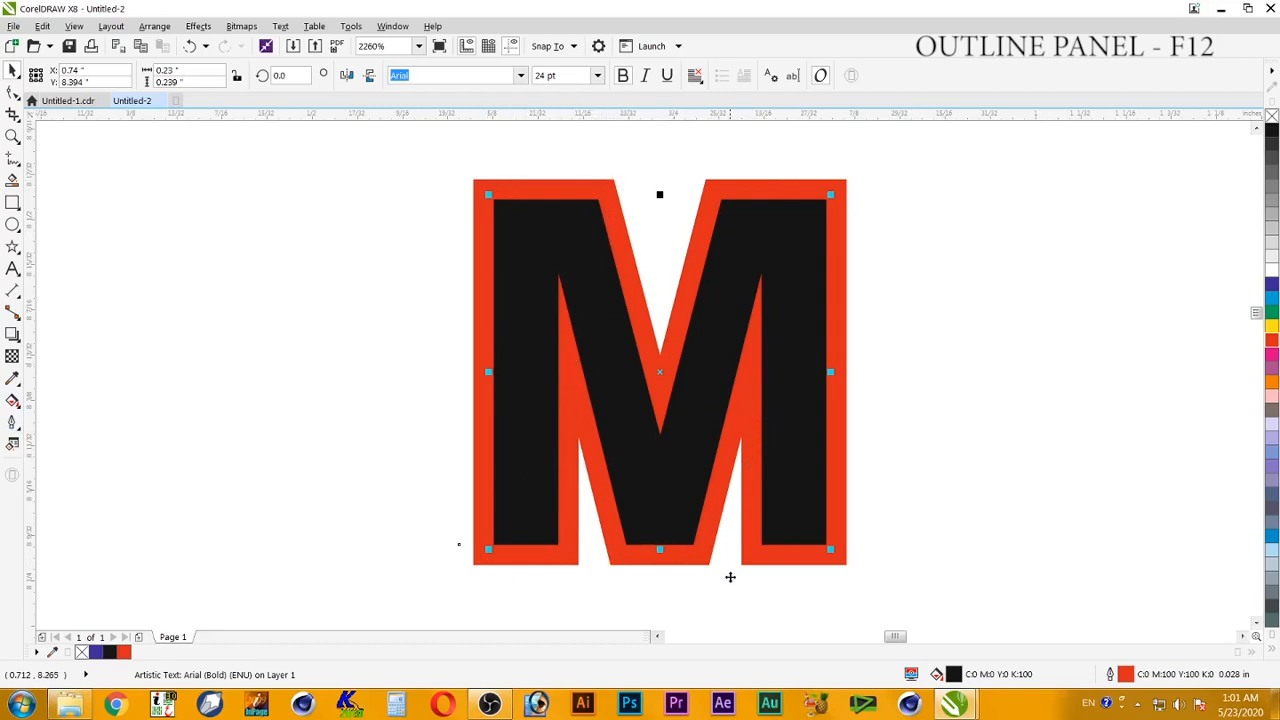
Give the letter M's red outline round corners and round line caps in Outline Pen.
click(12, 422)
click(72, 429)
drag(593, 178, 151, 180)
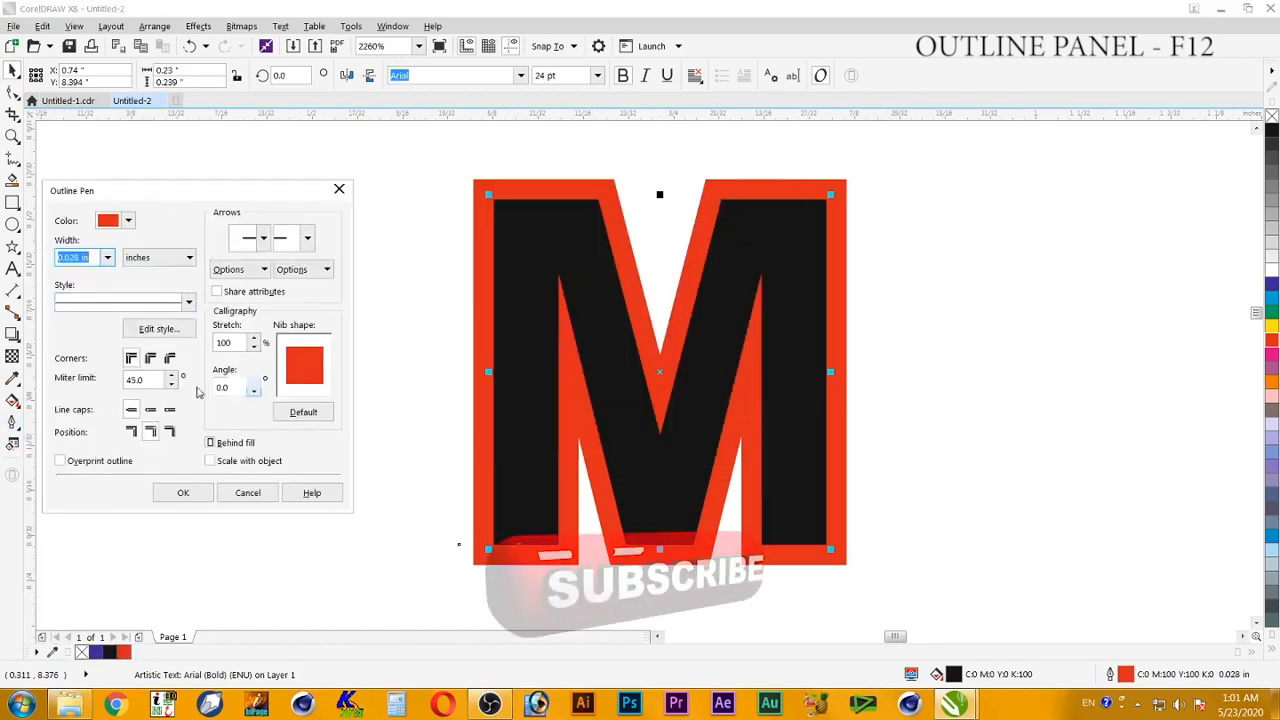
click(150, 357)
click(151, 411)
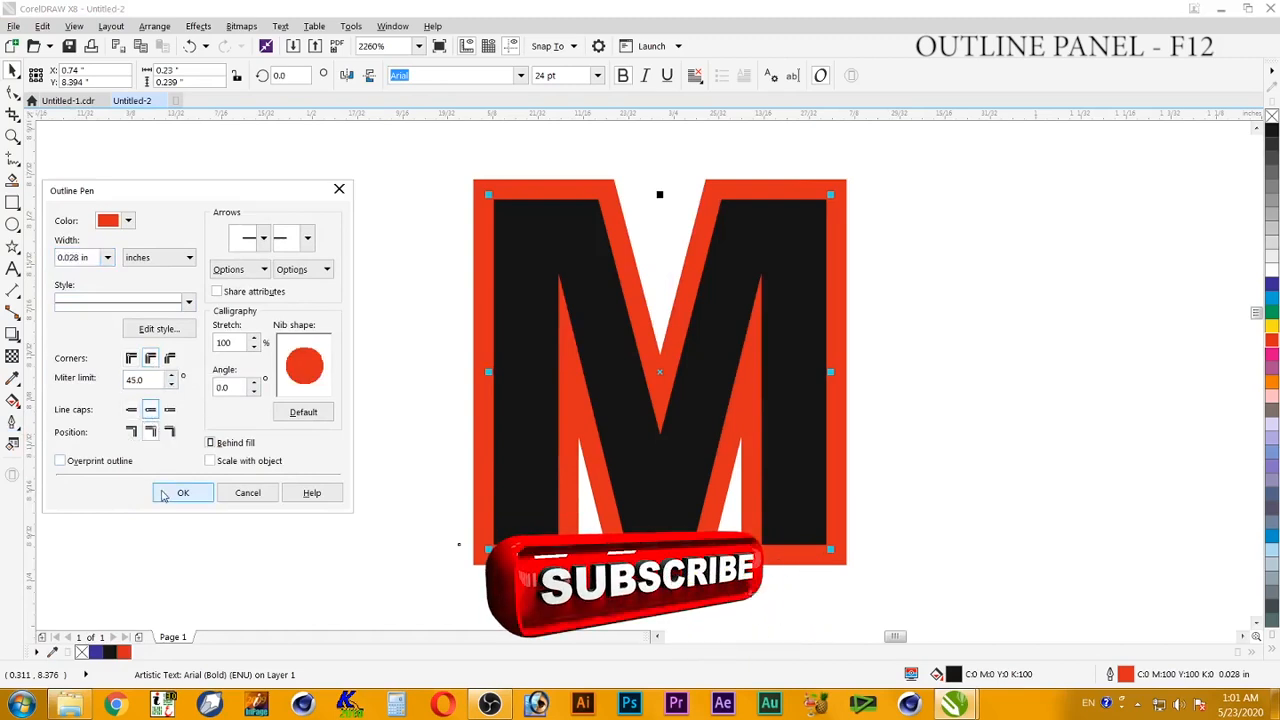
click(172, 494)
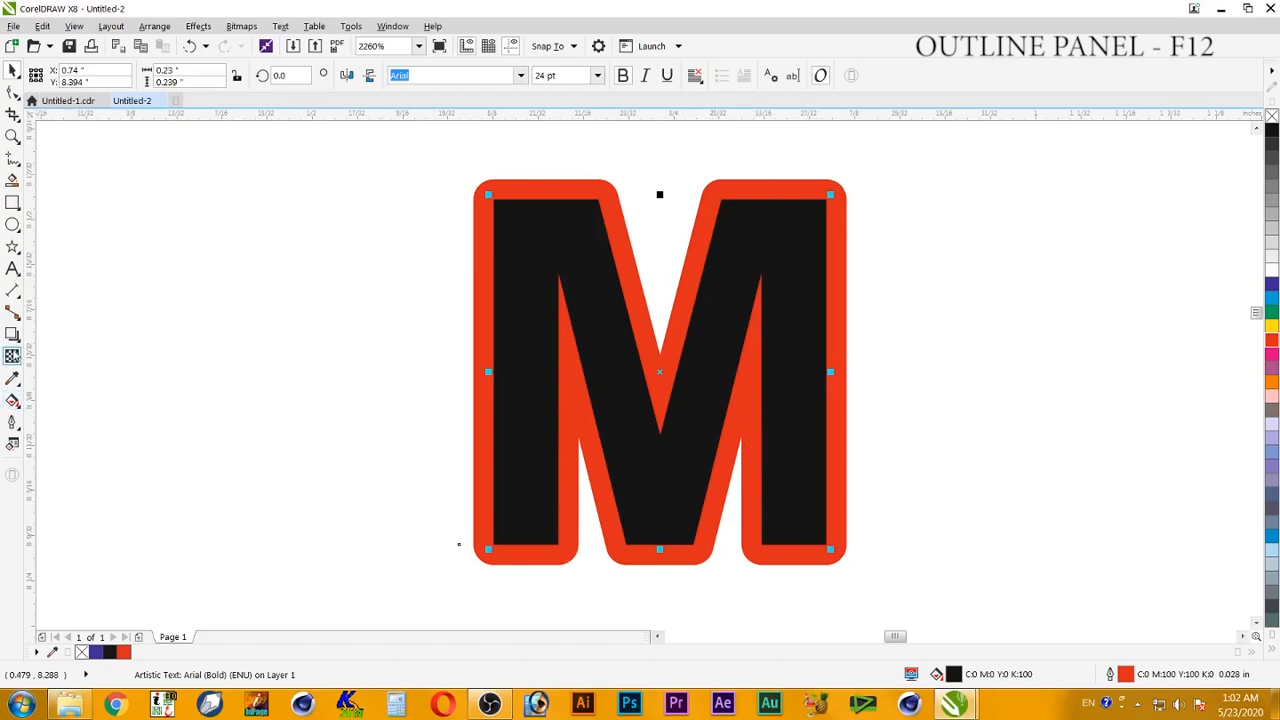
Give the letter M's outline bevelled corners and extended square line caps in Outline Pen, trying round corners before applying.
click(13, 425)
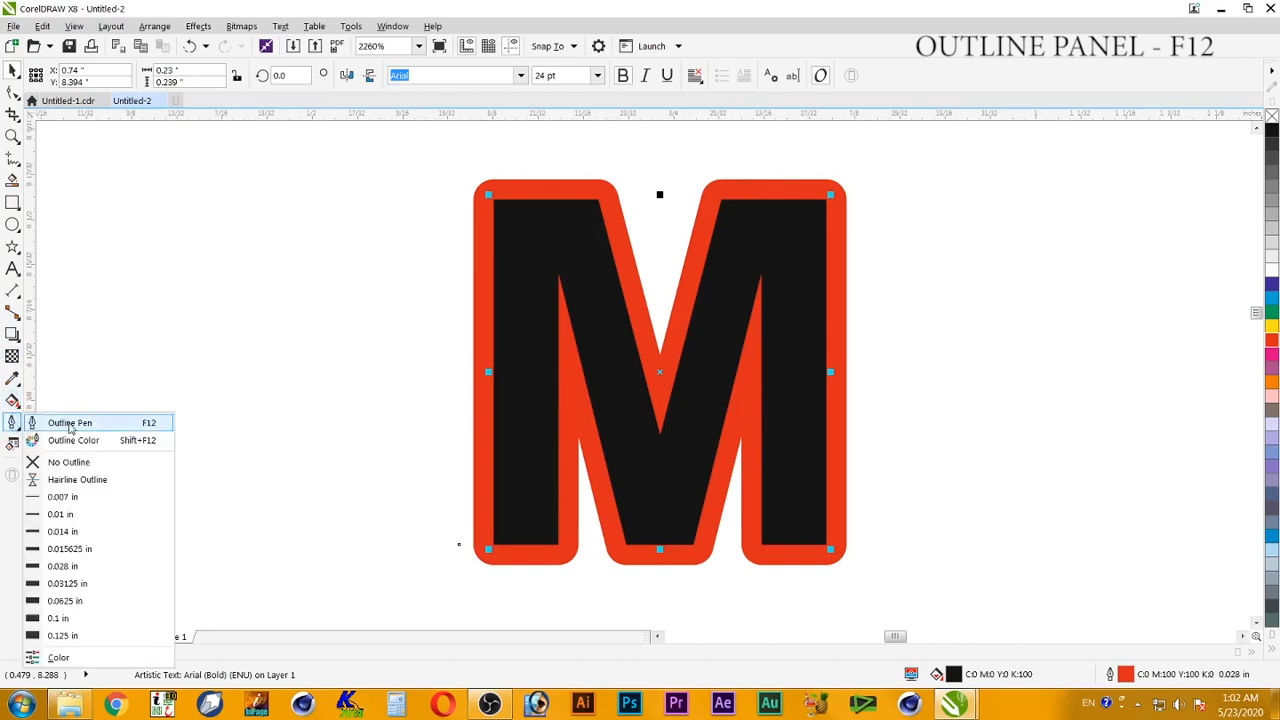
click(70, 421)
click(612, 407)
click(612, 355)
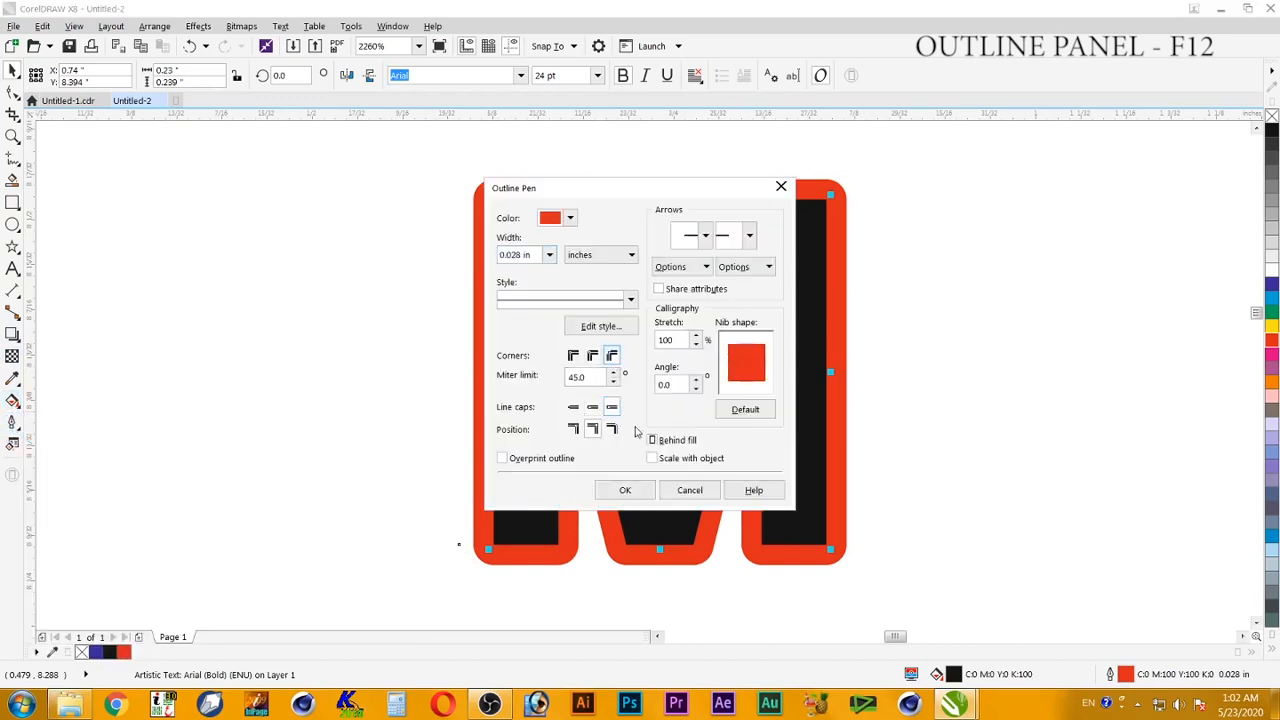
click(592, 355)
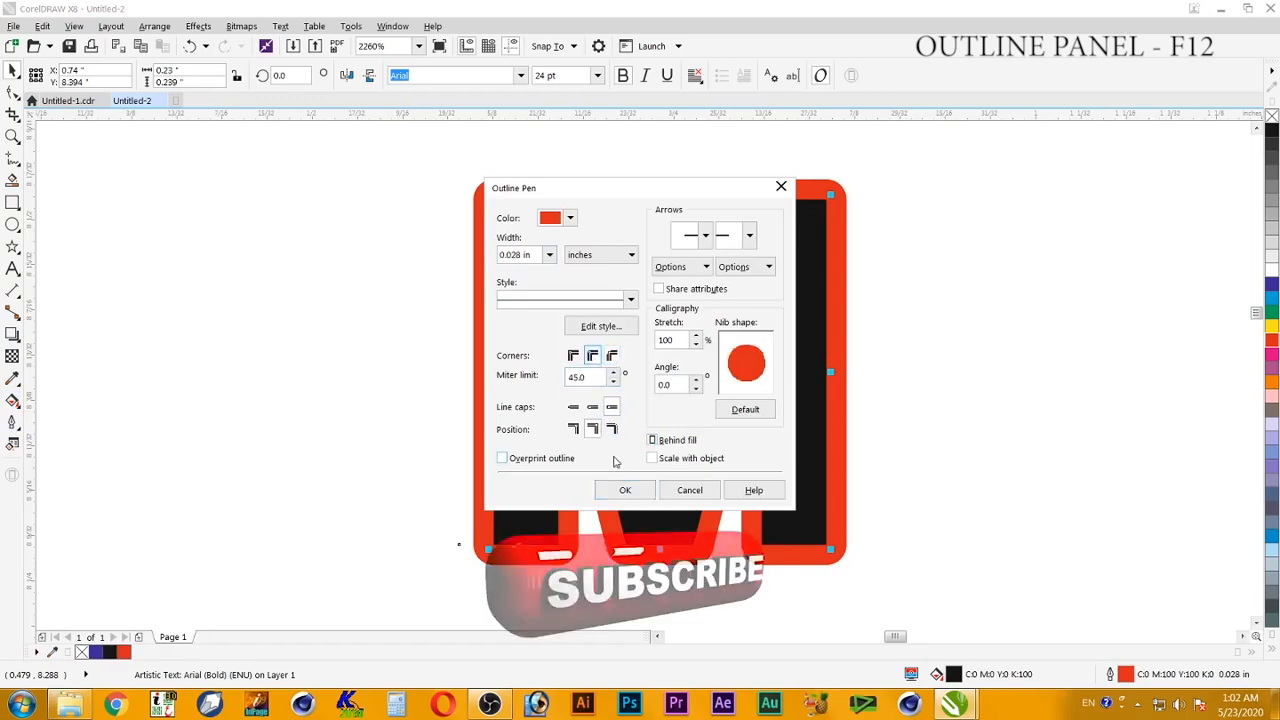
click(610, 357)
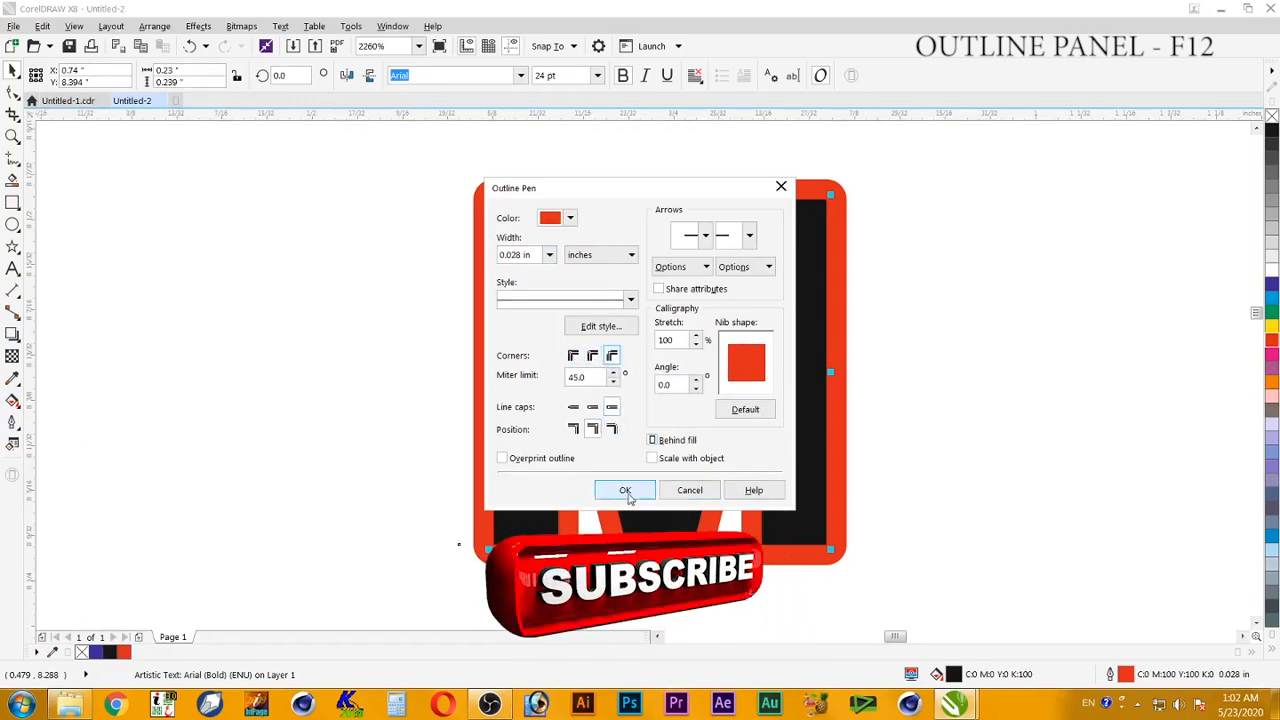
click(624, 489)
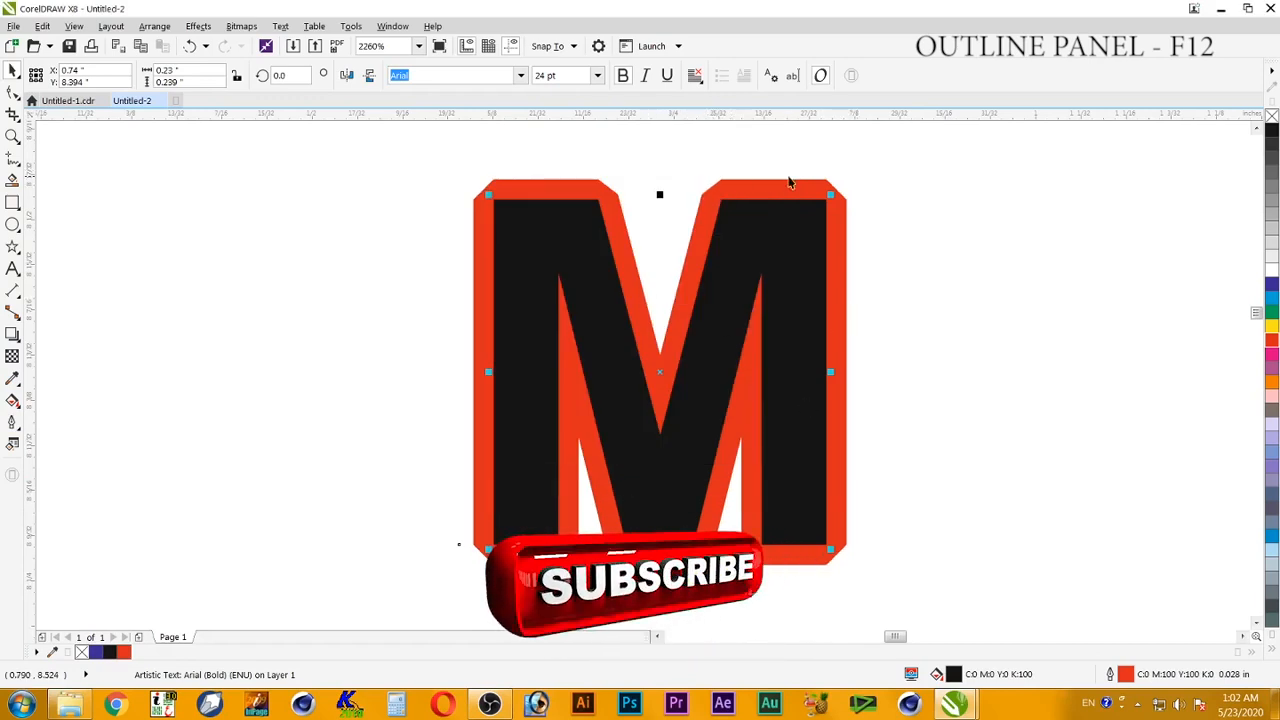
Position the letter M's outline outside its edge, with round corners and round line caps.
click(12, 422)
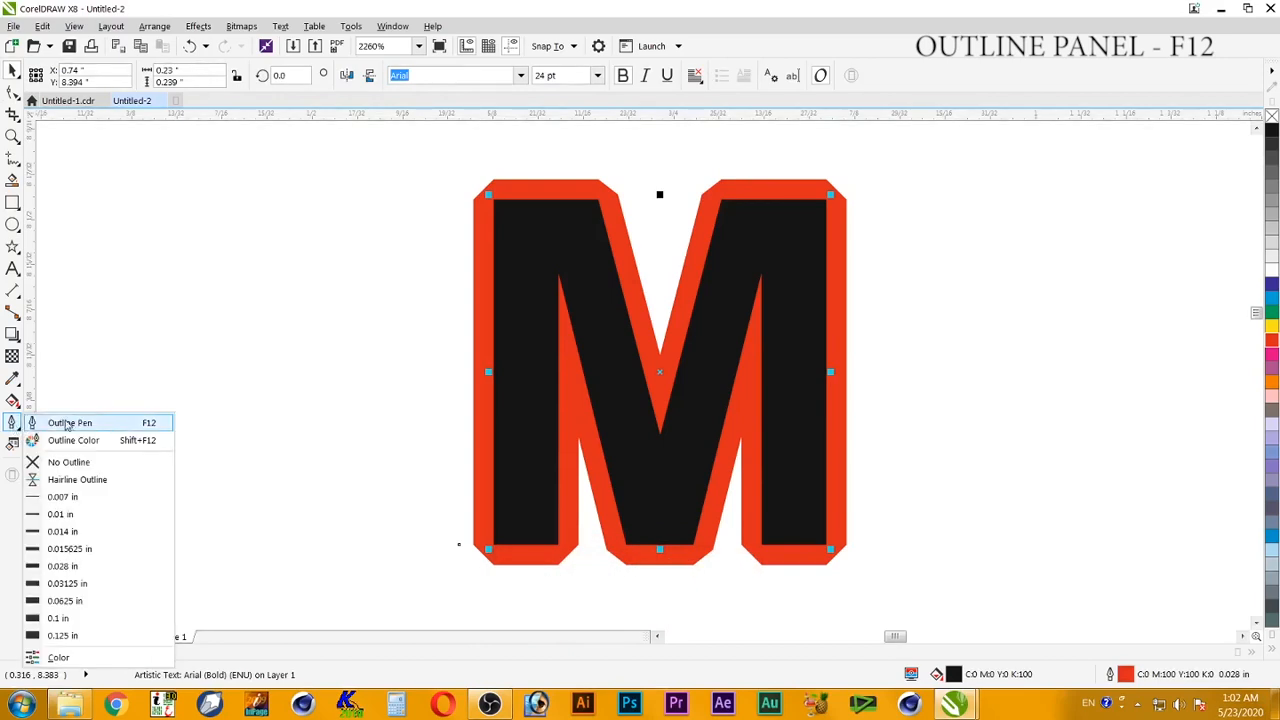
click(67, 423)
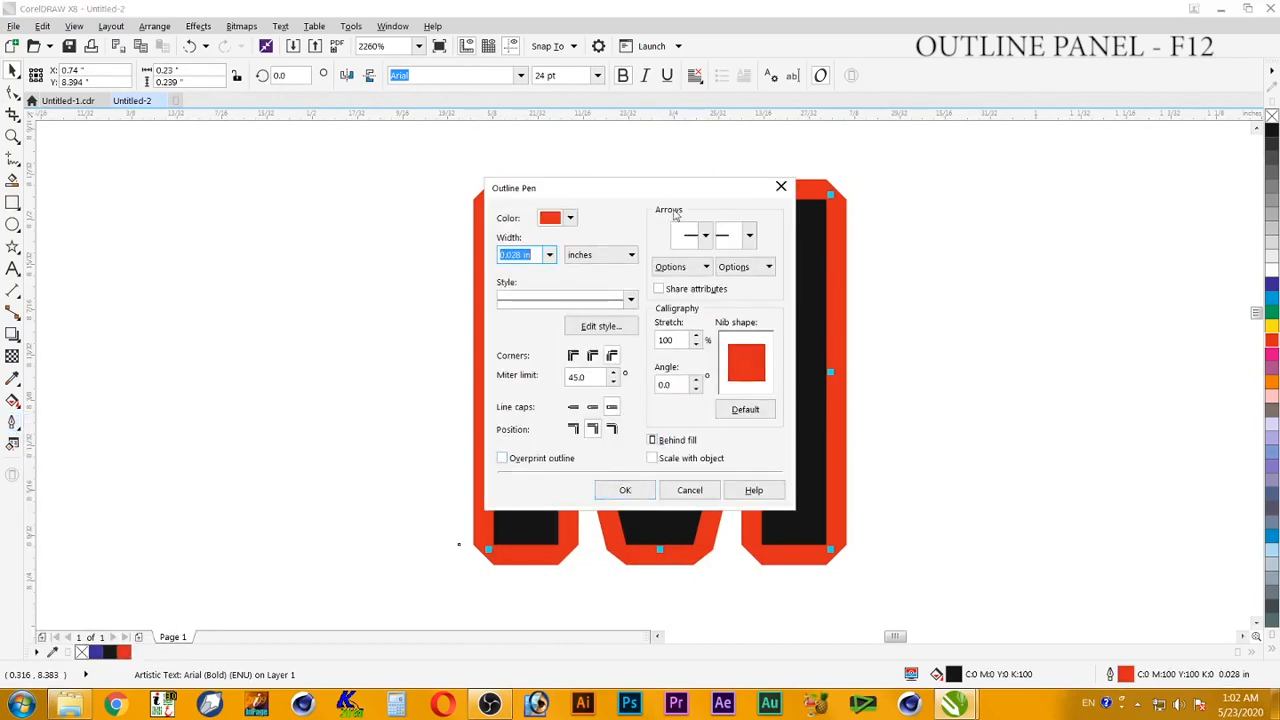
drag(688, 196, 334, 195)
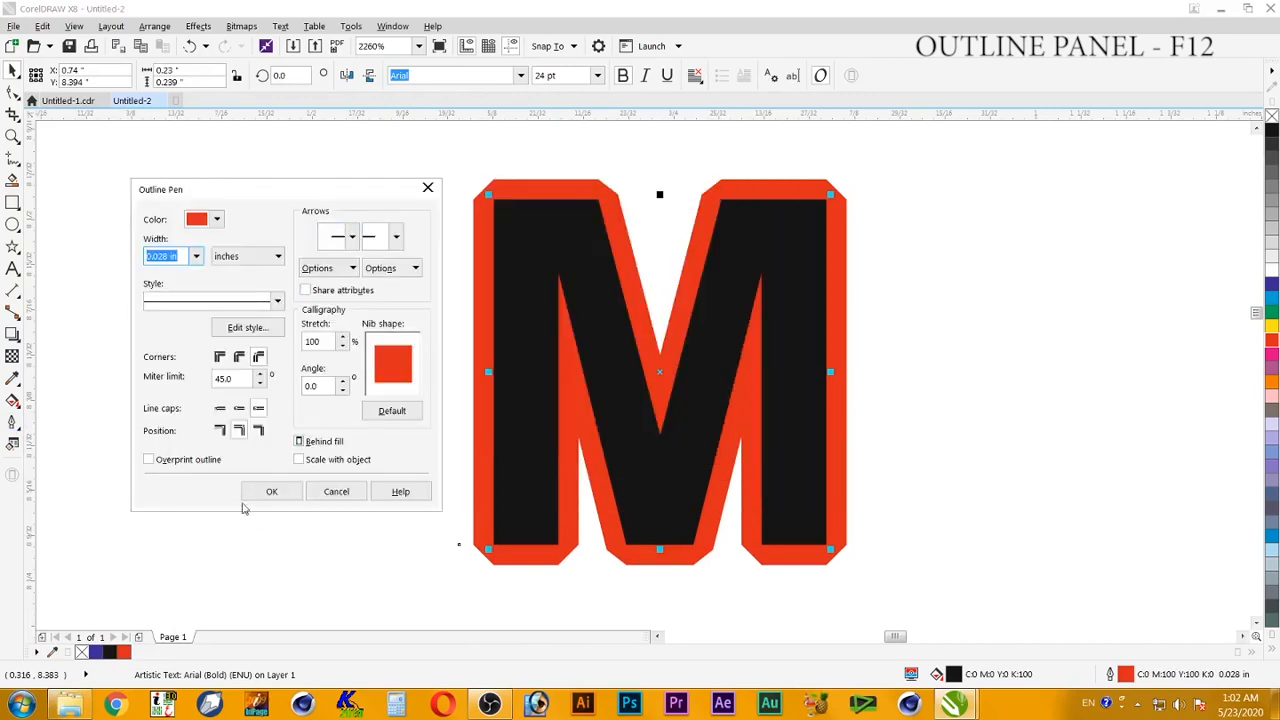
click(221, 431)
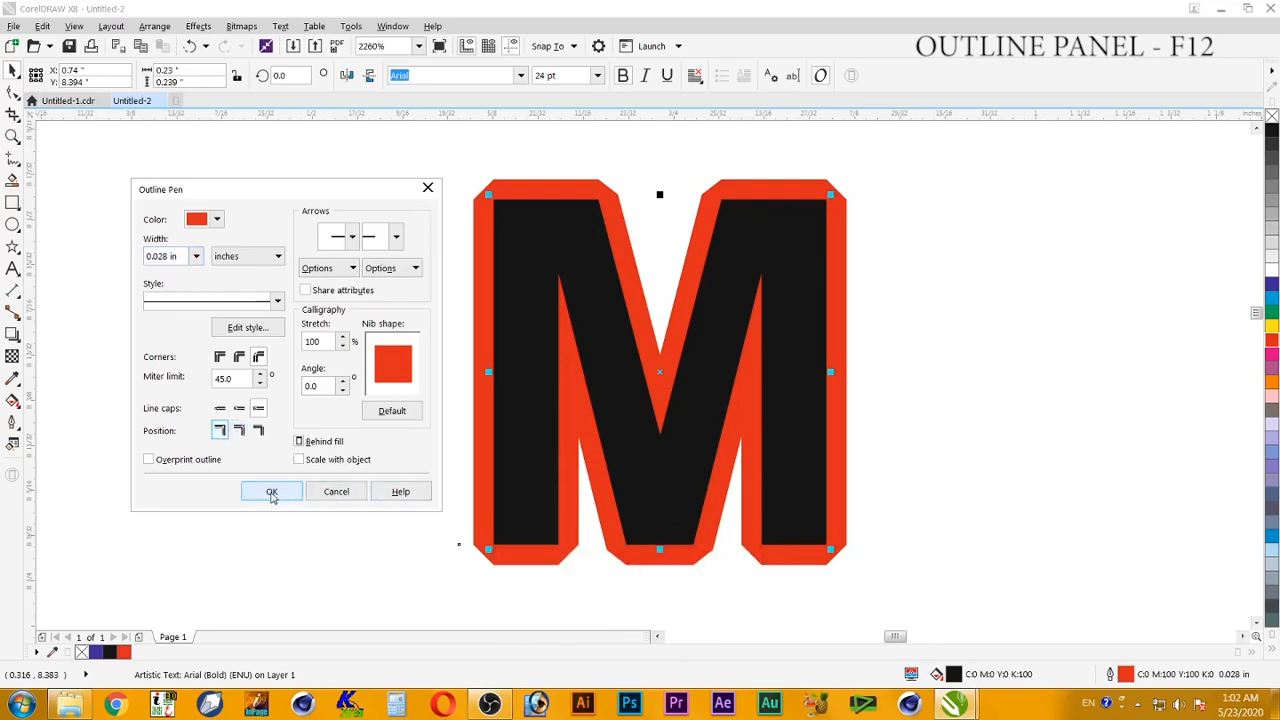
click(239, 408)
click(239, 357)
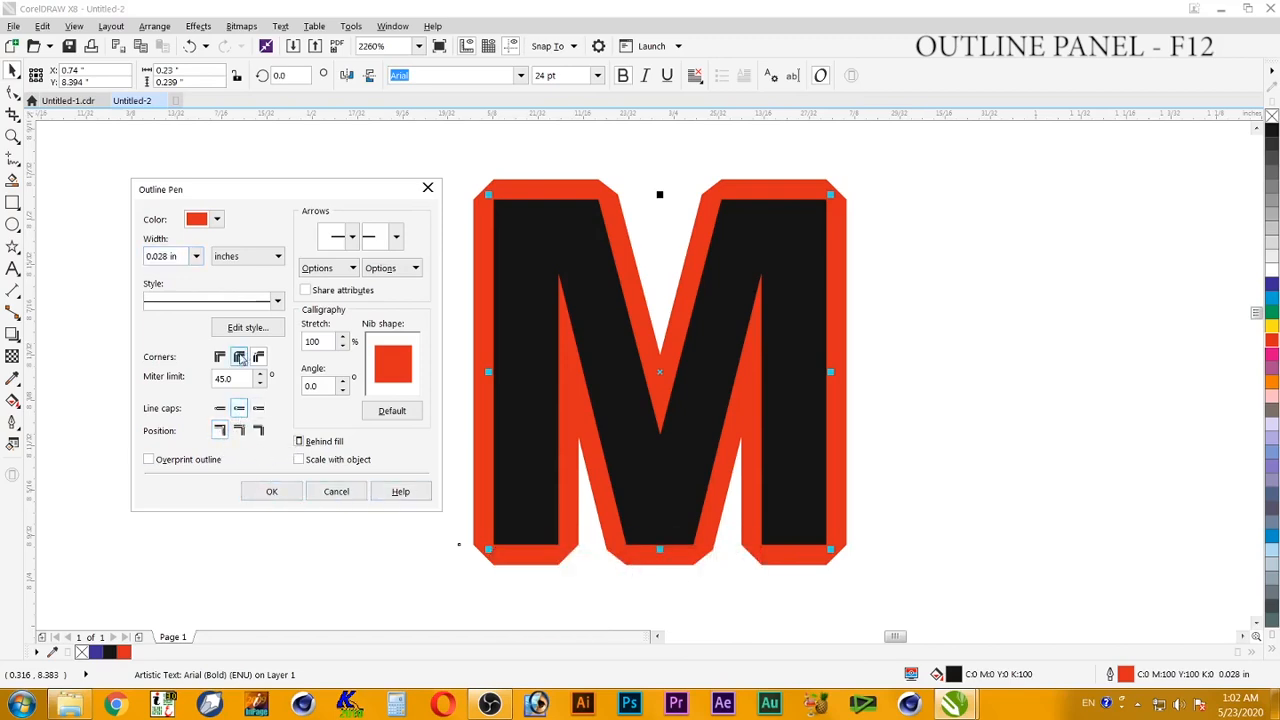
click(220, 431)
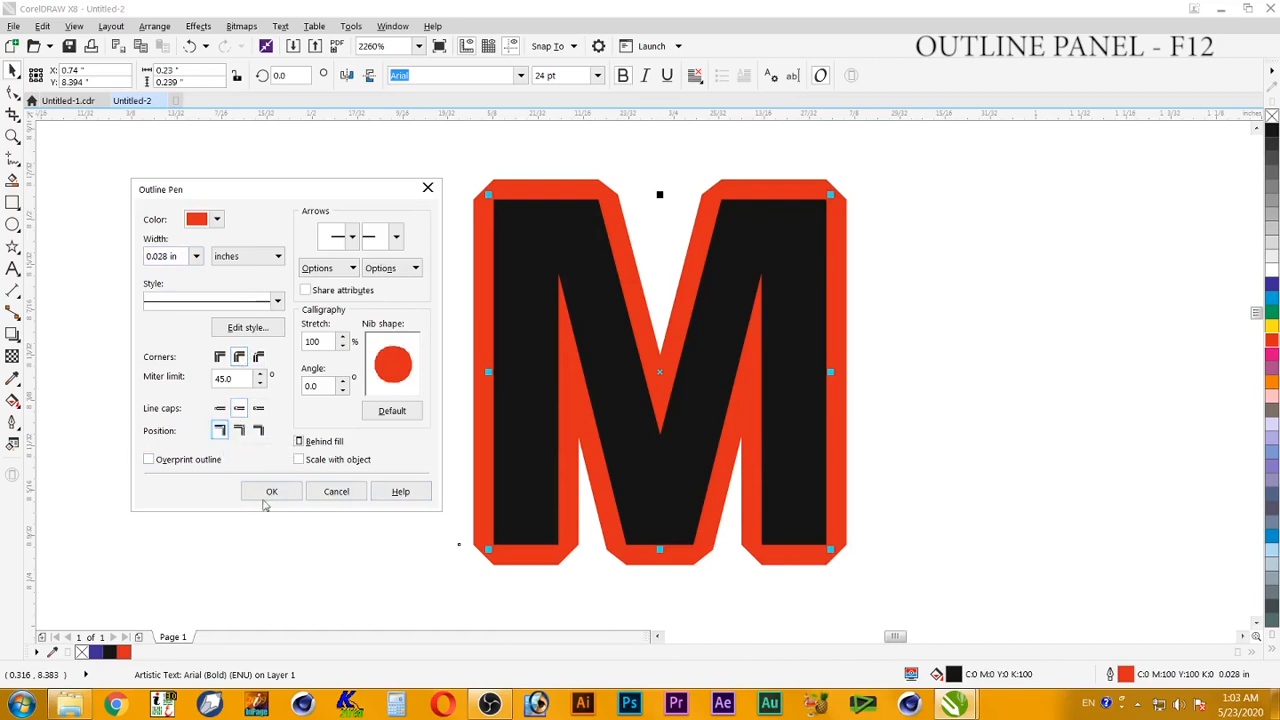
click(272, 491)
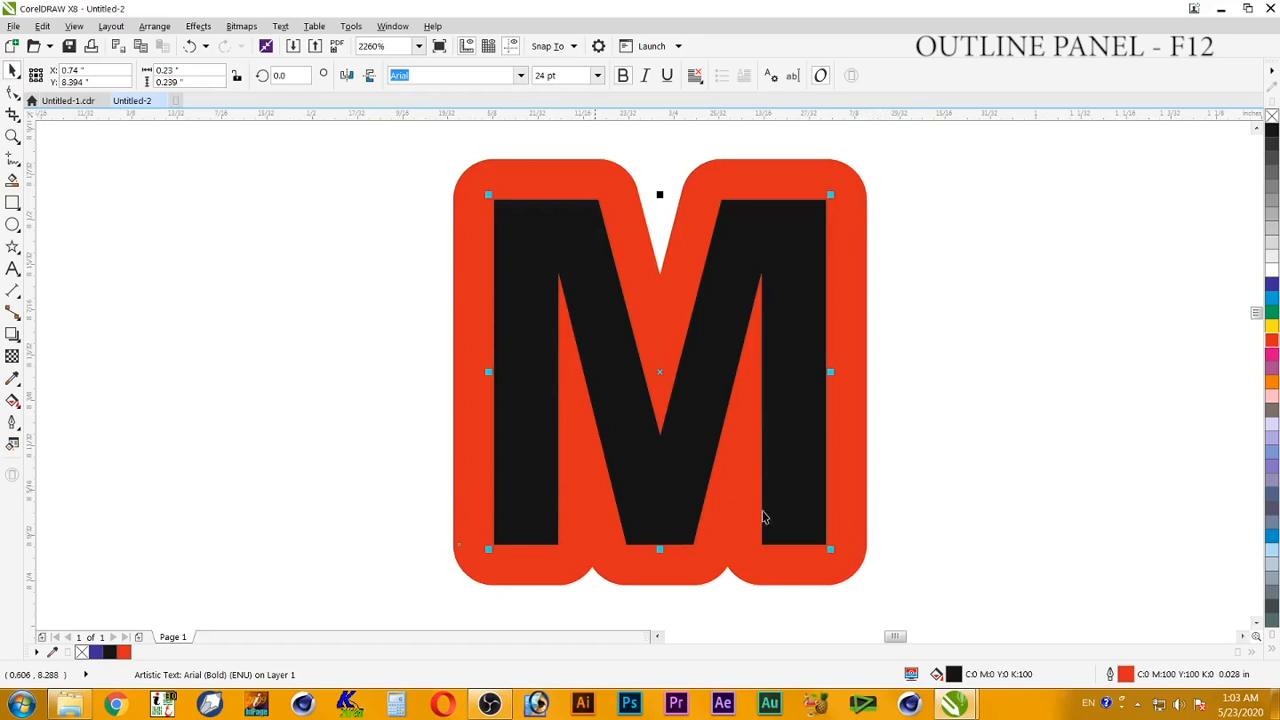
Center the letter M's outline on its edge using the Outline Pen position setting.
click(12, 422)
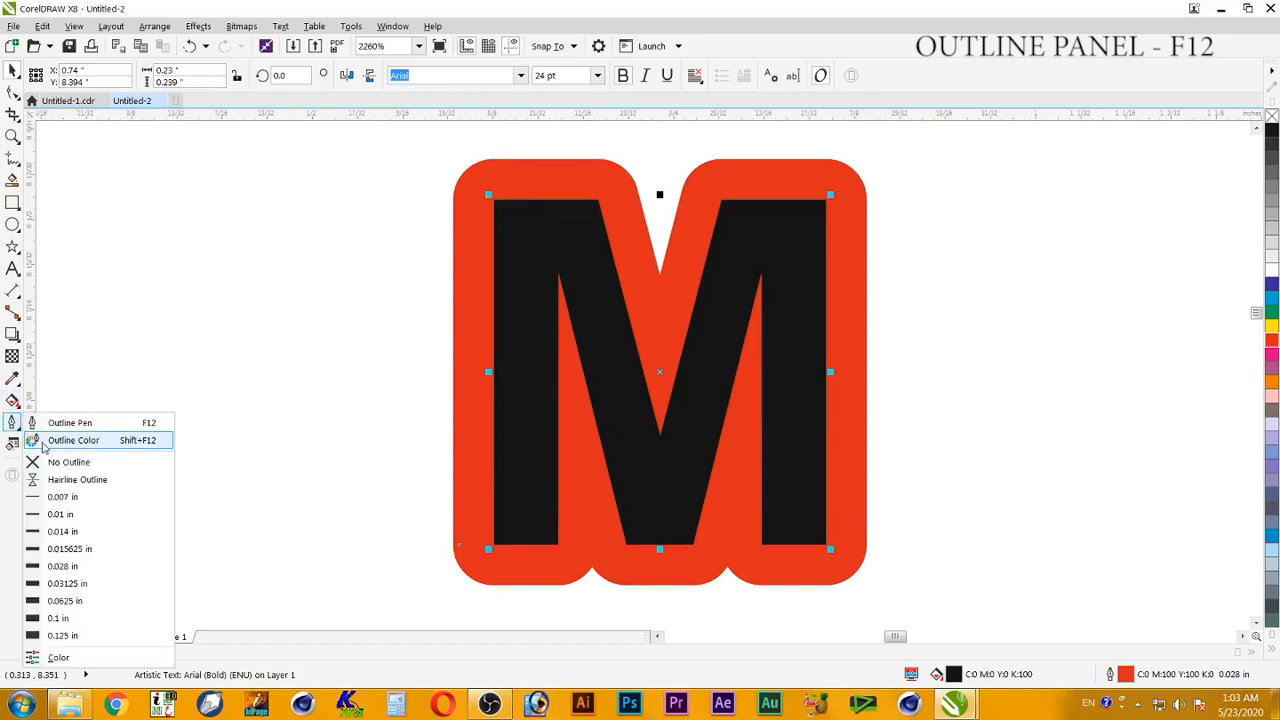
click(95, 428)
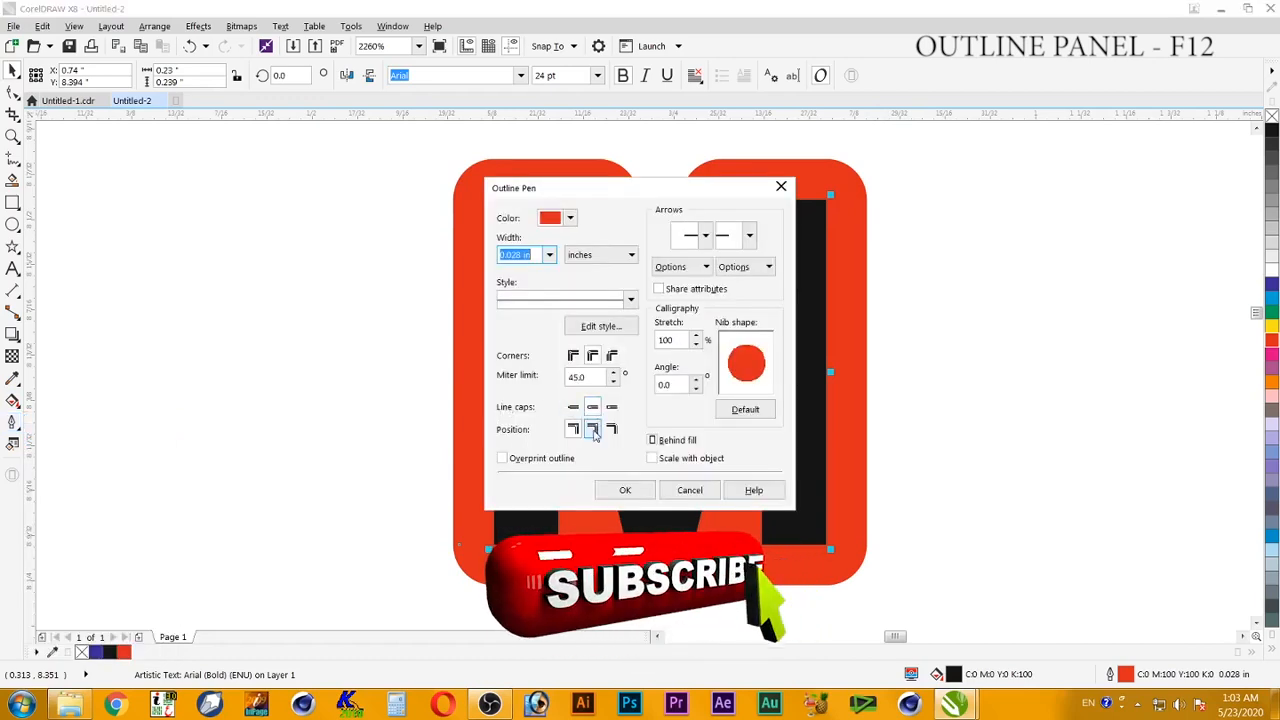
click(625, 490)
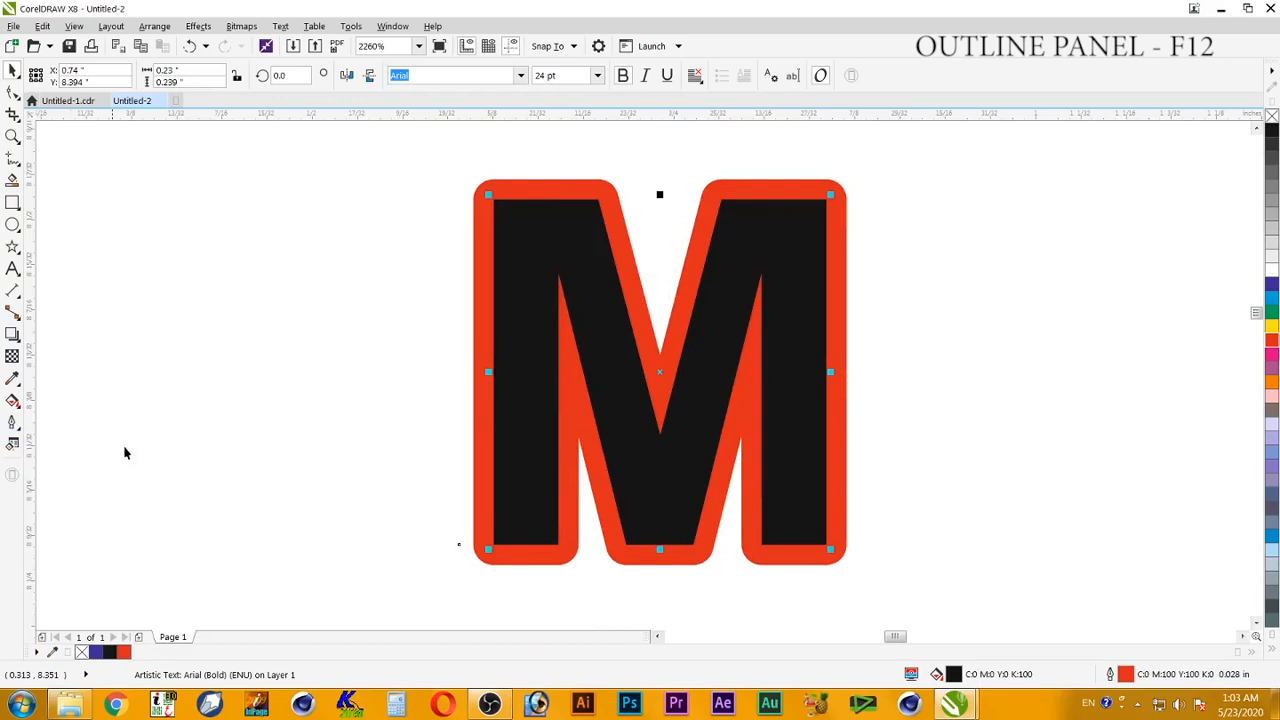
Position the letter M's outline inside its edge in Outline Pen.
click(12, 422)
click(98, 430)
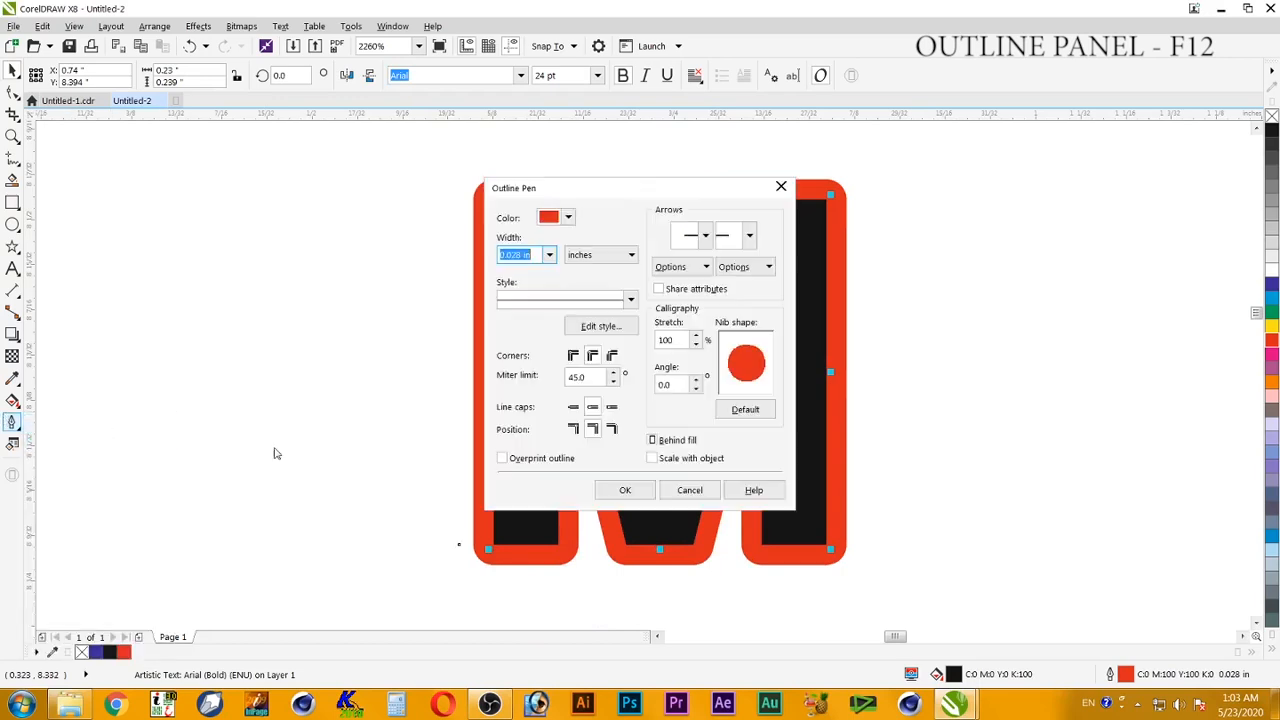
click(617, 432)
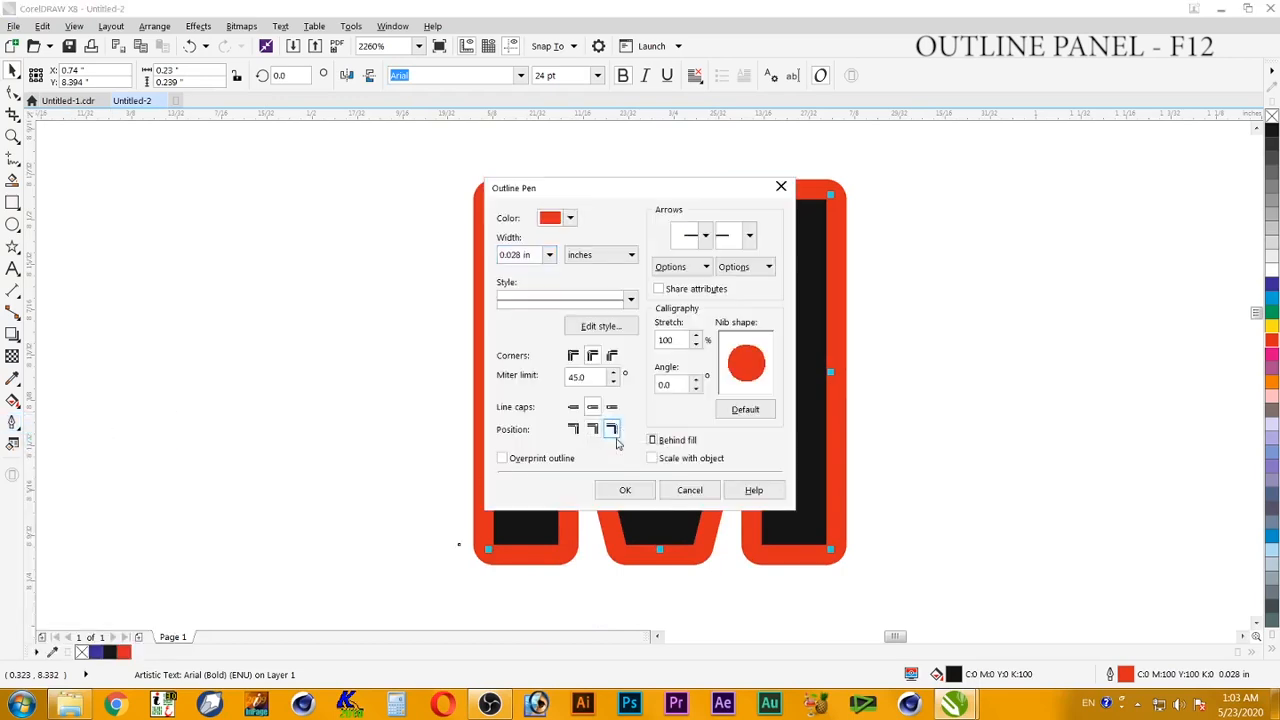
click(623, 490)
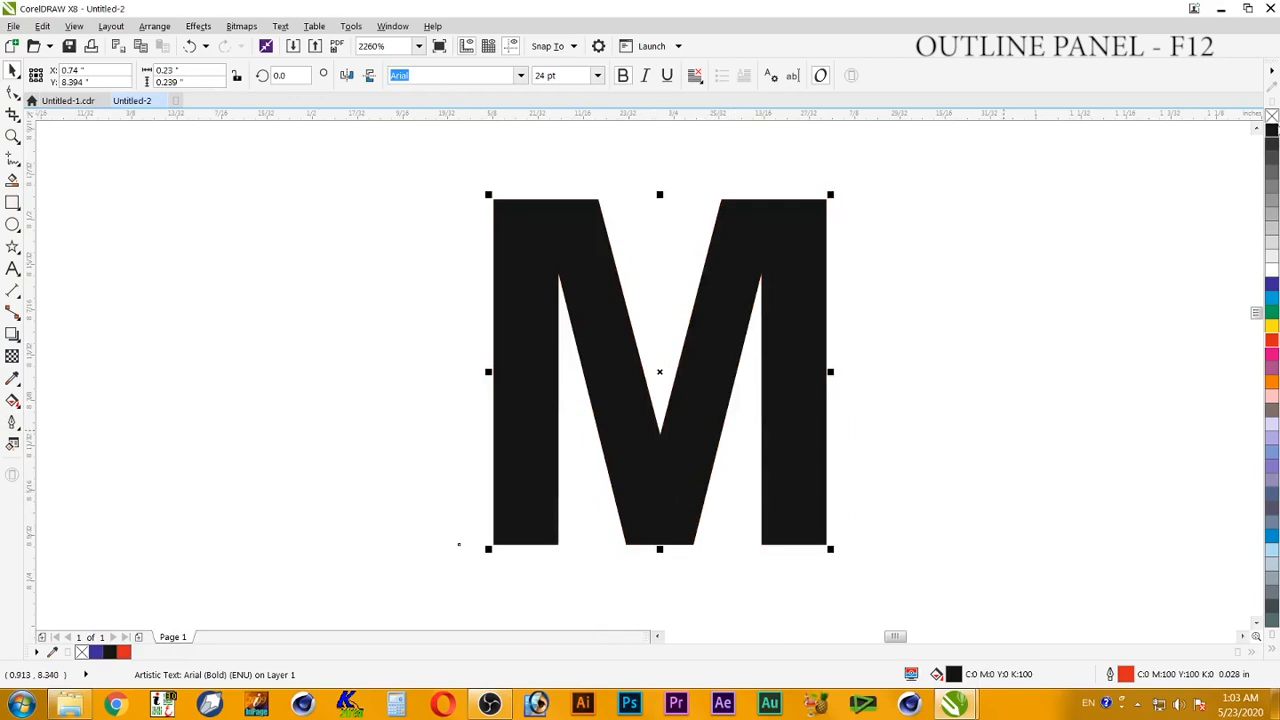
Remove the letter M's fill and set its outline width to 0.007 in.
right_click(1273, 118)
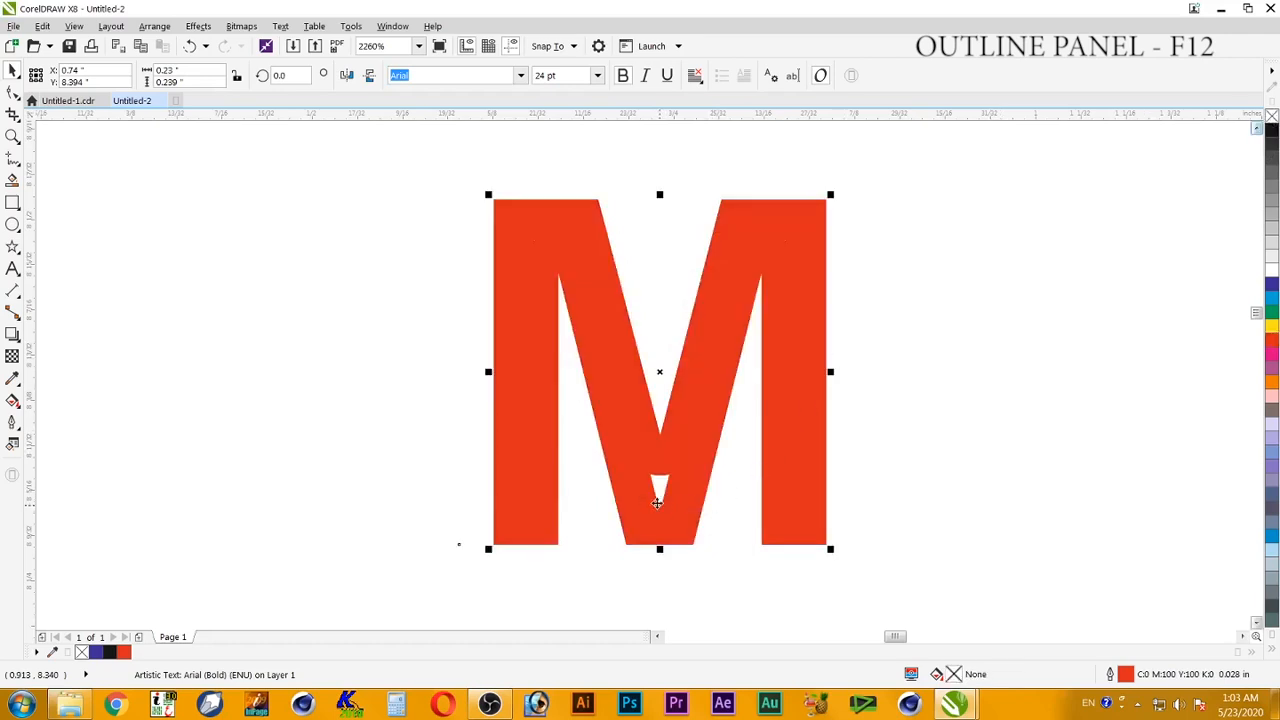
click(13, 424)
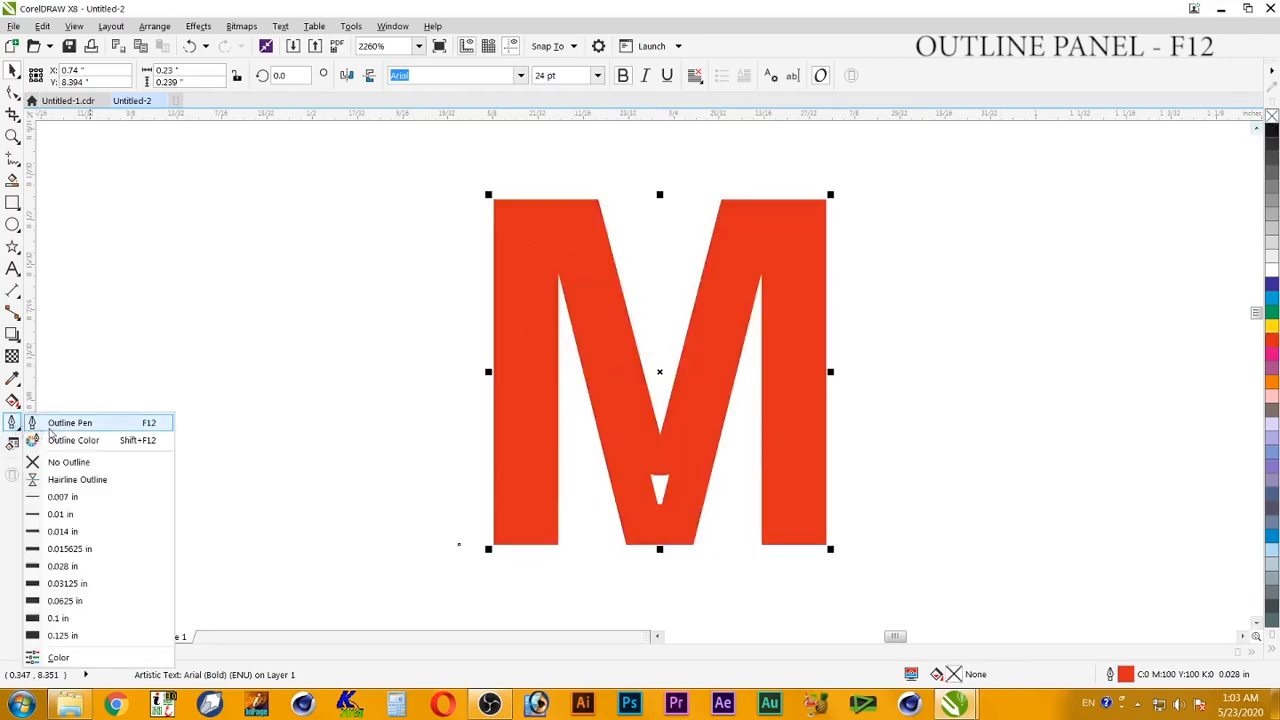
click(62, 425)
click(549, 255)
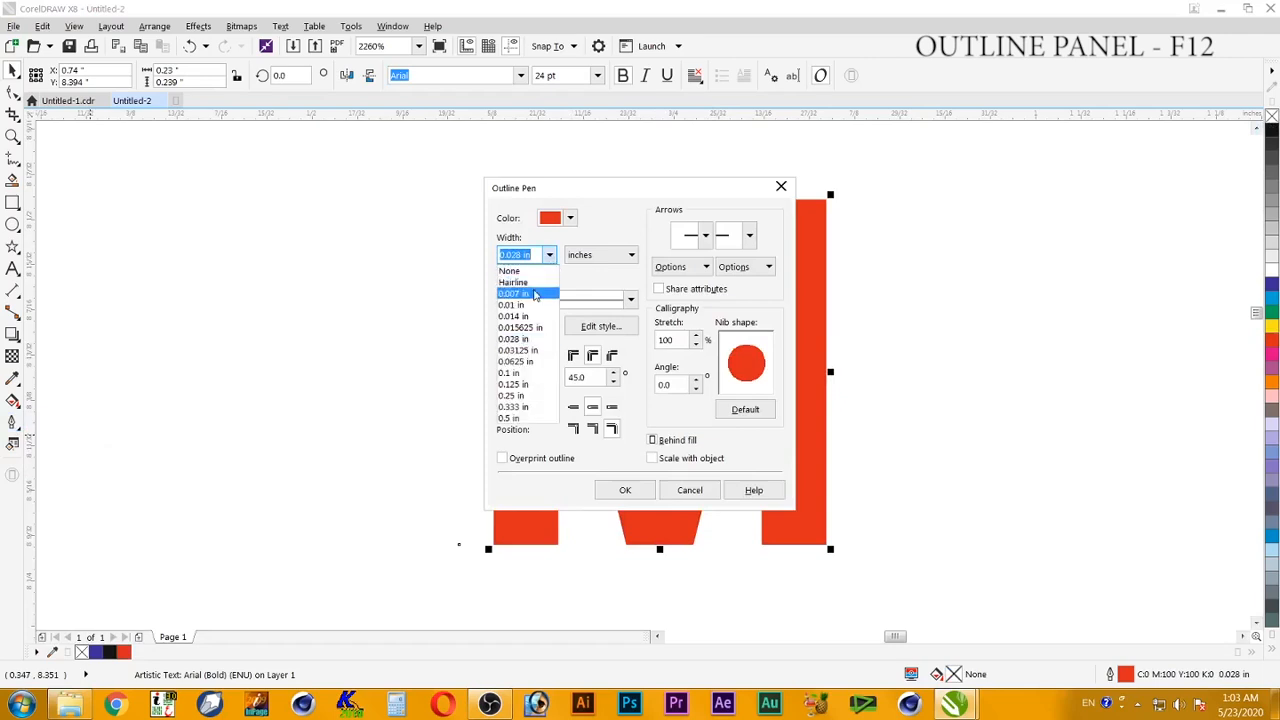
click(525, 293)
click(620, 489)
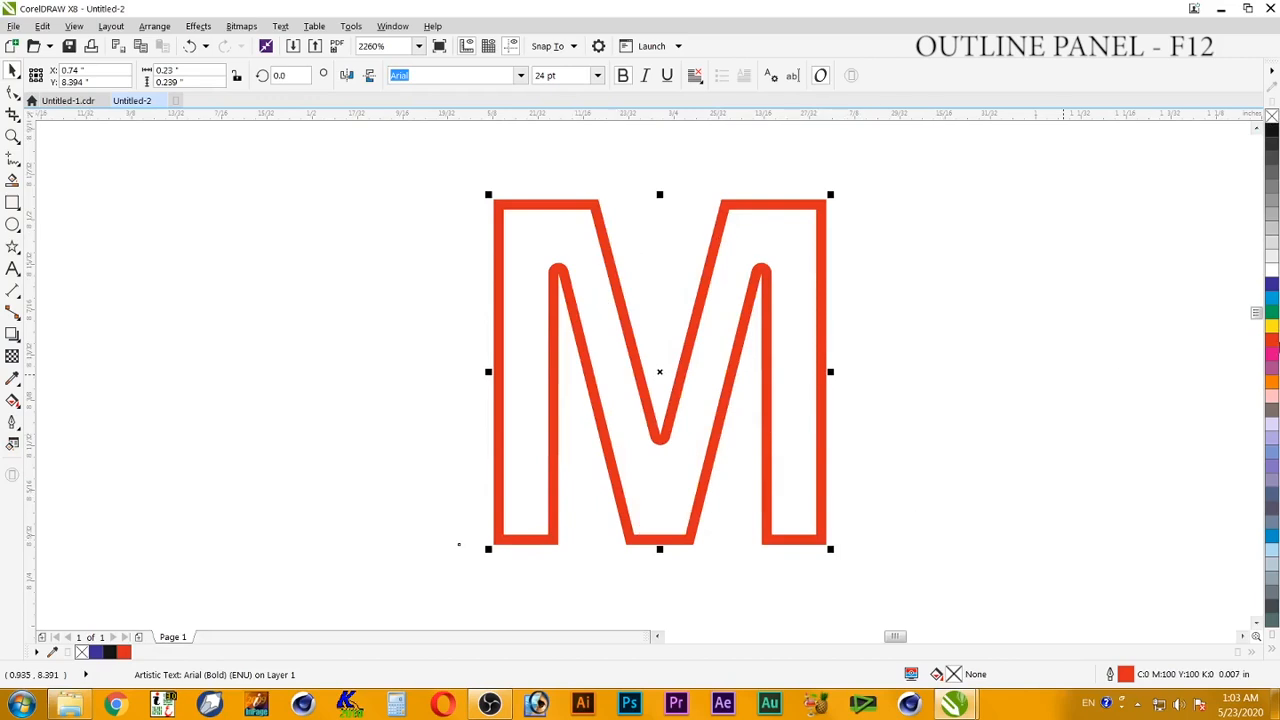
Fill the letter M with black and center its outline, using round corners and round line caps.
click(1272, 130)
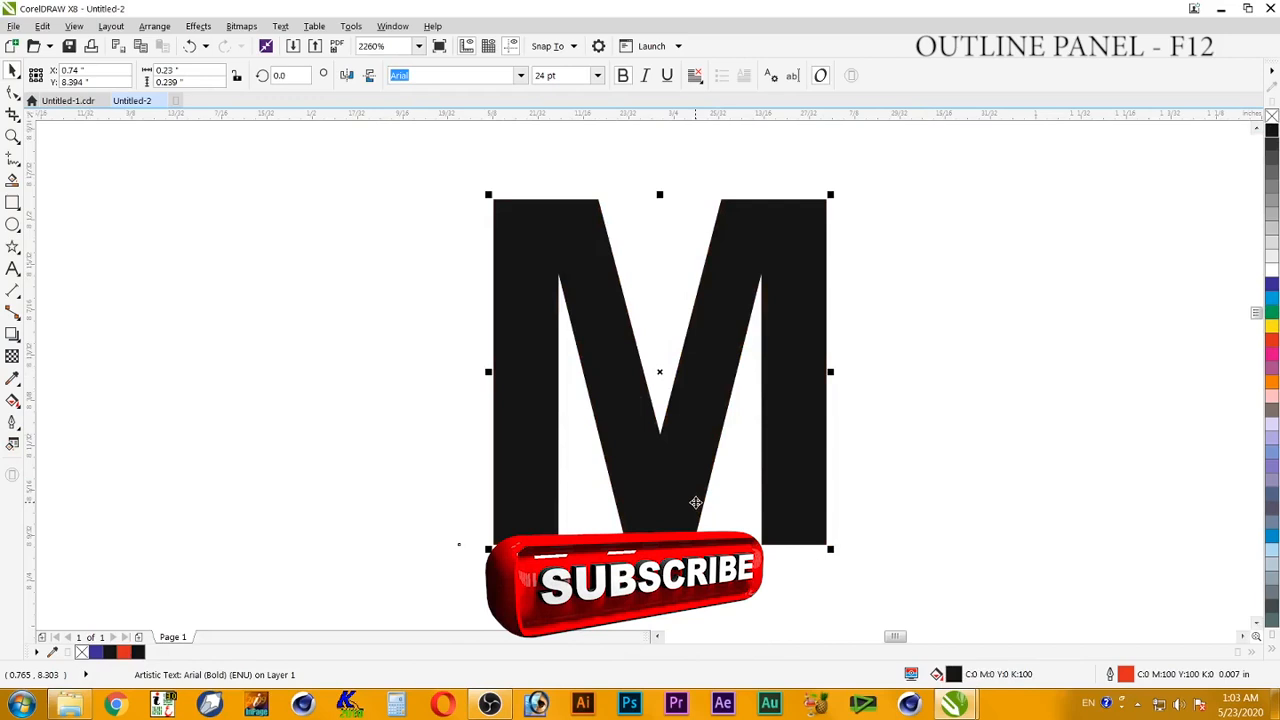
click(12, 421)
click(60, 421)
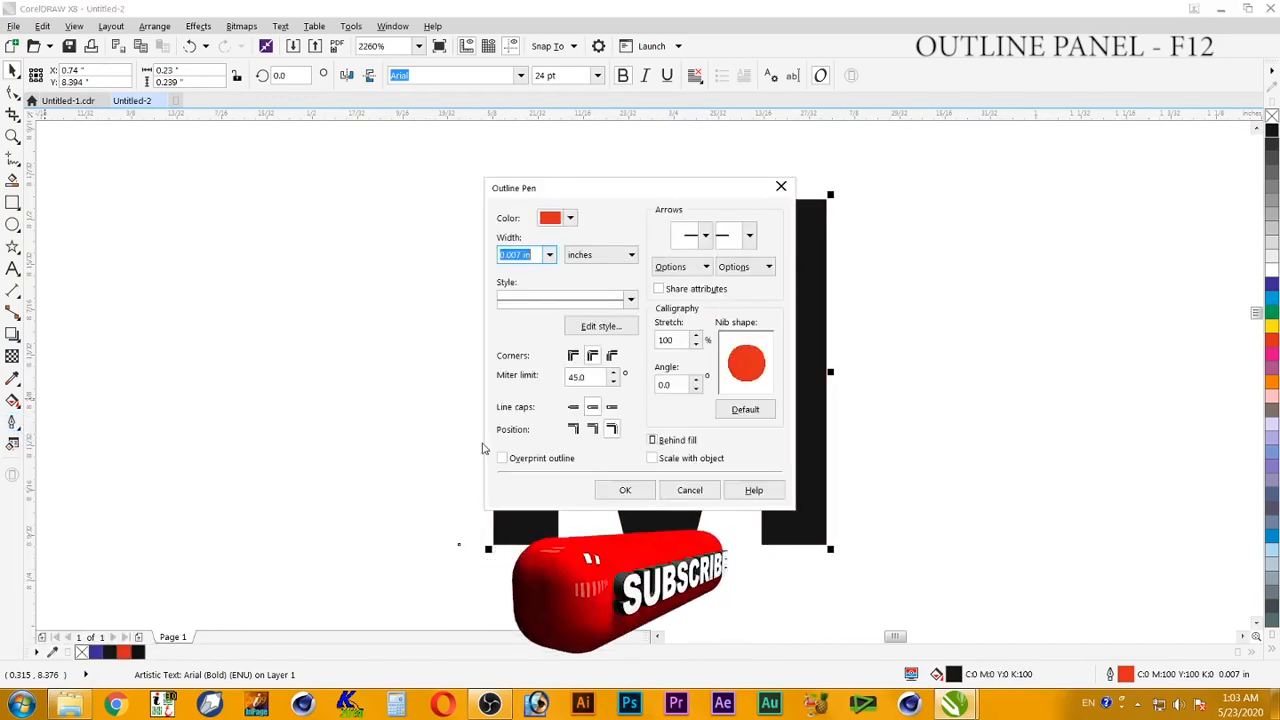
click(593, 357)
click(593, 409)
click(592, 429)
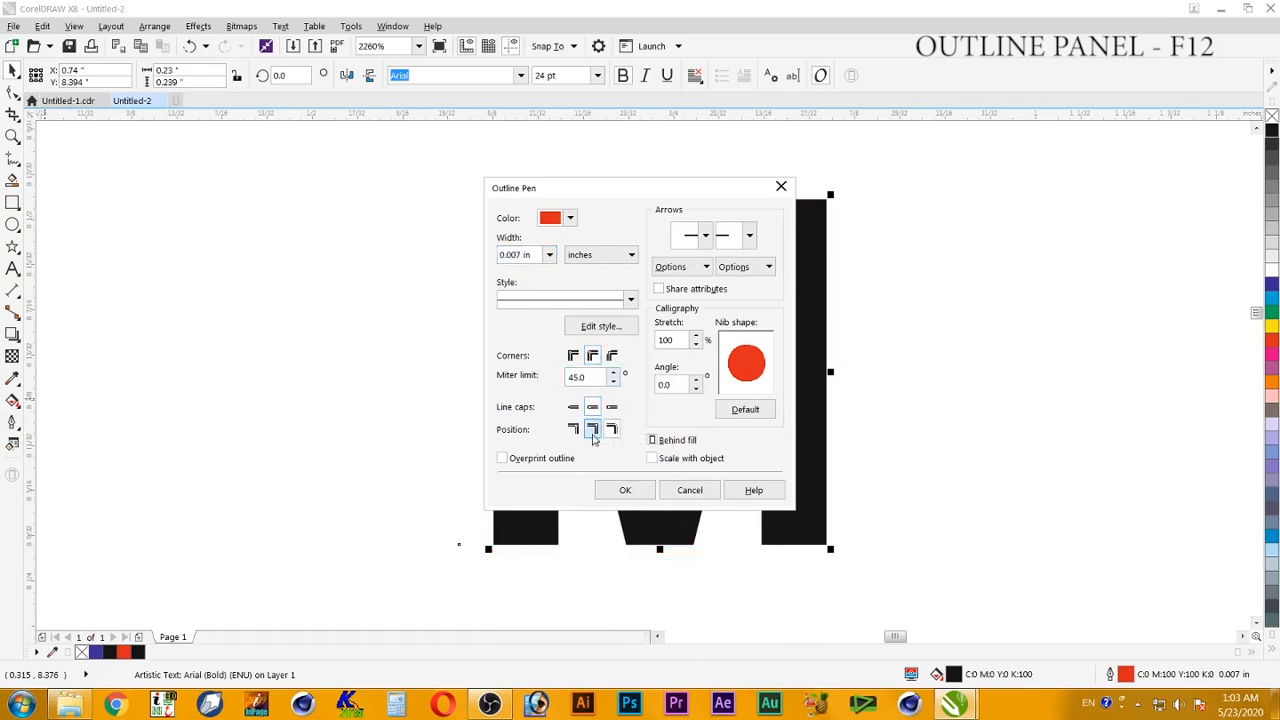
click(625, 491)
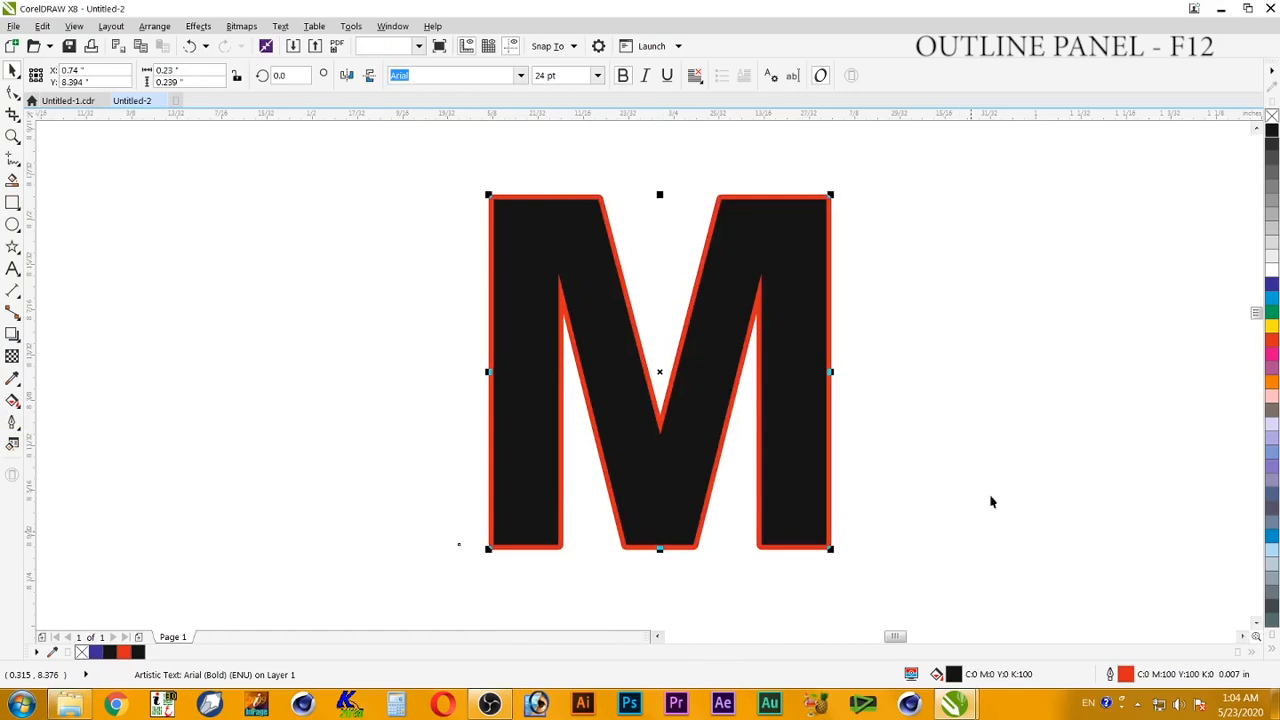
Turn off the Behind fill option for the letter M's outline in Outline Pen.
click(12, 422)
click(88, 426)
key(F12)
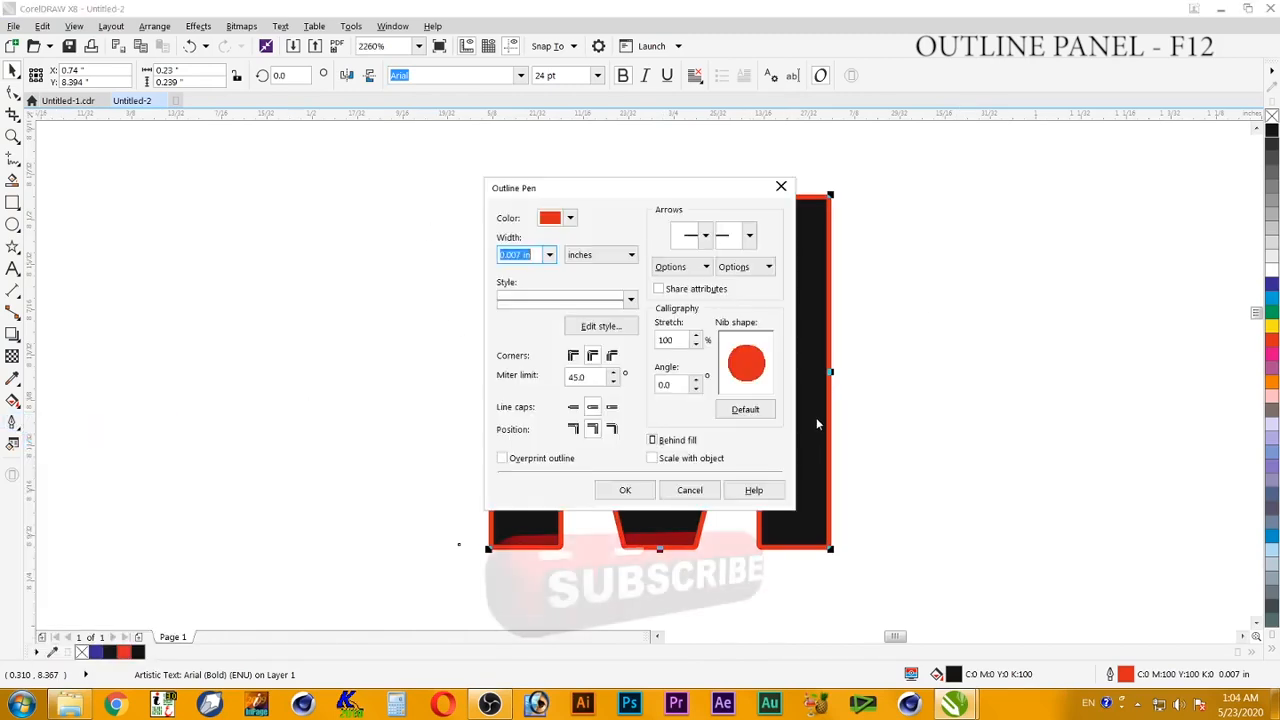
drag(610, 196, 262, 233)
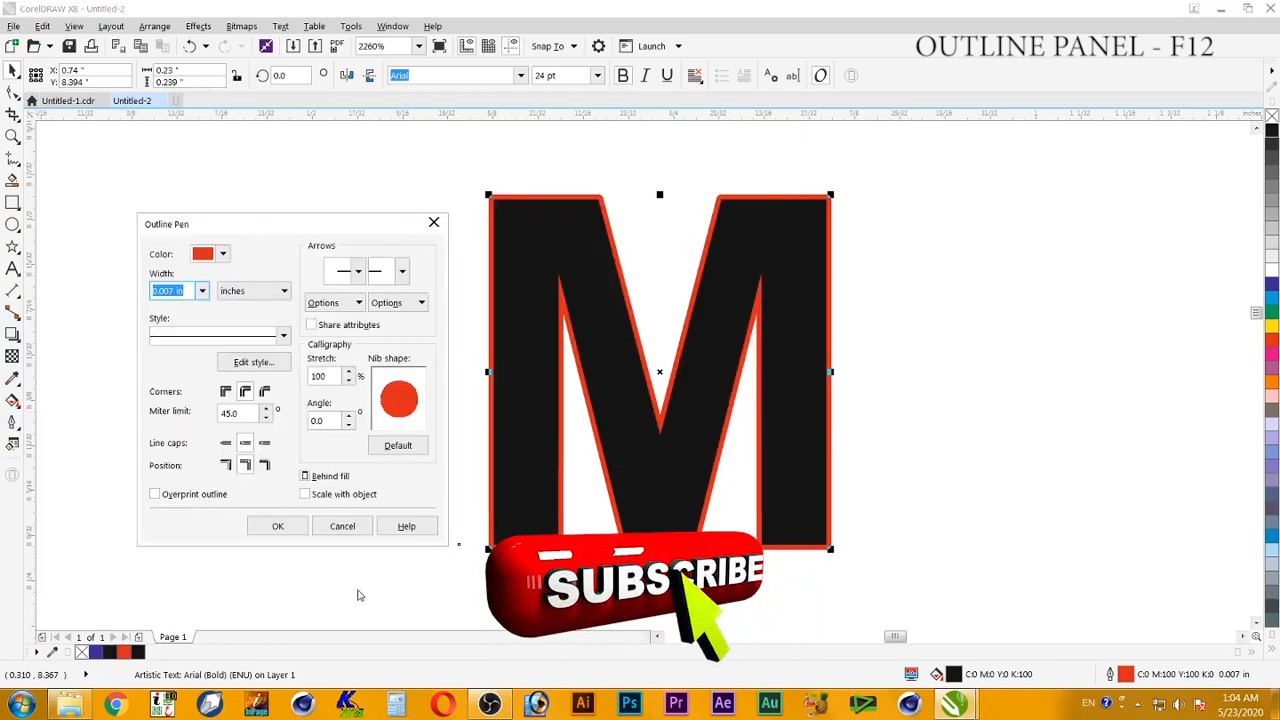
click(330, 478)
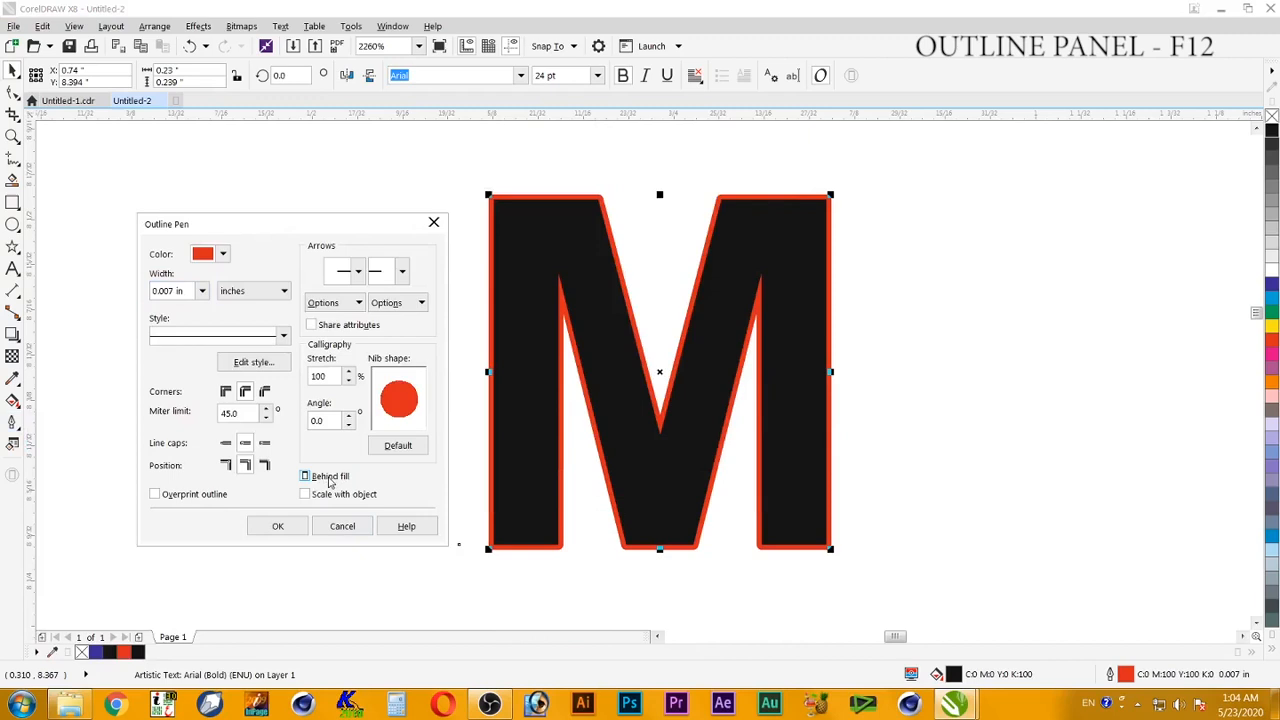
click(283, 528)
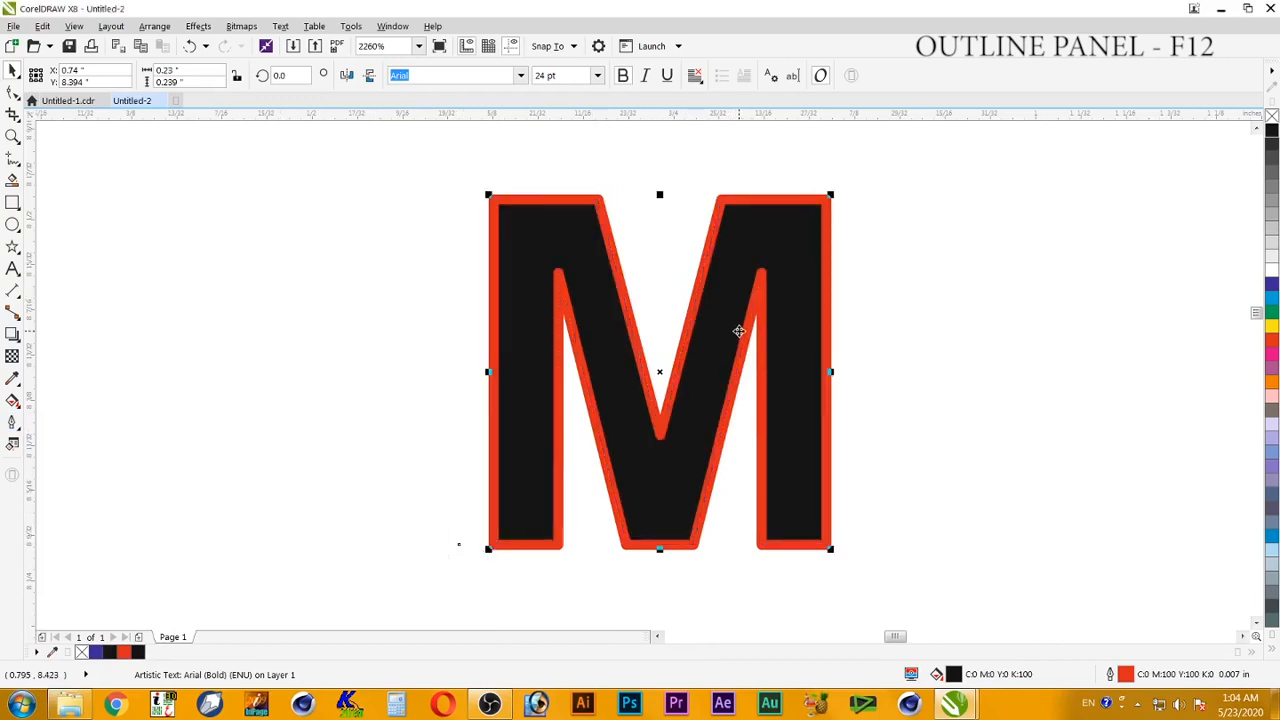
Set the letter M's outline width to 0.015625 in in Outline Pen.
click(12, 421)
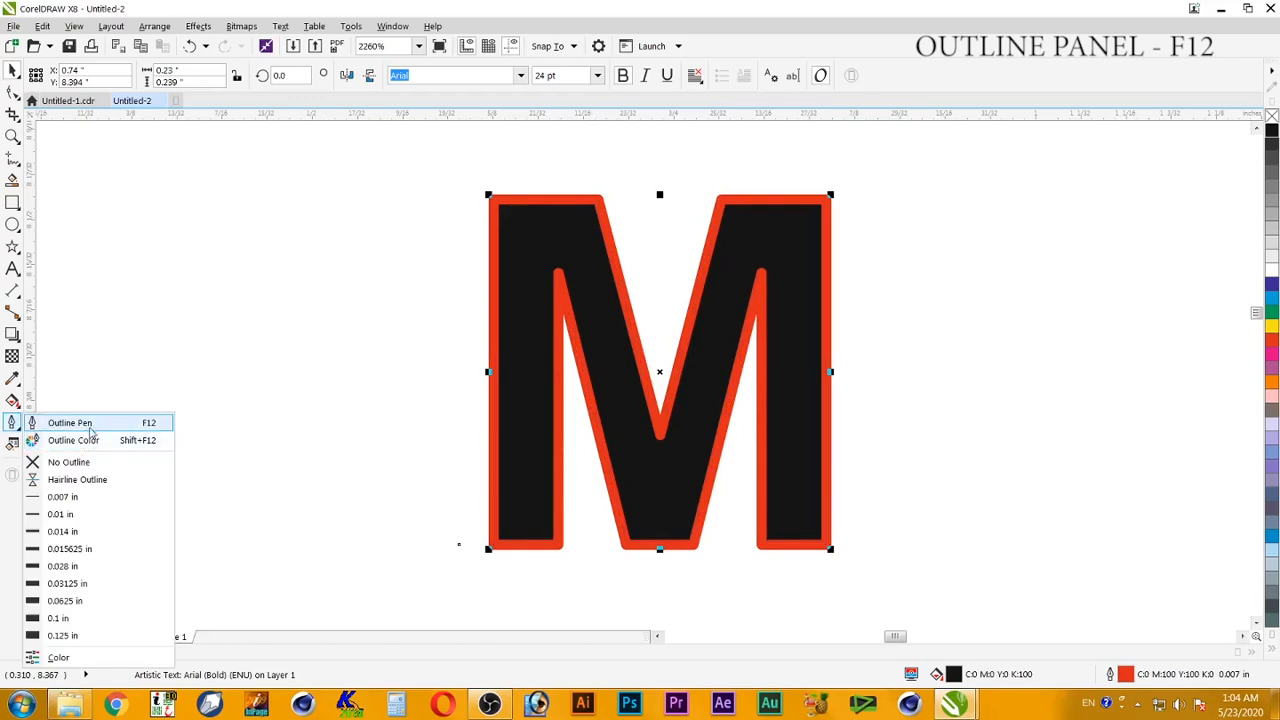
click(62, 422)
click(550, 256)
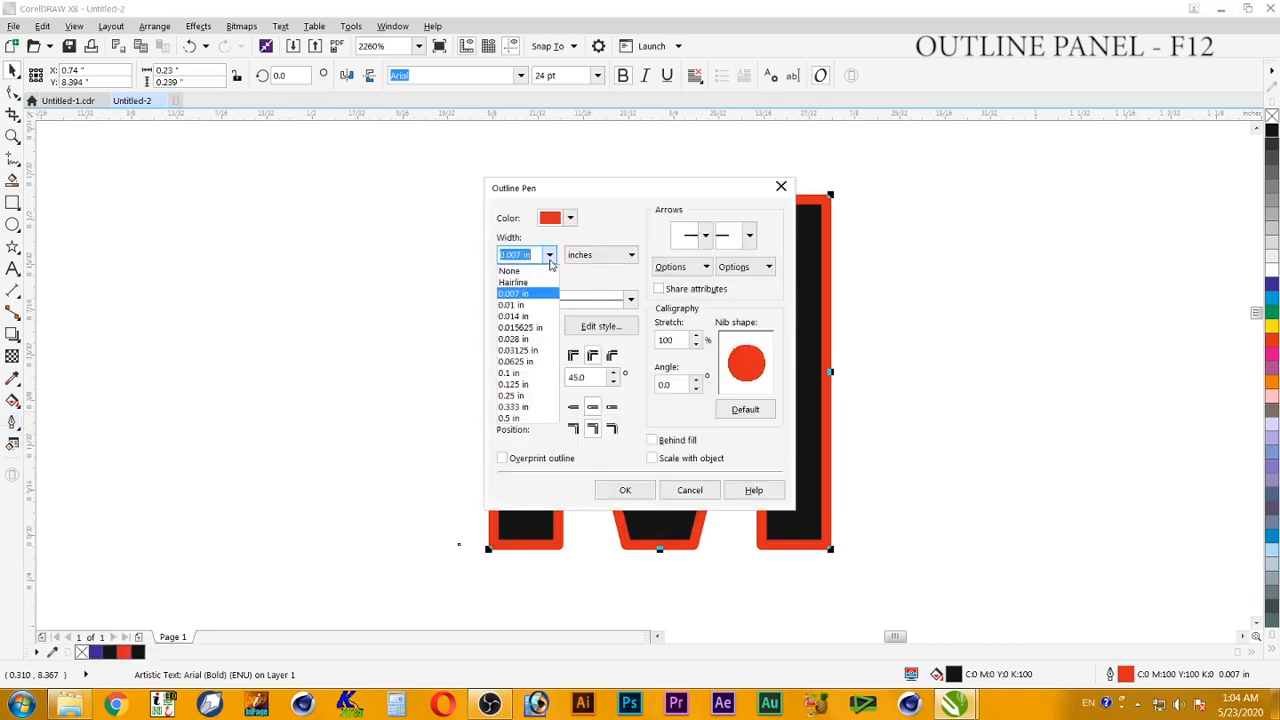
click(530, 330)
click(624, 490)
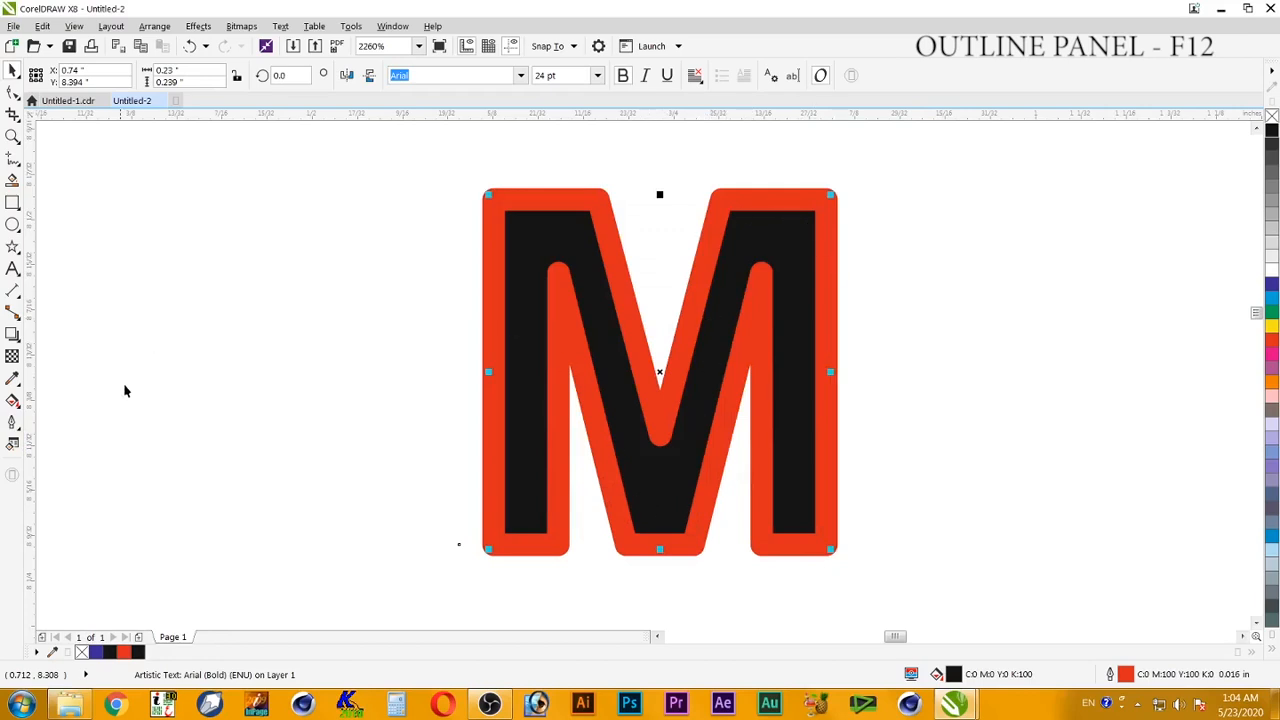
Turn on the Behind fill option for the letter M's outline in Outline Pen.
click(12, 424)
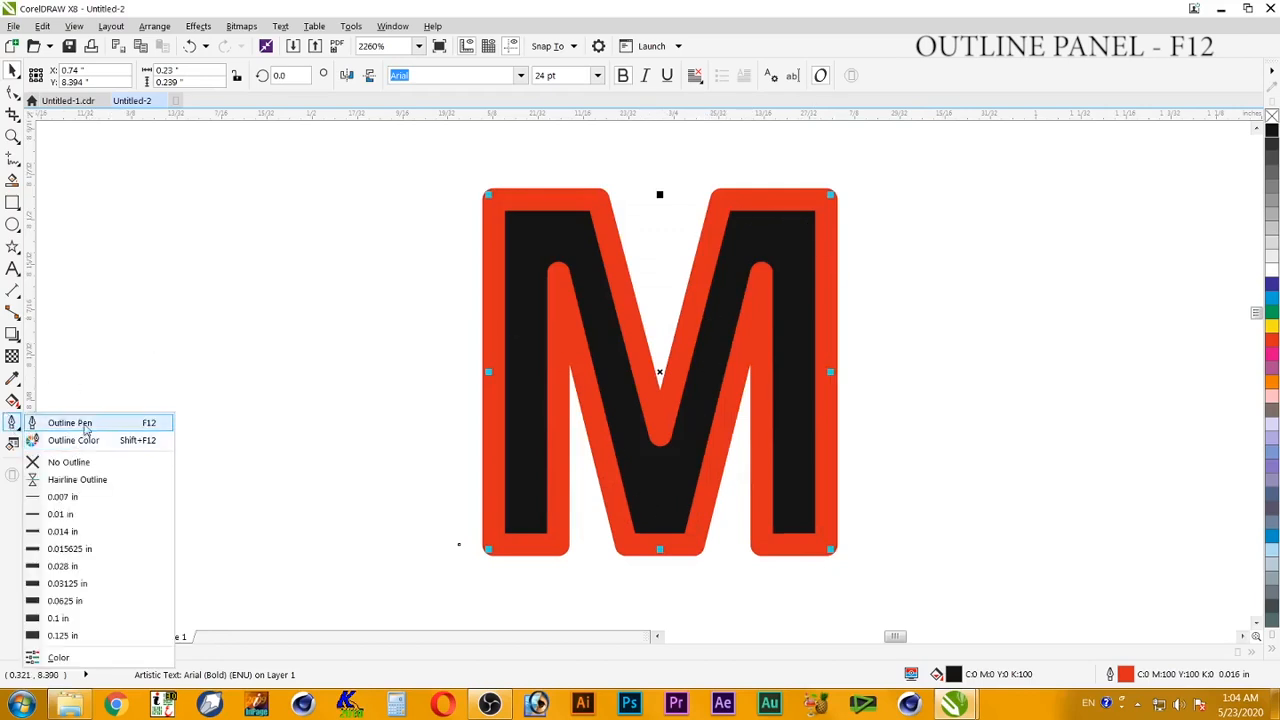
click(84, 426)
click(686, 444)
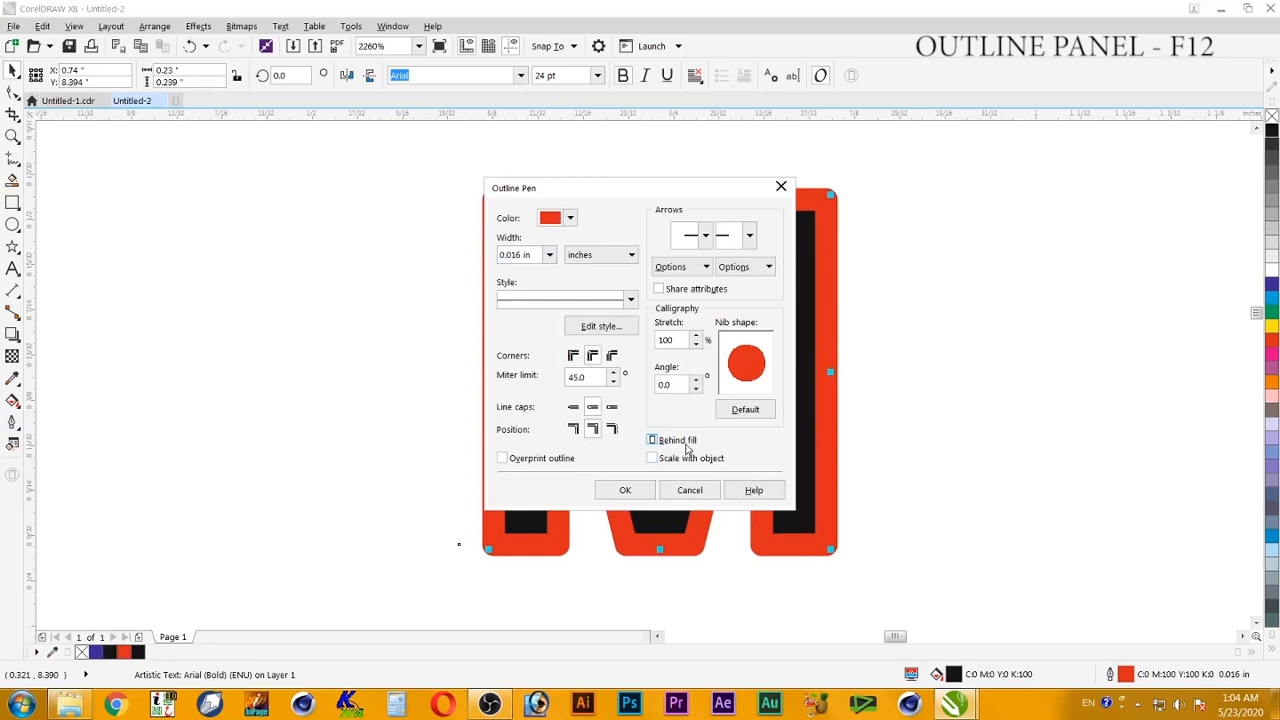
click(632, 490)
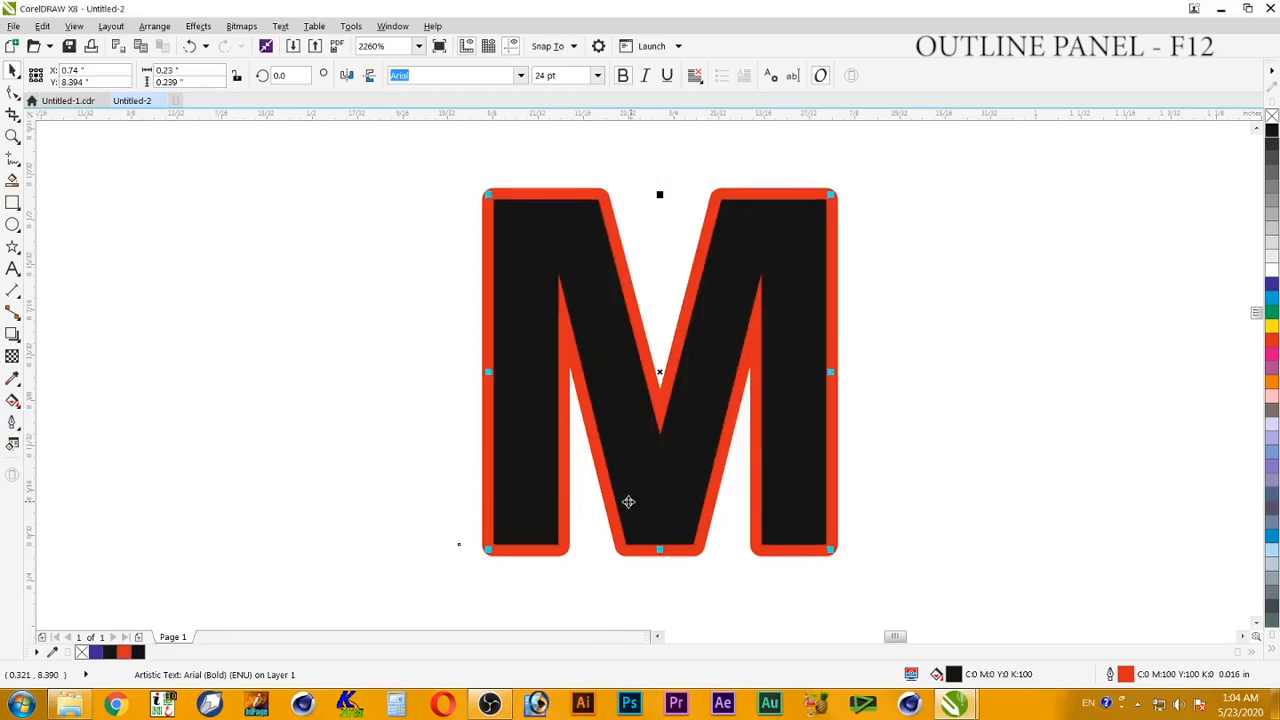
Turn on the Scale with object option for the letter M's outline in Outline Pen.
click(12, 424)
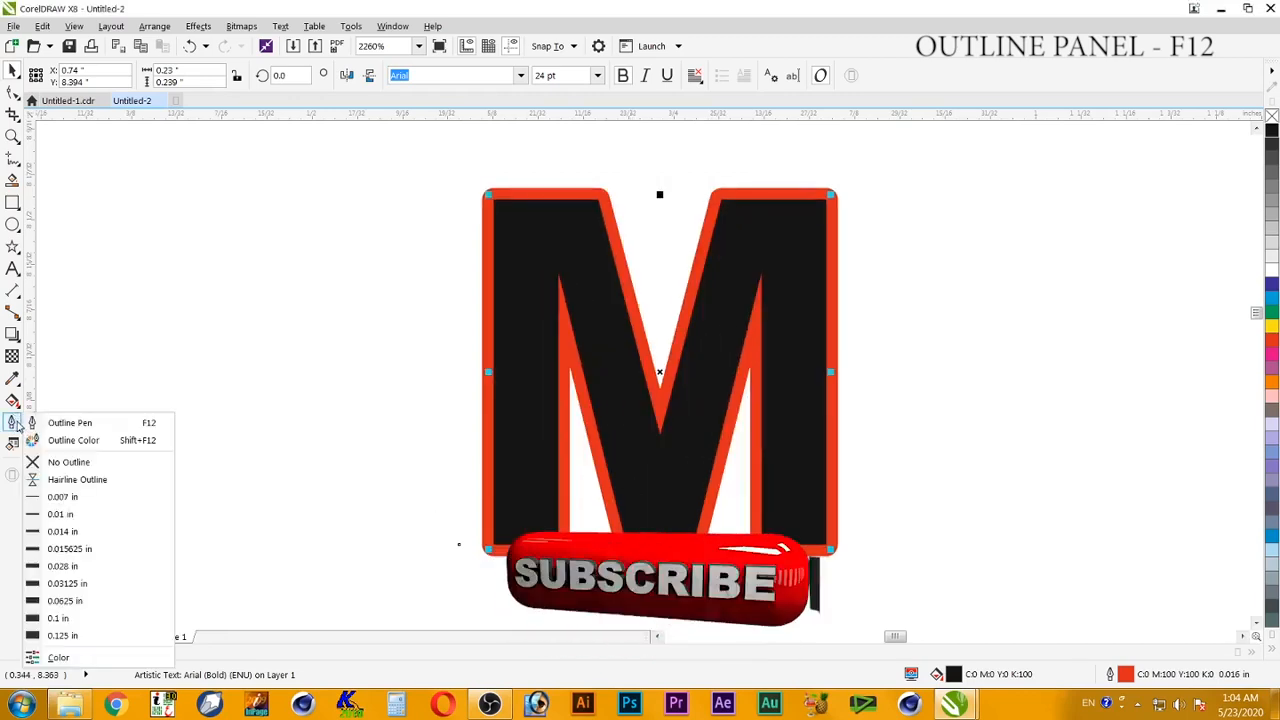
click(84, 425)
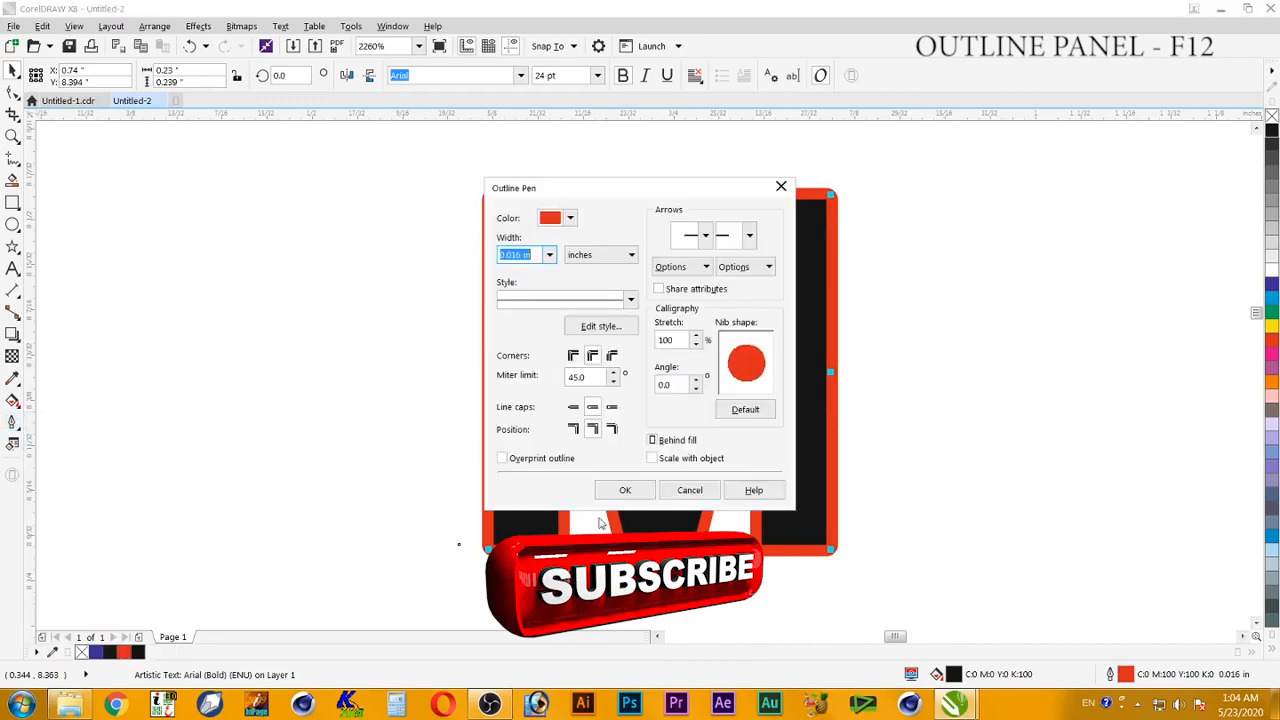
click(680, 459)
click(623, 490)
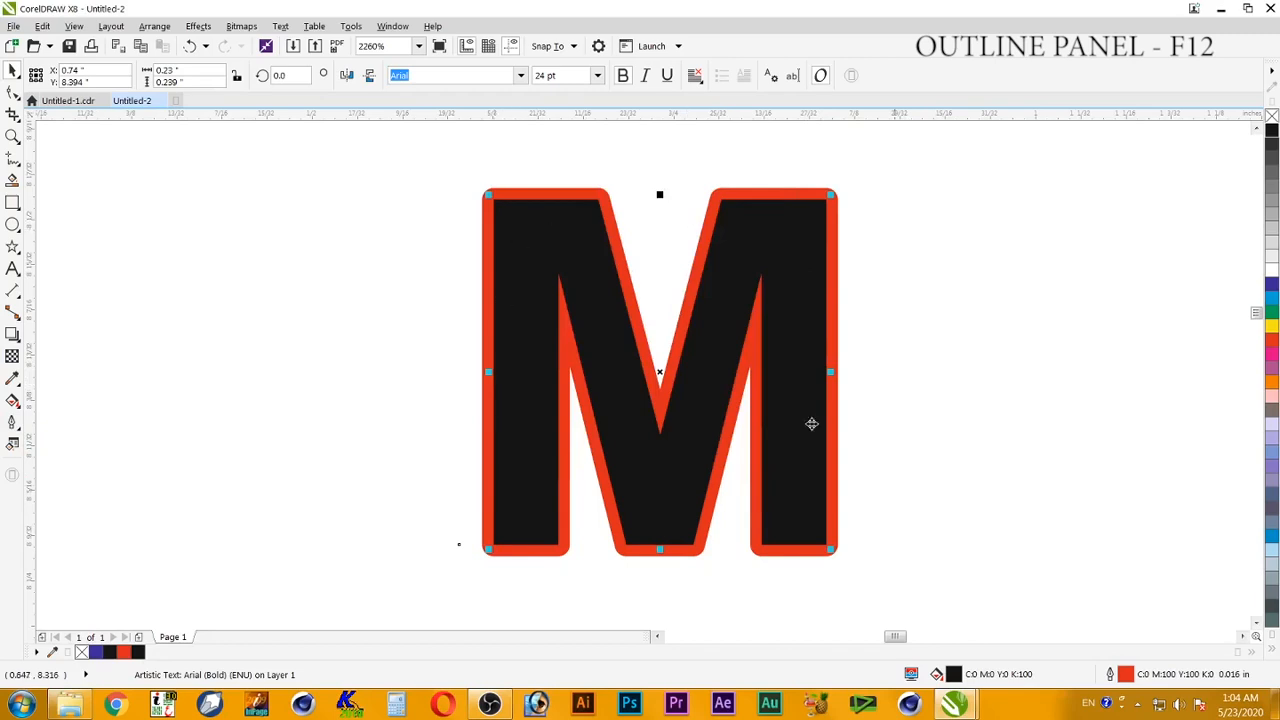
Try shrinking the letter M proportionally to about 8.6 pt and again to about 7.5 pt, undoing each resize.
drag(832, 195, 622, 411)
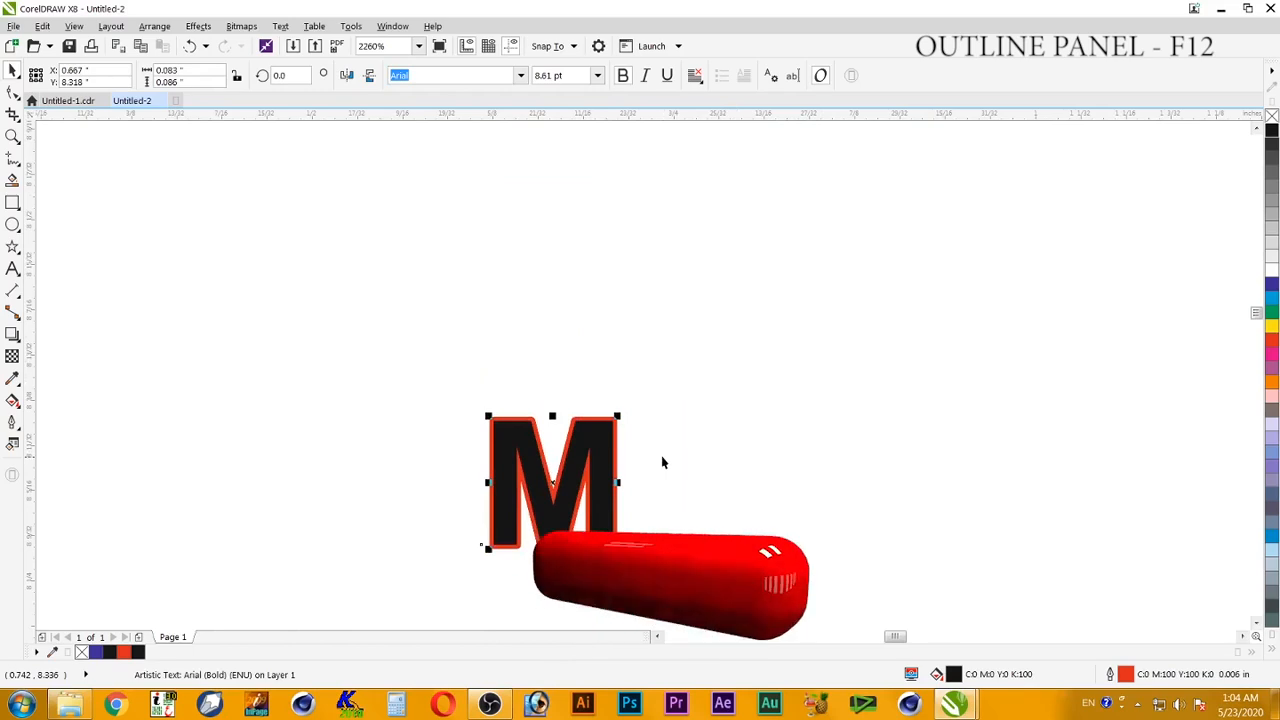
key(ctrl+z)
drag(833, 193, 602, 433)
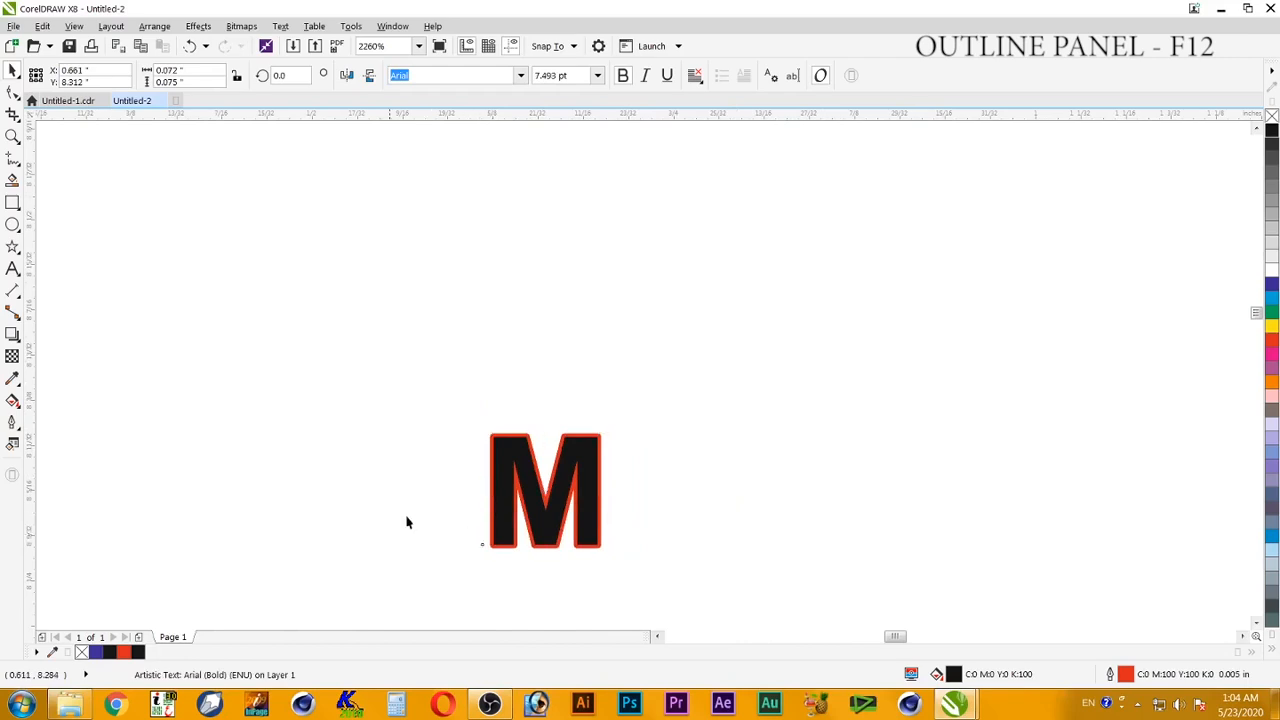
key(ctrl+z)
Turn off Scale with object for the letter M's outline and shrink the letter to about 8 pt.
click(11, 423)
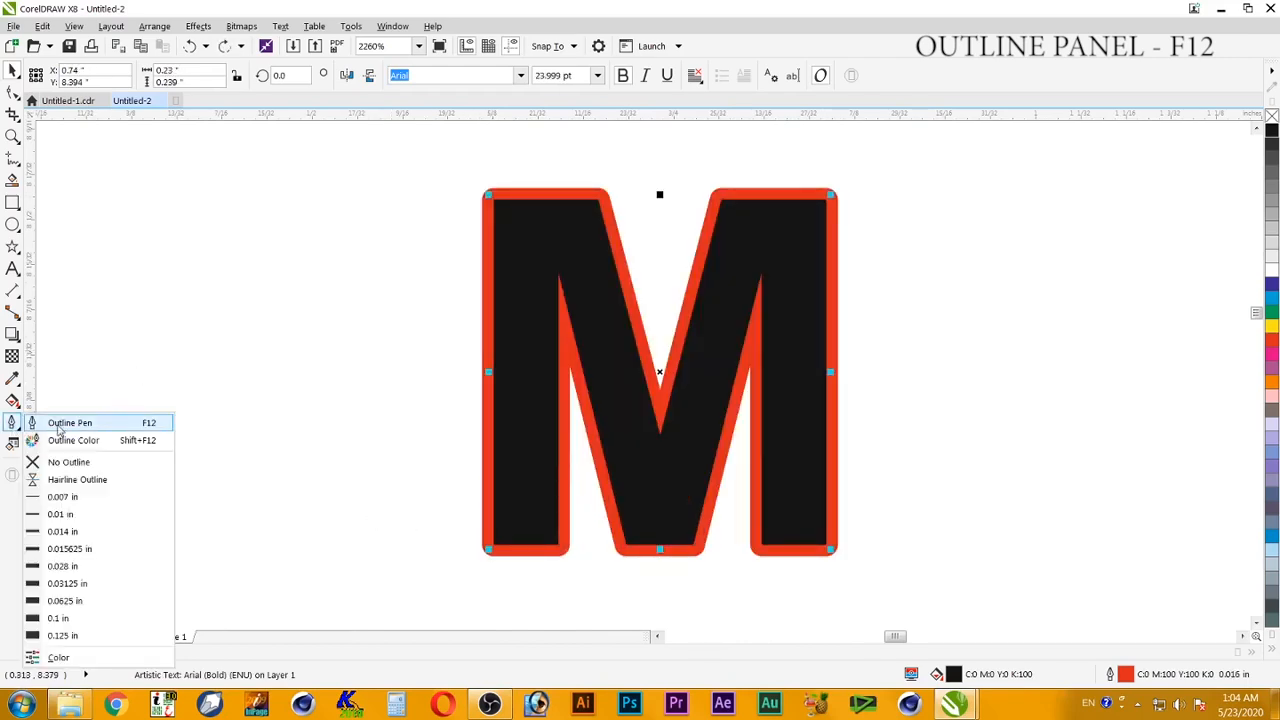
click(55, 424)
click(678, 460)
click(625, 490)
drag(830, 190, 611, 423)
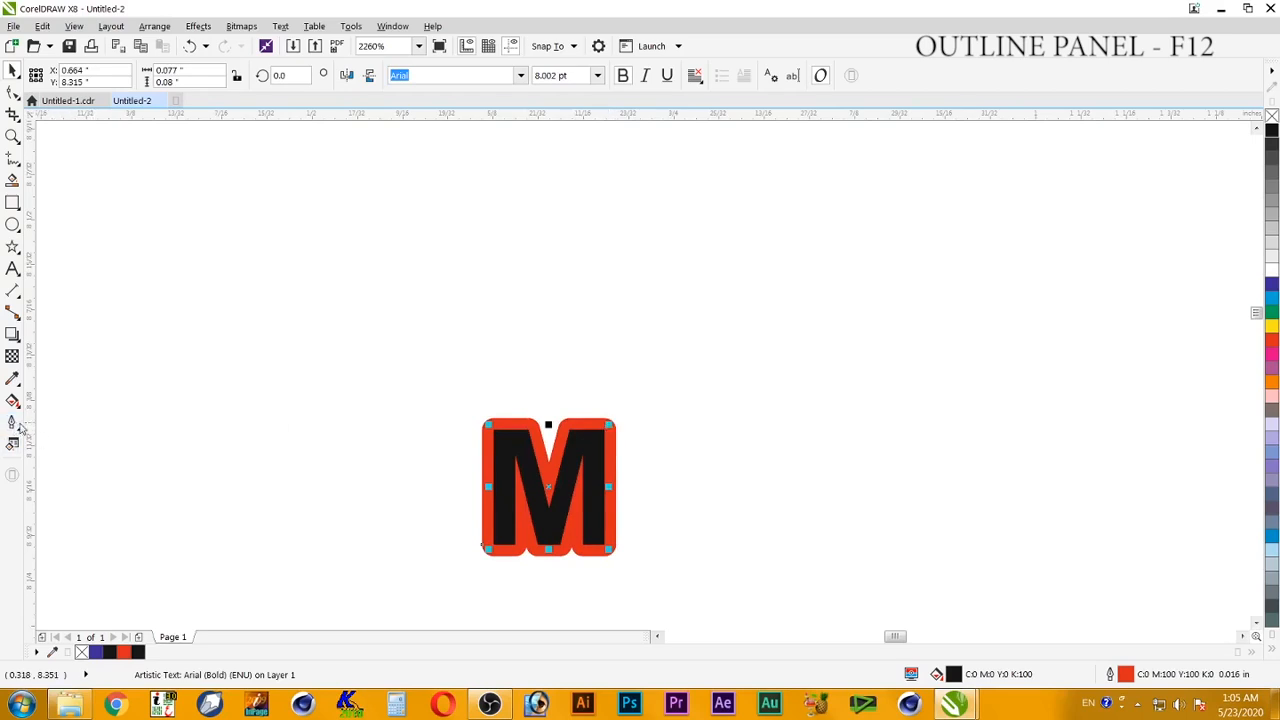
Turn Scale with object back on for the M's outline and enlarge the letter to about 23.2 pt.
key(F12)
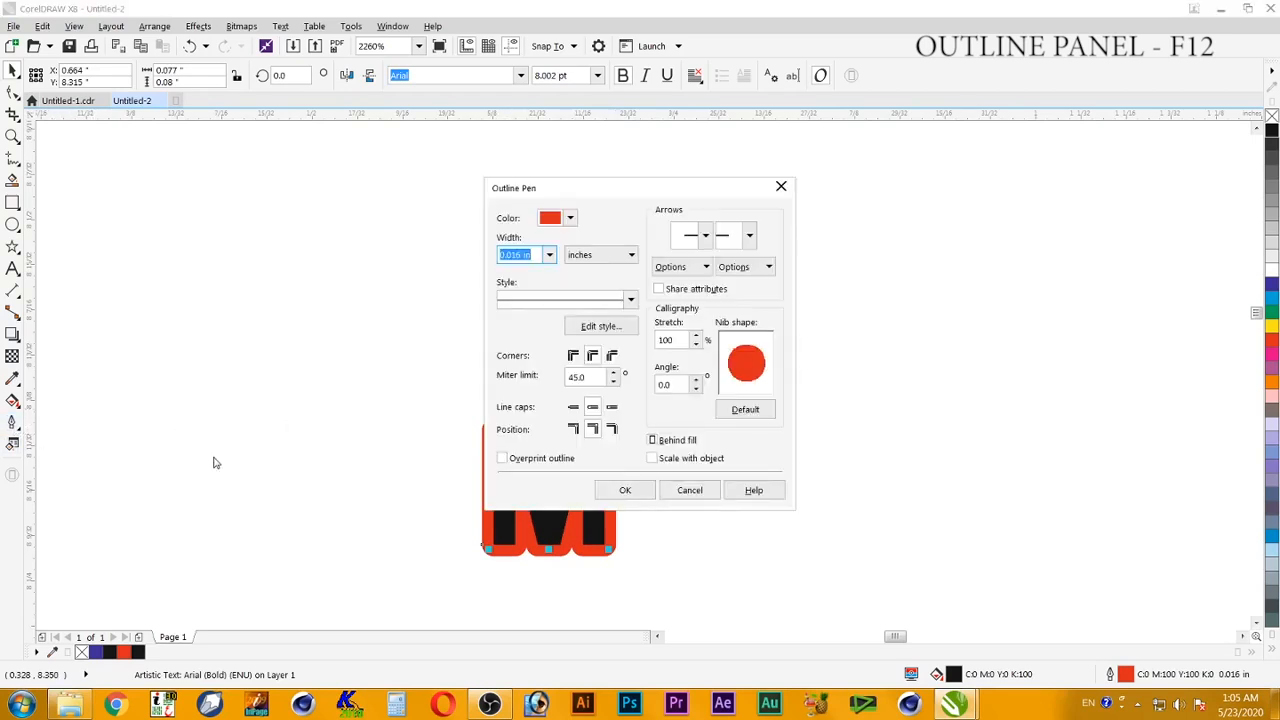
click(688, 462)
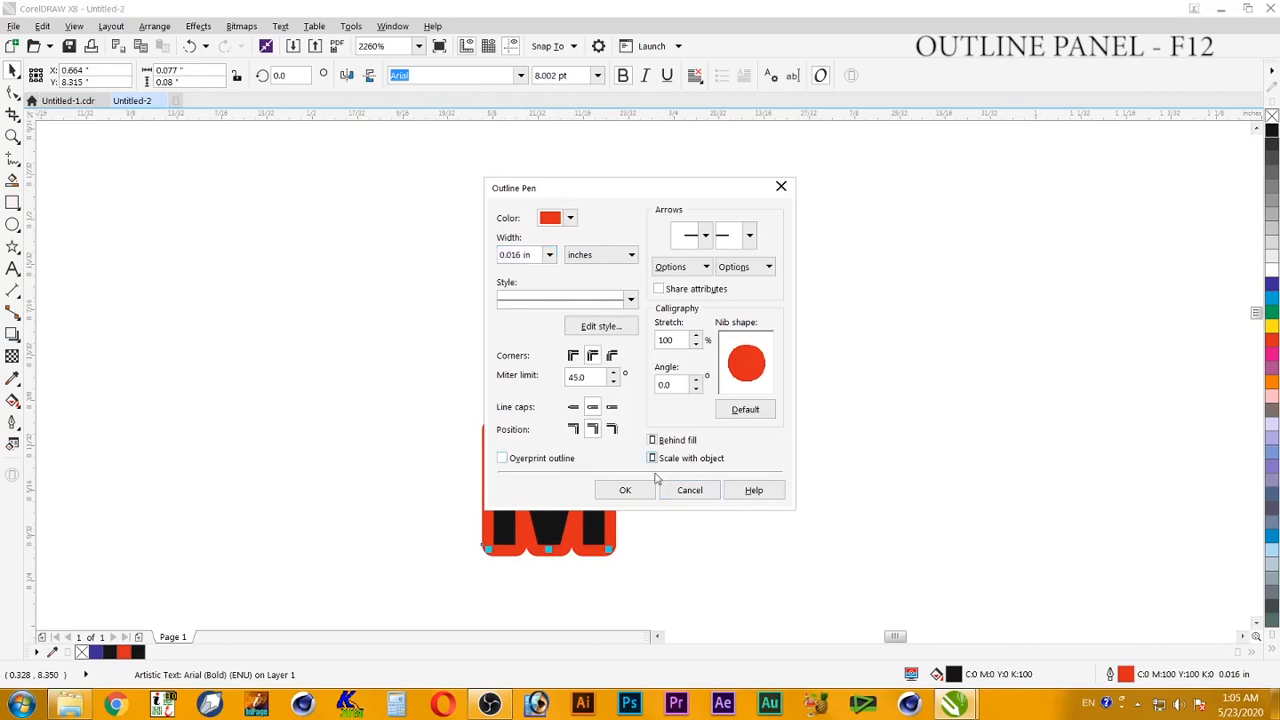
click(625, 490)
drag(611, 424, 880, 249)
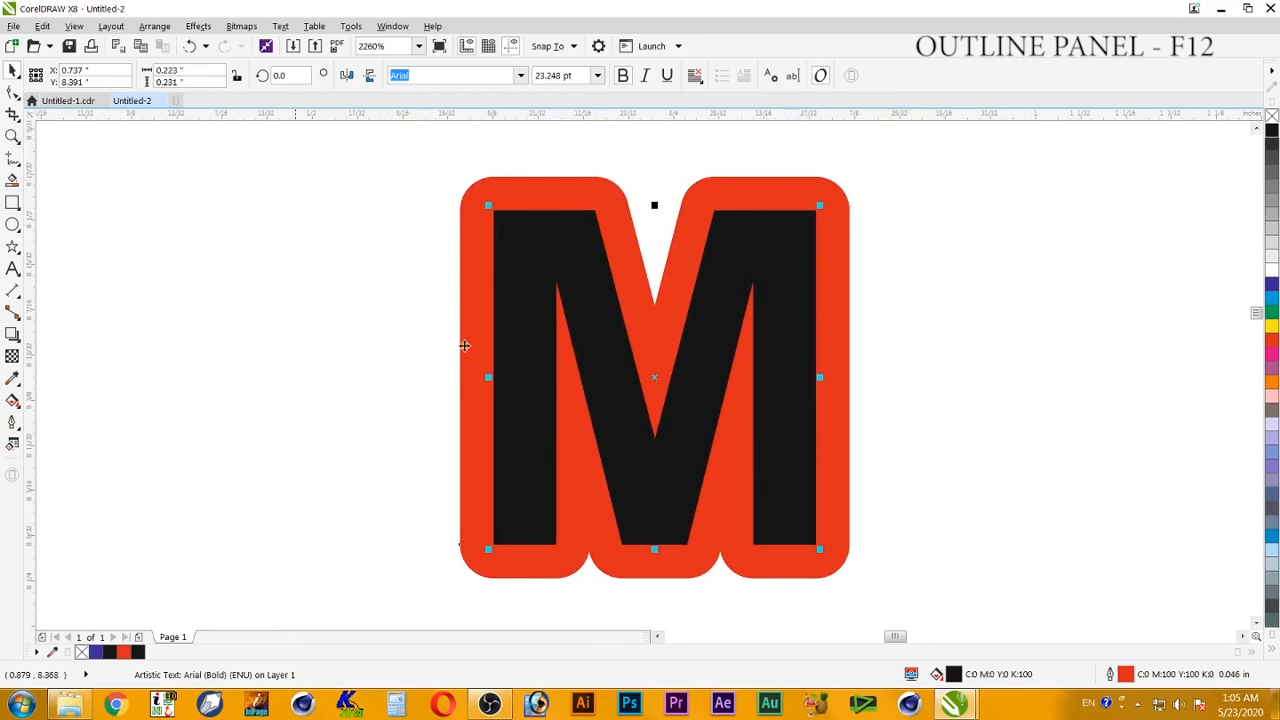
Turn off Scale with object for the enlarged M's outline and try shrinking the letter to about 2.8 pt, undoing the resize.
click(12, 423)
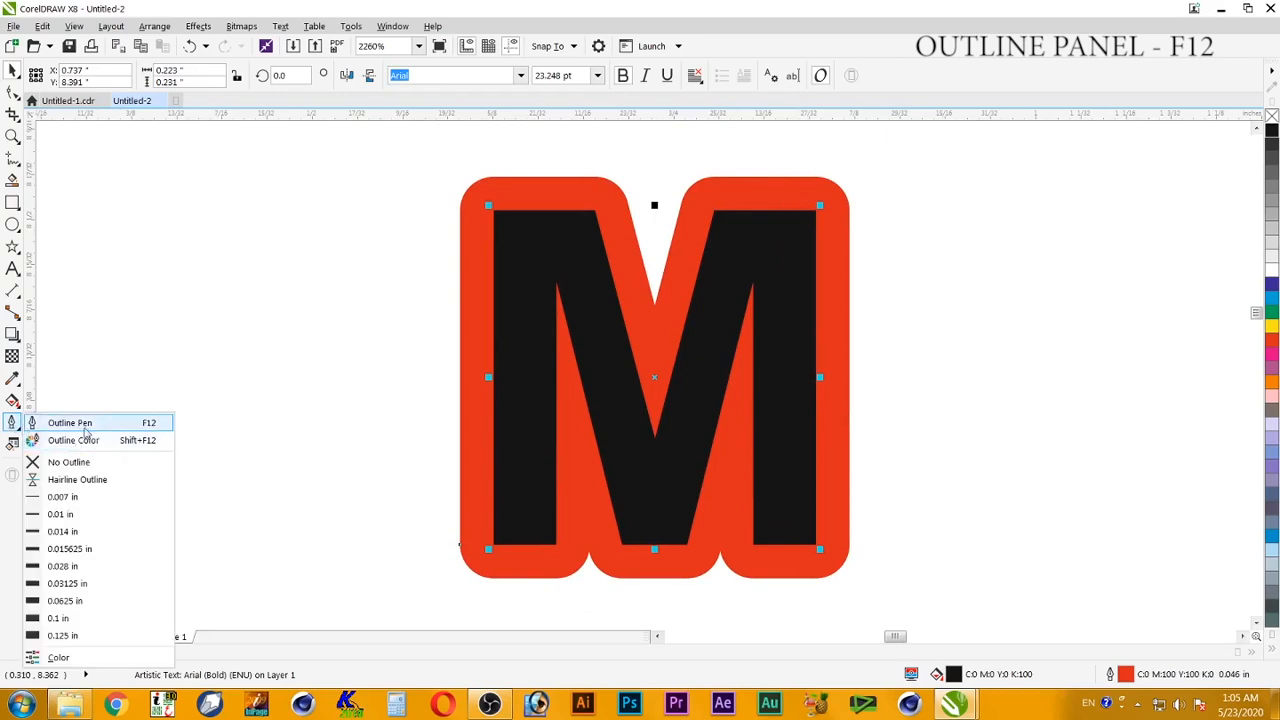
click(55, 418)
click(687, 459)
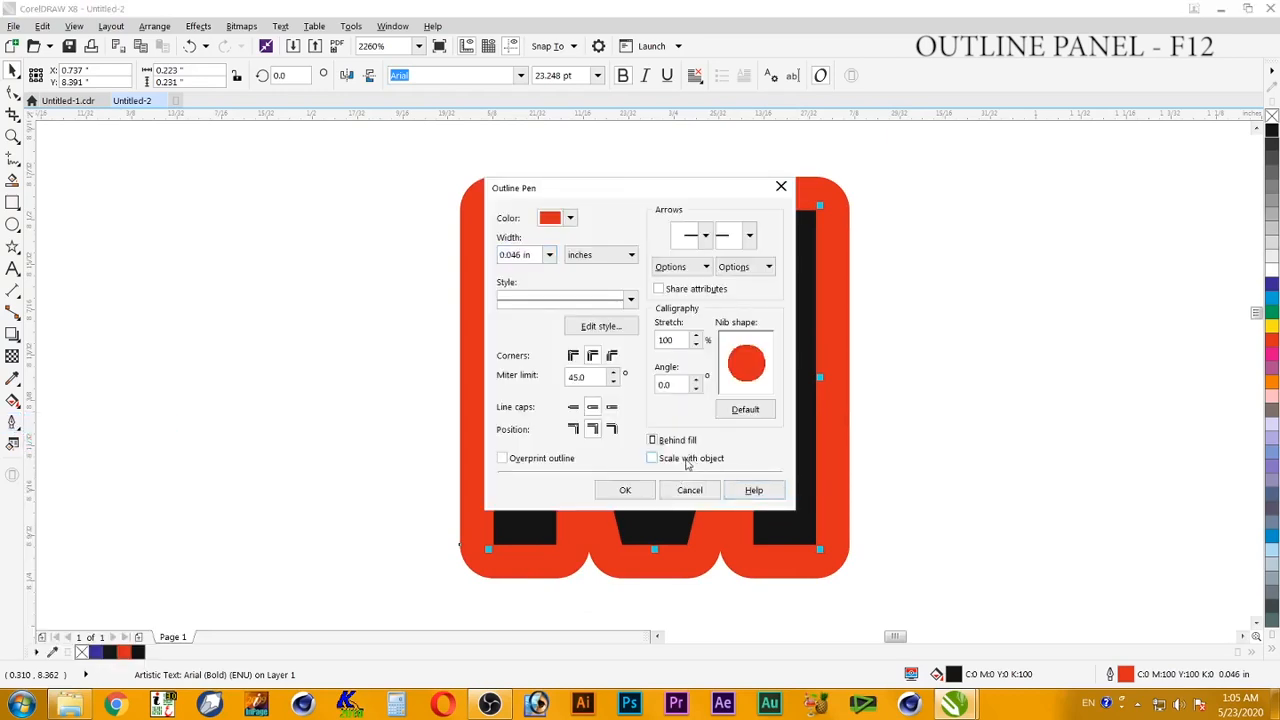
click(622, 492)
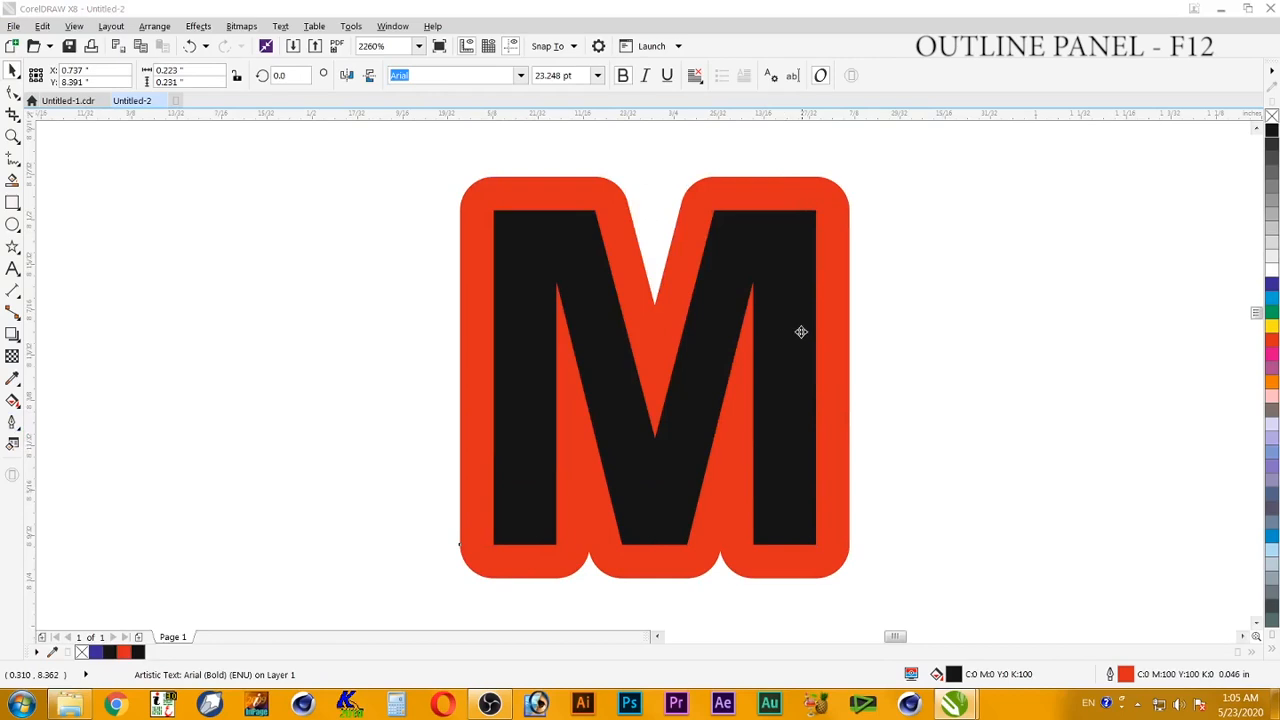
drag(820, 207, 563, 482)
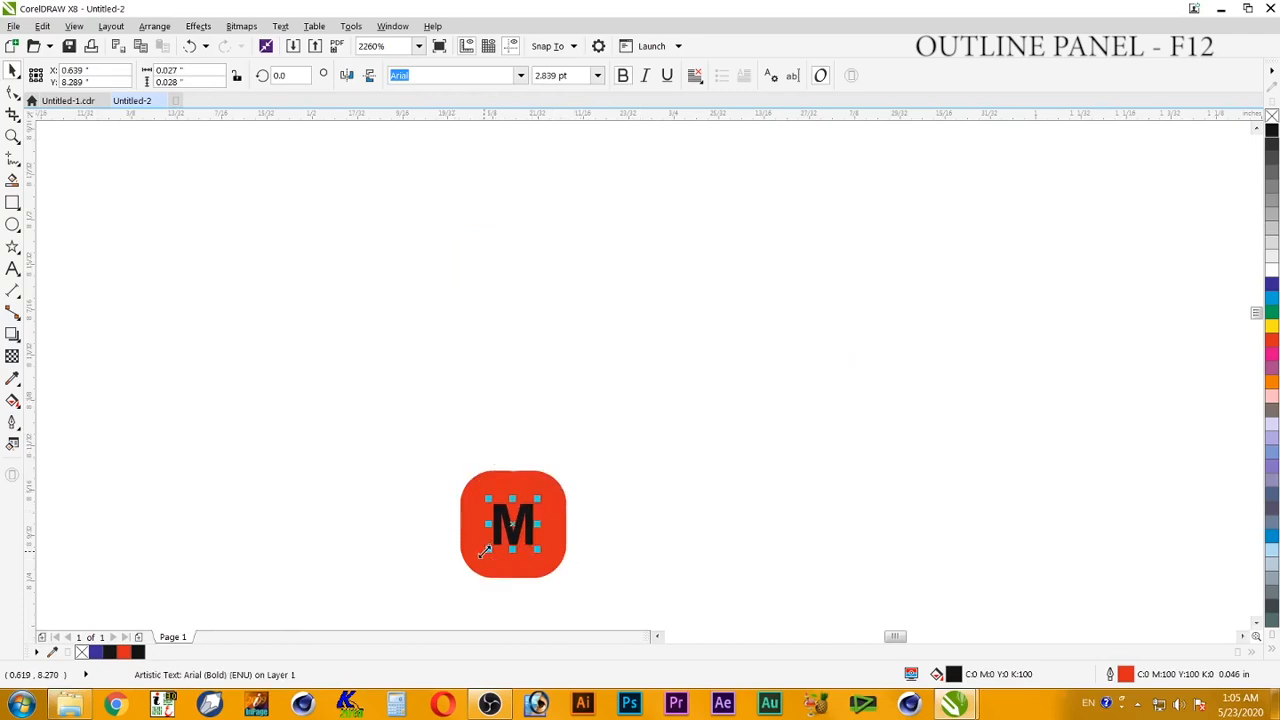
key(ctrl+z)
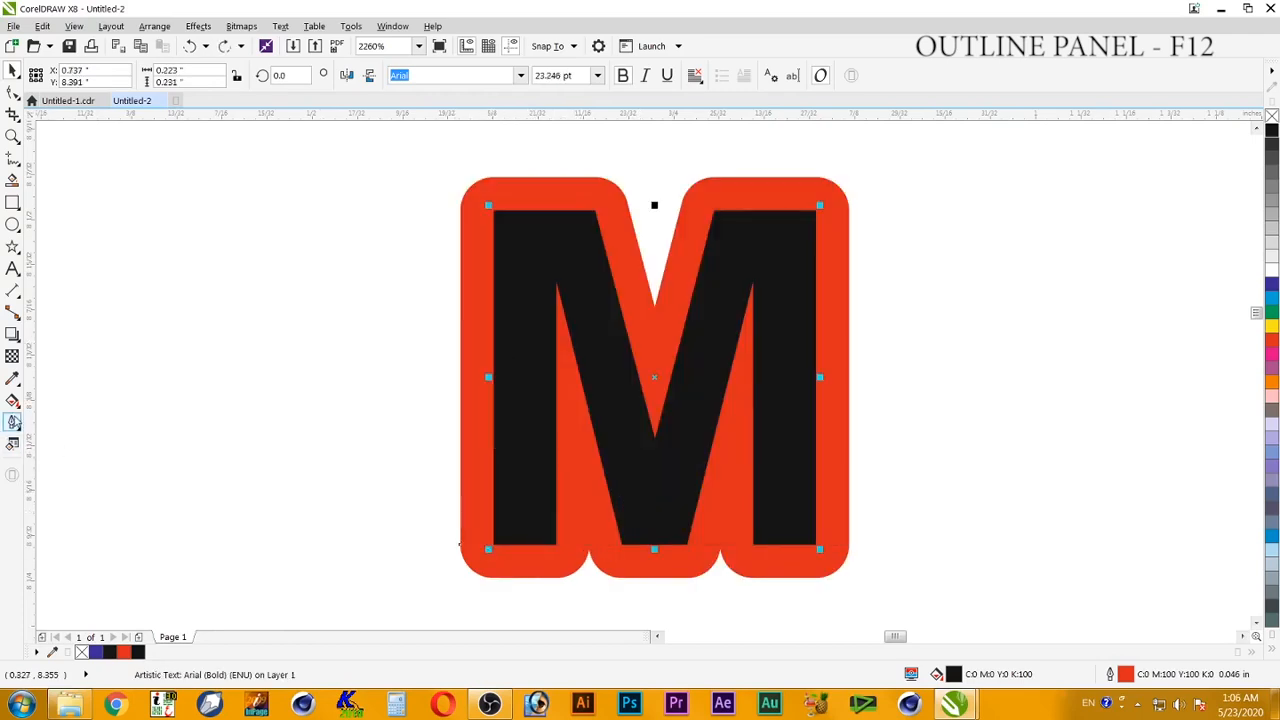
click(13, 422)
click(90, 424)
drag(694, 188, 343, 187)
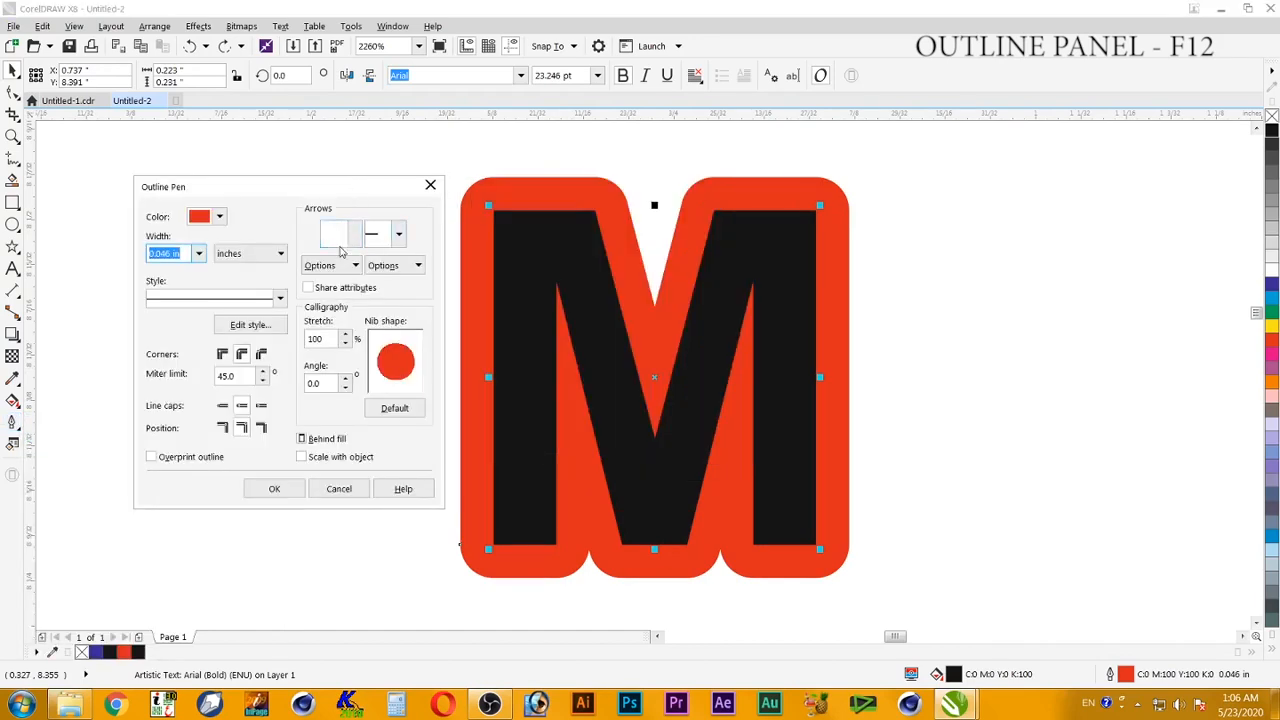
click(344, 492)
click(951, 255)
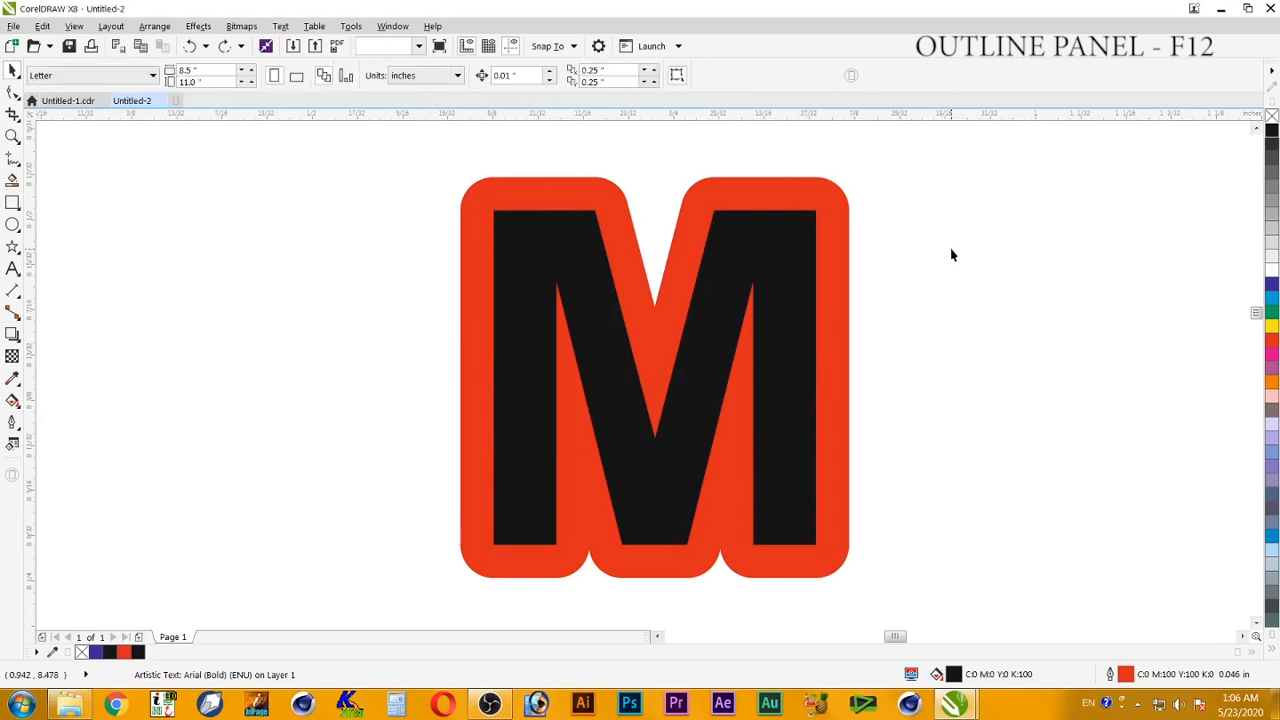
Move the horizontal line clear above the three angled shapes and set its outline width to 0.015625 in.
scroll(951, 255, down, 5)
drag(854, 203, 819, 385)
scroll(1027, 234, up, 4)
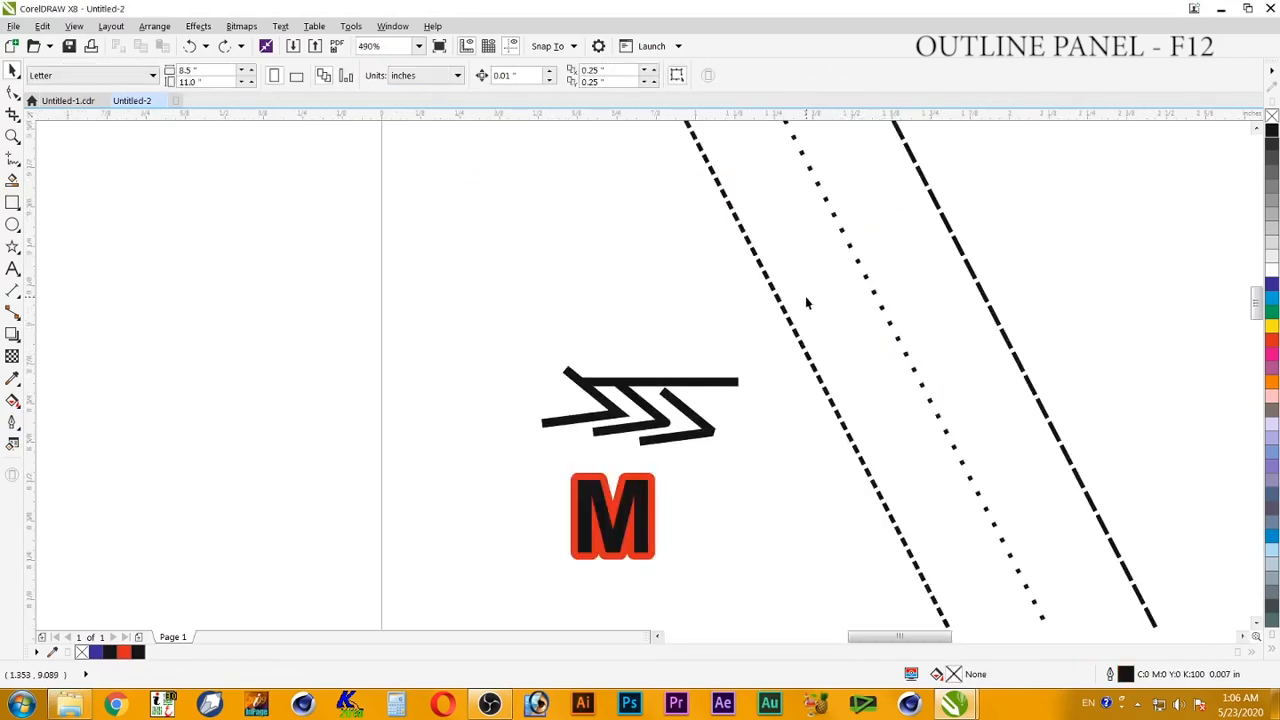
drag(703, 386, 647, 327)
drag(462, 270, 765, 535)
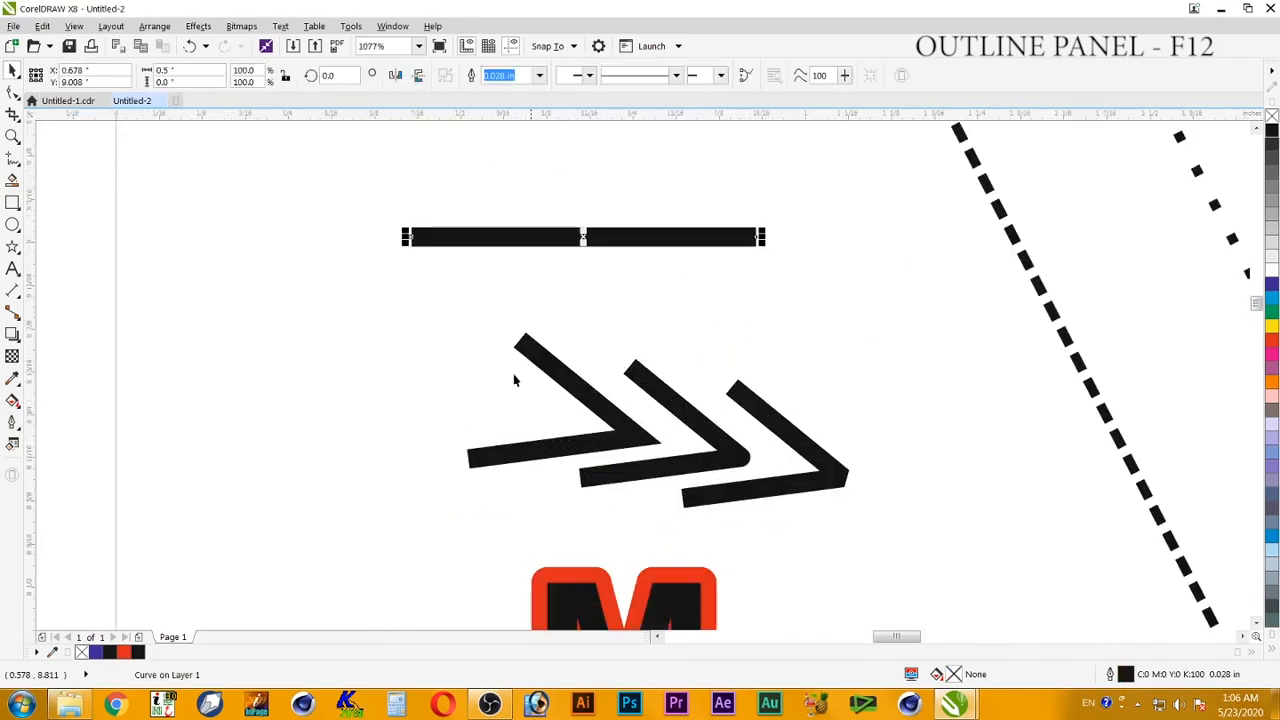
click(539, 75)
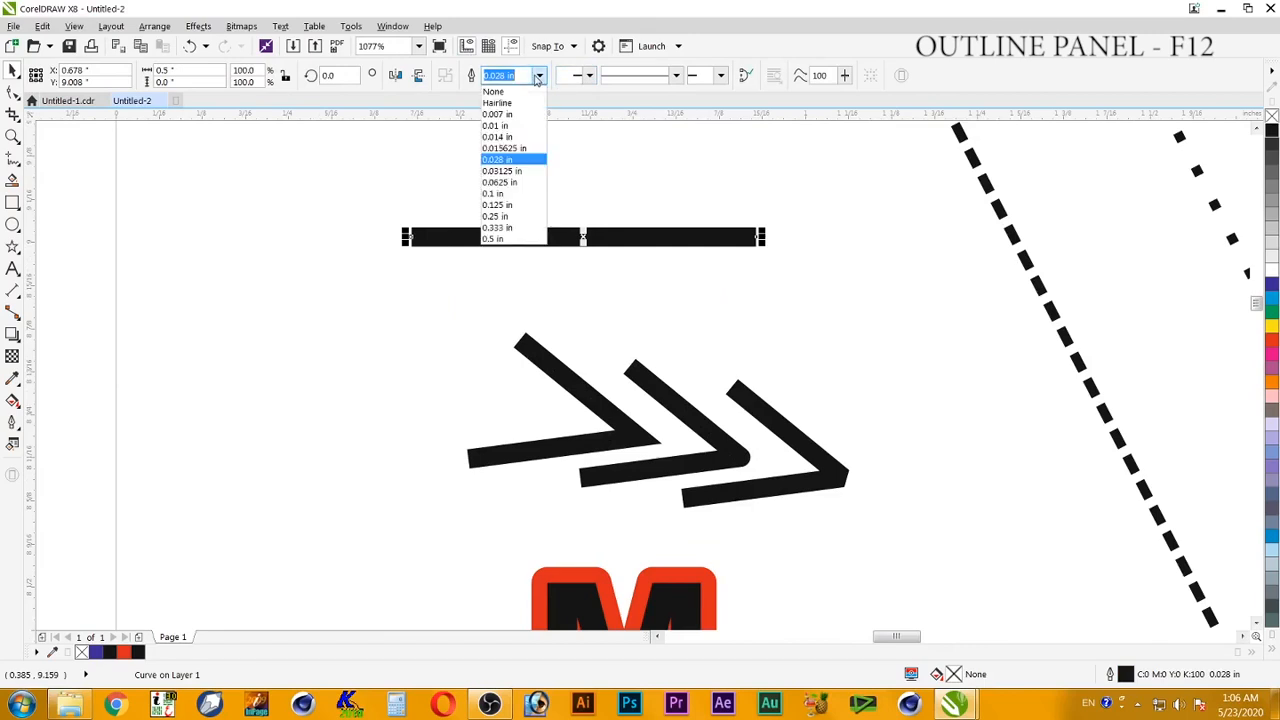
click(520, 148)
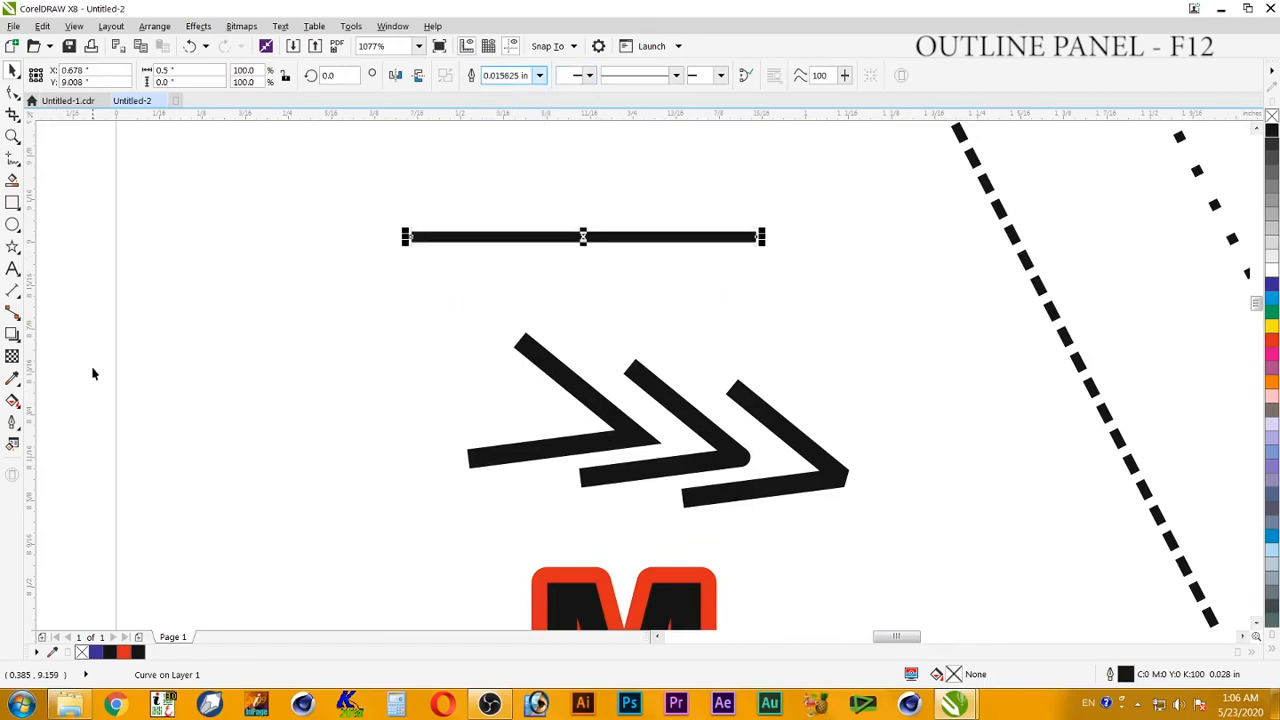
Add Arrowhead 1 to the start of the horizontal line and the matching open arrowhead to its end in Outline Pen.
click(13, 421)
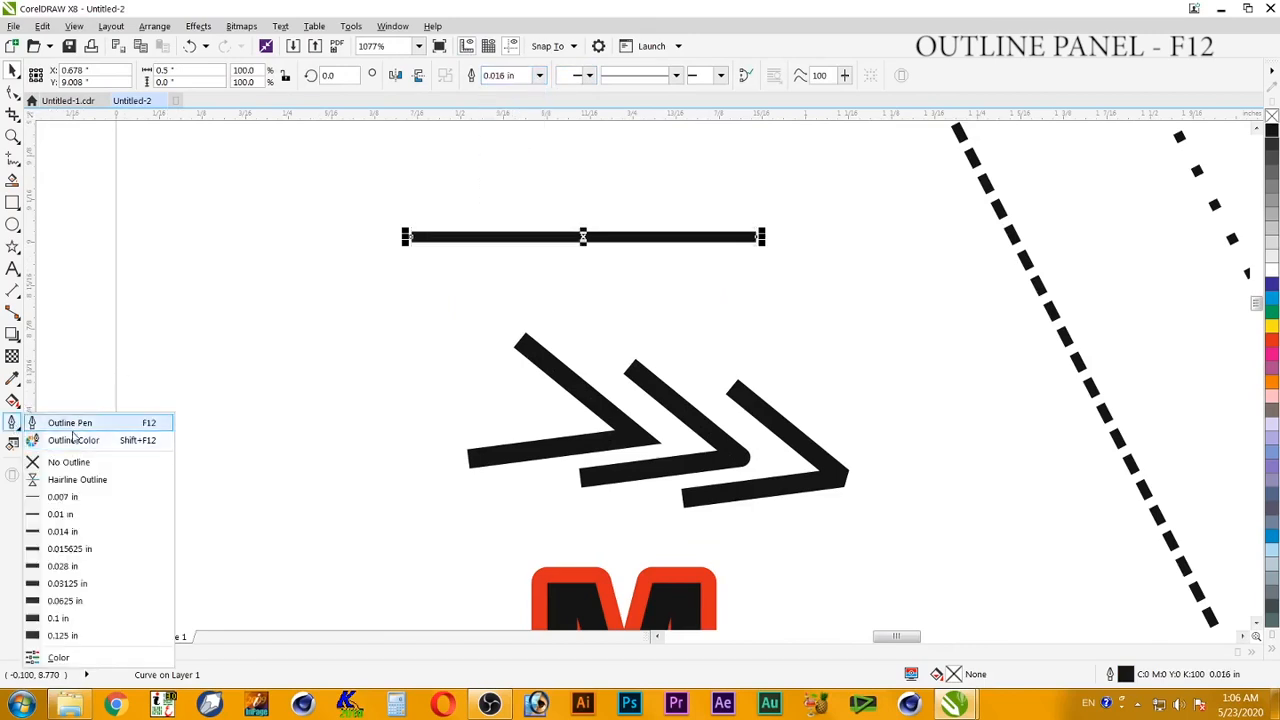
click(70, 422)
drag(698, 188, 368, 243)
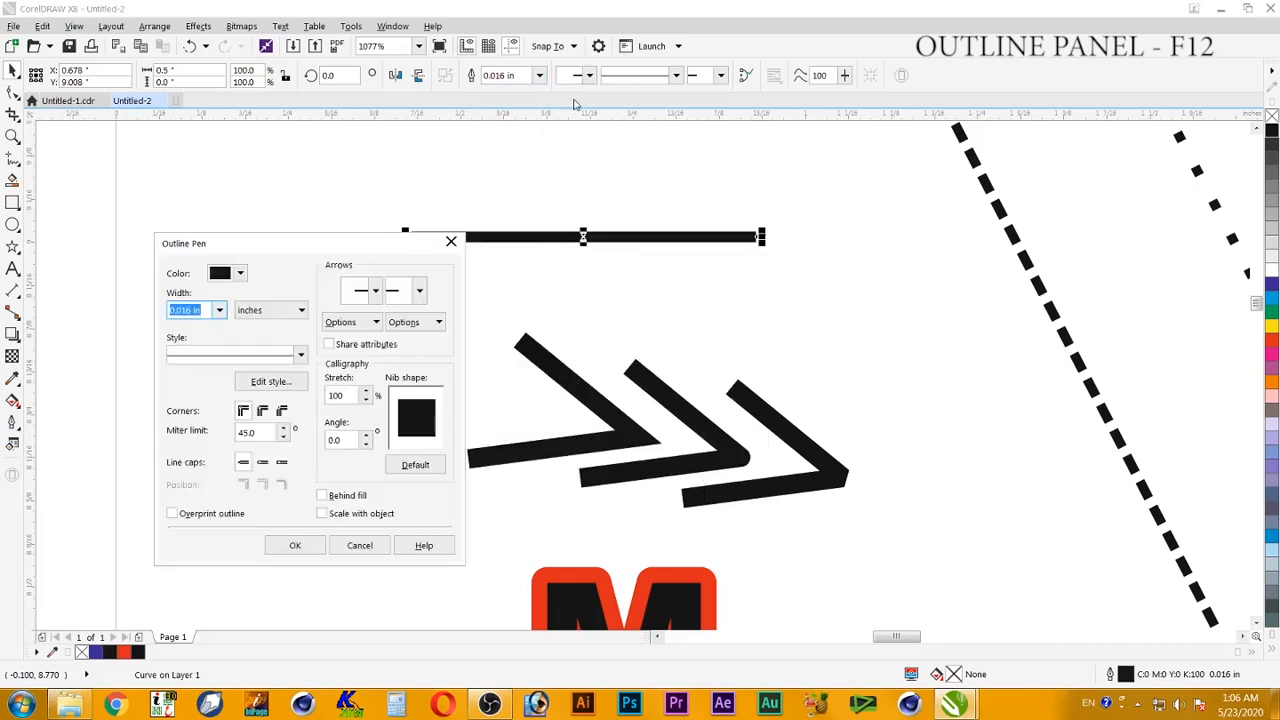
click(375, 292)
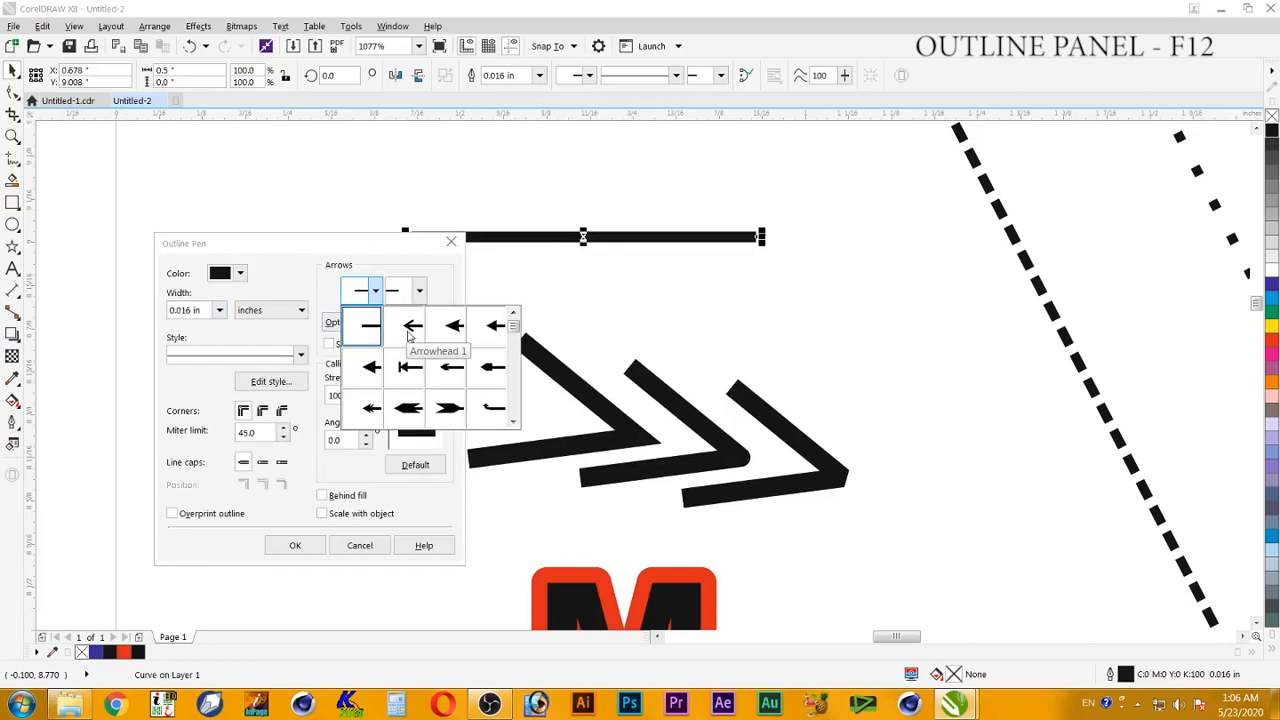
click(410, 336)
click(419, 291)
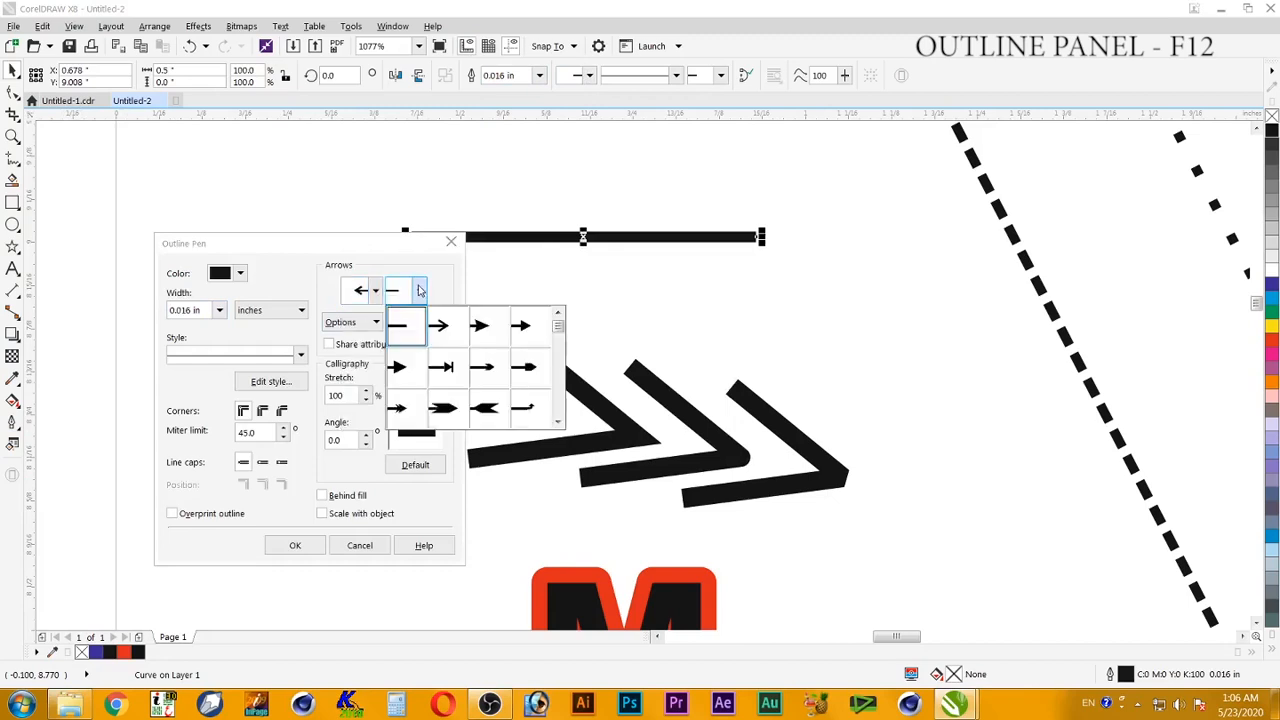
click(445, 329)
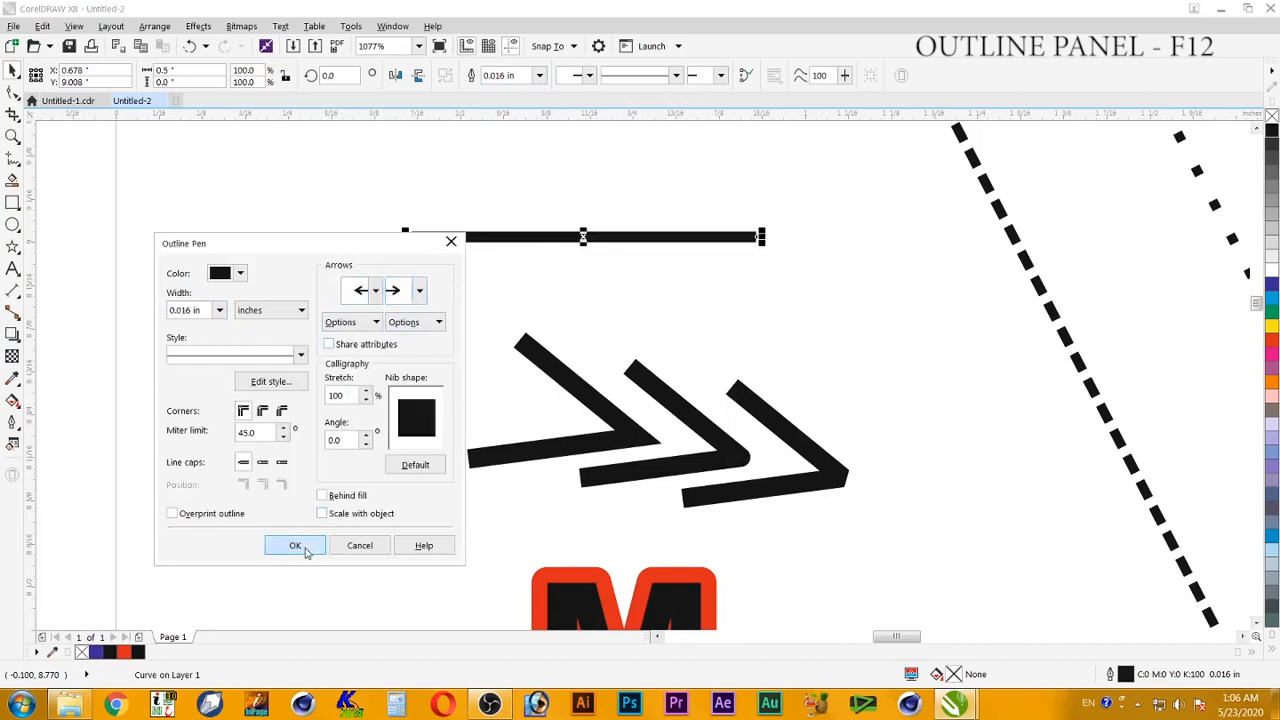
click(303, 548)
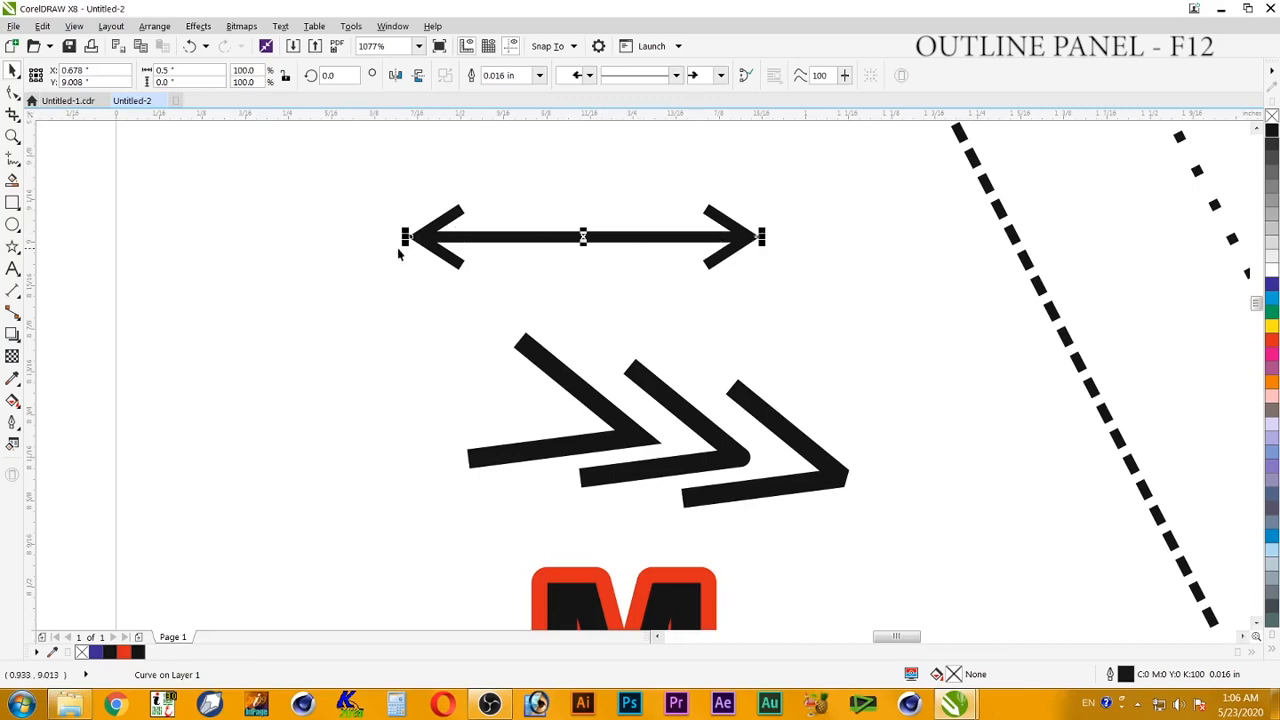
Set the horizontal line's end arrow to No arrowhead in Outline Pen, keeping the start arrowhead.
click(12, 422)
click(83, 423)
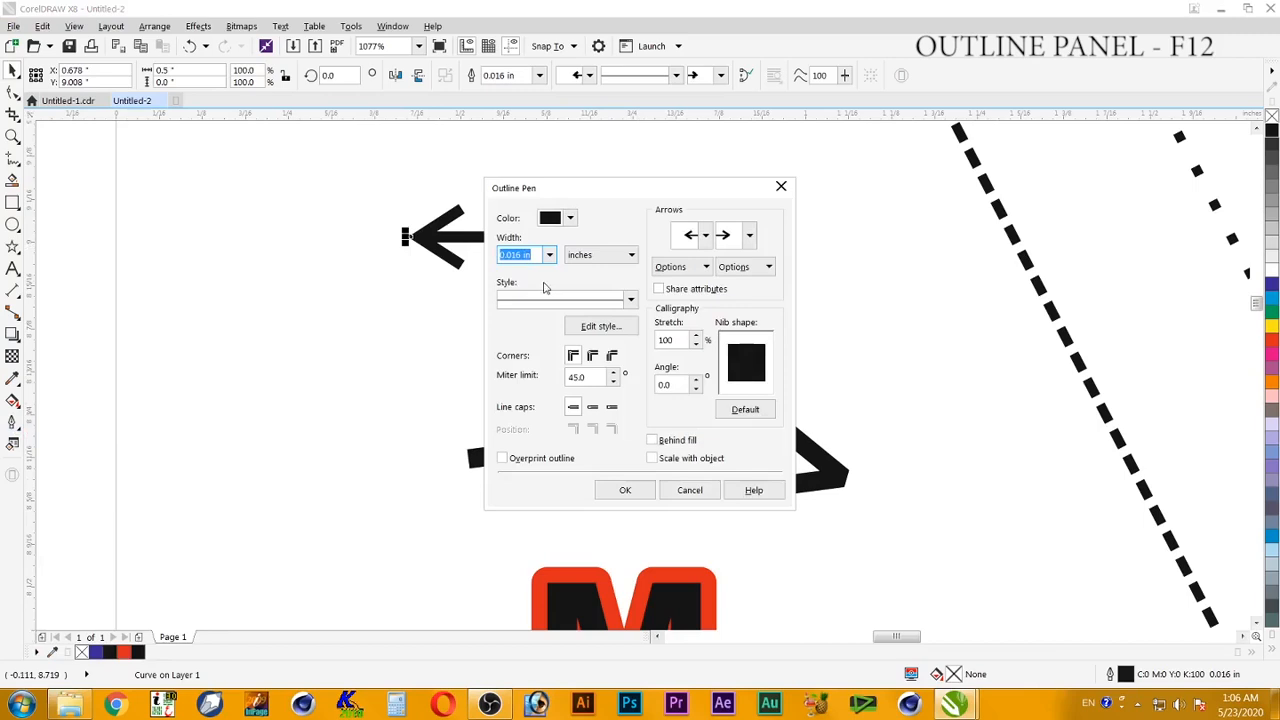
click(749, 236)
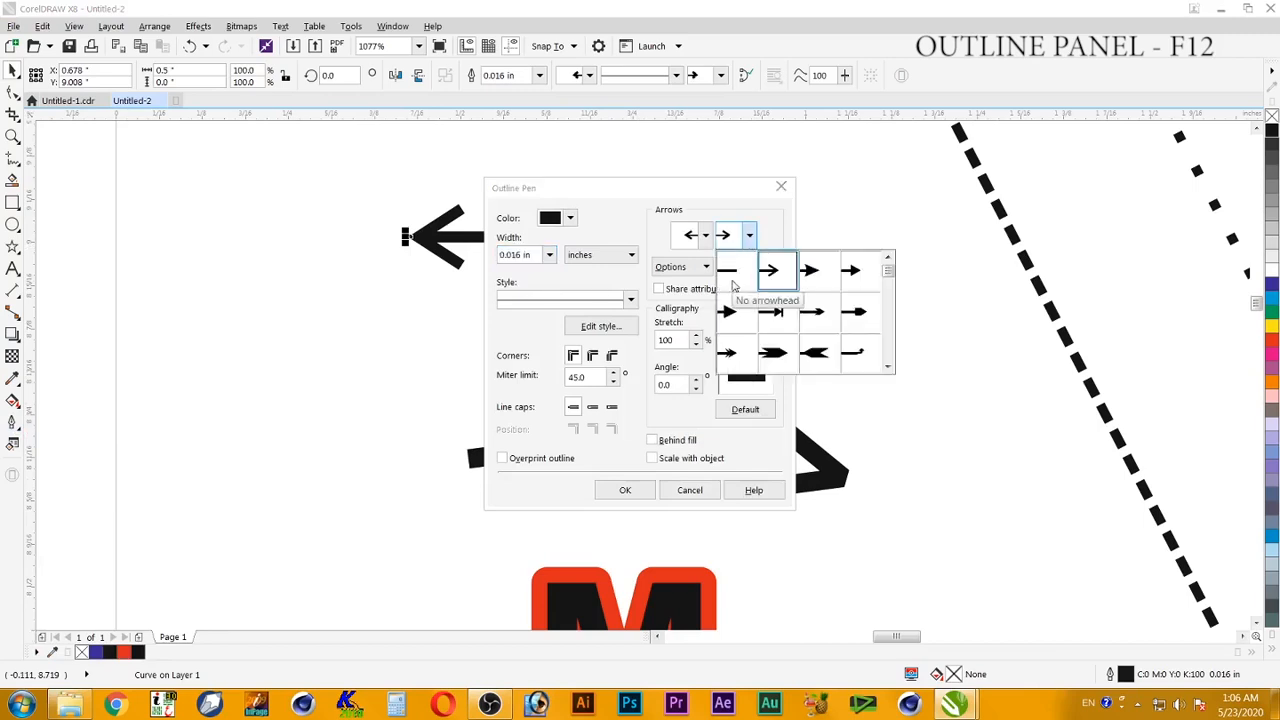
click(733, 280)
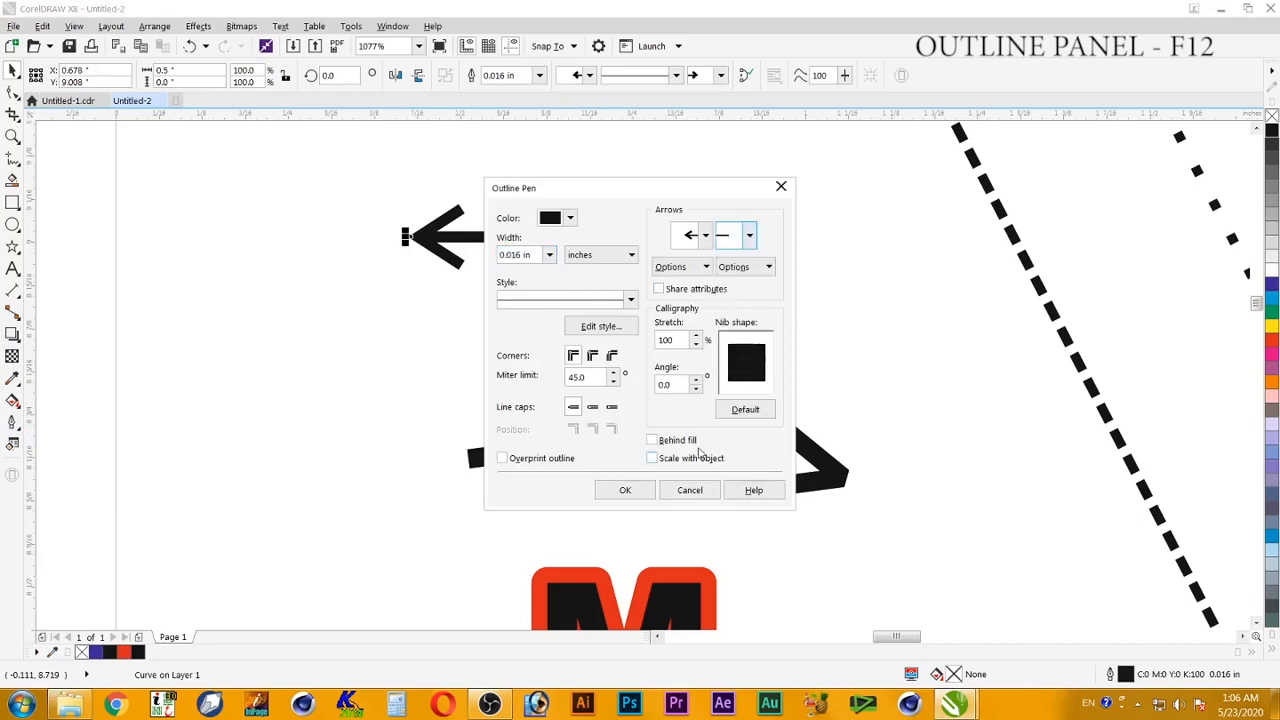
click(632, 490)
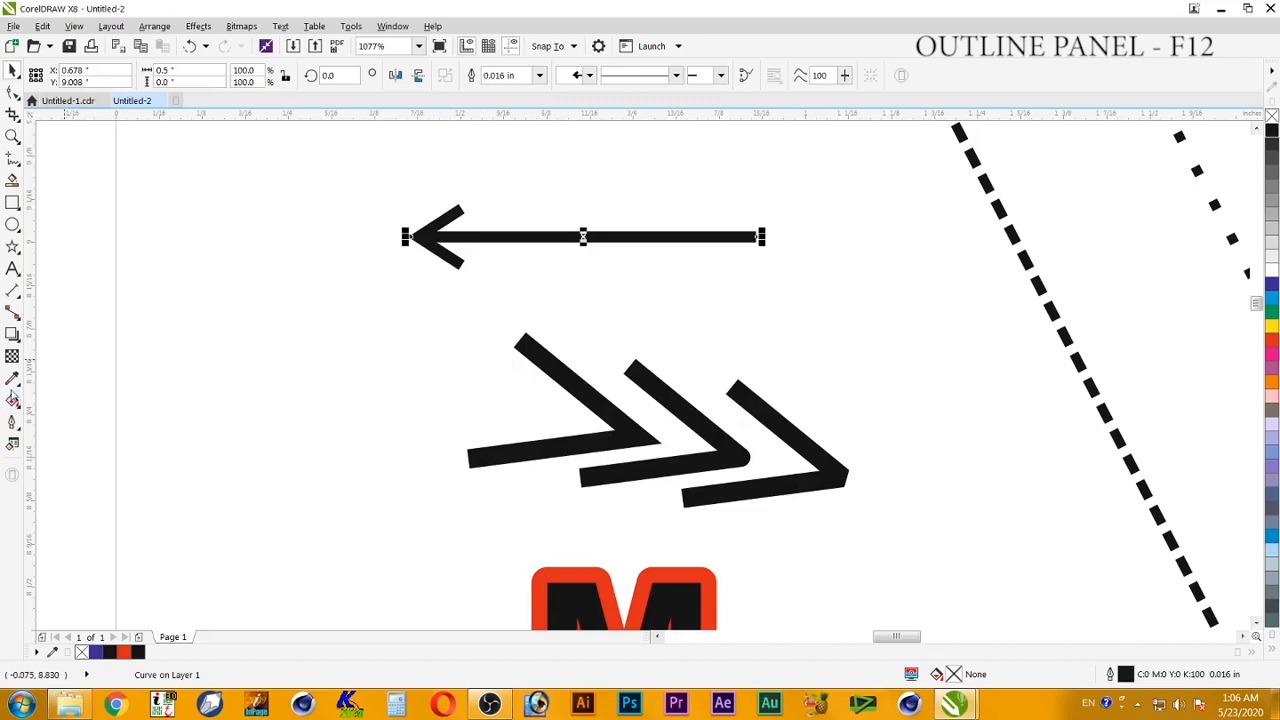
Set matching feathered arrowheads on the start and end of the horizontal line in Outline Pen.
click(12, 424)
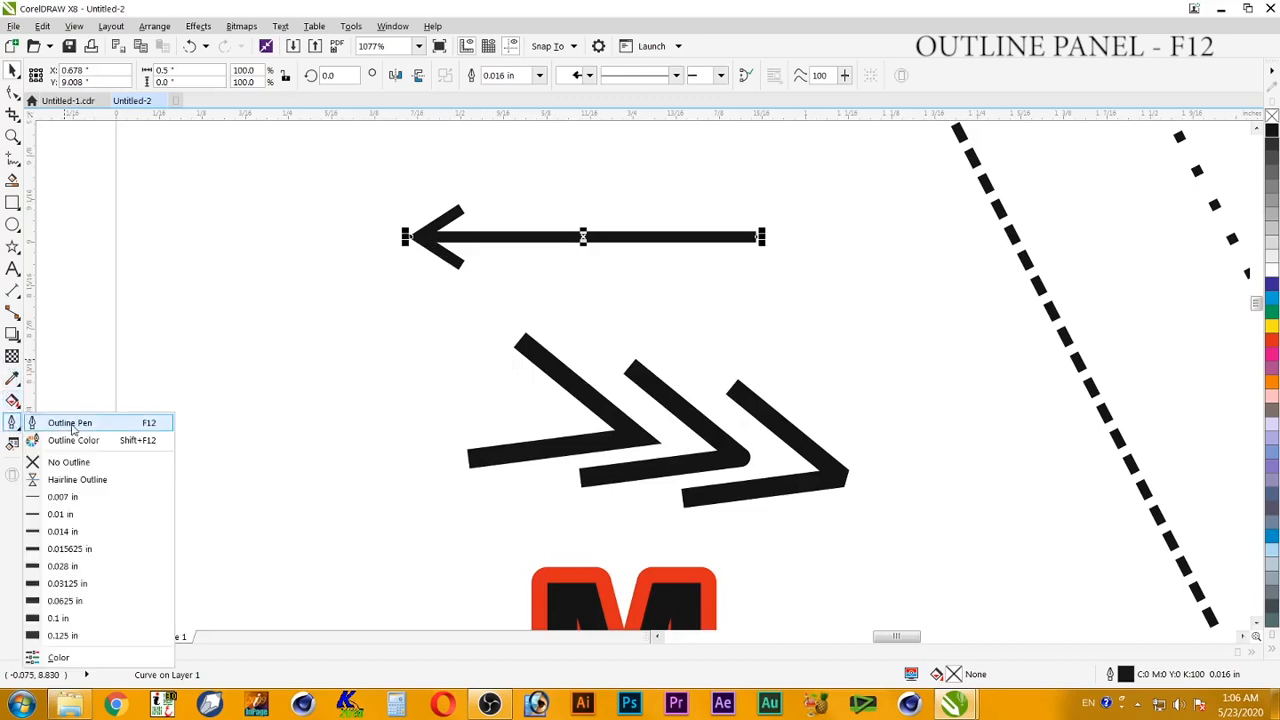
click(70, 423)
click(705, 237)
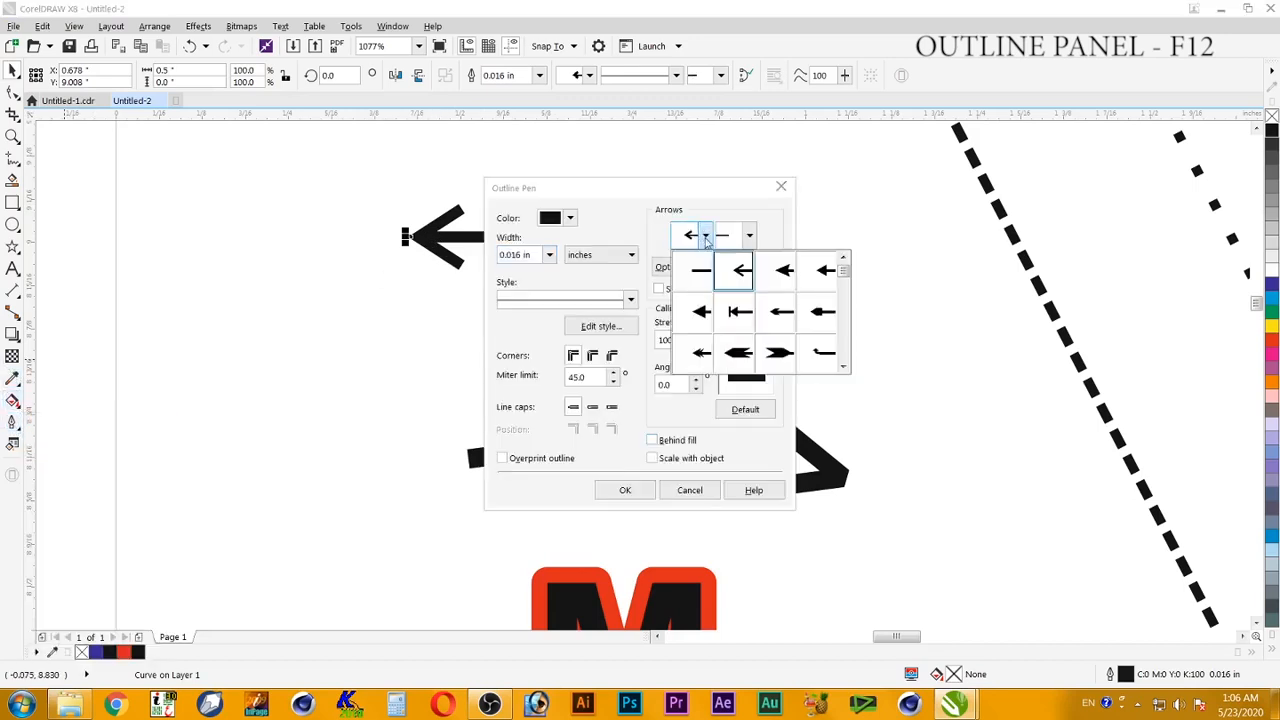
click(745, 356)
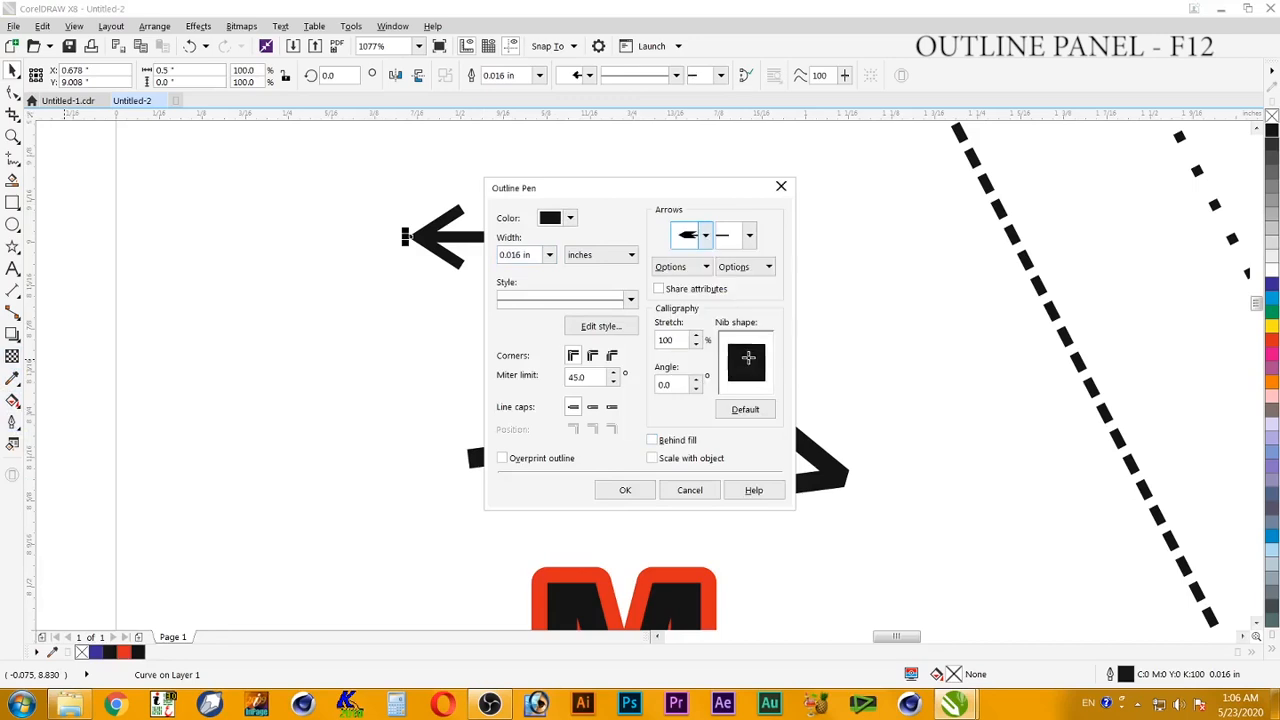
click(731, 238)
click(813, 348)
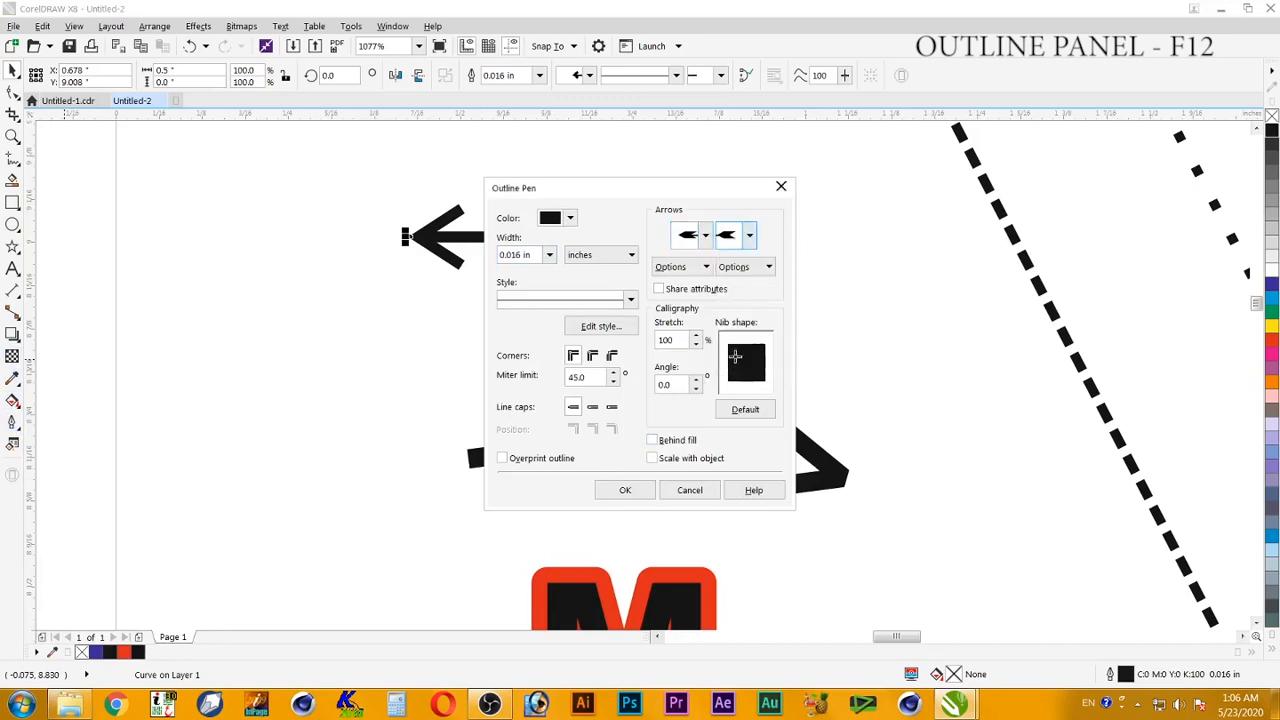
click(625, 490)
click(393, 306)
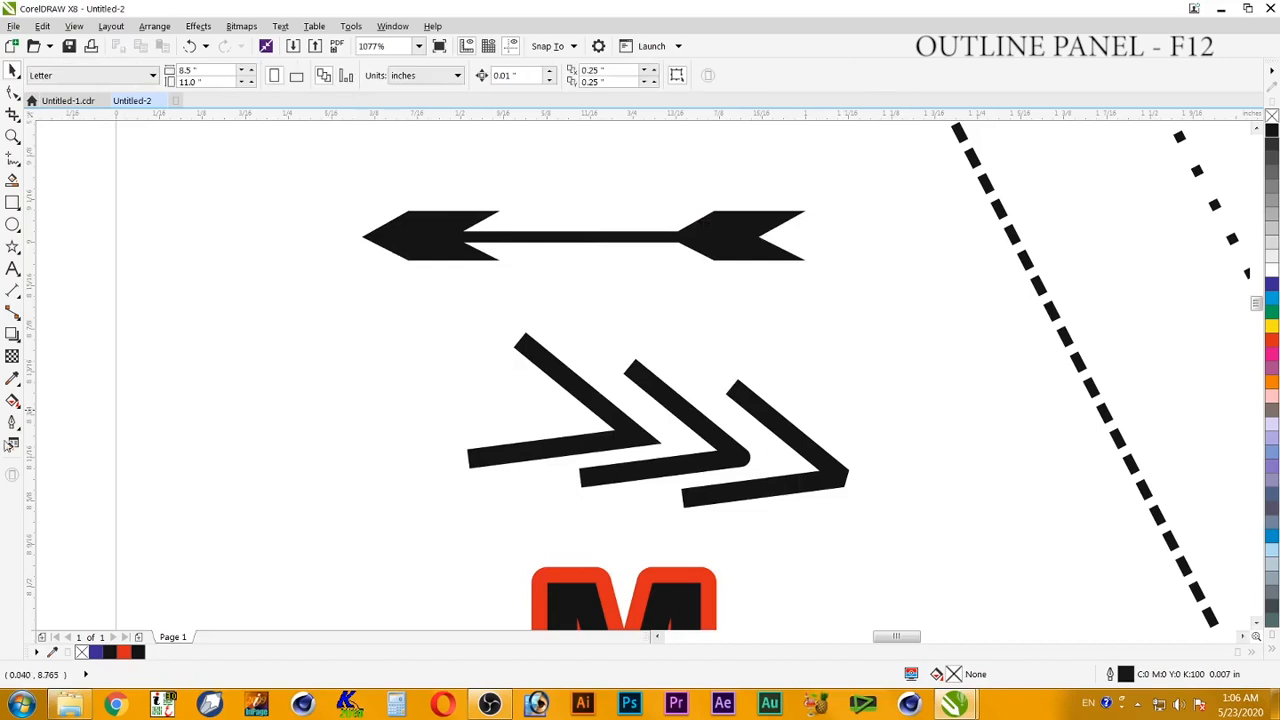
Remove both feathered arrowheads from the horizontal line by choosing No arrowhead for its start and end in Outline Pen.
click(487, 252)
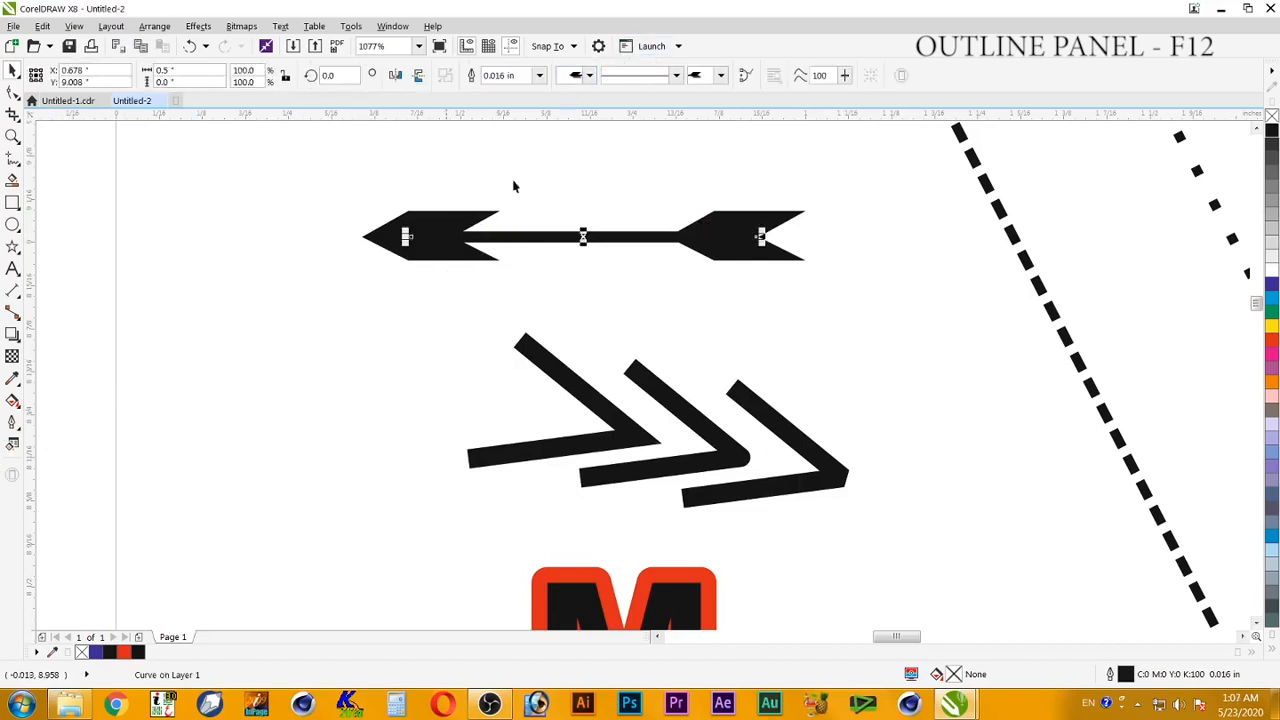
click(12, 421)
click(70, 424)
click(704, 238)
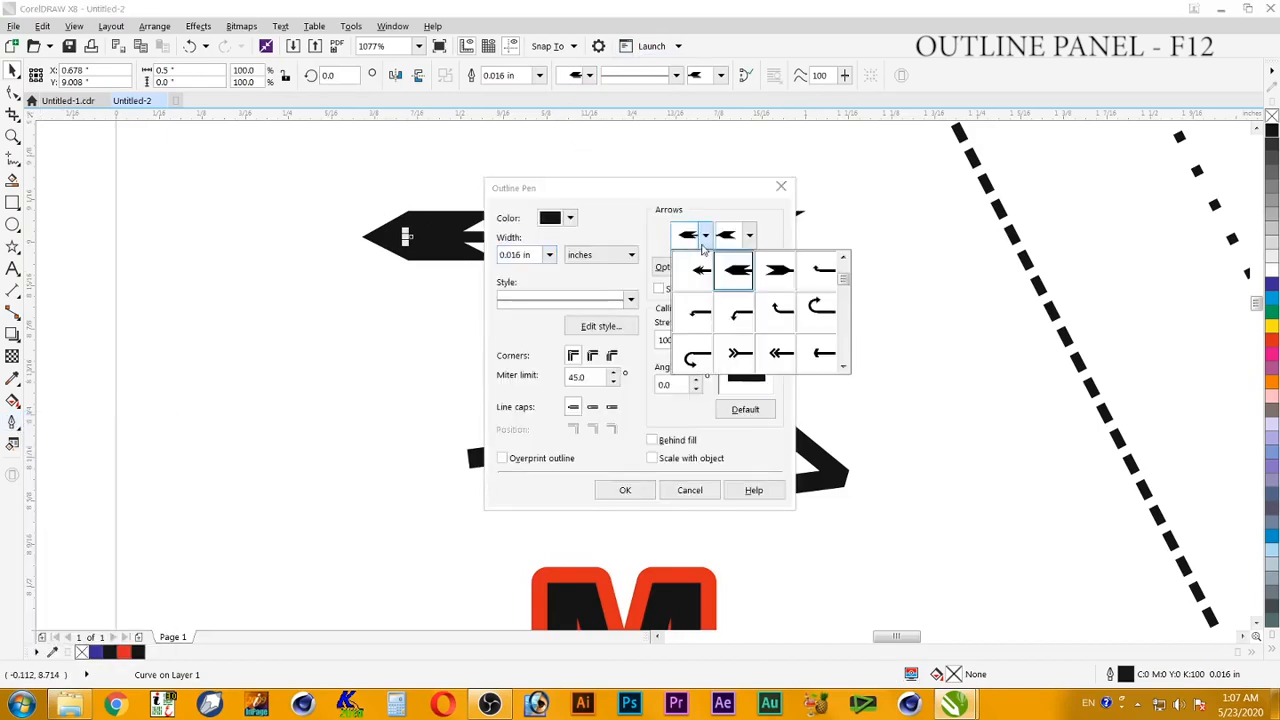
click(843, 257)
click(698, 272)
click(750, 236)
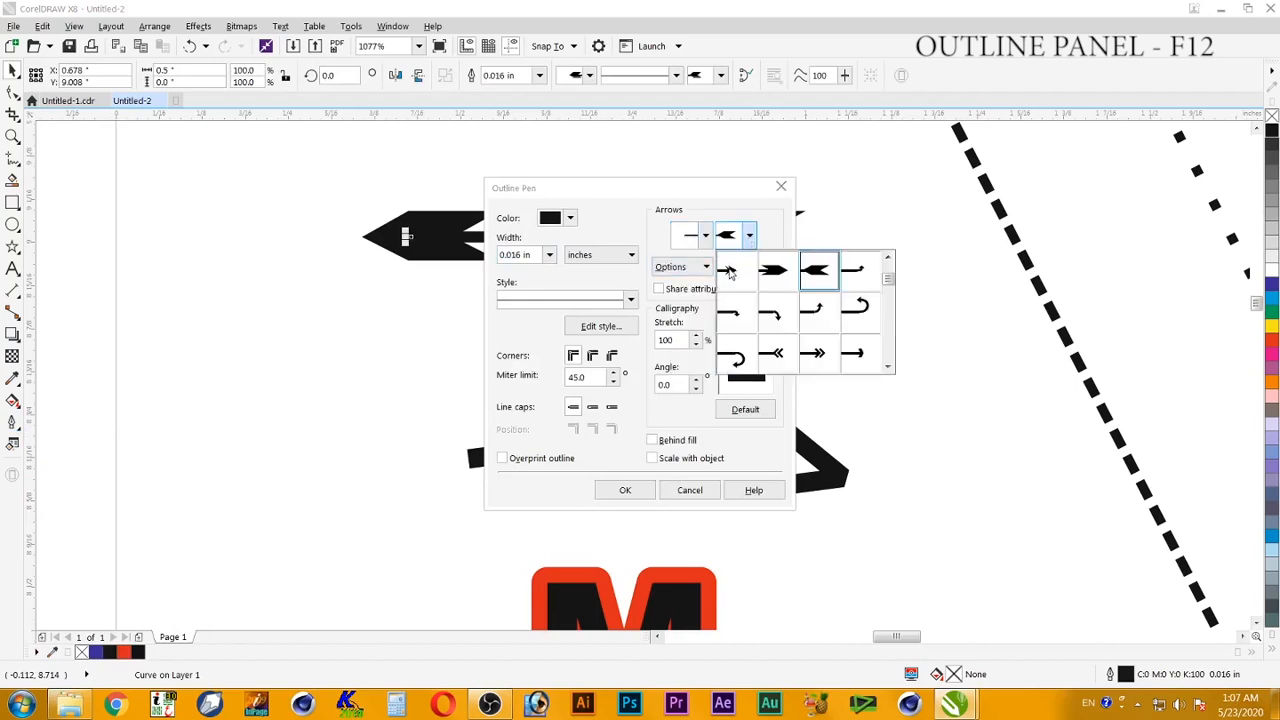
scroll(730, 275, up, 3)
click(732, 272)
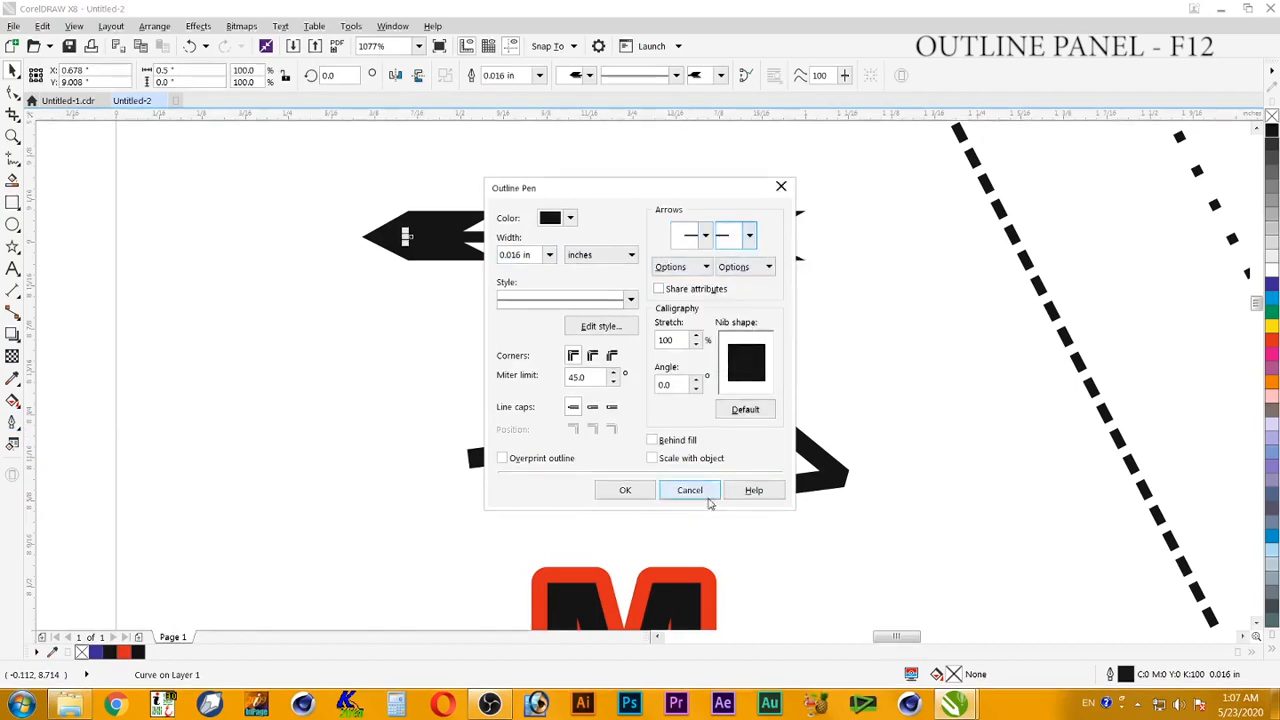
click(625, 490)
click(13, 422)
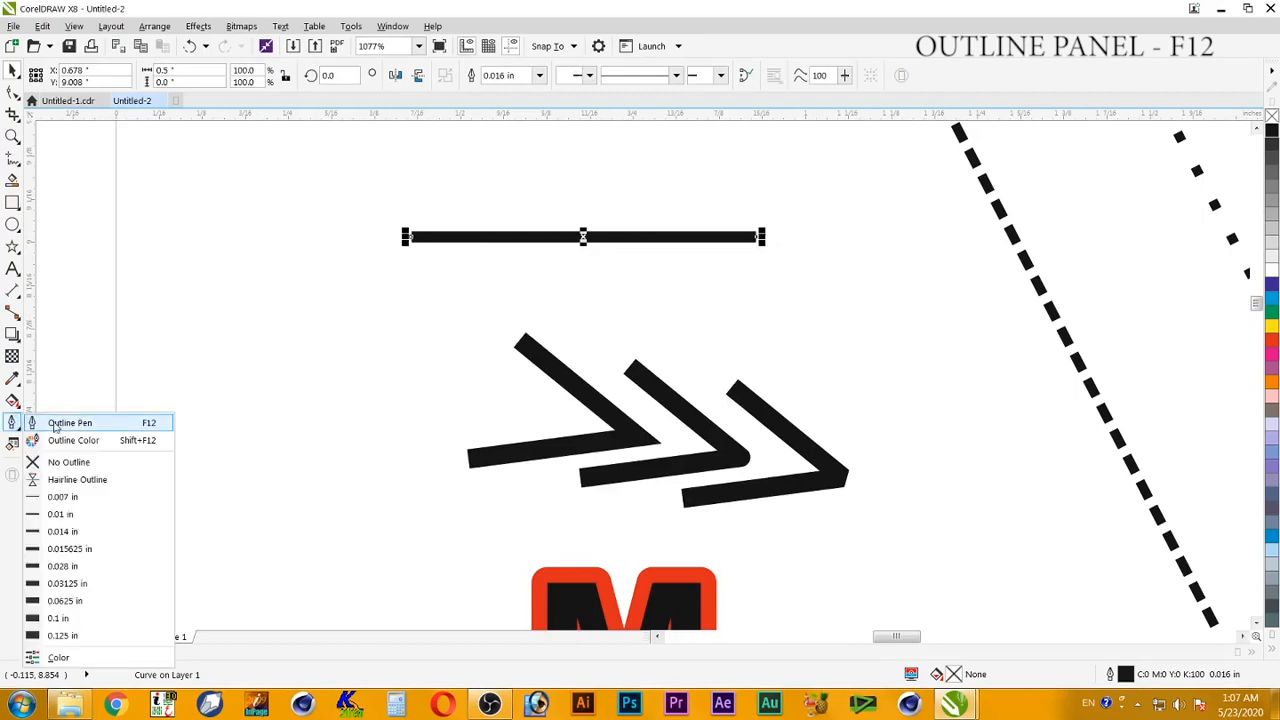
click(69, 424)
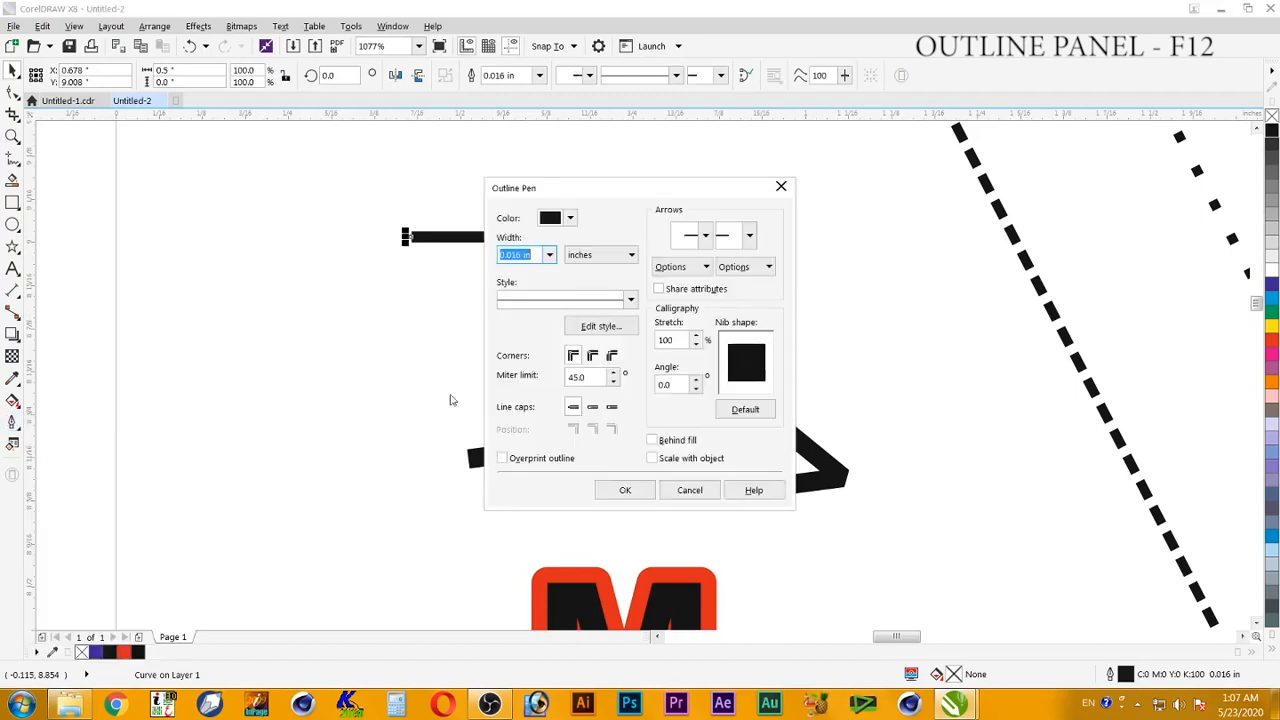
click(714, 490)
Set the letter M's red outline width to 0.028 in in Outline Pen.
scroll(541, 208, up, 3)
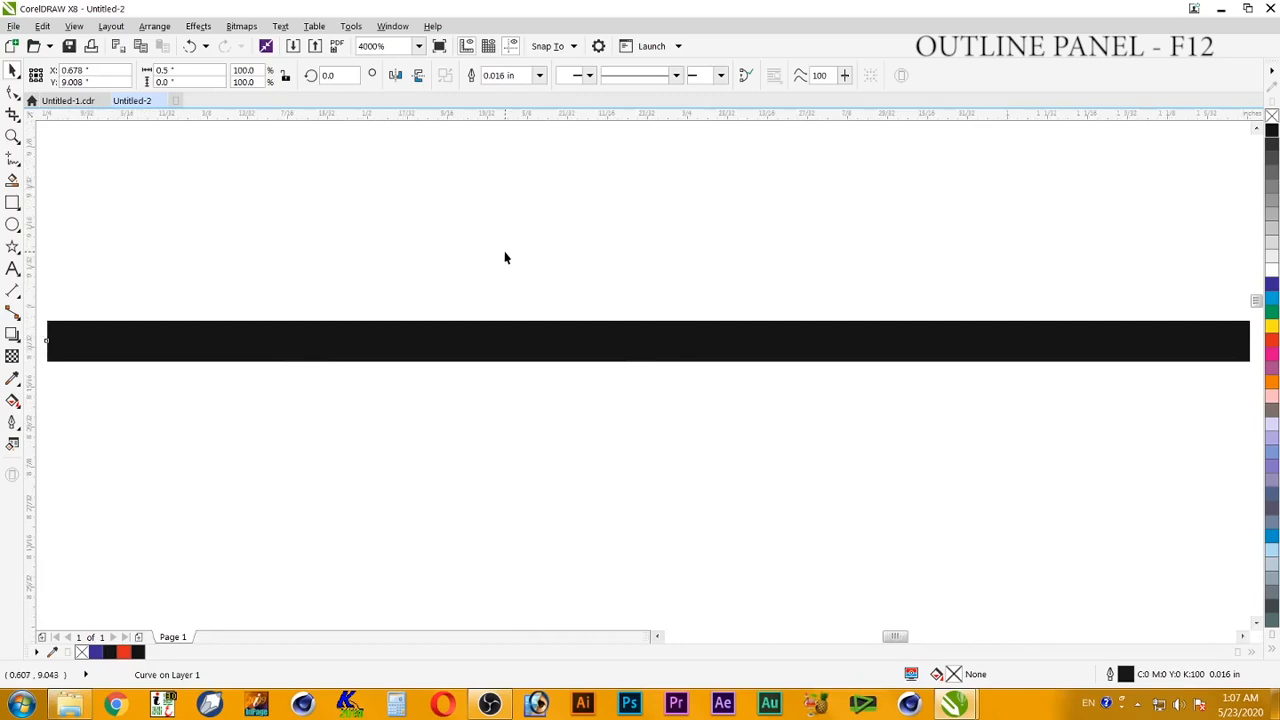
scroll(505, 255, down, 1)
scroll(359, 346, down, 1)
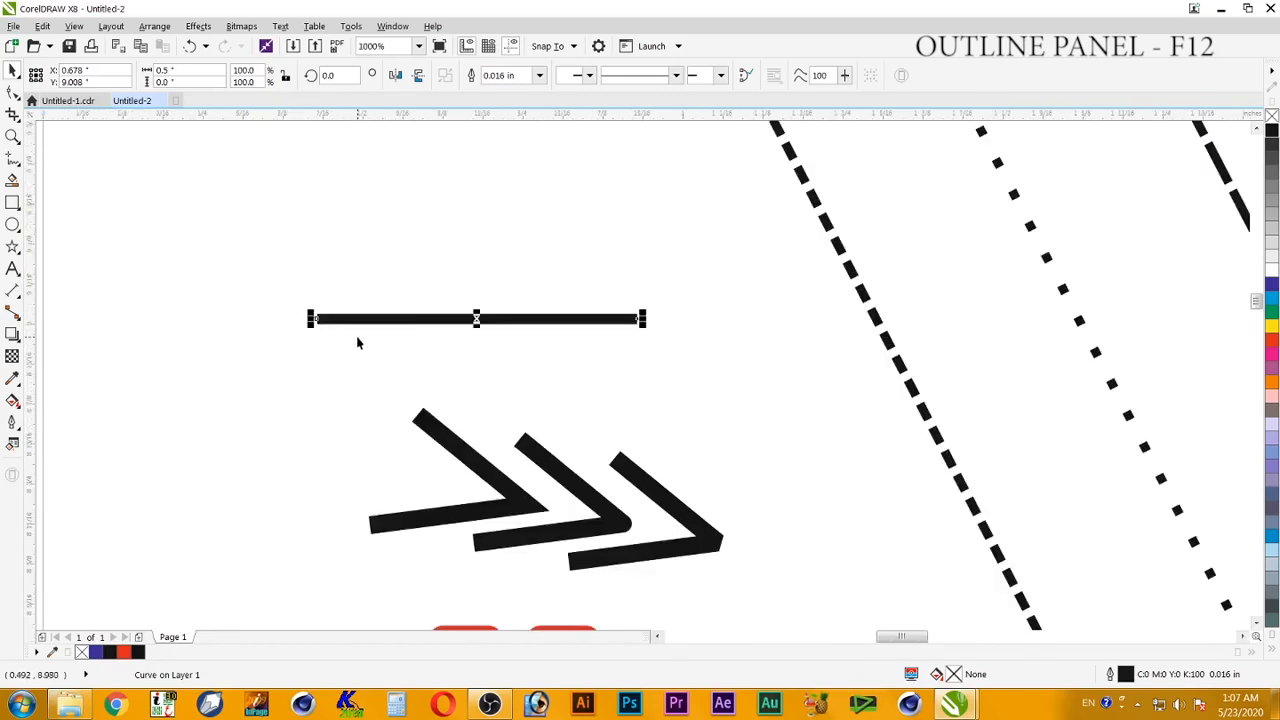
click(1256, 624)
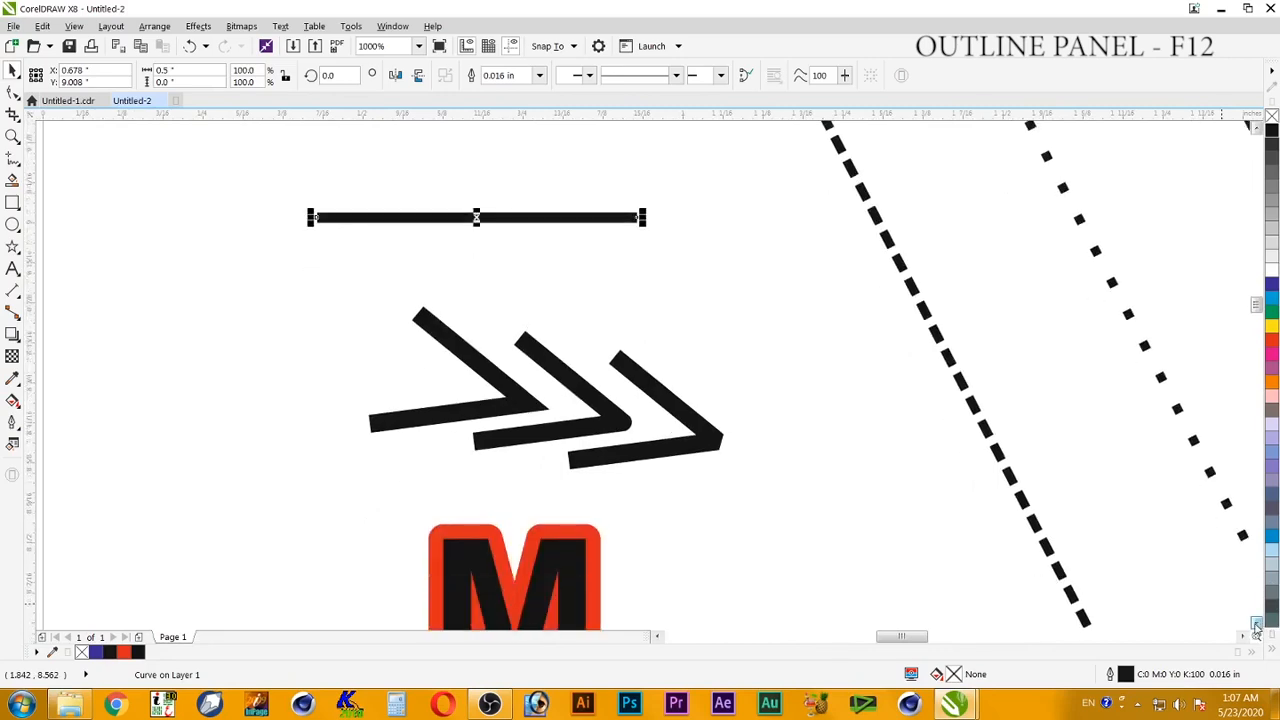
click(1256, 624)
click(580, 349)
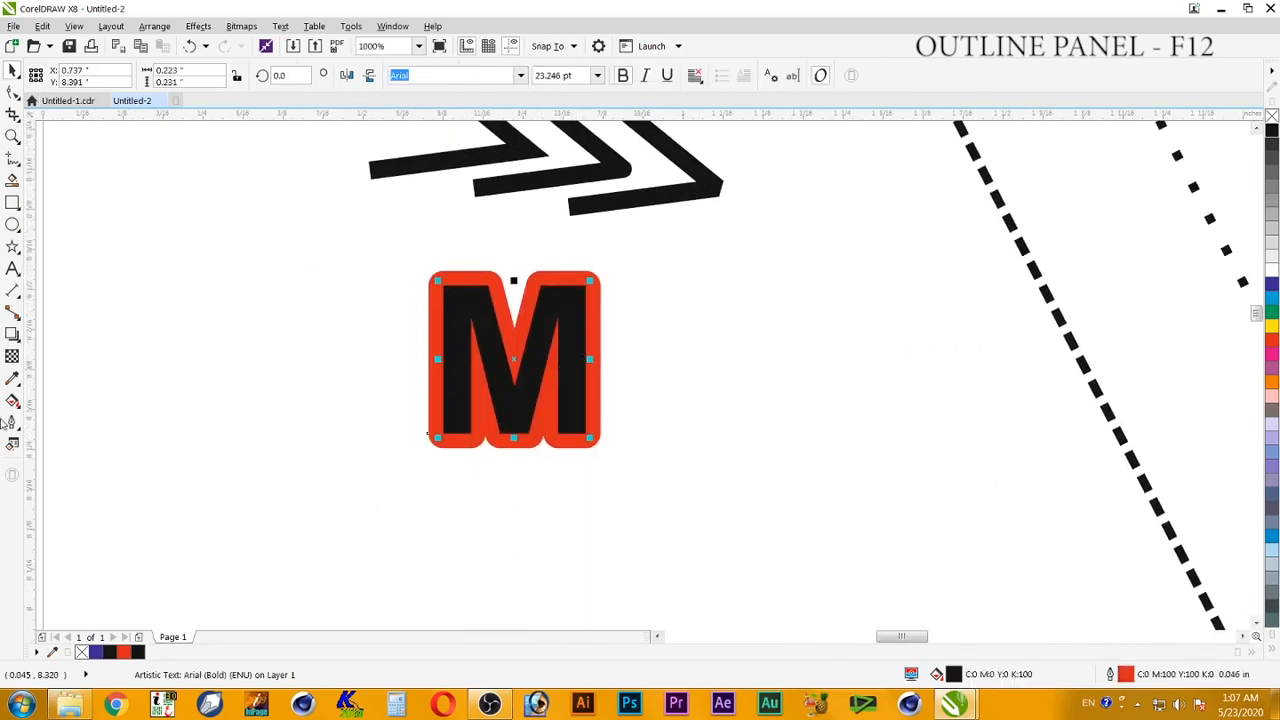
click(12, 422)
click(50, 421)
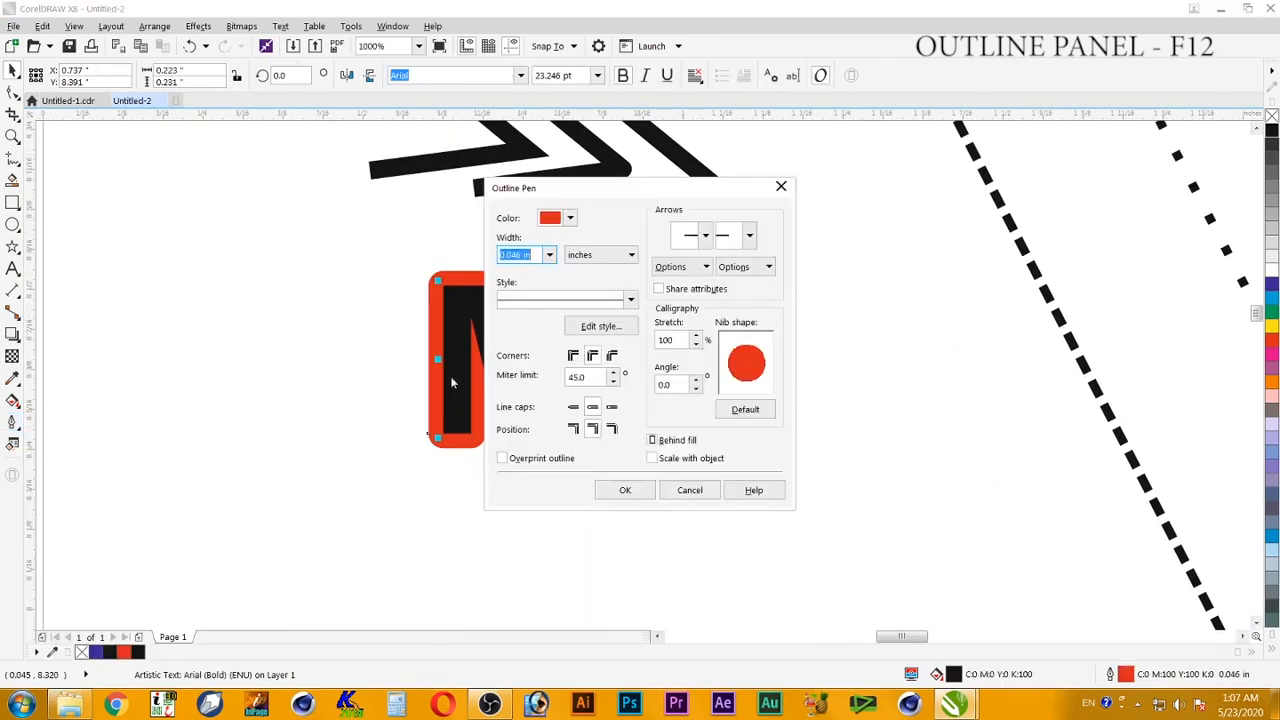
click(549, 255)
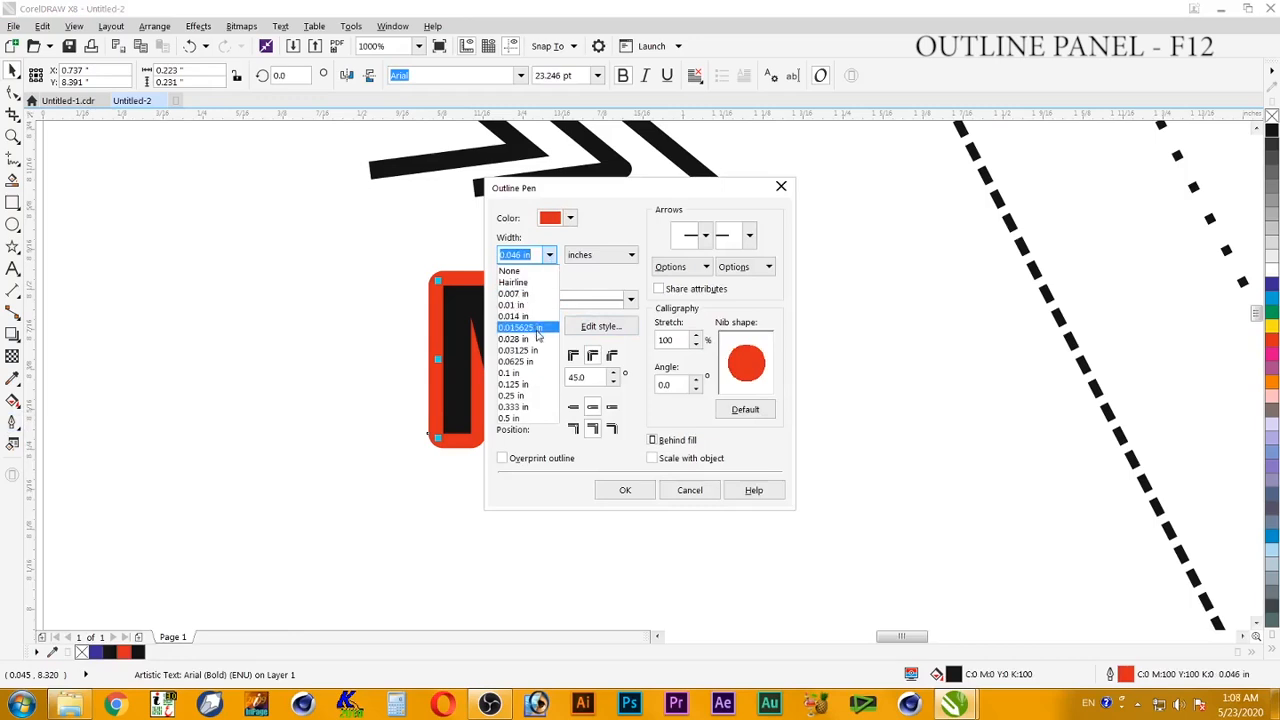
click(538, 339)
click(624, 491)
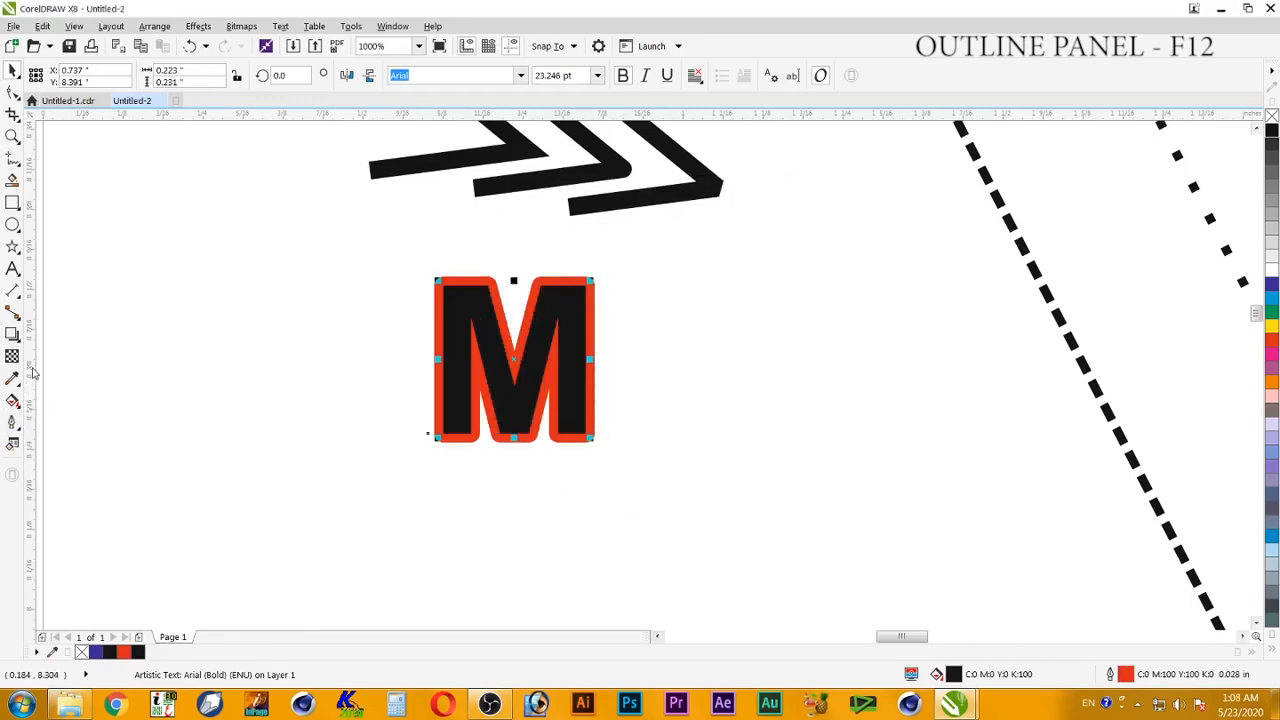
Shape the M's outline with a slanted calligraphic nib, using 30% stretch and a -132 degree angle.
click(12, 421)
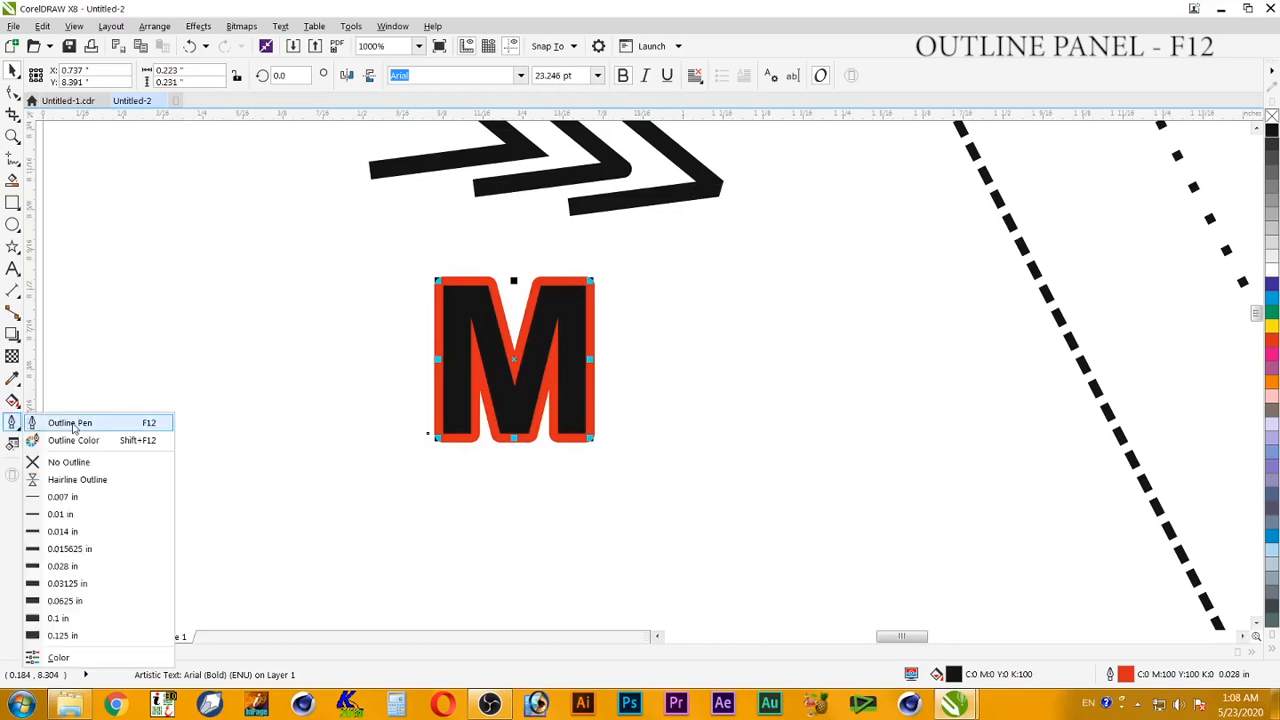
click(50, 421)
drag(652, 193, 245, 190)
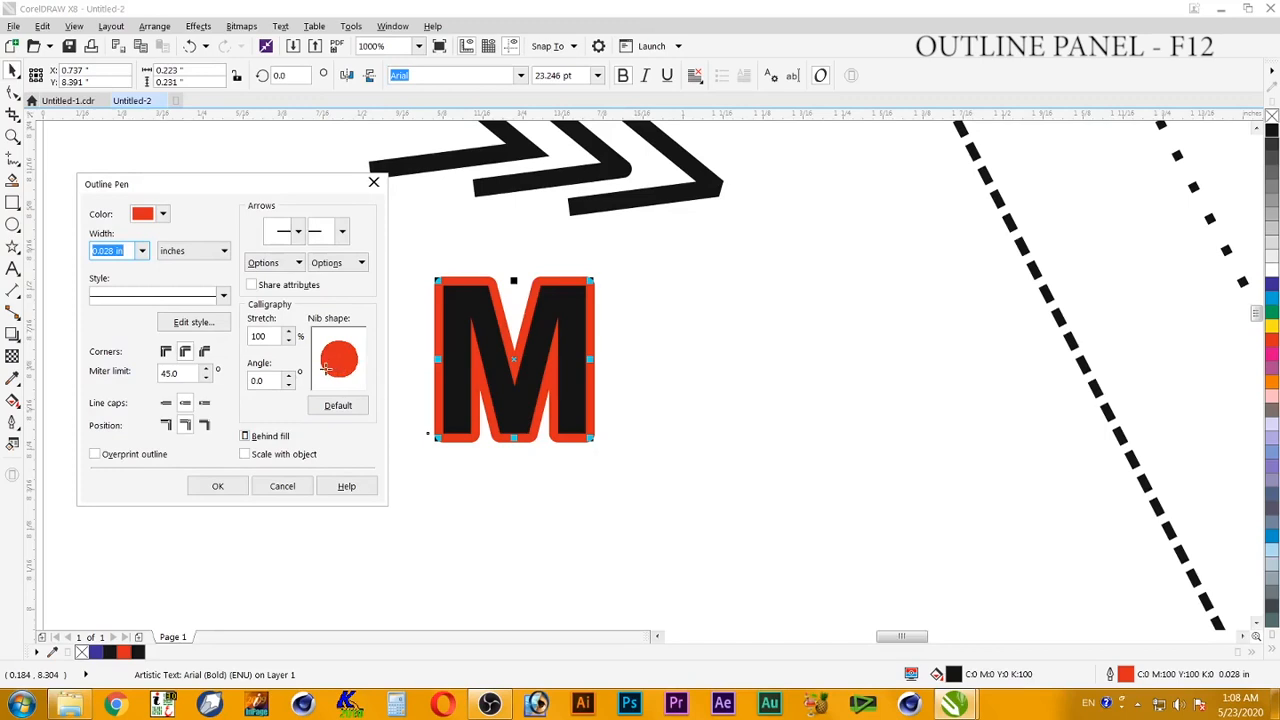
drag(327, 372, 334, 364)
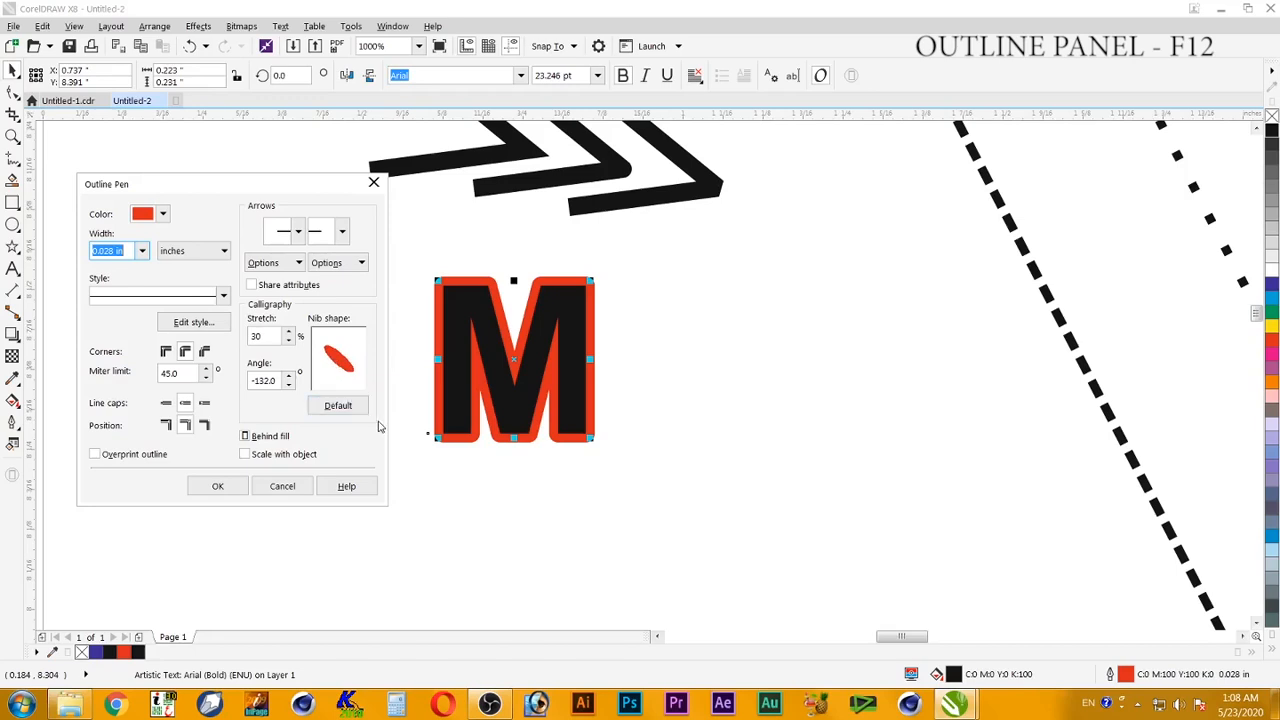
click(234, 490)
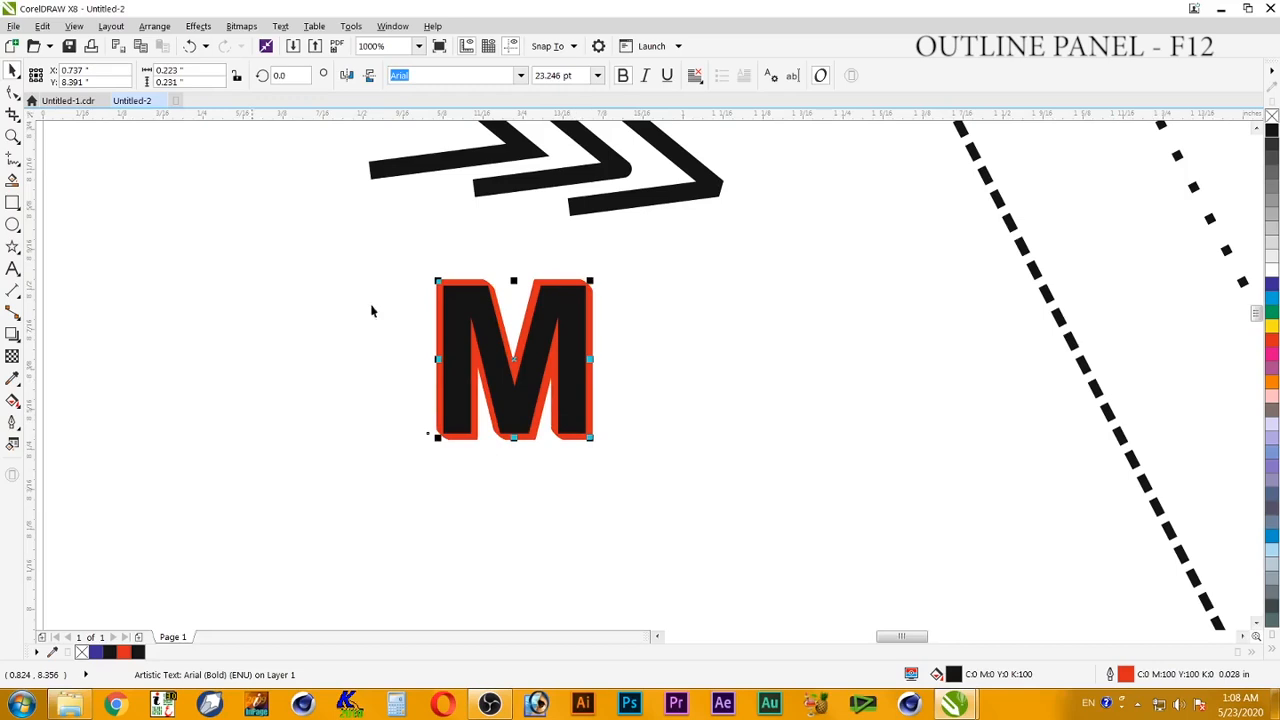
Reshape the M outline's calligraphic nib into a narrow upright ellipse that thickens the horizontal edges.
click(12, 136)
drag(397, 249, 608, 476)
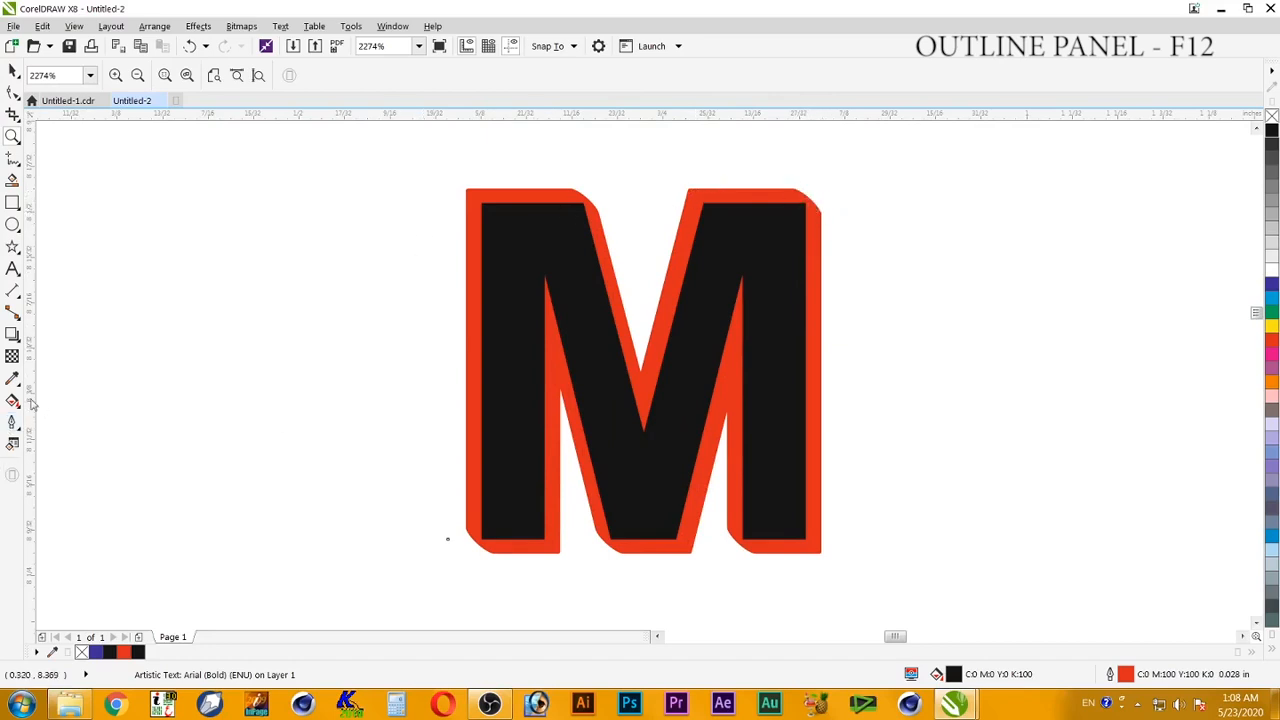
click(12, 423)
click(62, 423)
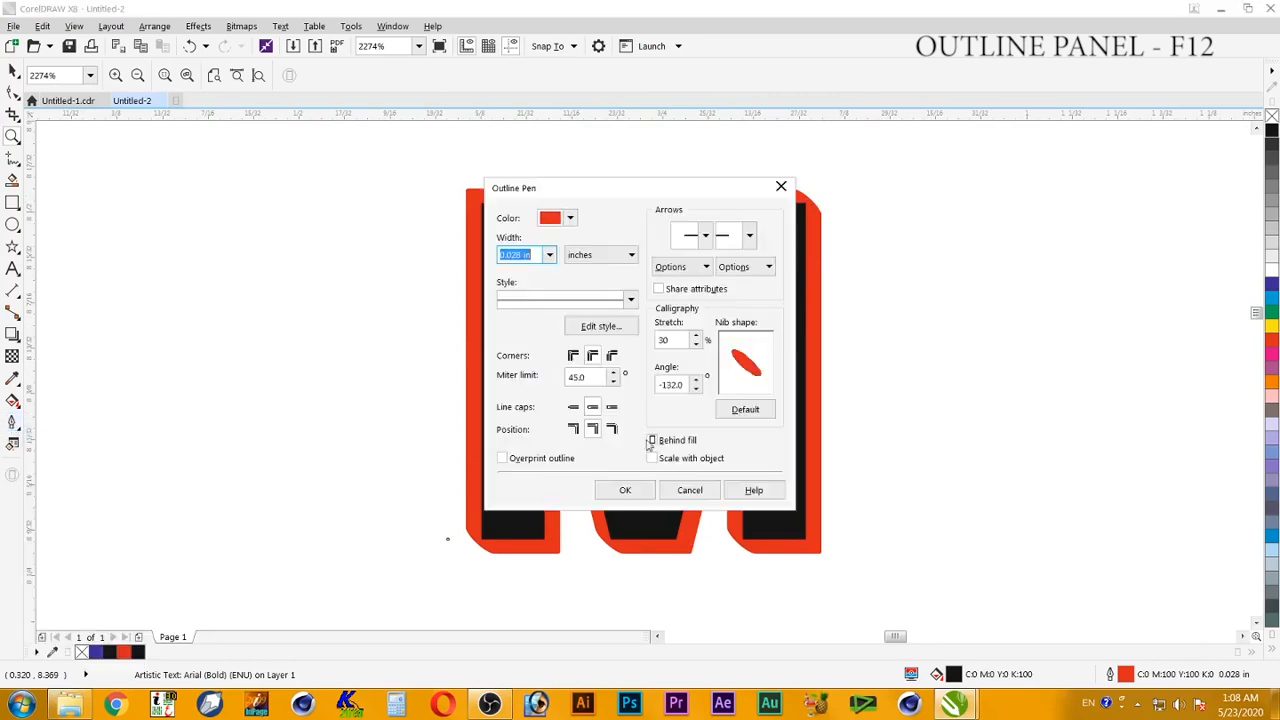
drag(765, 372, 758, 366)
click(625, 492)
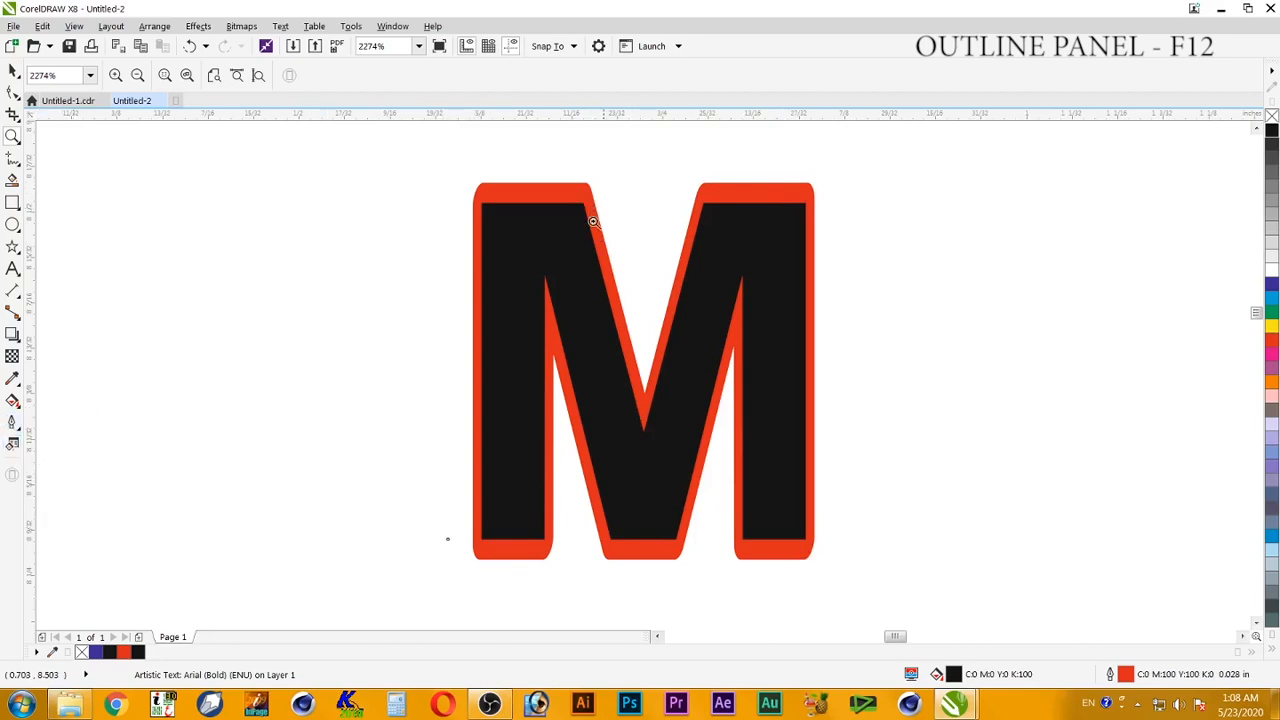
Flatten the M outline's calligraphic nib into a horizontal ellipse with 19% stretch and a -90 degree angle.
click(13, 423)
click(100, 424)
drag(762, 385, 750, 368)
click(625, 490)
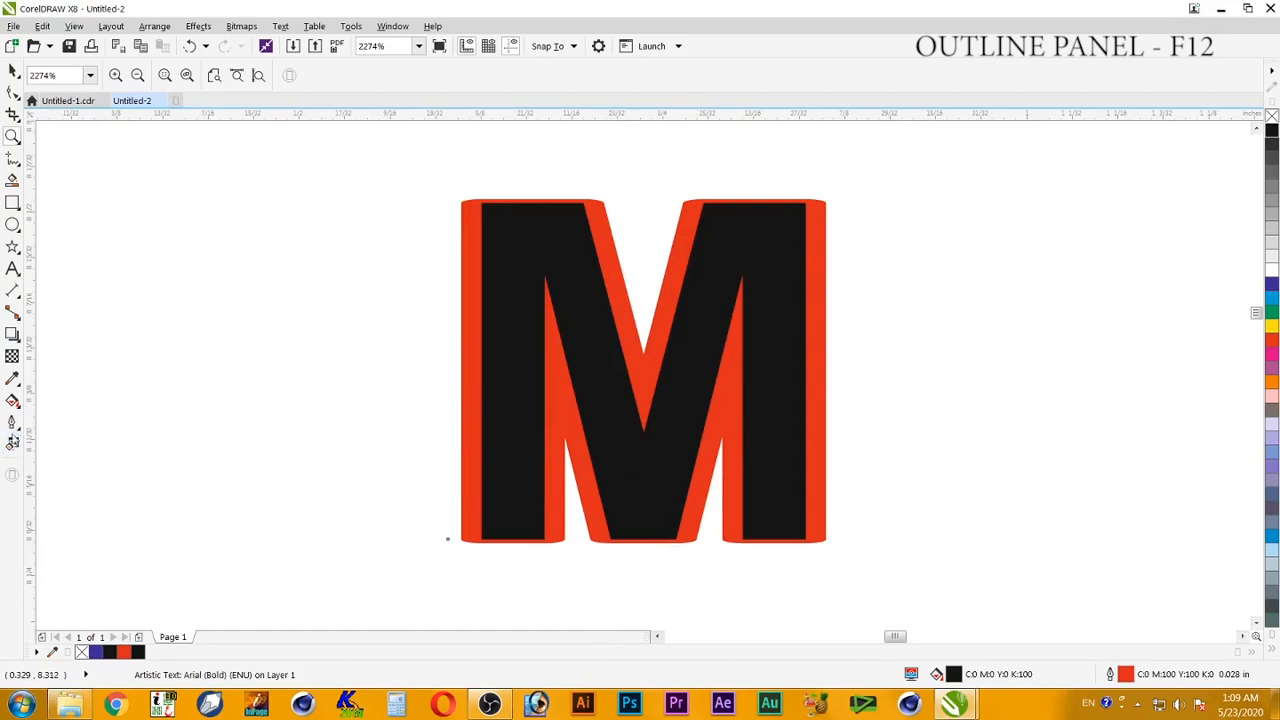
Review the M's calligraphic nib settings in Outline Pen, keep them as they are and reselect the letter.
click(13, 421)
click(55, 424)
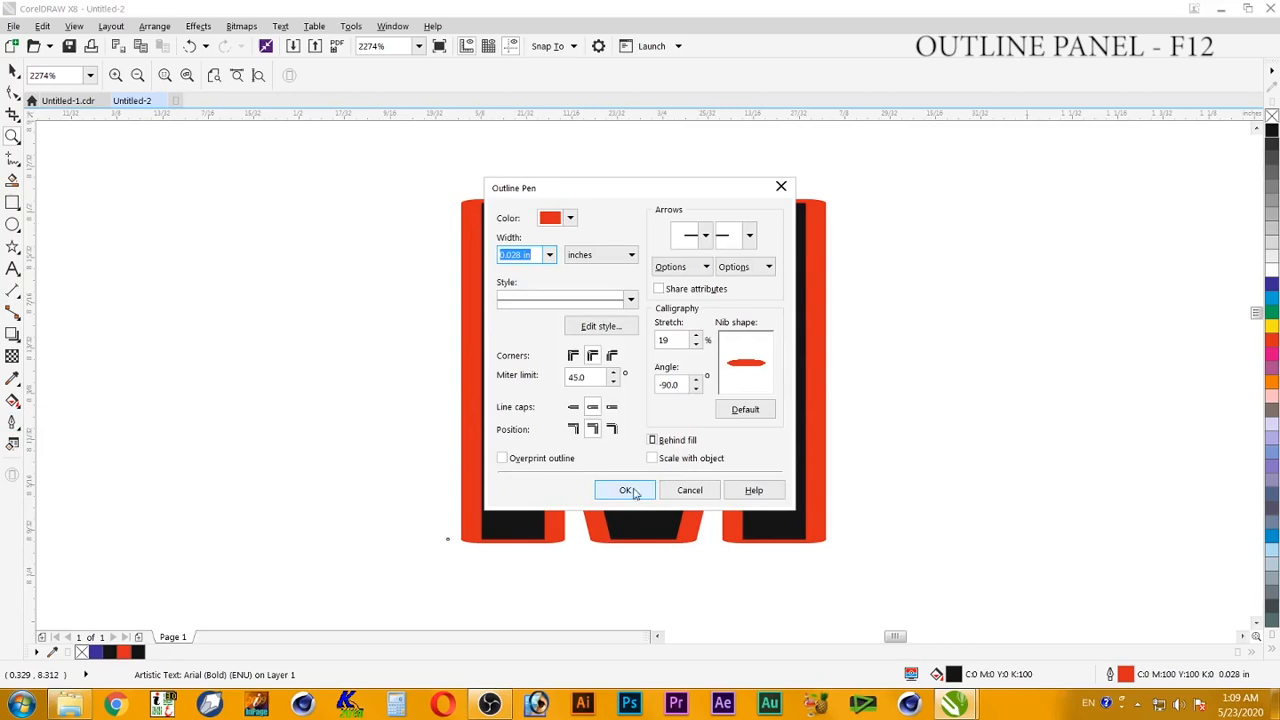
click(626, 490)
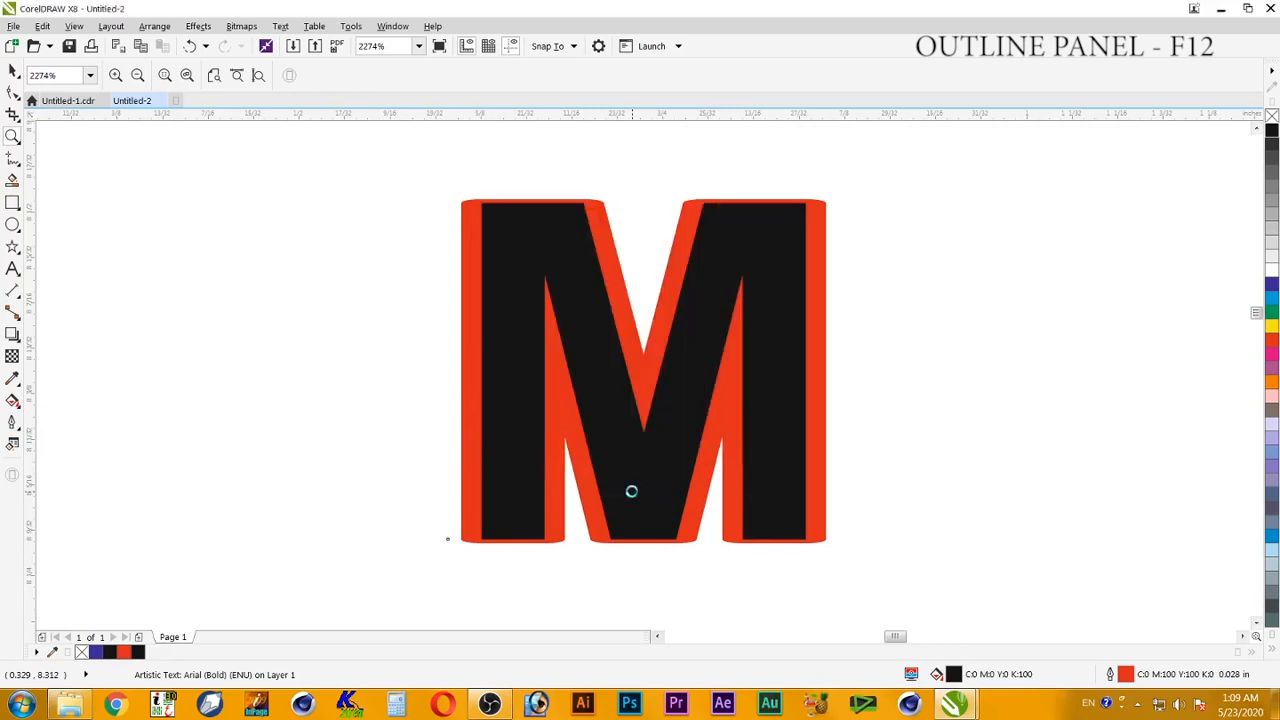
click(13, 72)
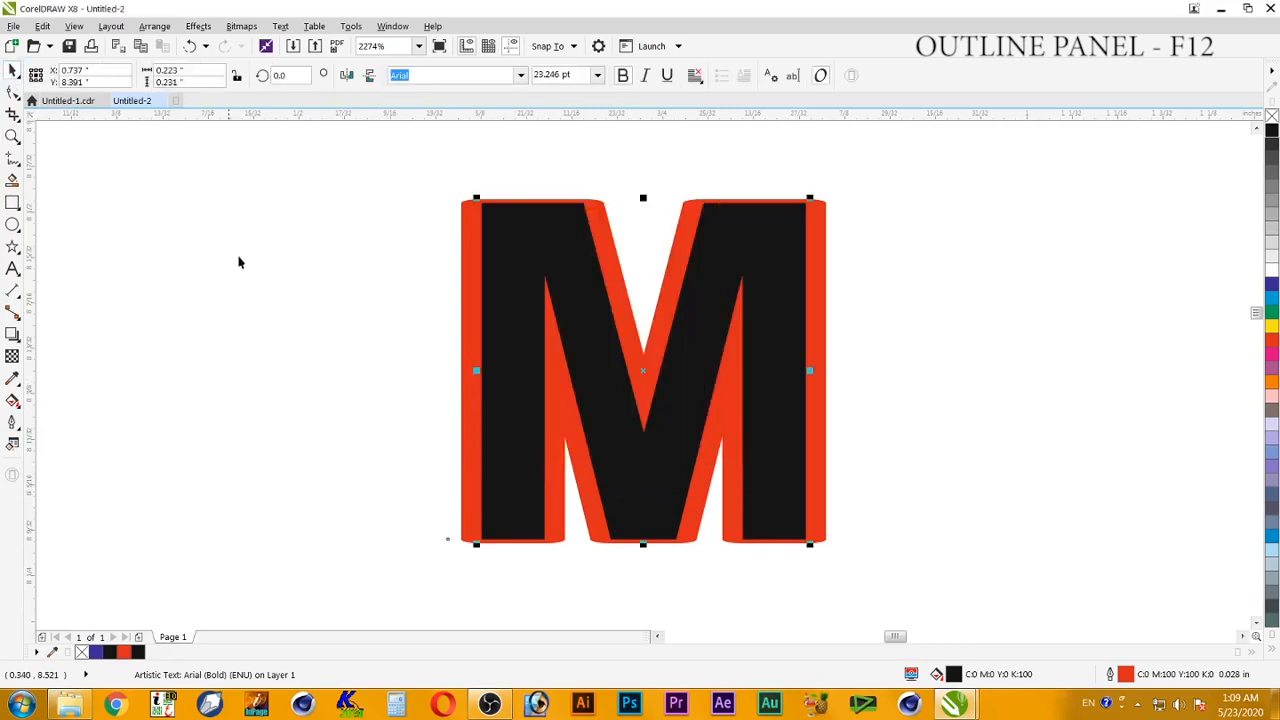
click(414, 337)
click(701, 350)
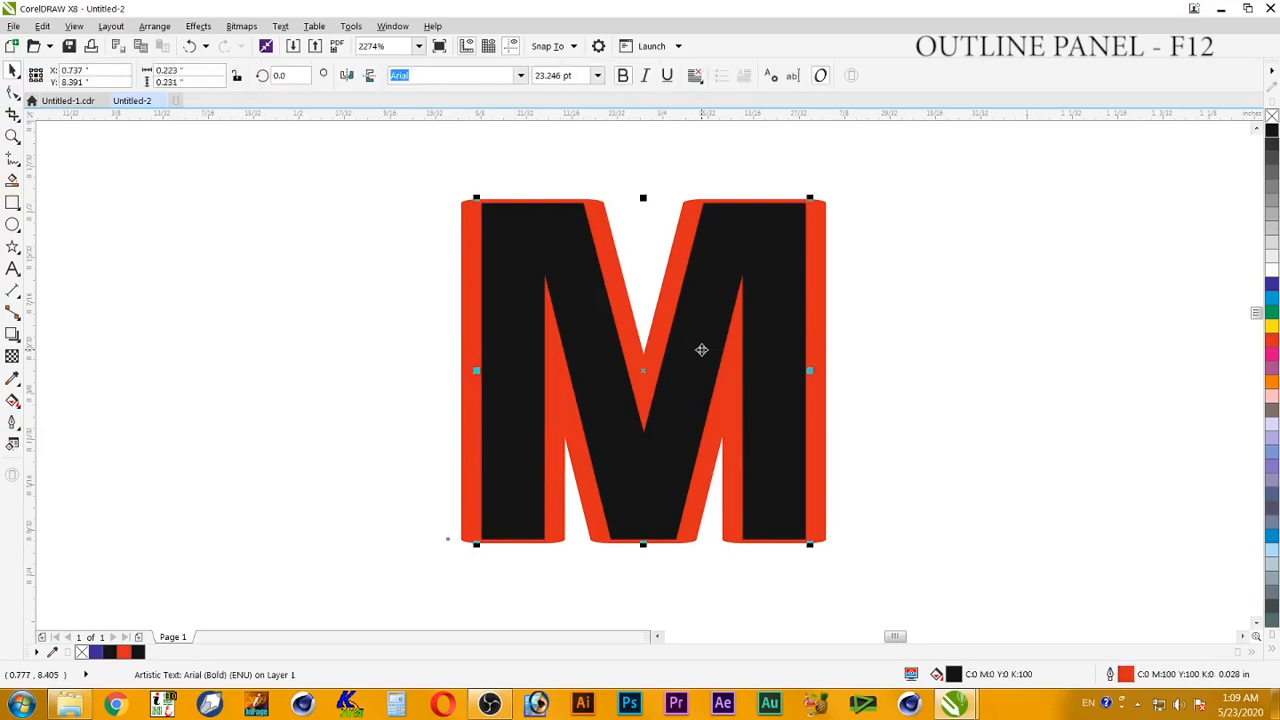